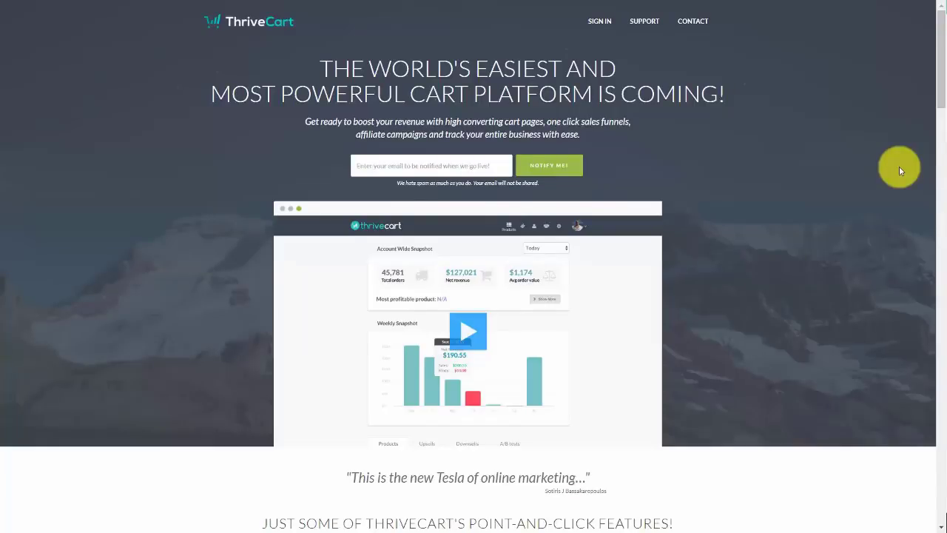
Scroll to the YouTube video description and follow the bit.ly link to ThriveCart's lifetime offer
scroll(901, 171, down, 6)
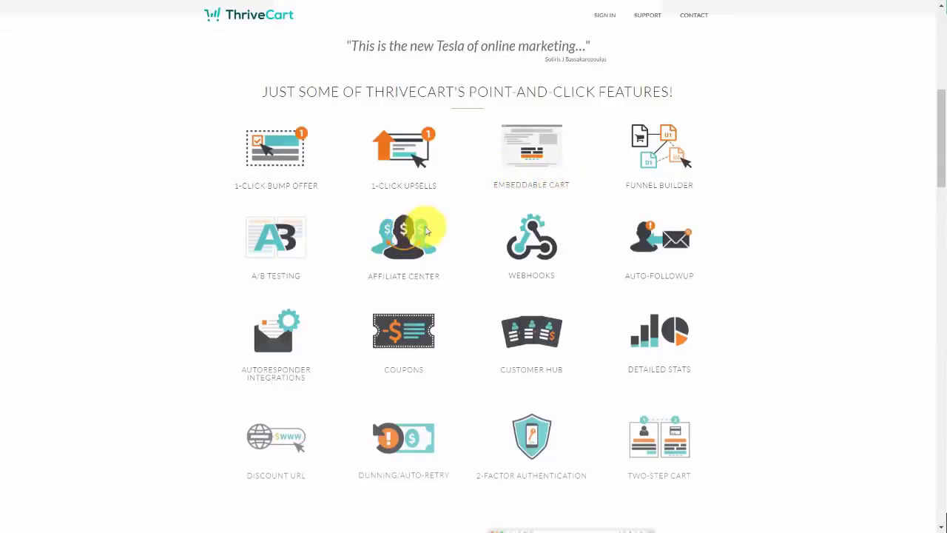
scroll(673, 206, down, 3)
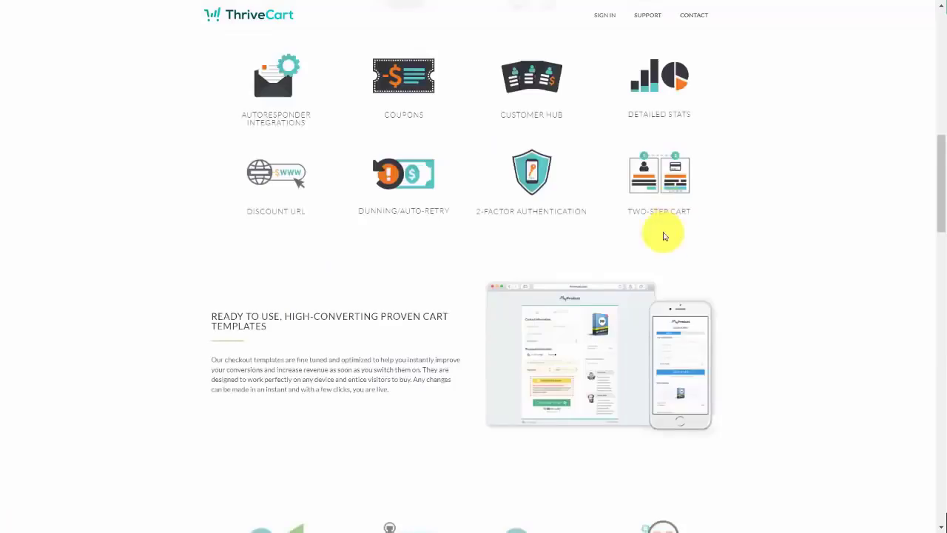
scroll(663, 235, up, 3)
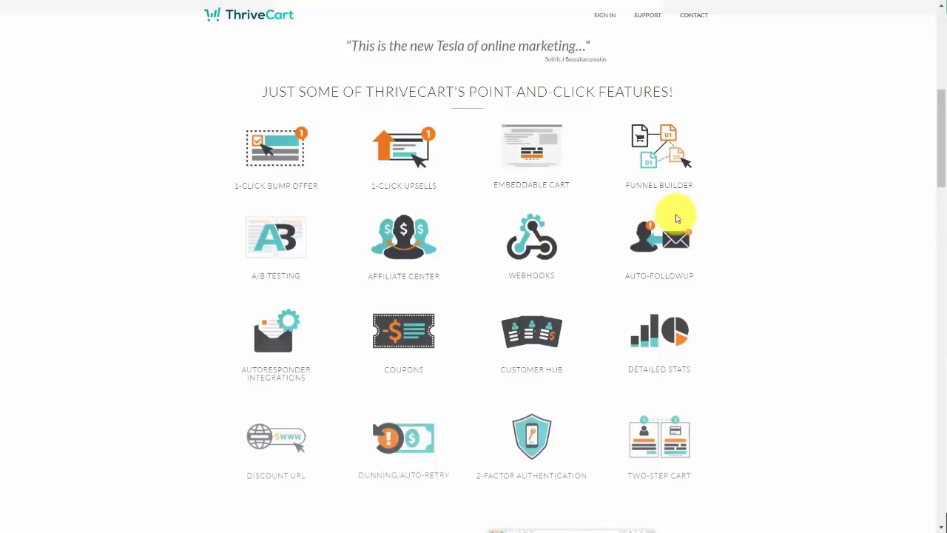
scroll(687, 223, down, 8)
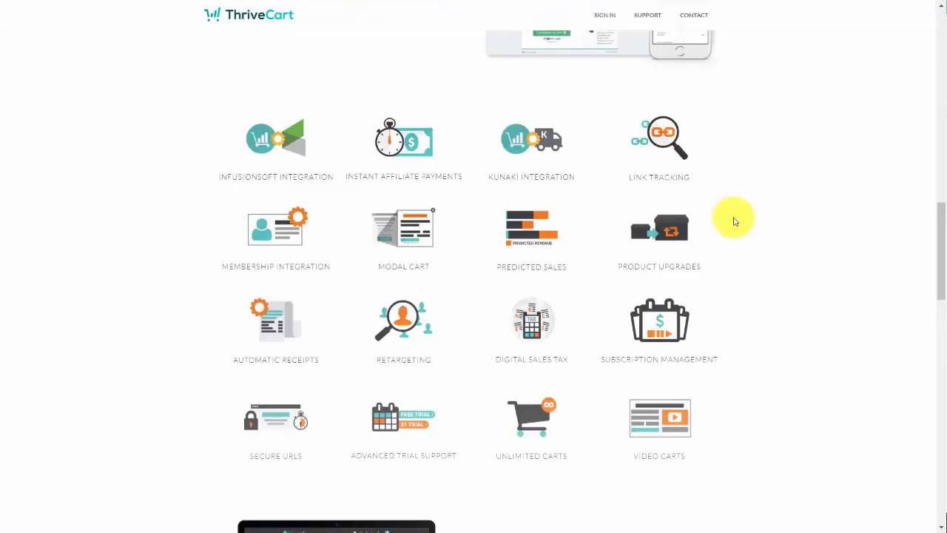
scroll(718, 219, up, 10)
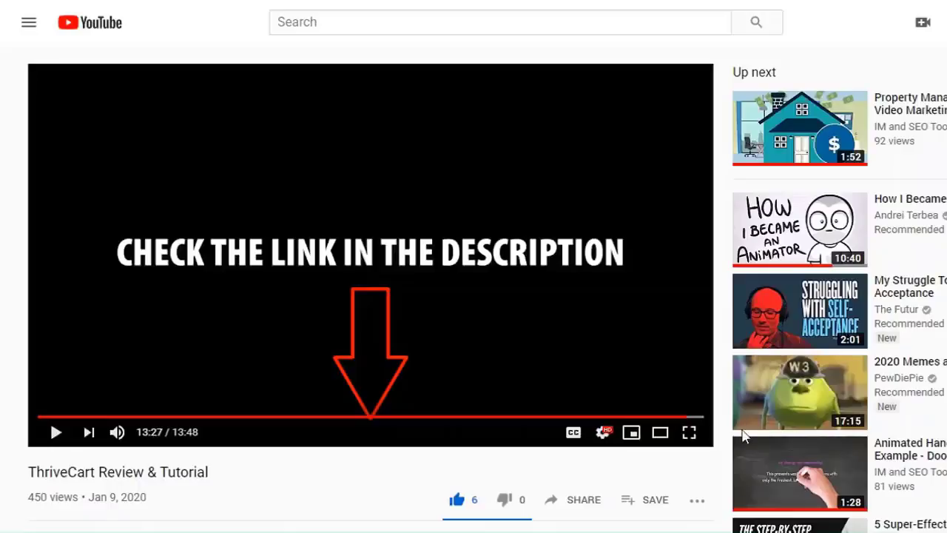
scroll(744, 437, down, 2)
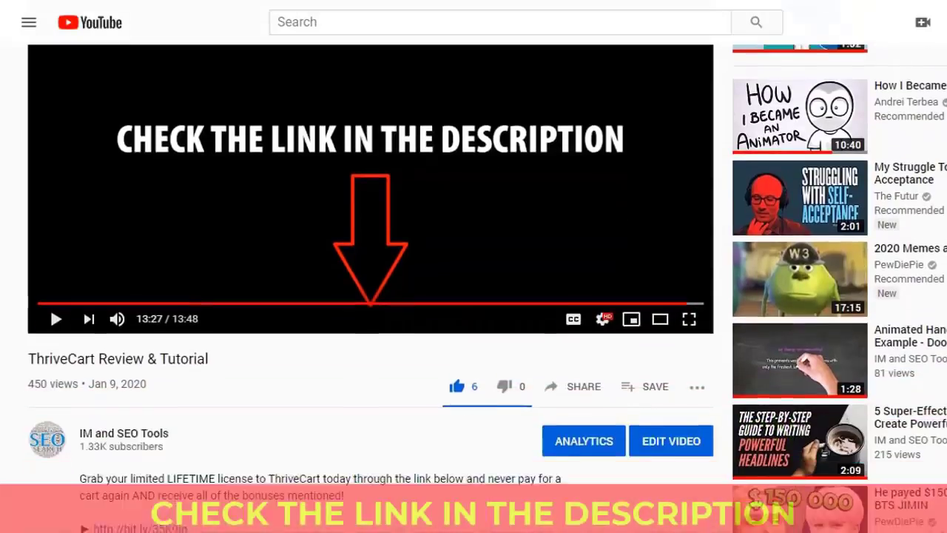
scroll(473, 296, down, 1)
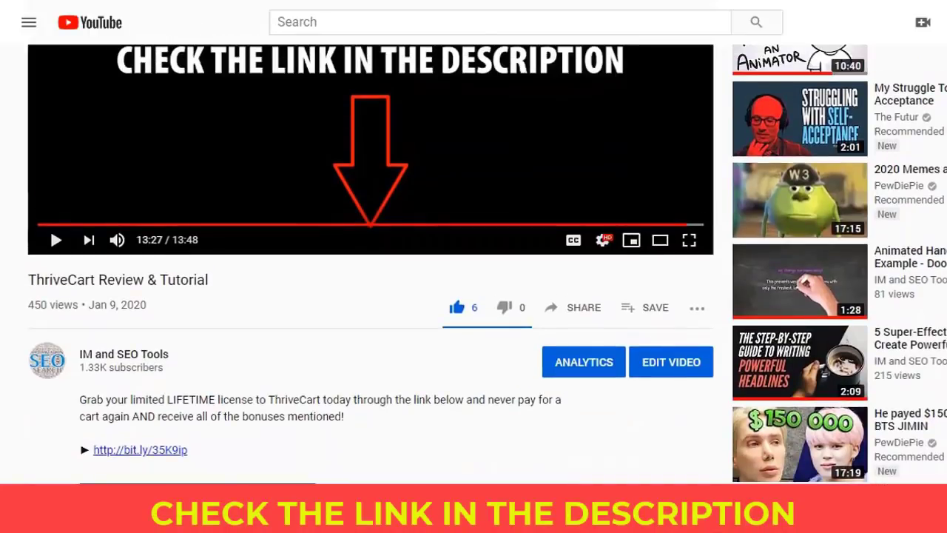
click(157, 450)
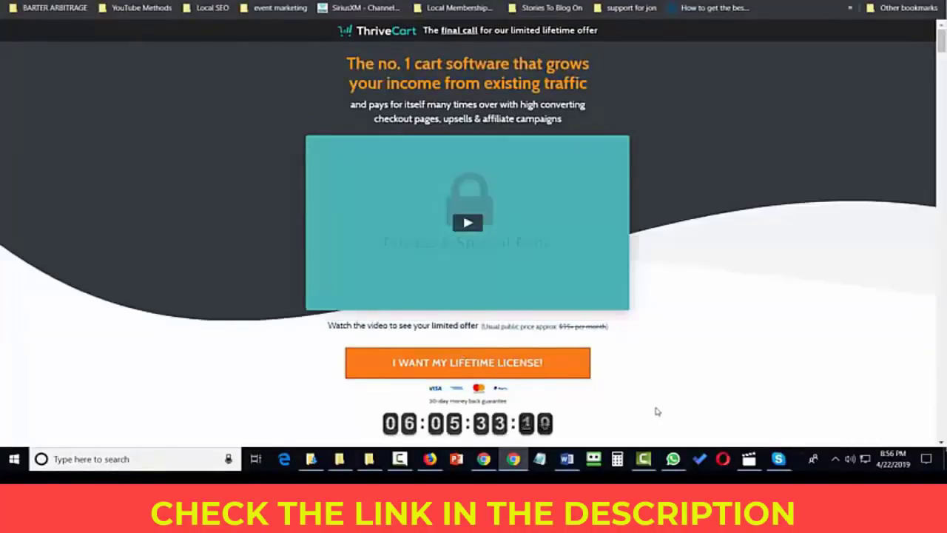
Check out the lifetime license and add the Client Account Upgrade, raising the total to $690
click(447, 368)
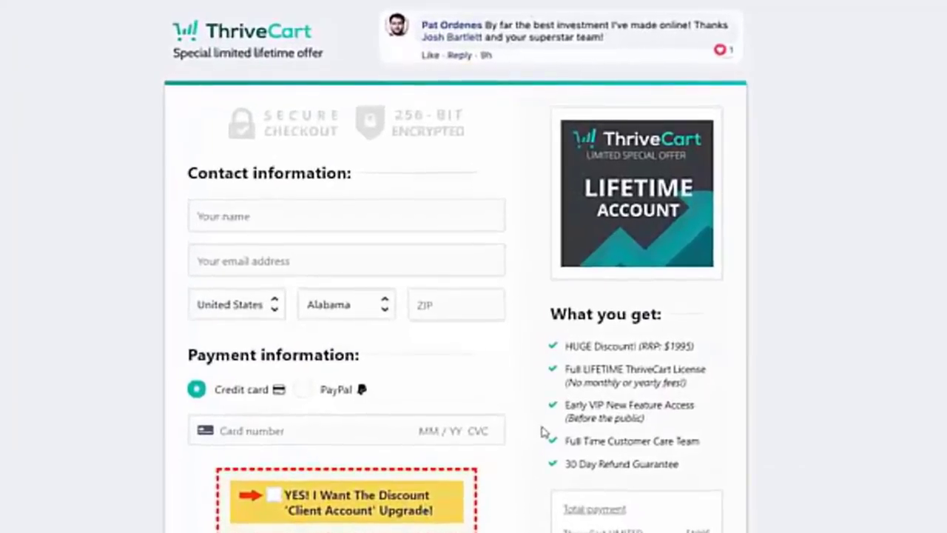
scroll(546, 433, down, 1)
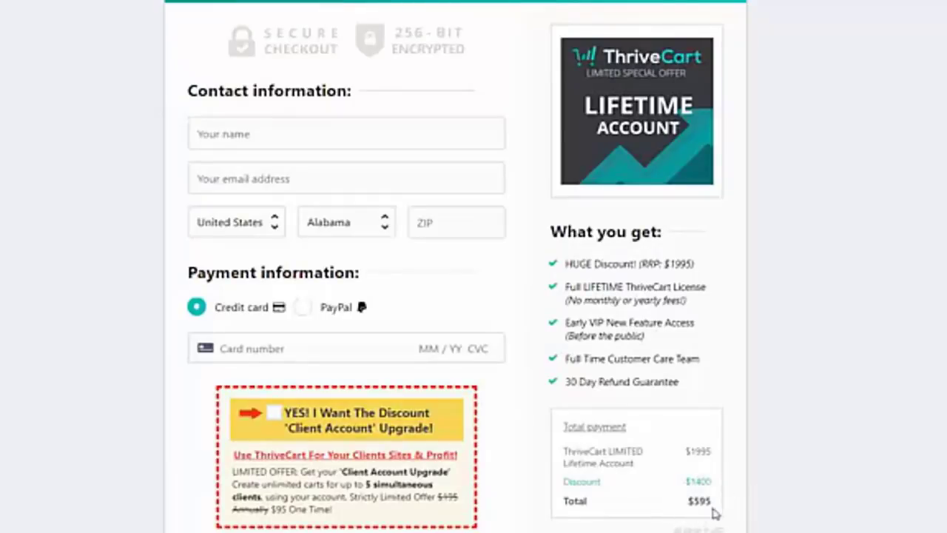
scroll(708, 516, down, 2)
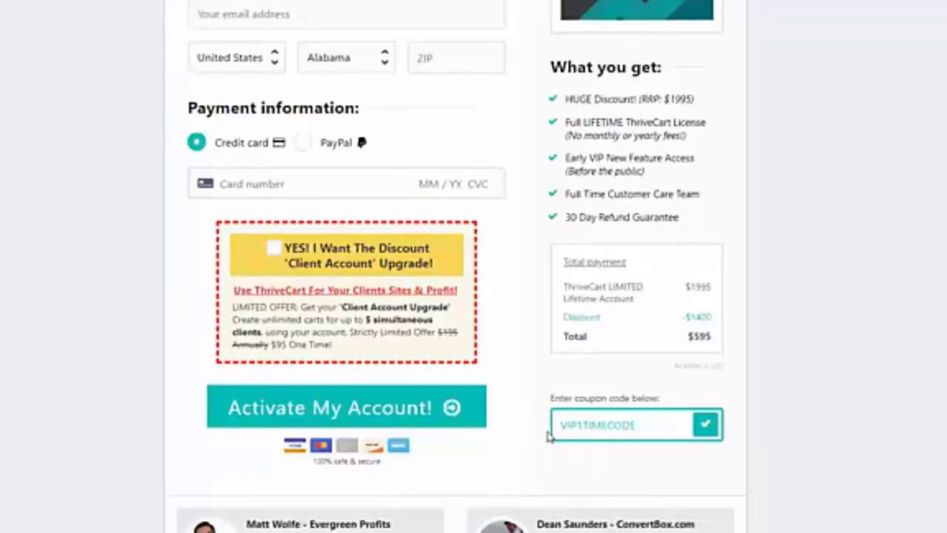
click(271, 251)
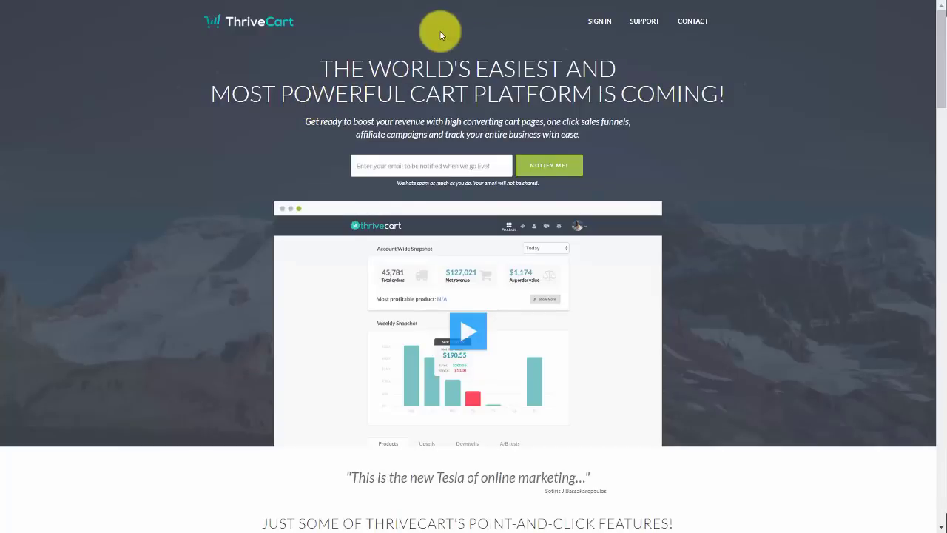
Go to ThriveCart's sign-in page via SIGN IN in the top navigation
click(599, 25)
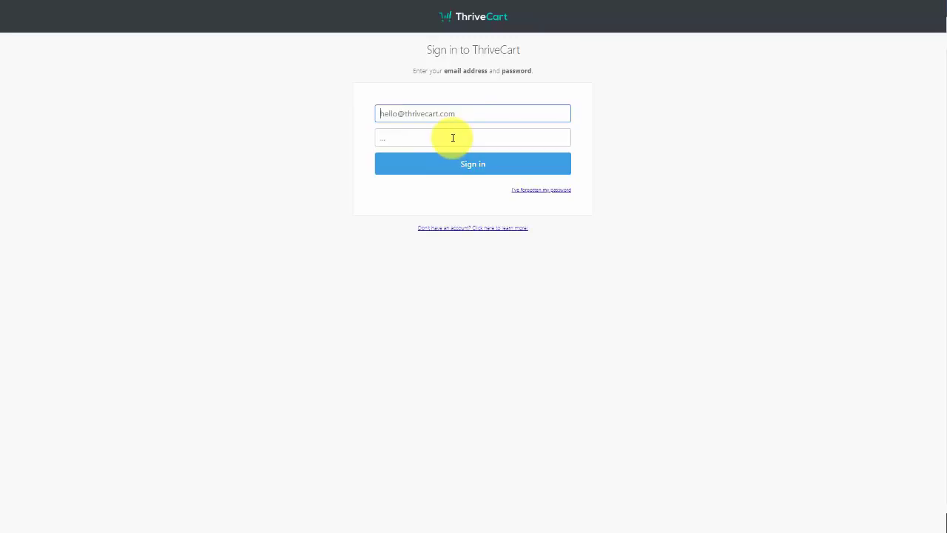
Sign in with the saved account details and enter the account's owner dashboard
click(466, 163)
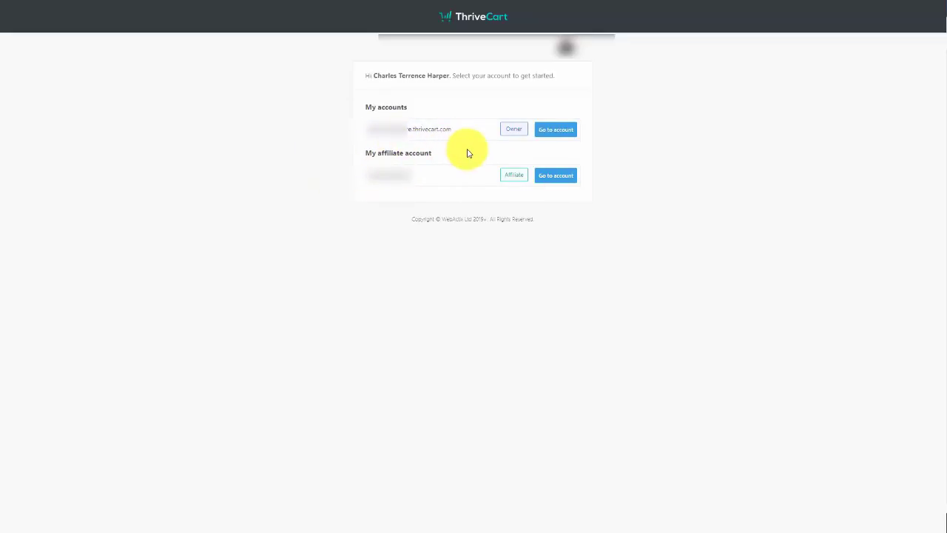
click(547, 138)
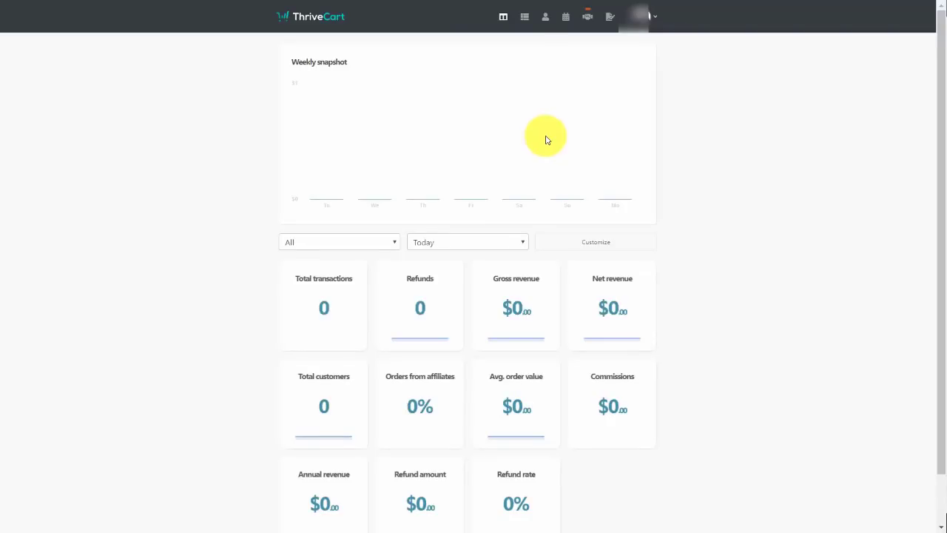
Choose My profile from the avatar dropdown at top right
click(655, 20)
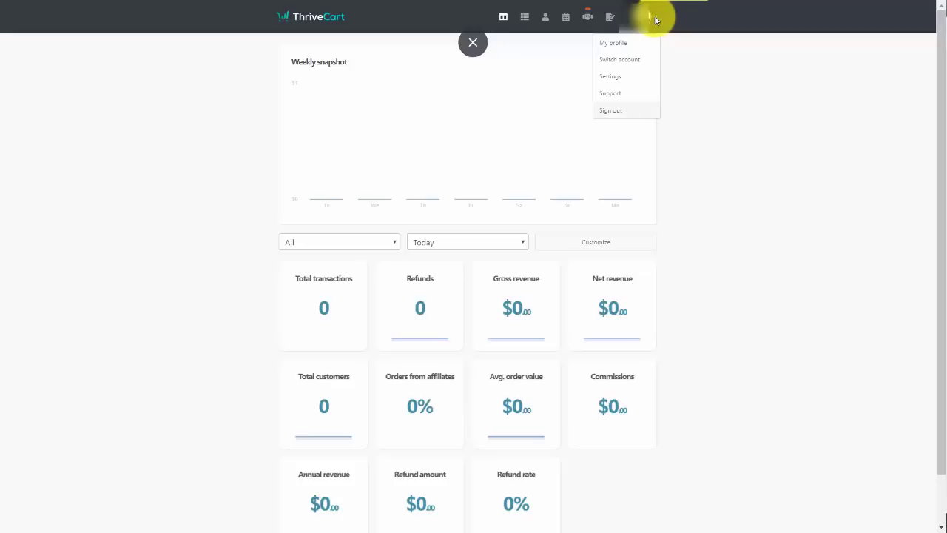
click(613, 45)
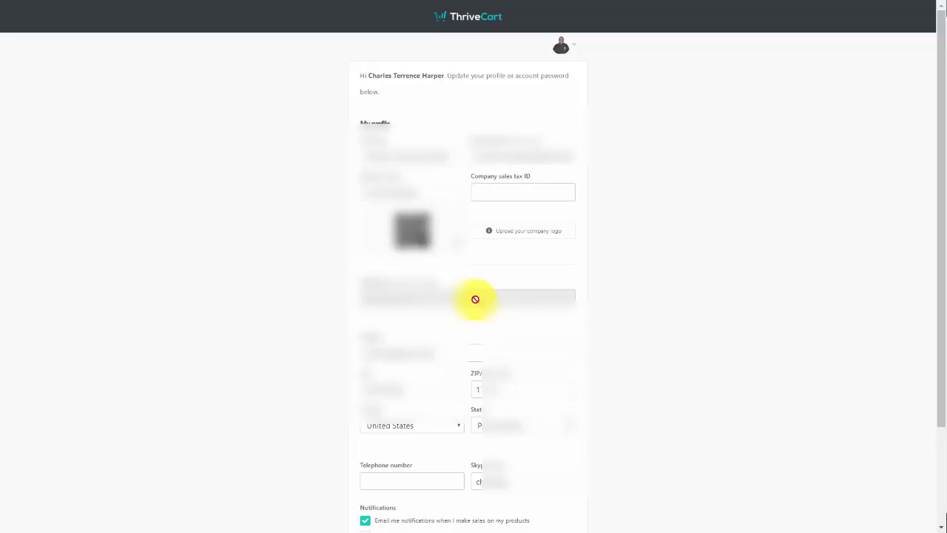
Enable 'Include my business info & address in receipts' and save the profile
scroll(413, 339, down, 2)
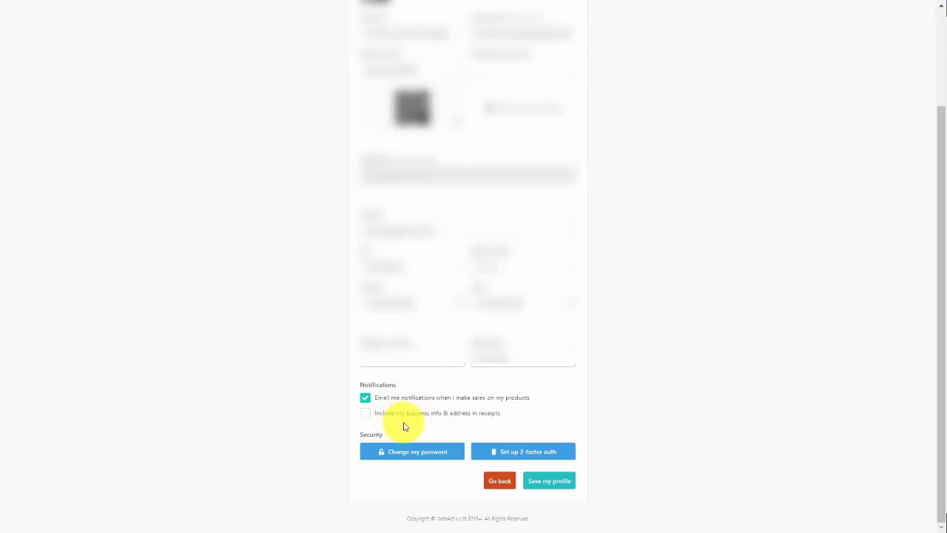
click(364, 414)
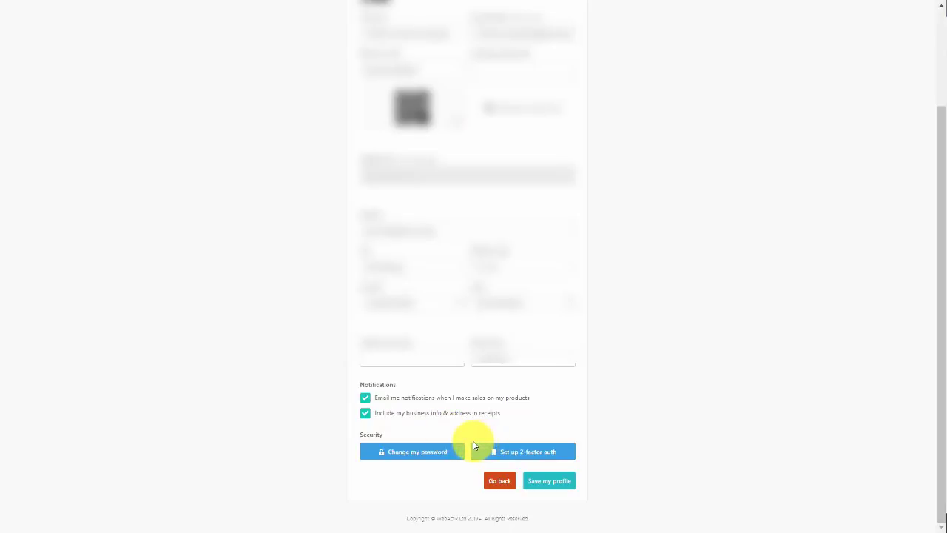
click(533, 482)
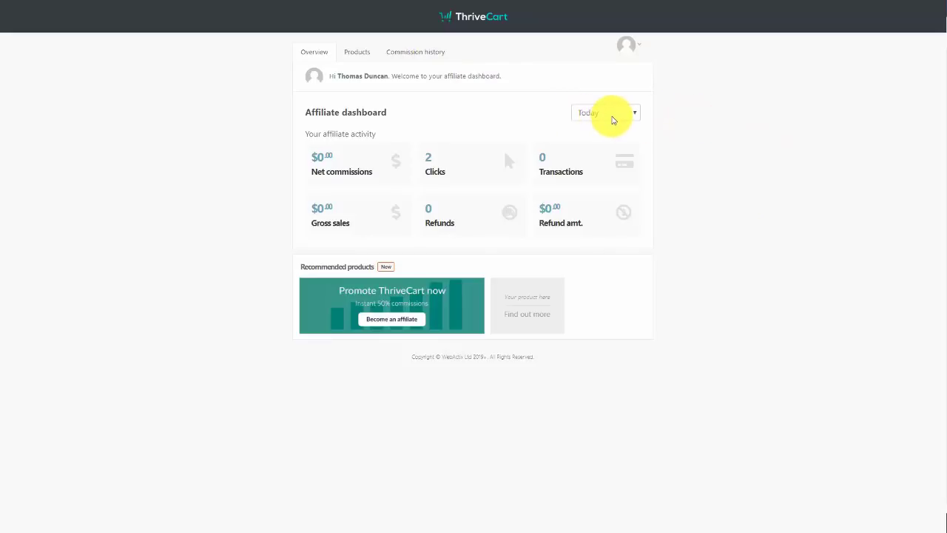
Switch affiliate stats to All time, then Week to date, and open the Products vendor list
click(615, 121)
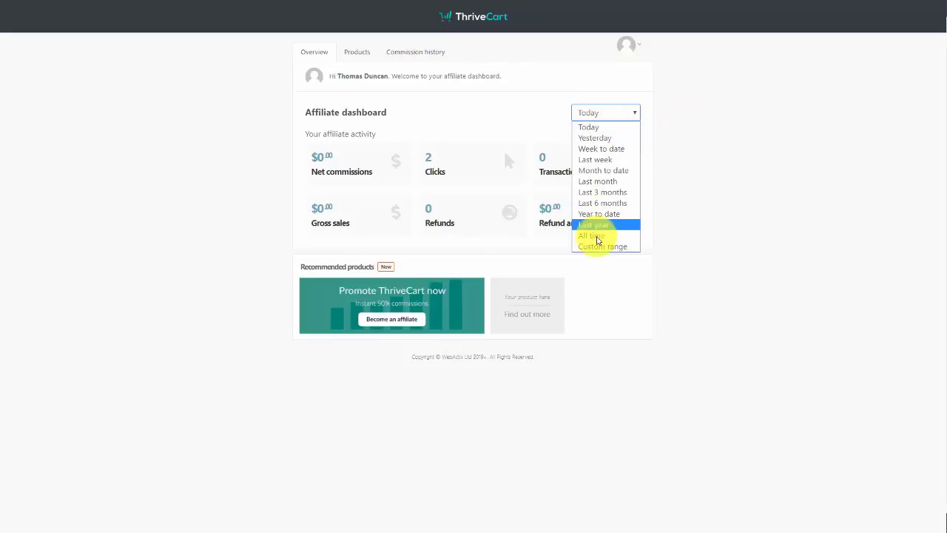
click(597, 236)
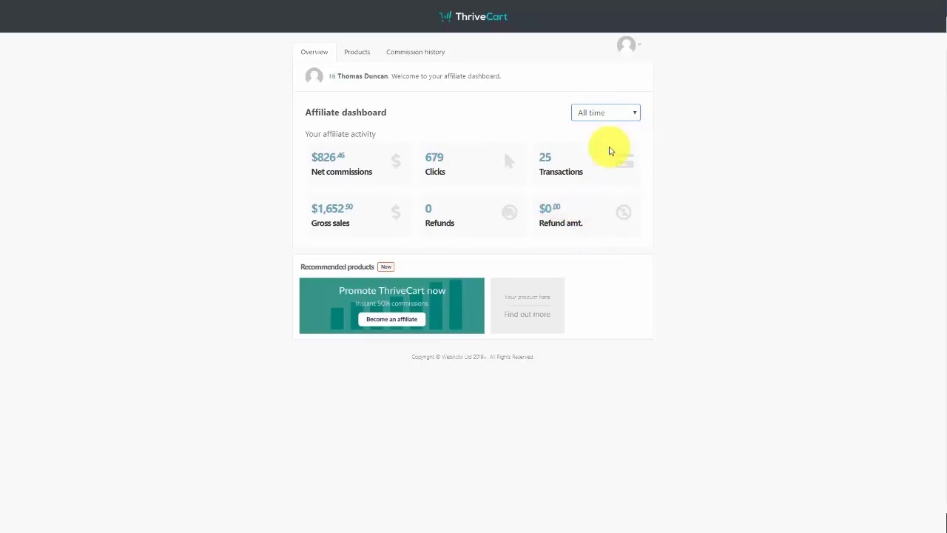
key(w)
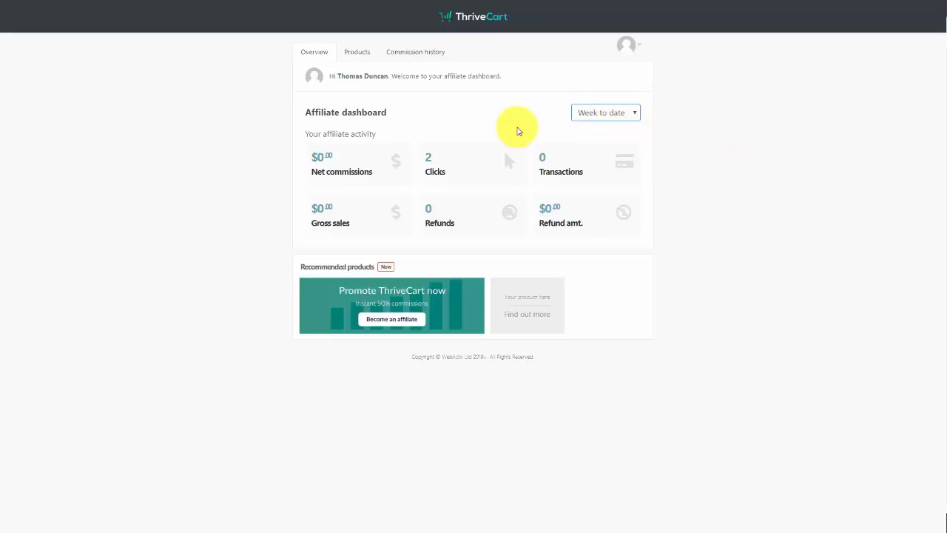
click(364, 55)
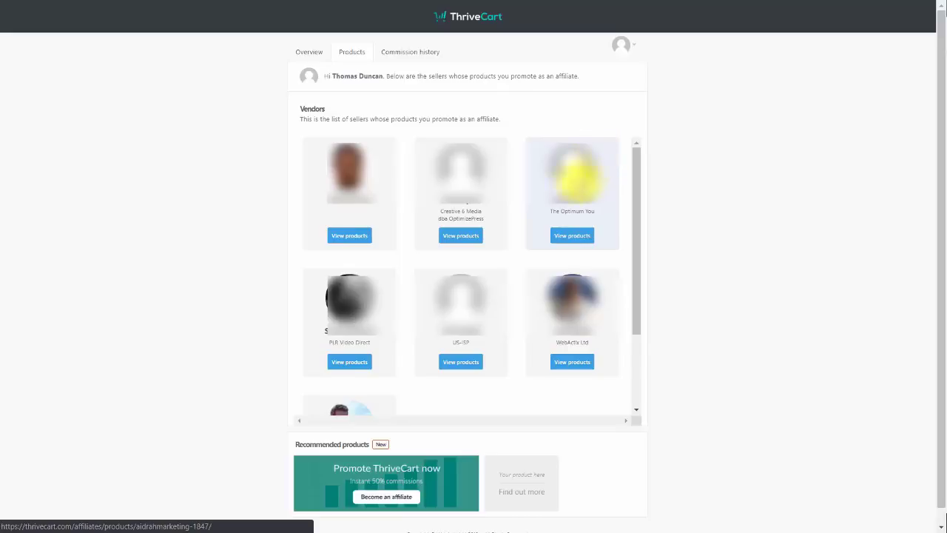
View WebActix Ltd's products and open the ThriveCart LIMITED Lifetime Account affiliate page
click(576, 360)
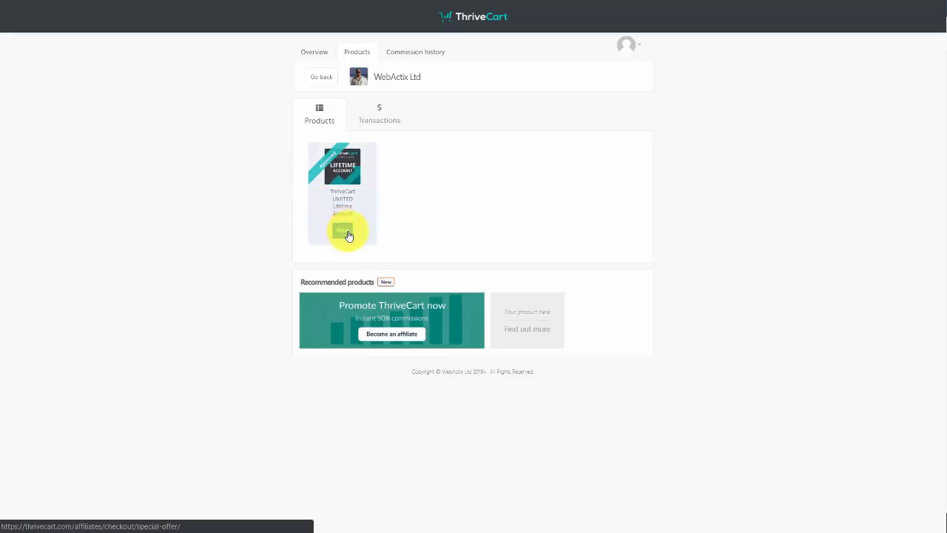
click(345, 232)
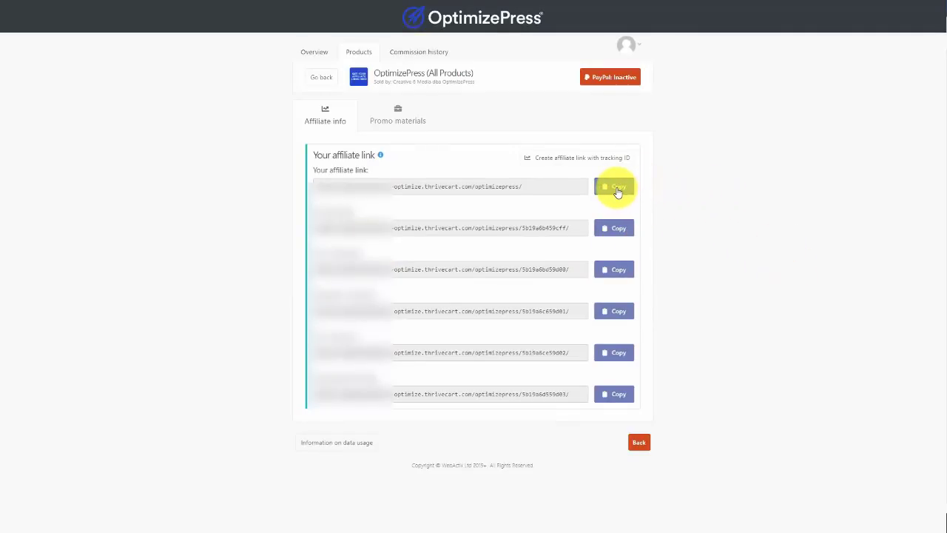
Copy the first optimize.thrivecart.com affiliate link on the OptimizePress (All Products) page
click(618, 189)
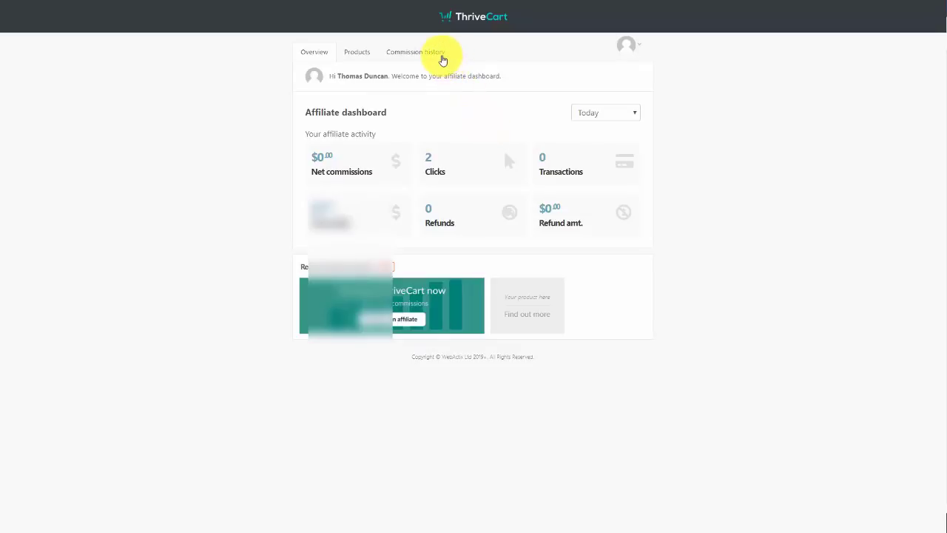
click(436, 60)
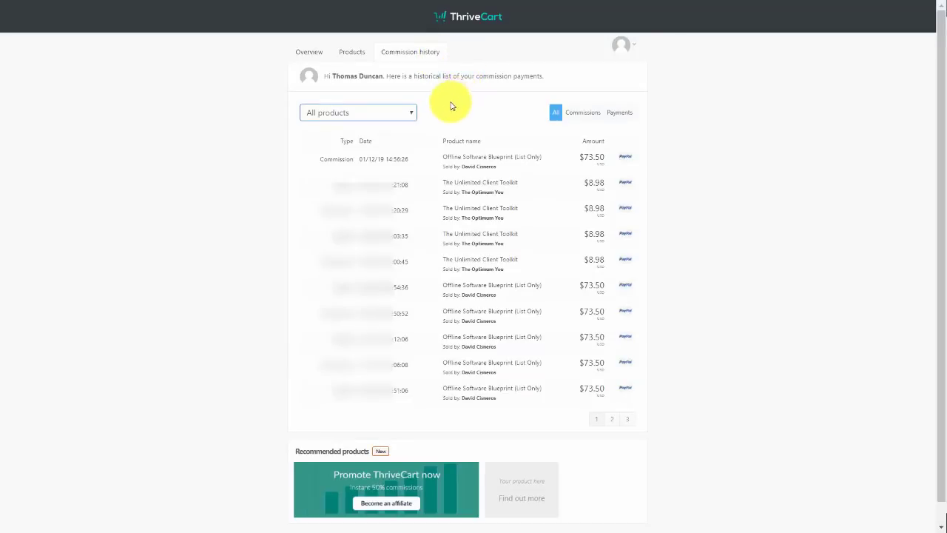
click(392, 115)
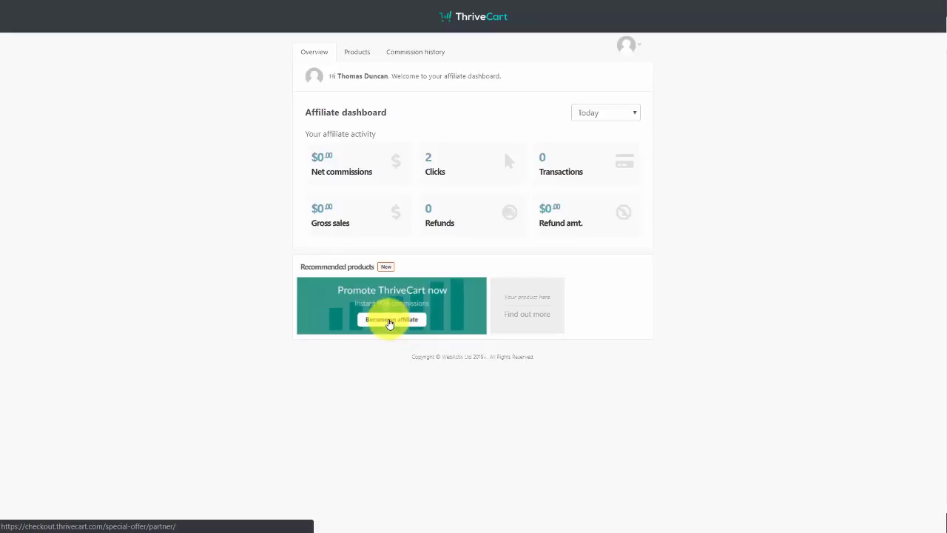
Open the ThriveCart affiliate offer's page and view its Promo materials
click(390, 320)
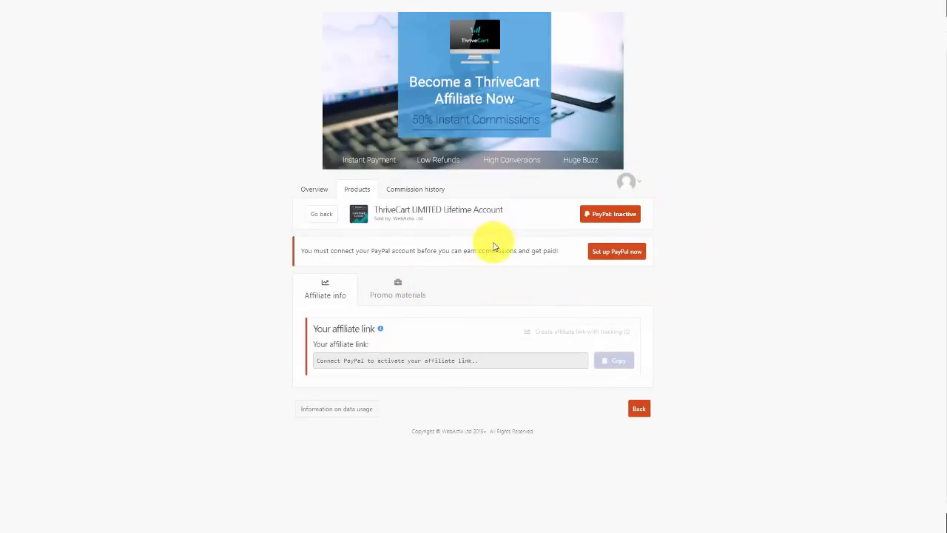
click(398, 289)
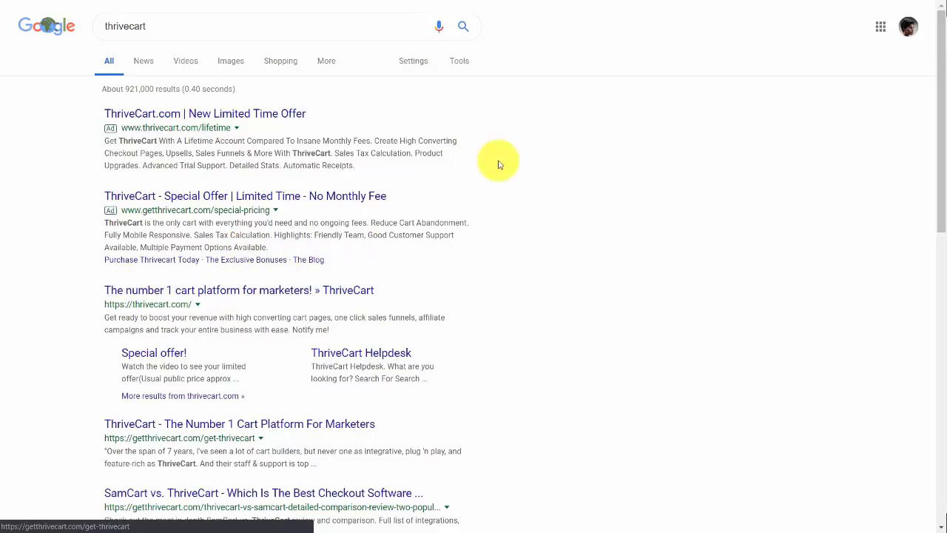
Scroll through the thrivecart Google results to reach the MunchEye launch calendar
scroll(487, 194, down, 2)
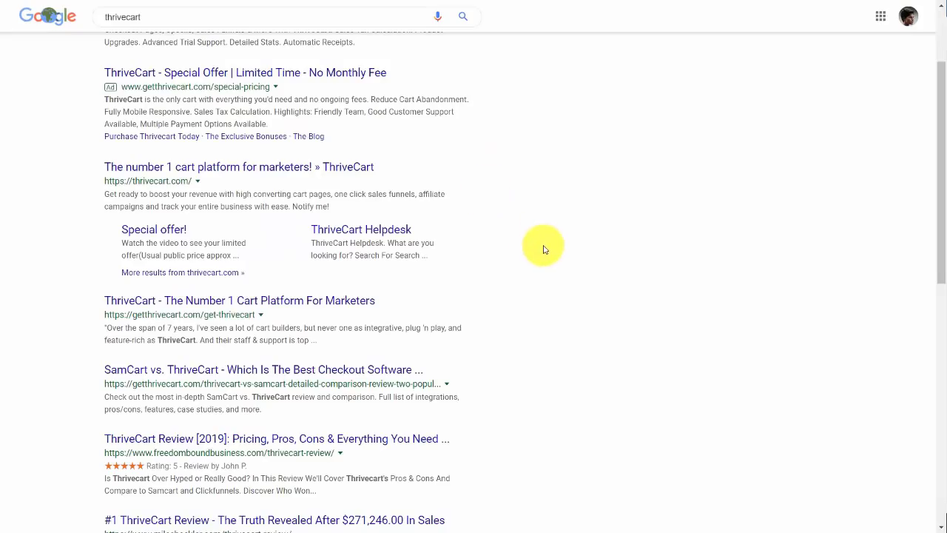
scroll(544, 250, down, 1)
scroll(544, 249, up, 1)
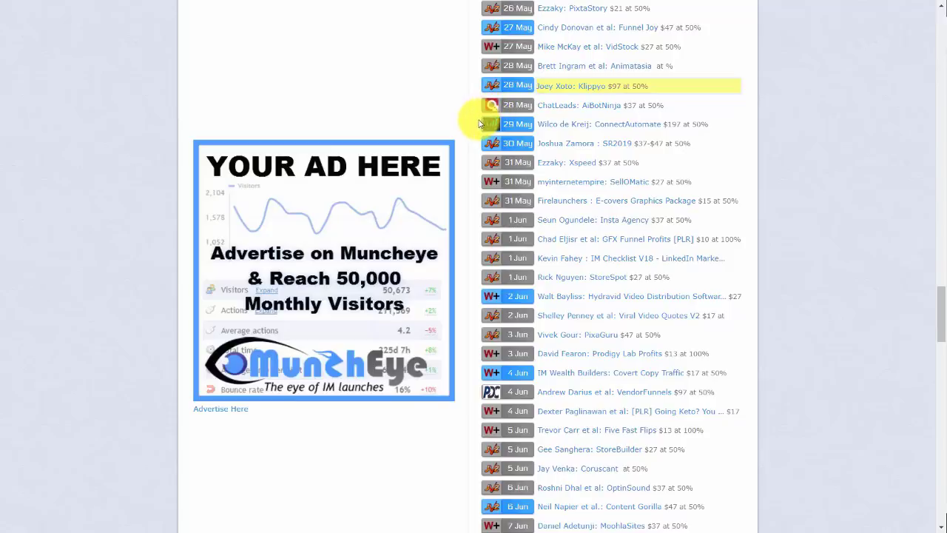
Open the ConnectAutomate launch ($197, 50% commission) and follow its JV Page link to Connectio
click(566, 130)
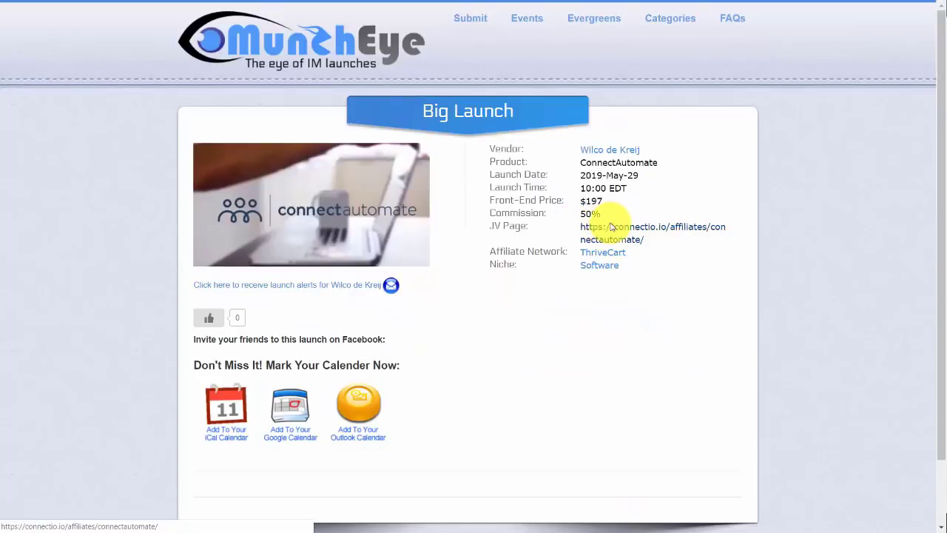
click(611, 227)
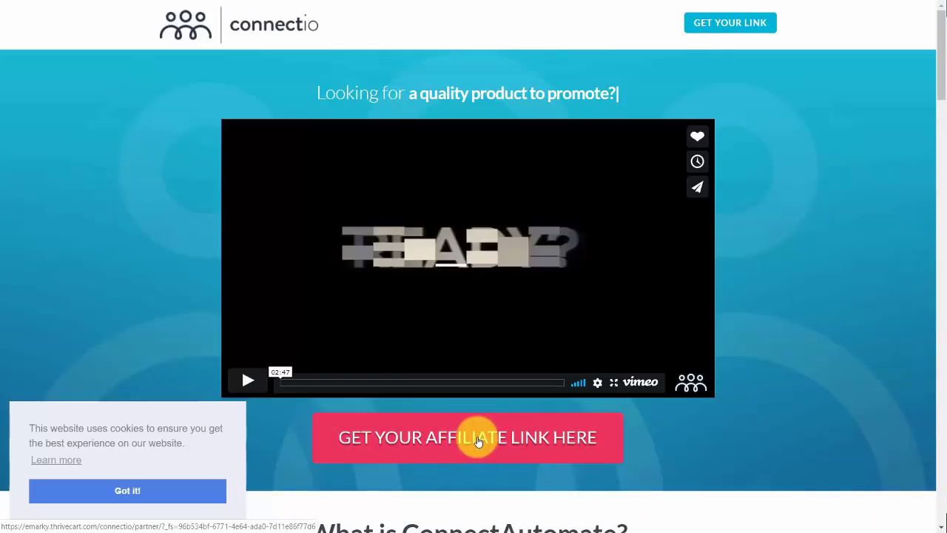
Request a ConnectAutomate affiliate link to start the Connectio affiliate sign-up
click(477, 441)
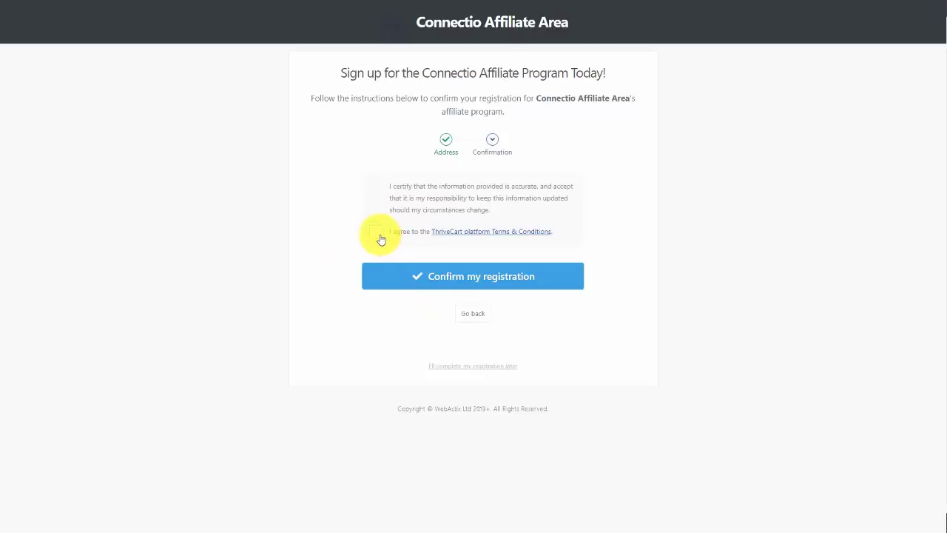
Accept the ThriveCart Terms, confirm the Connectio registration, and apply to become a ThriveCart affiliate
click(378, 236)
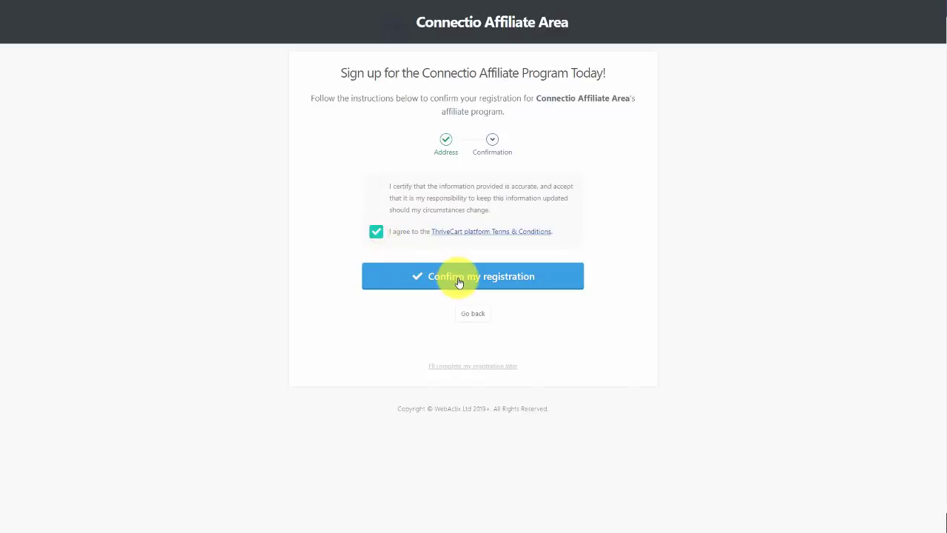
click(459, 278)
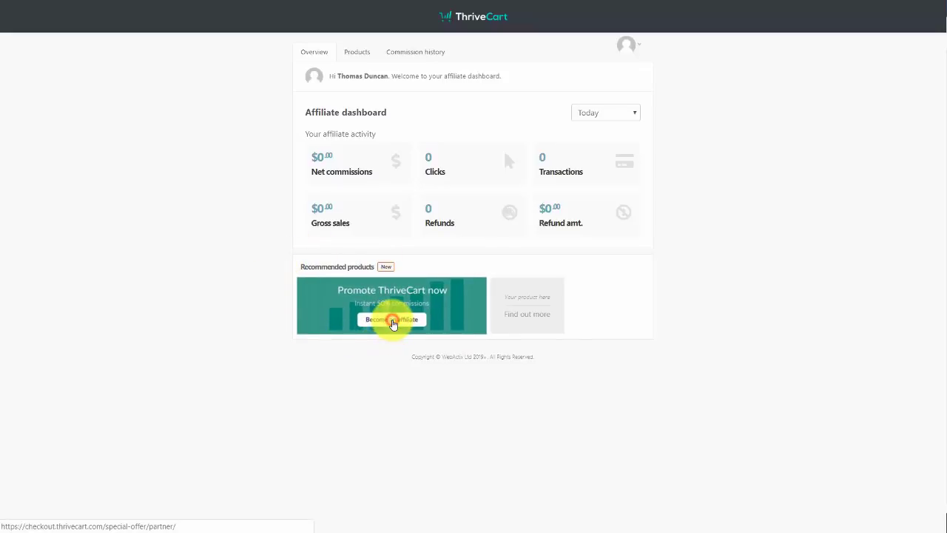
click(393, 320)
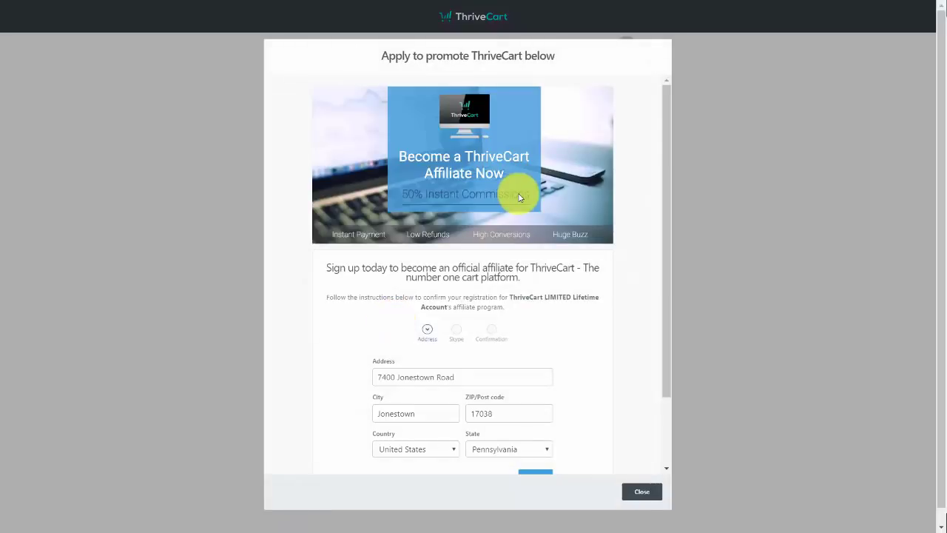
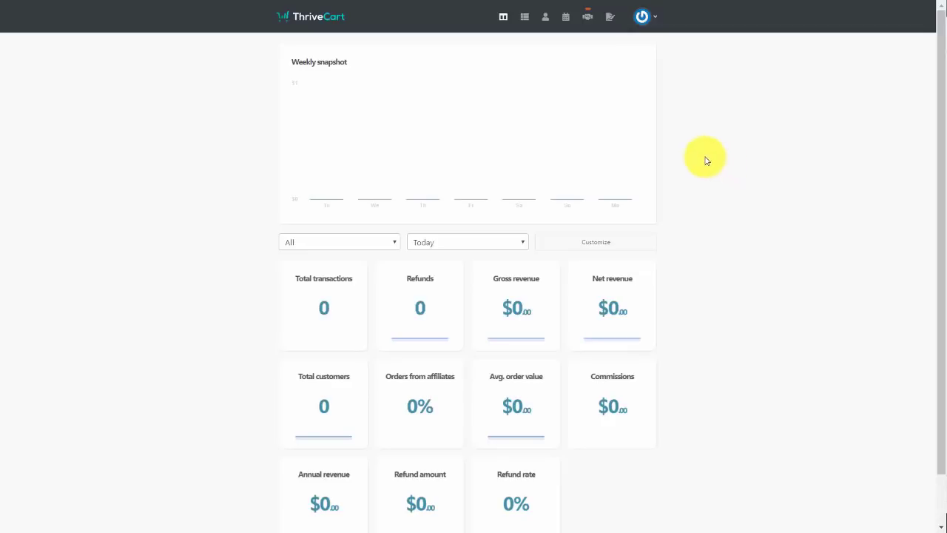
Go to Settings from the account menu and open Account-wide settings
click(647, 16)
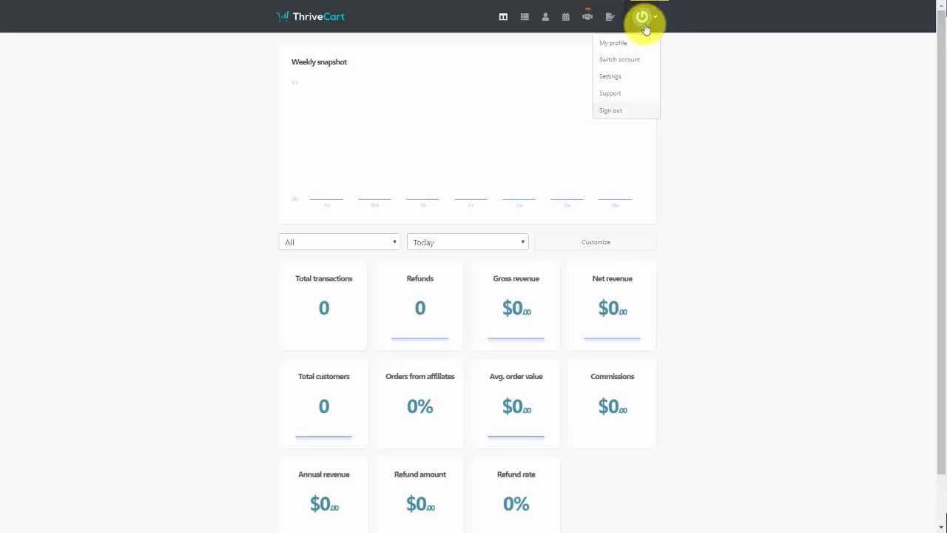
click(616, 79)
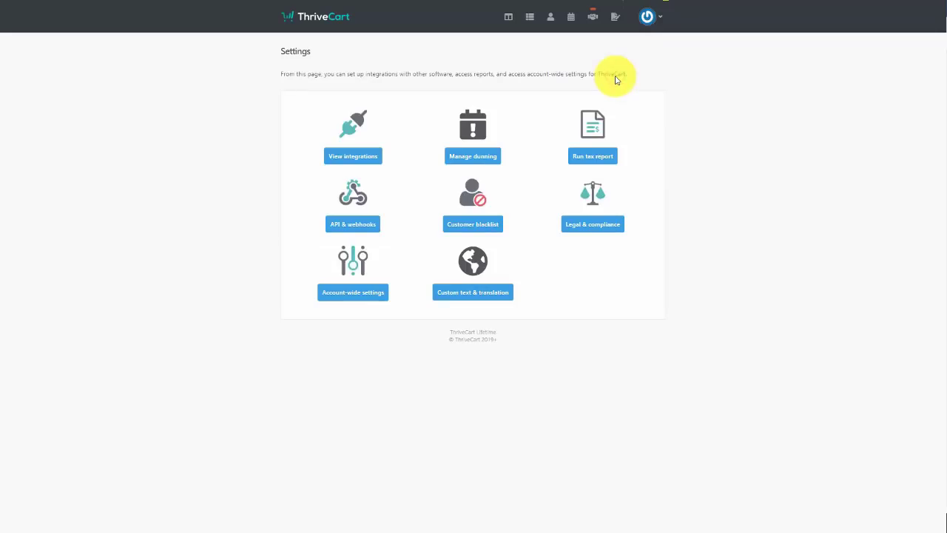
click(358, 292)
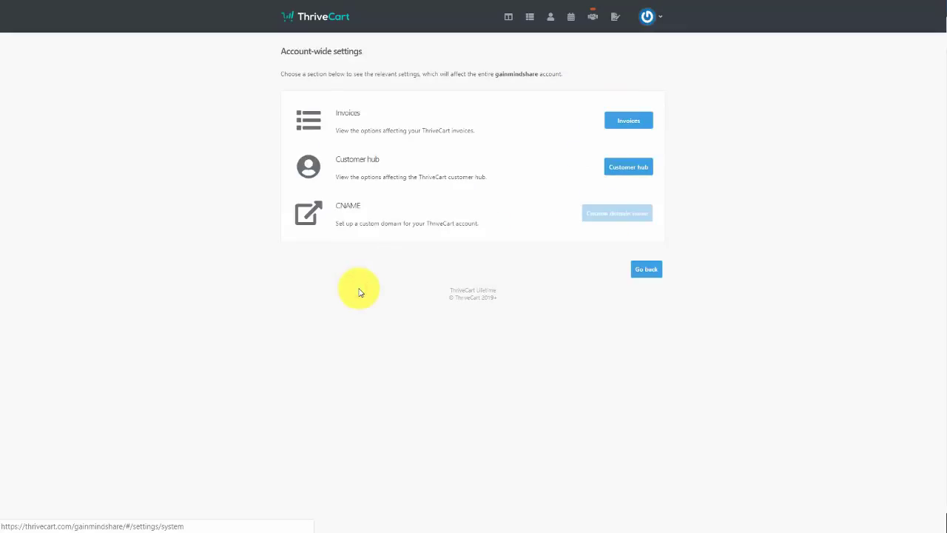
In Customer hub, paste the support URL as contact, add a QR-code logo and enable a welcome message
click(629, 167)
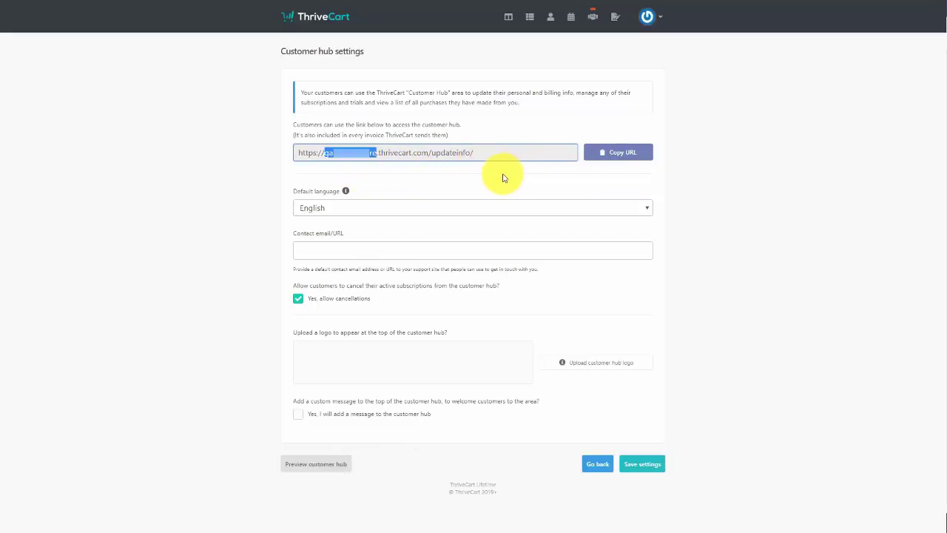
click(448, 256)
text(http://thomasduncanone.com/support)
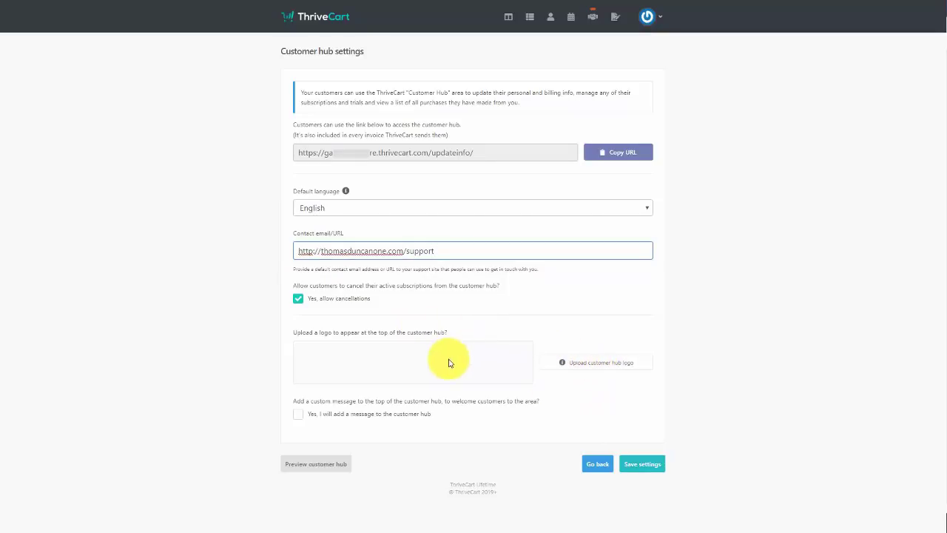
click(548, 366)
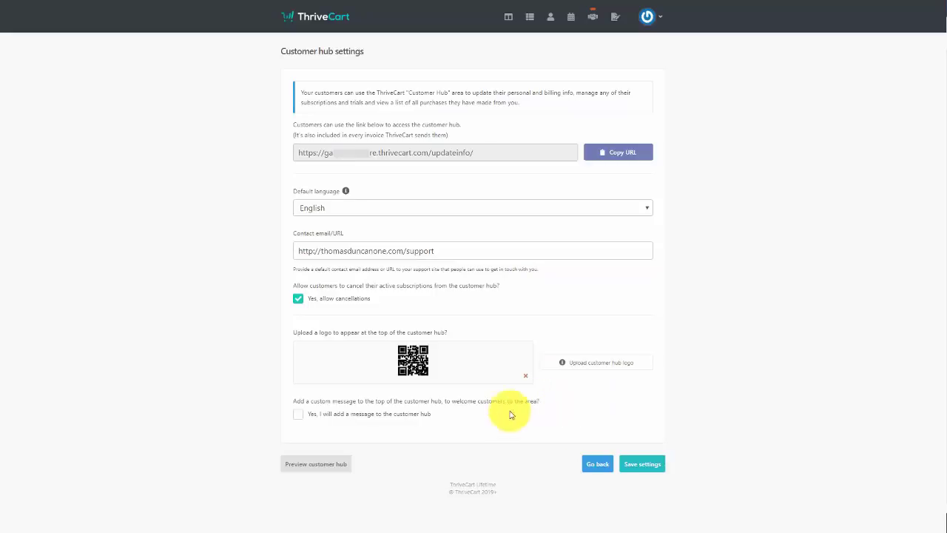
click(298, 414)
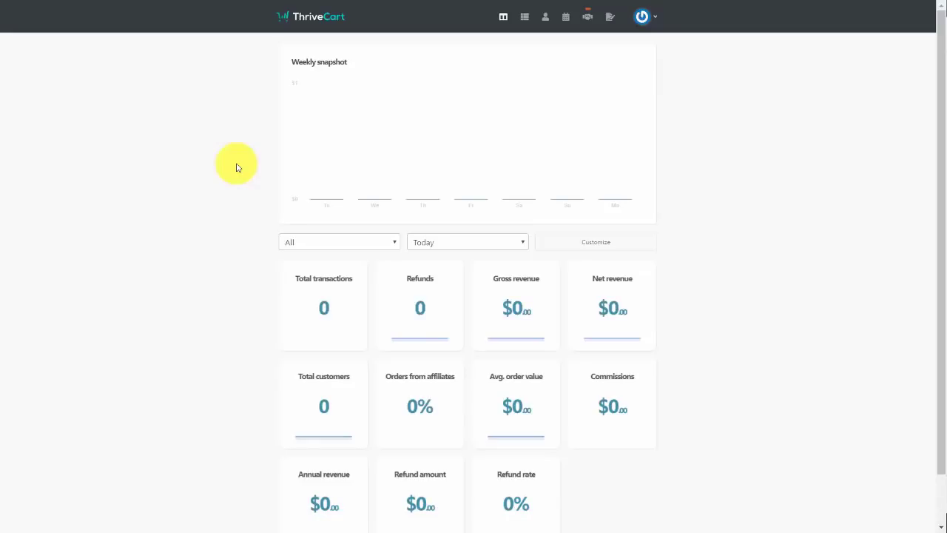
In Account-wide invoice settings, set the starting Invoice ID to 1001 and save
click(643, 16)
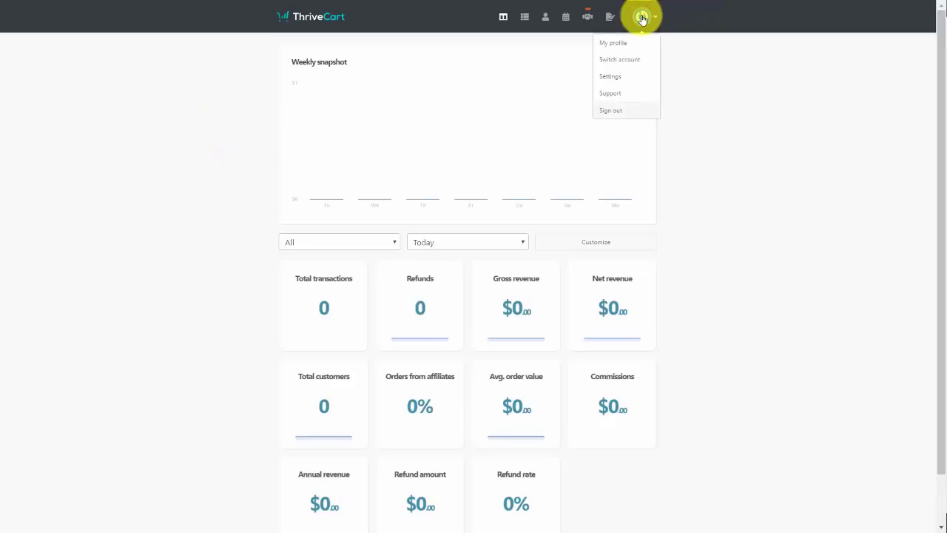
click(612, 76)
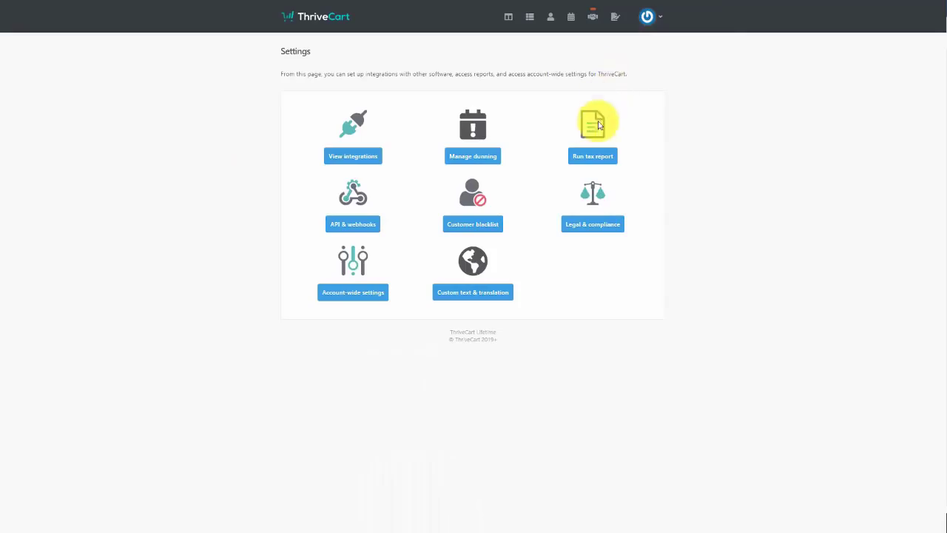
click(348, 294)
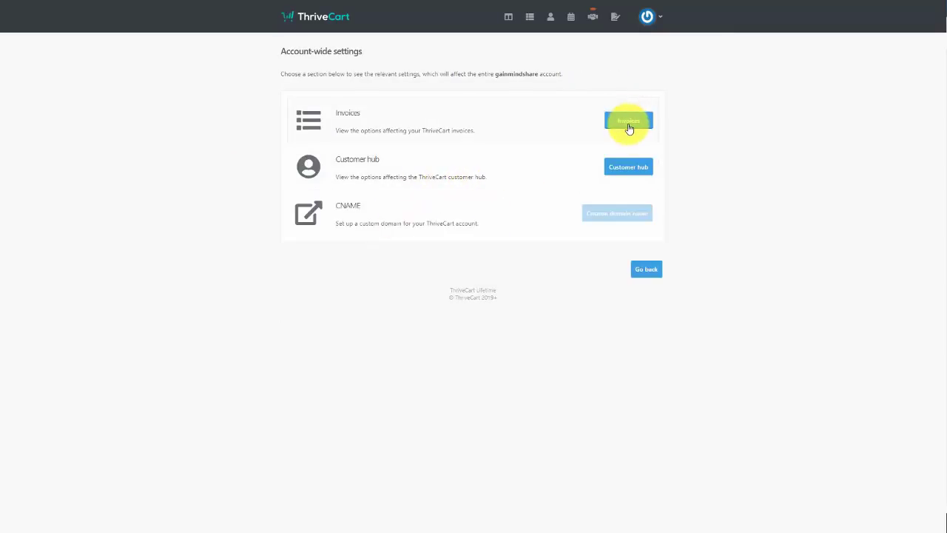
click(626, 121)
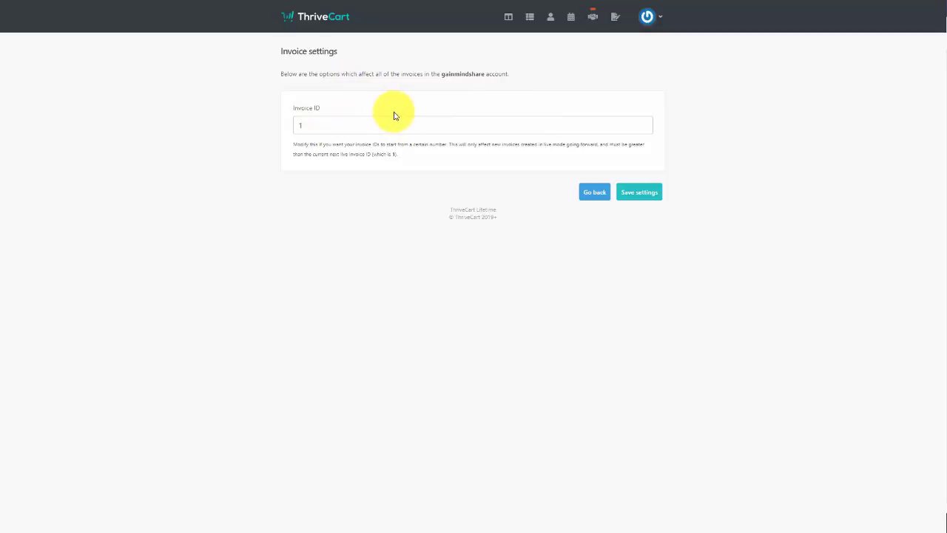
click(337, 125)
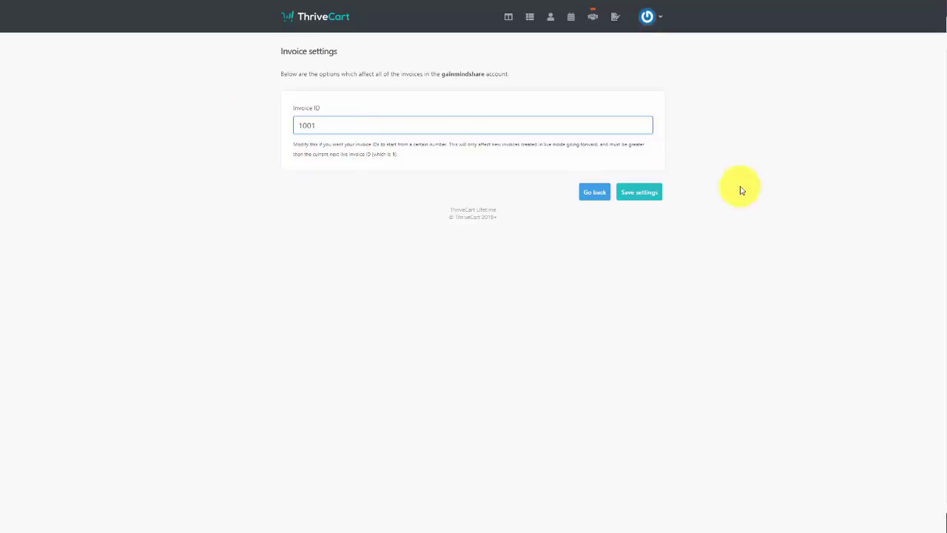
click(634, 194)
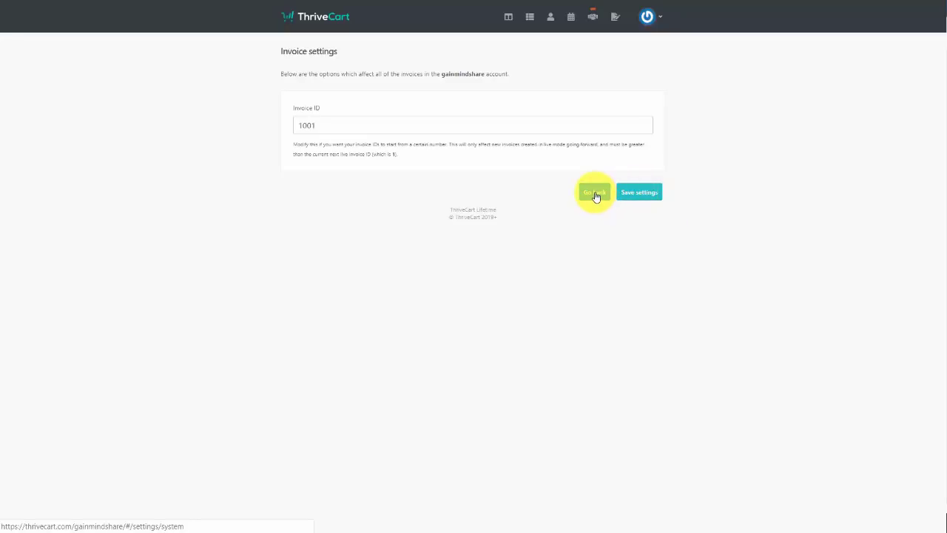
Under Custom text & translation, add a Spanish language profile based on Español and save and exit
click(595, 194)
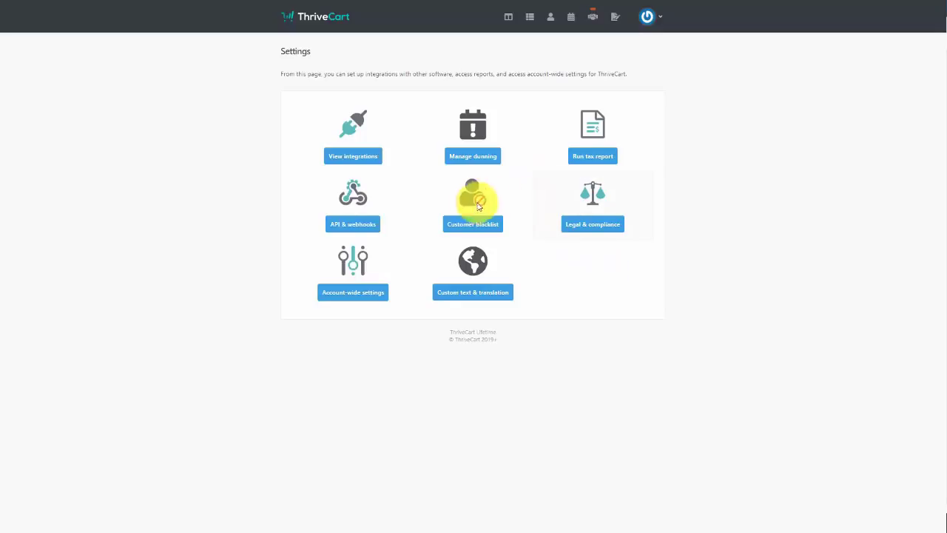
click(467, 295)
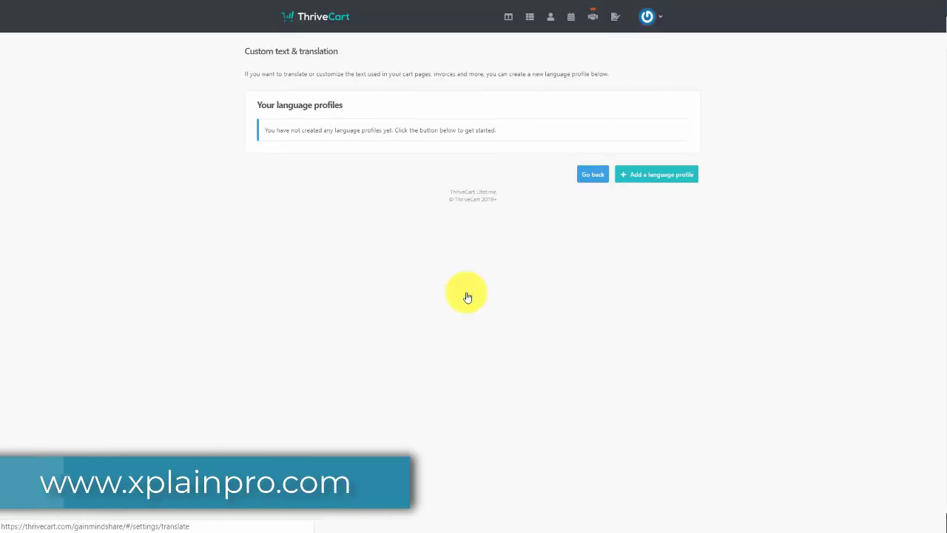
click(630, 177)
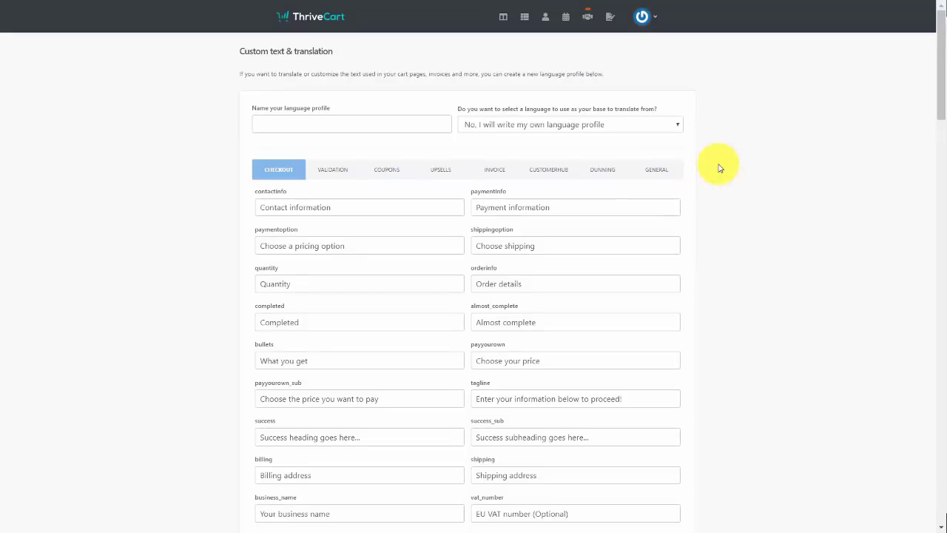
click(673, 129)
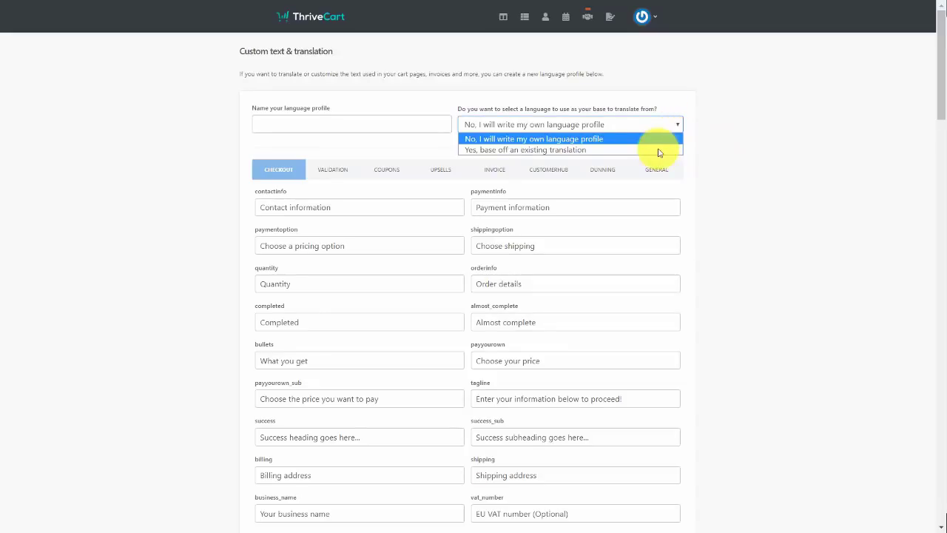
click(674, 149)
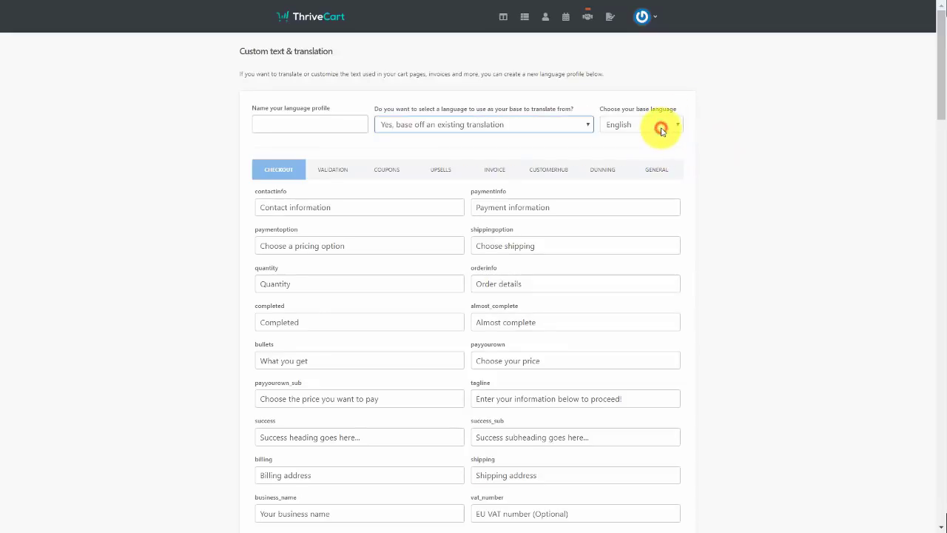
click(662, 128)
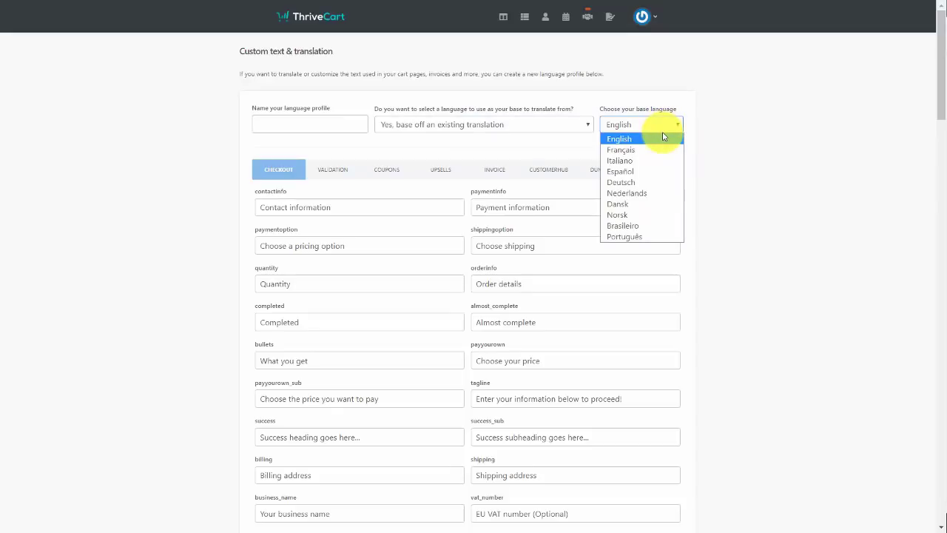
click(654, 174)
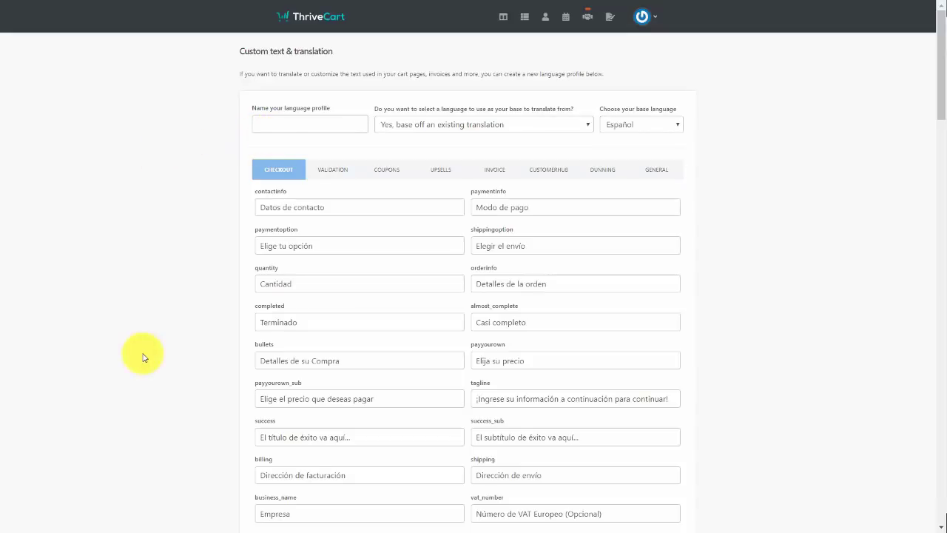
scroll(144, 355, down, 20)
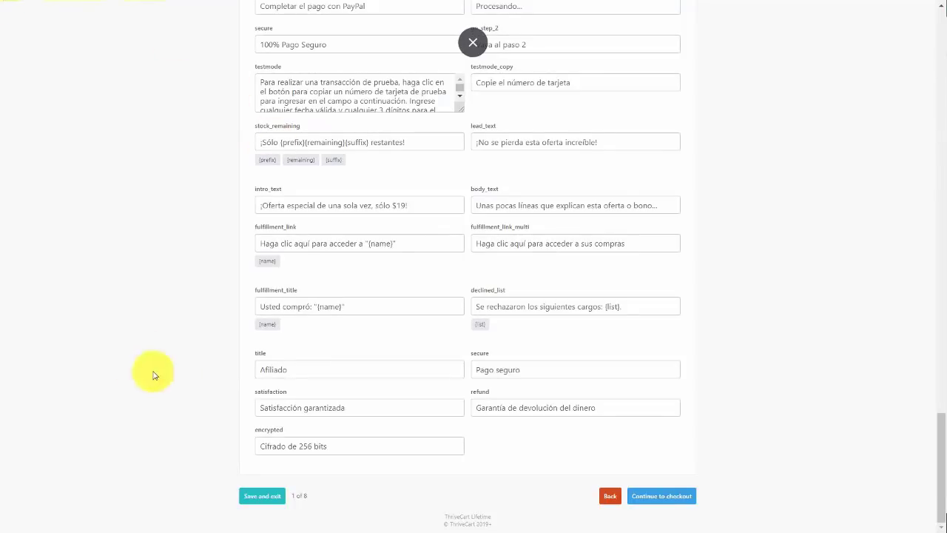
click(257, 497)
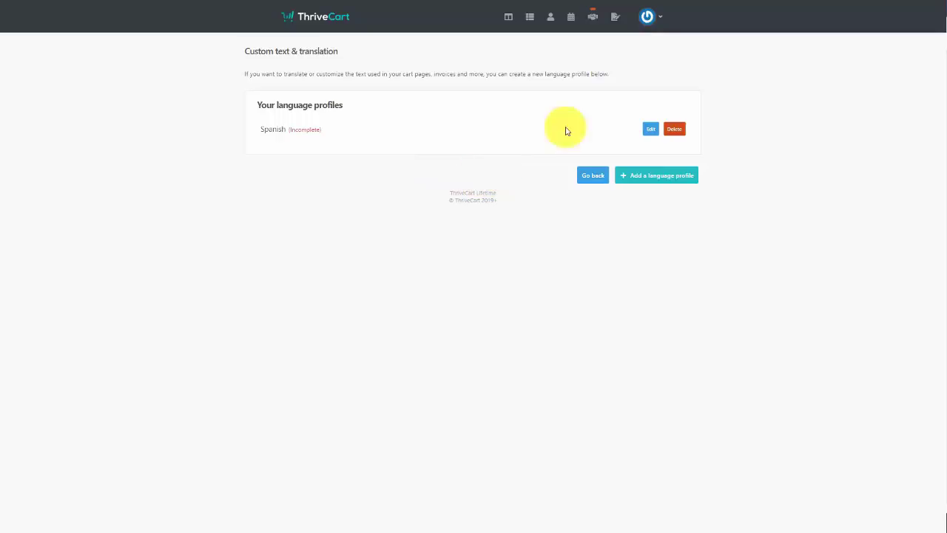
Delete the Spanish language profile and confirm the deletion
click(665, 129)
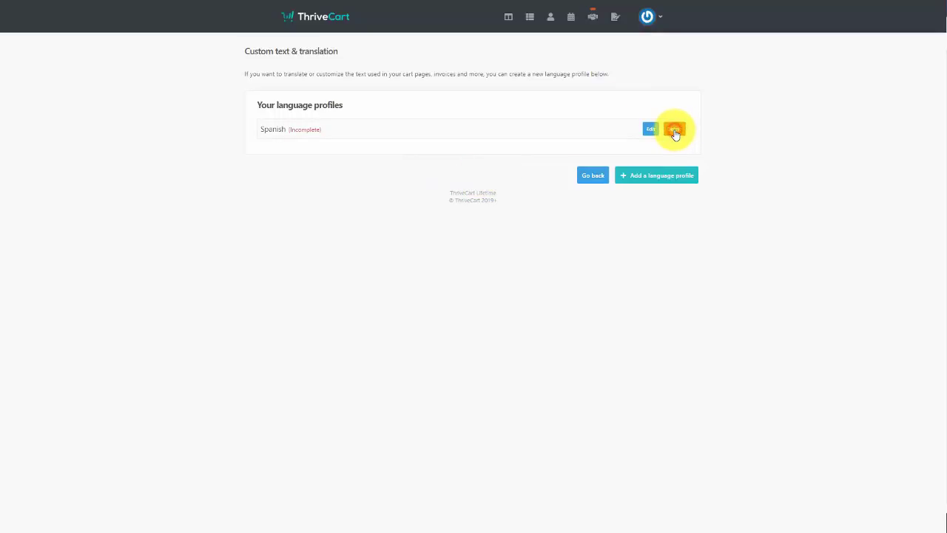
click(675, 131)
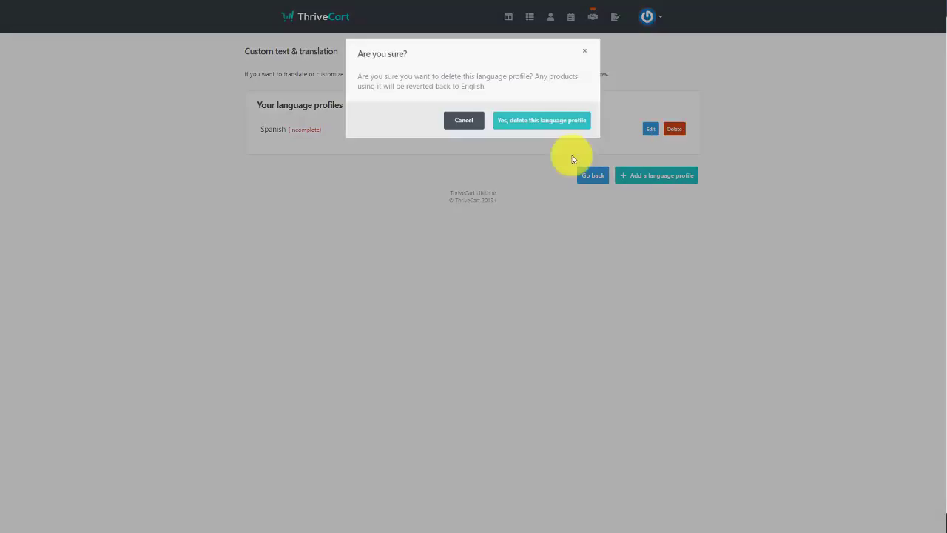
click(526, 122)
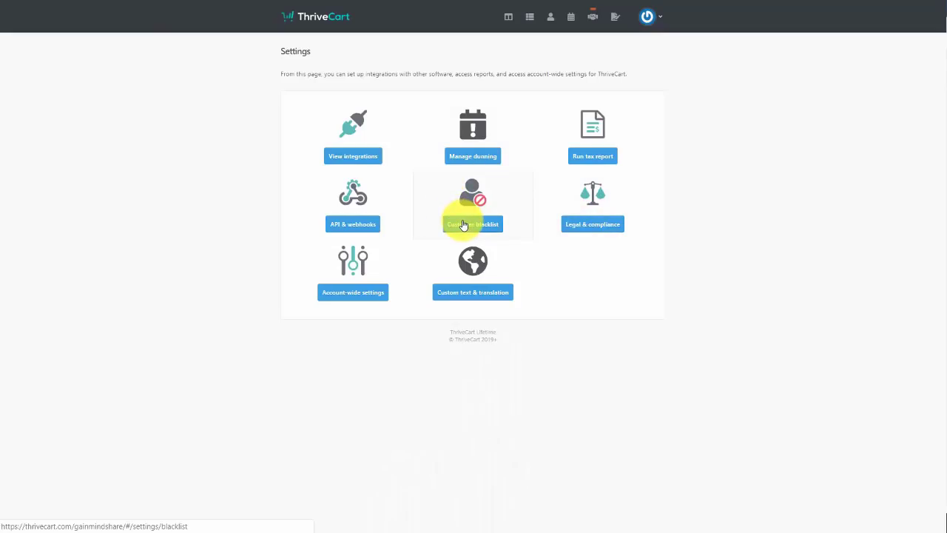
In the customer blacklist, add the customer's e-mail address, then delete that entry again
click(463, 224)
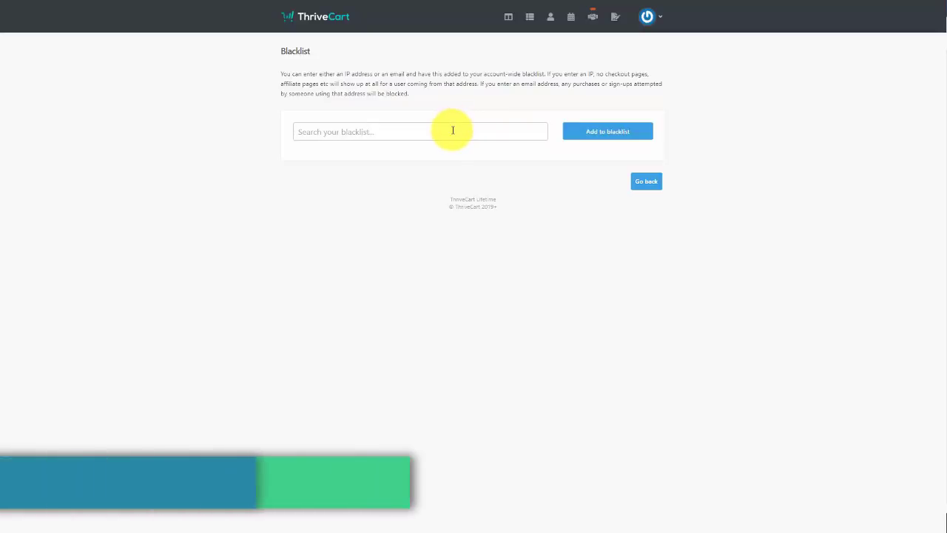
click(452, 128)
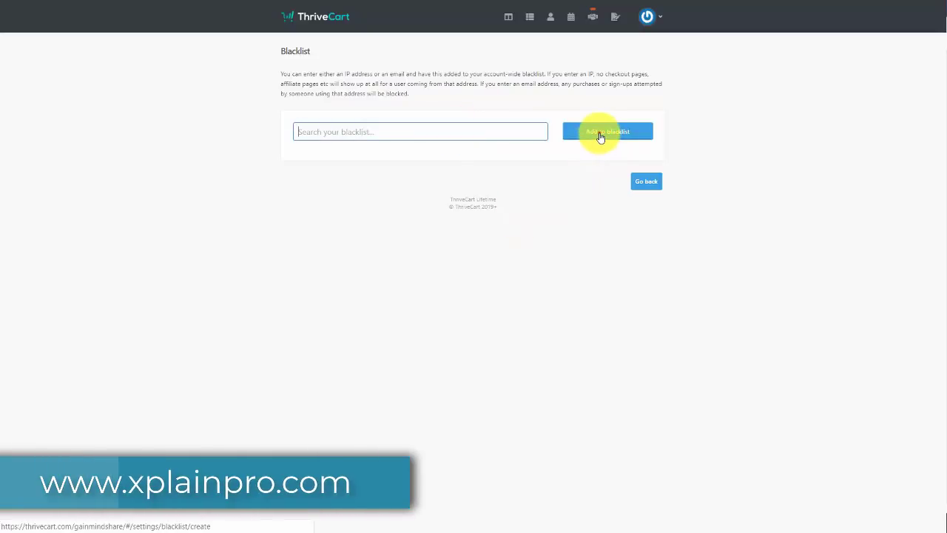
click(599, 135)
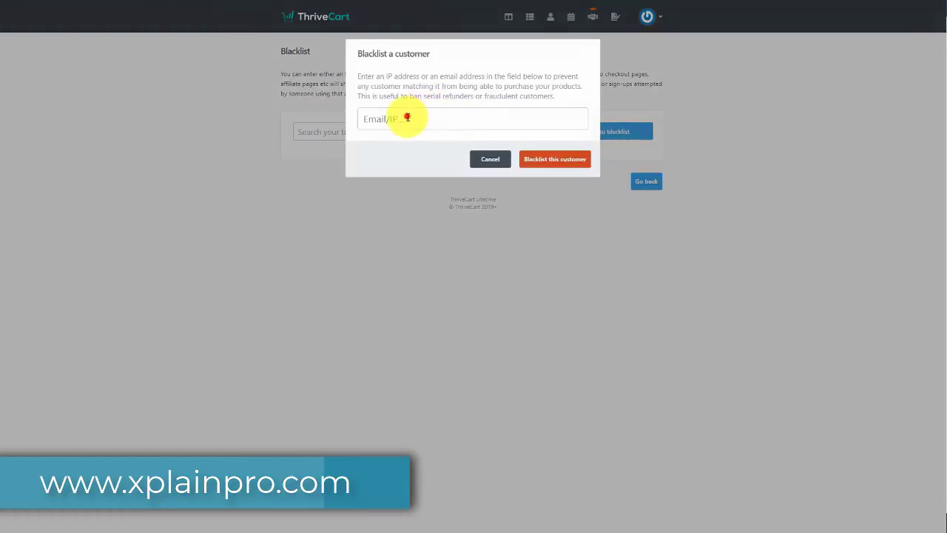
click(408, 119)
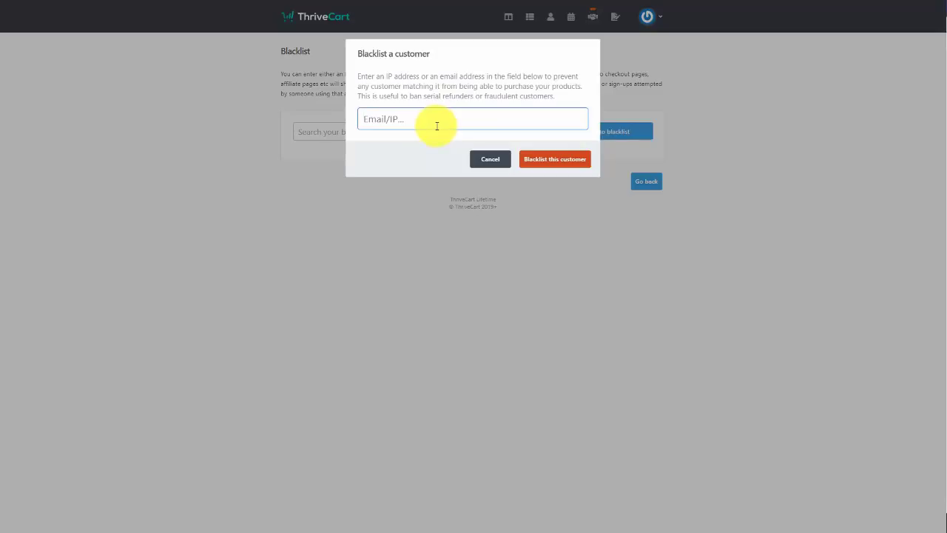
key(ctrl+v)
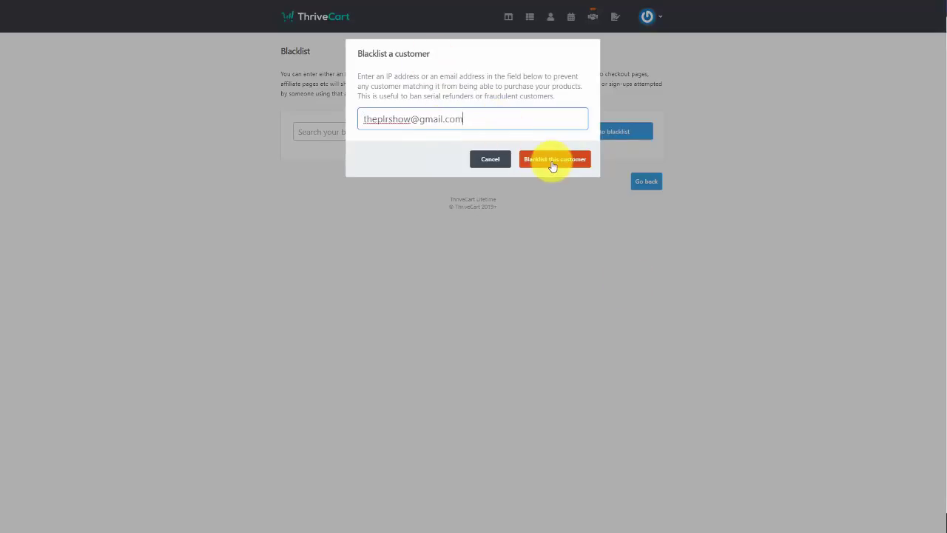
click(552, 161)
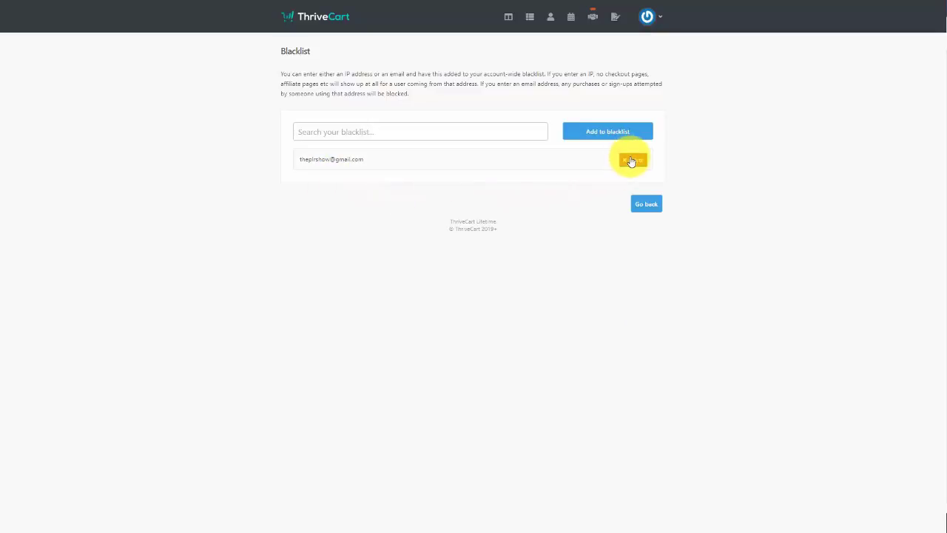
click(631, 160)
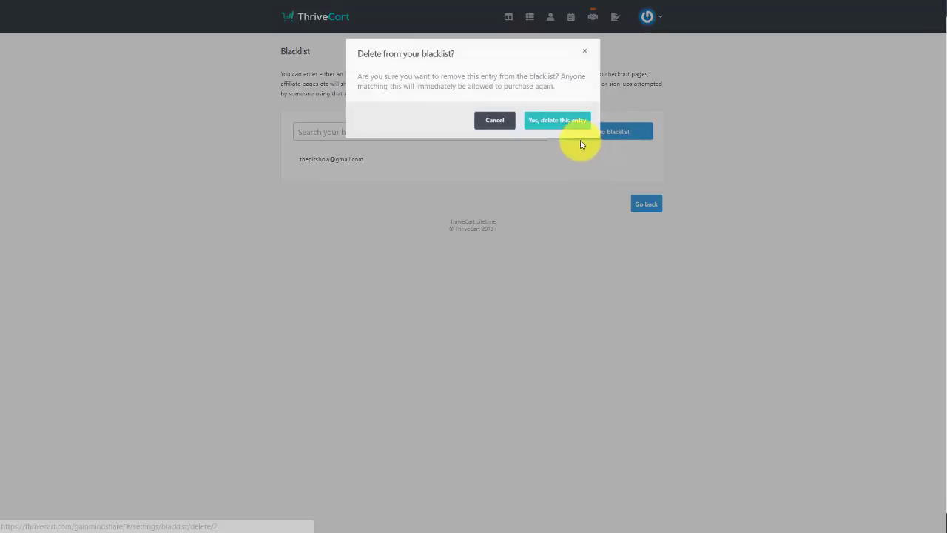
click(548, 124)
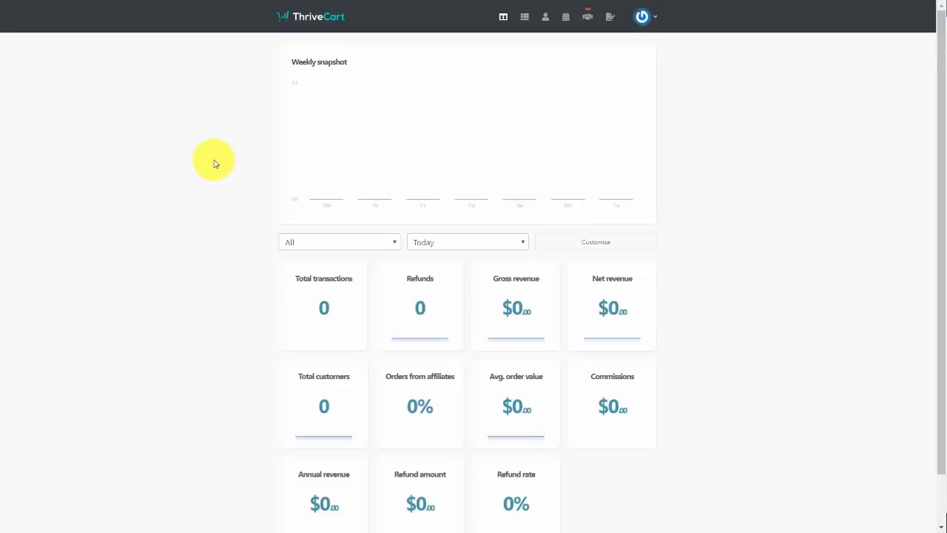
Open Legal & compliance settings and view the Documentation & policies page, then return
click(652, 19)
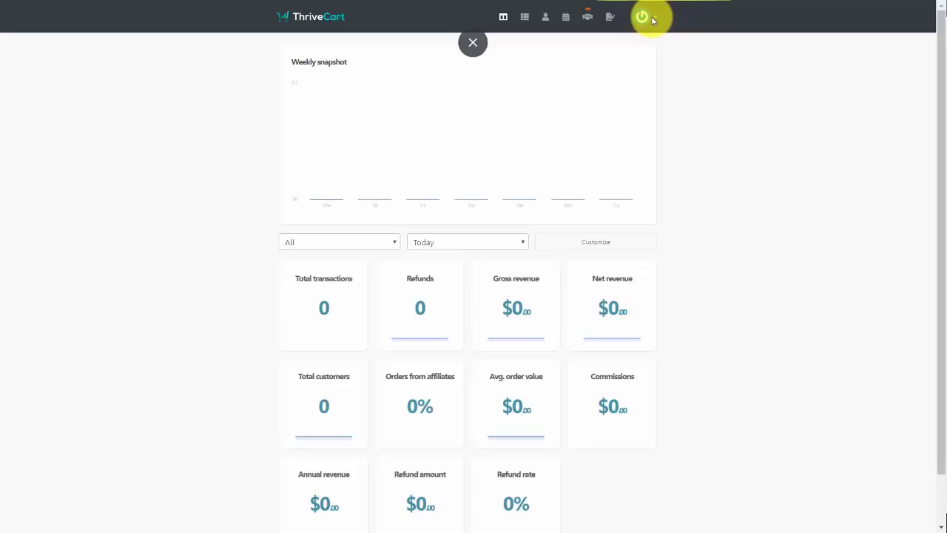
click(651, 18)
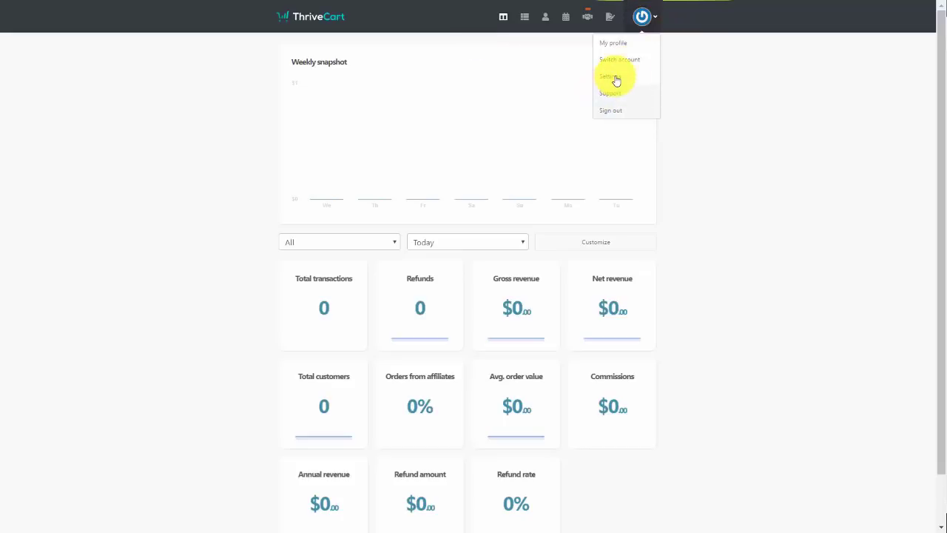
click(614, 79)
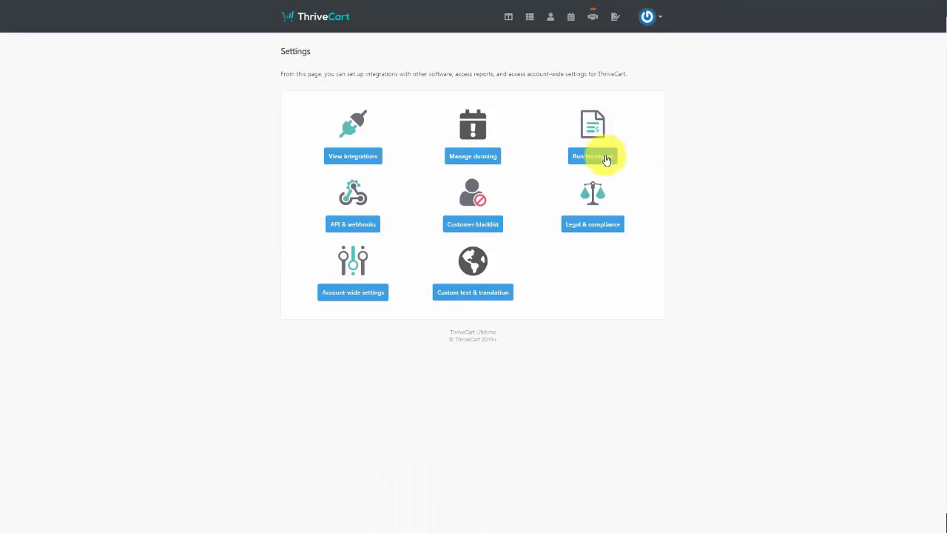
click(588, 226)
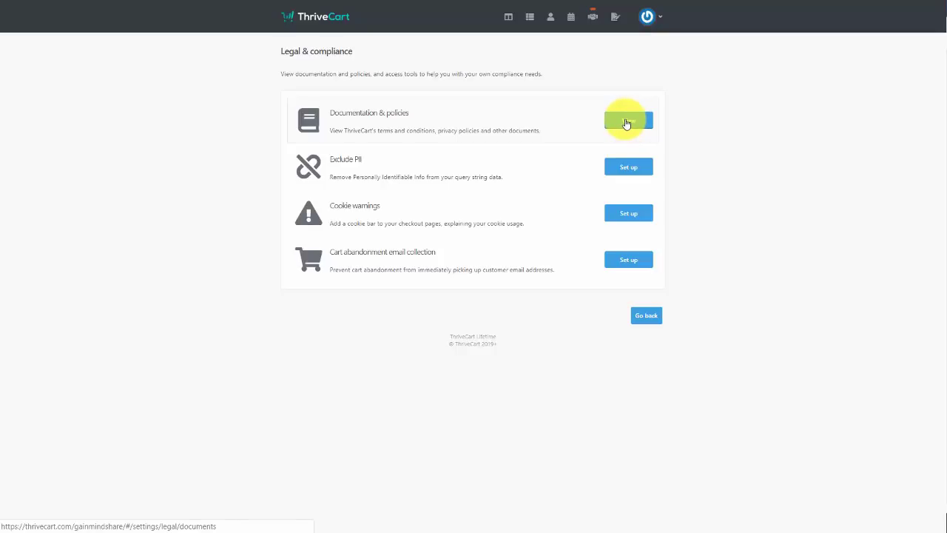
click(626, 123)
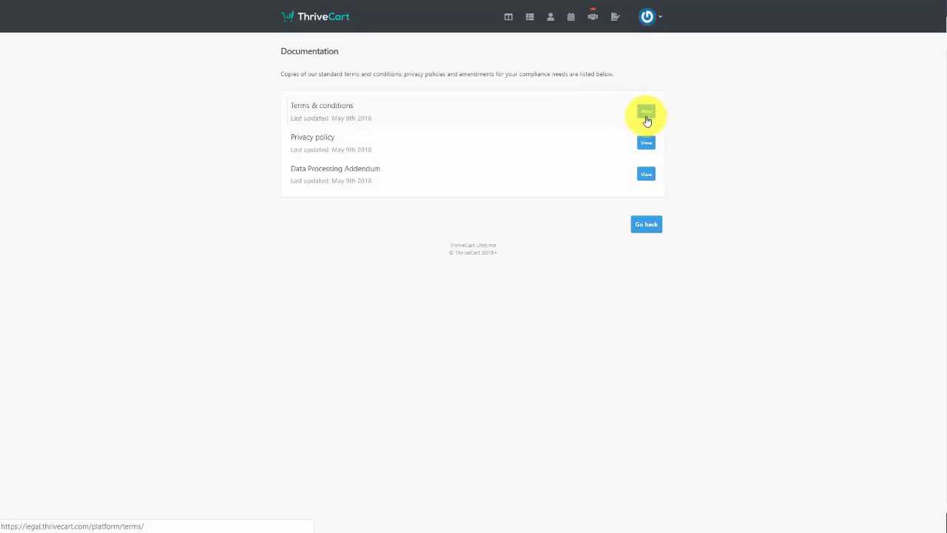
key(alt+Left)
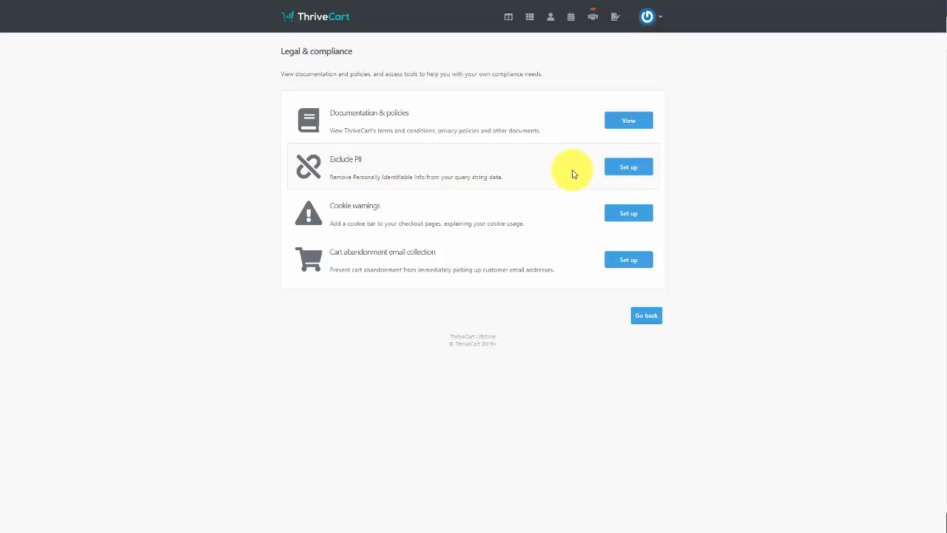
Exclude PII from success-URL query strings for all customers and products, and save
click(622, 168)
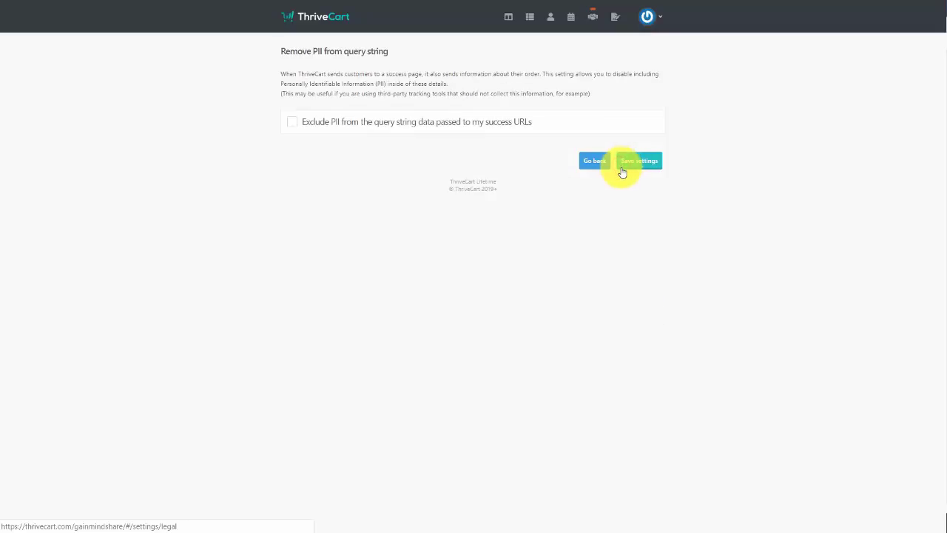
click(293, 124)
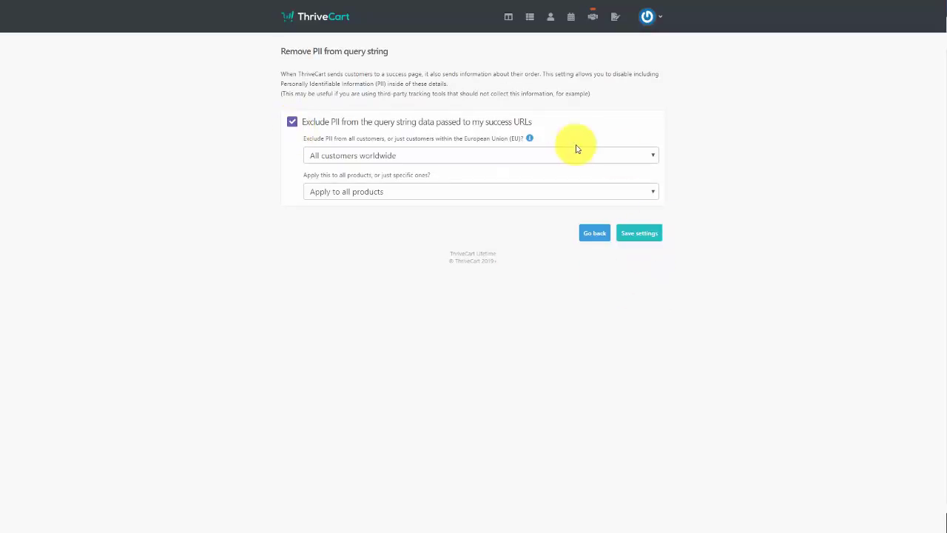
click(644, 234)
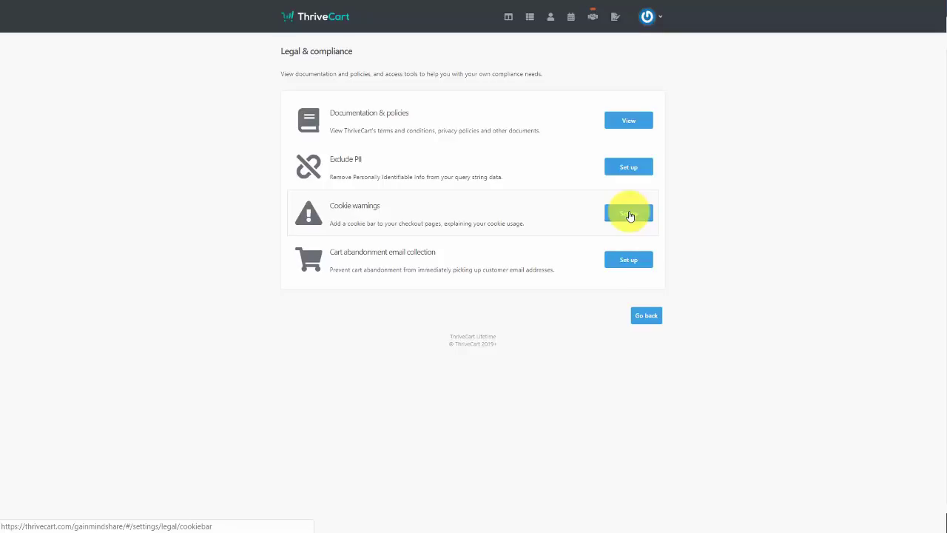
Turn on the checkout cookie bar for all customers worldwide and all products, and save
click(629, 214)
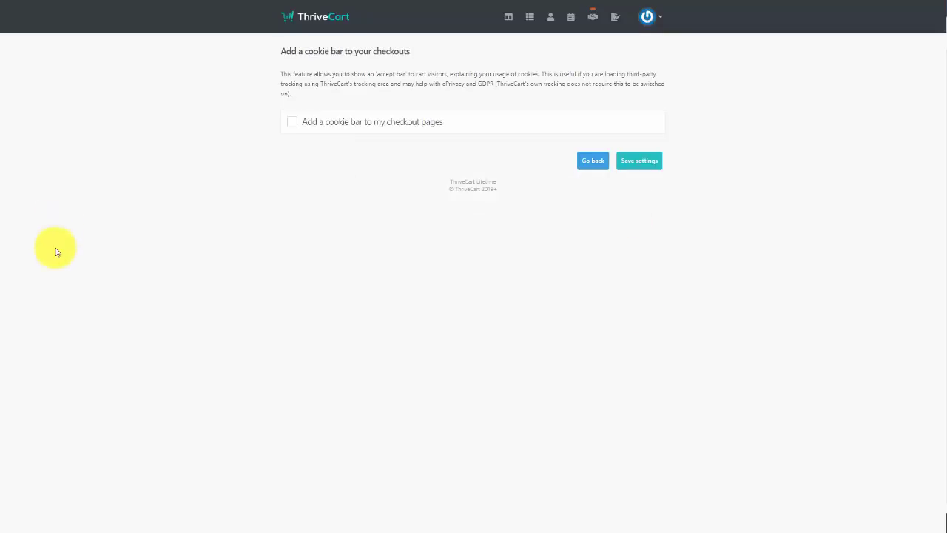
click(291, 123)
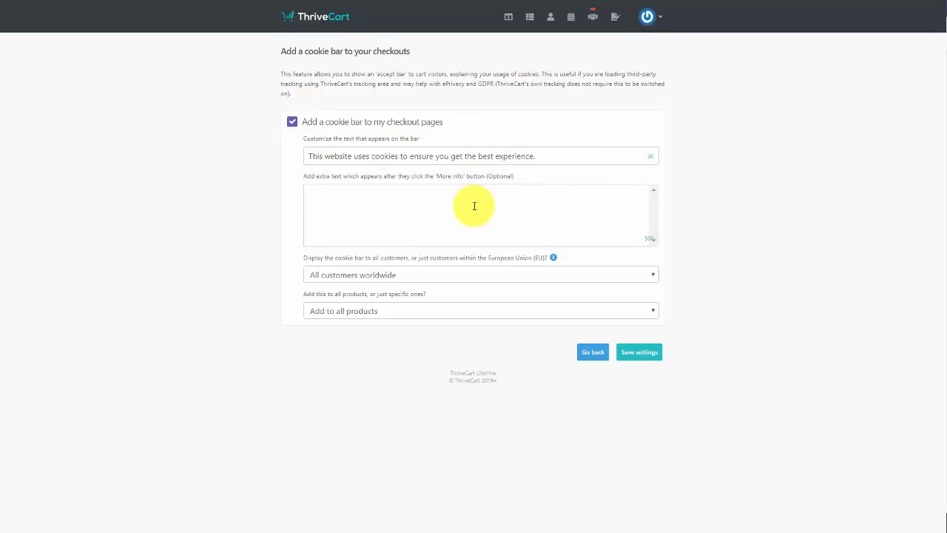
click(633, 353)
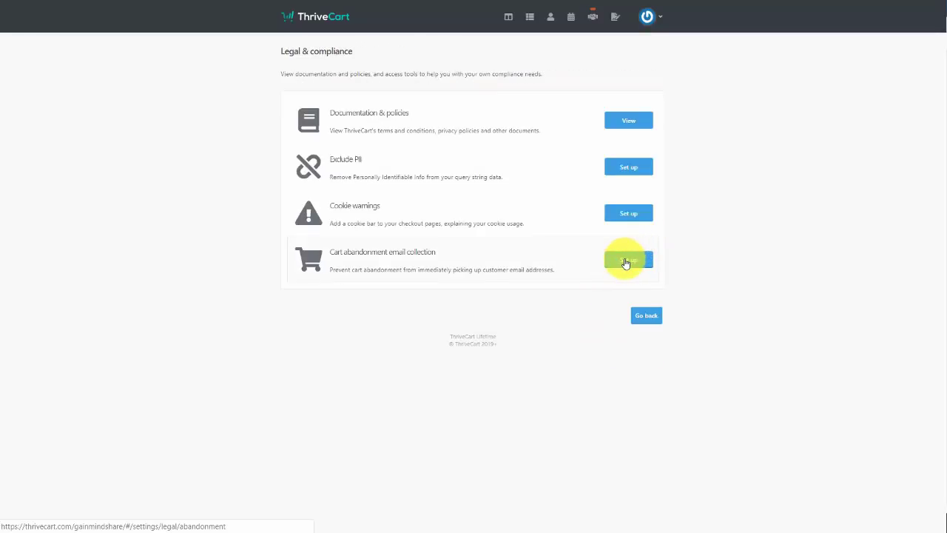
Under Cart abandonment email collection, tick 'Prevent automatically collecting customer email addresses' and save
click(625, 263)
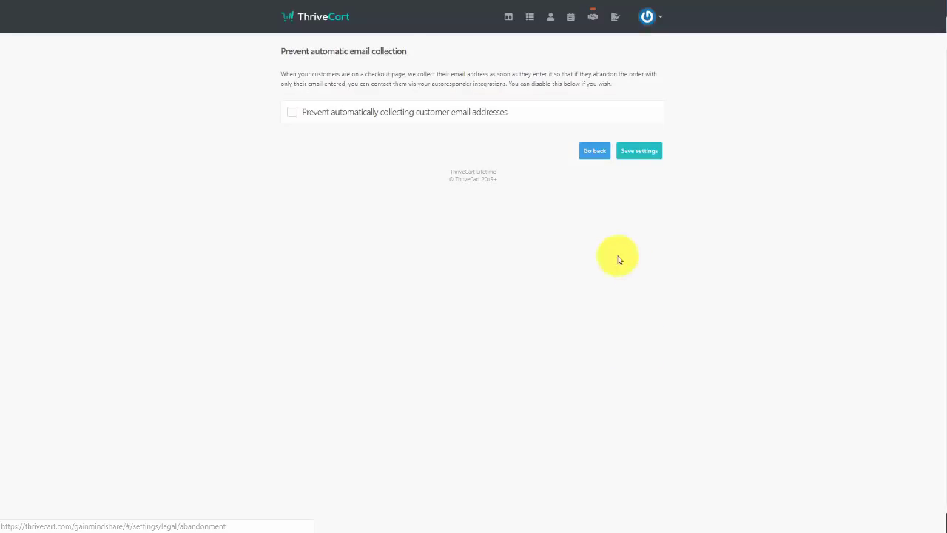
click(294, 114)
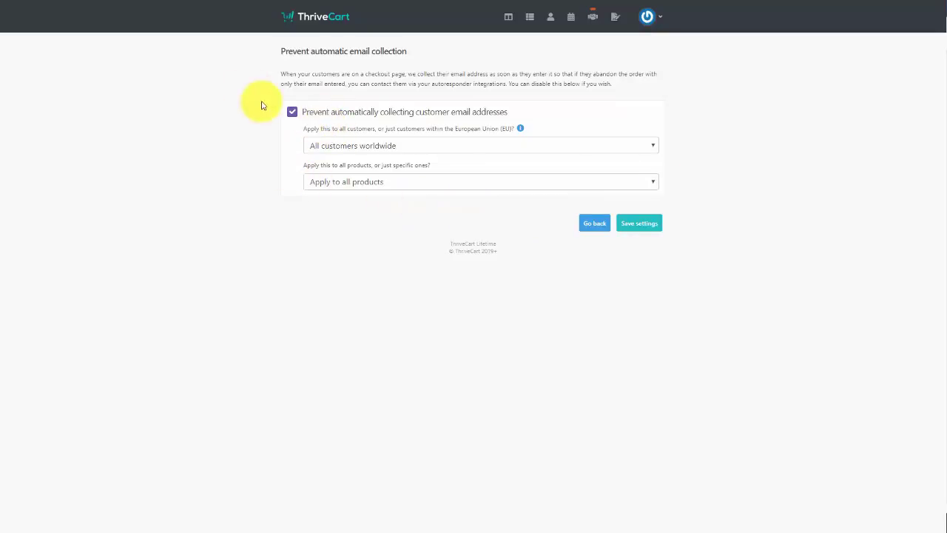
click(292, 114)
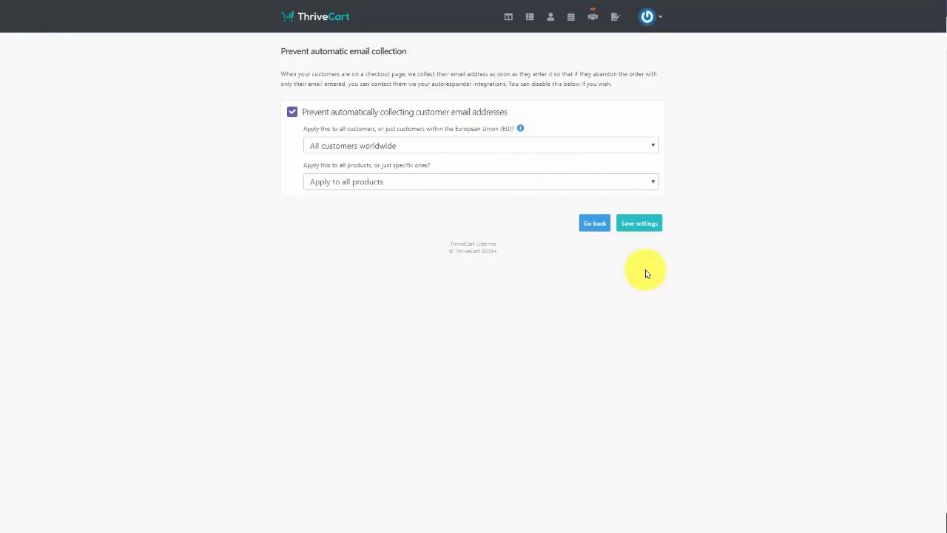
click(635, 225)
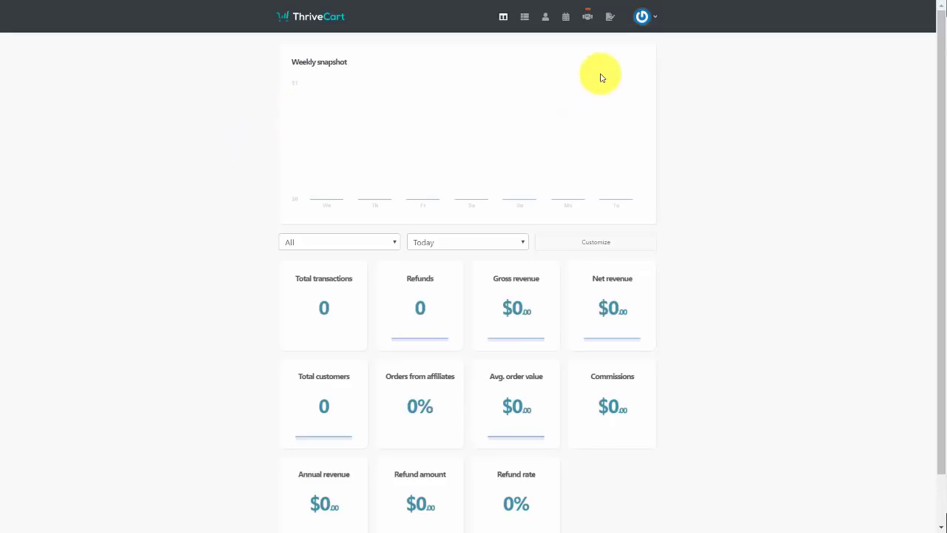
Review the connected Stripe account under Settings' payment gateway integrations, then return to the gateway list
click(652, 18)
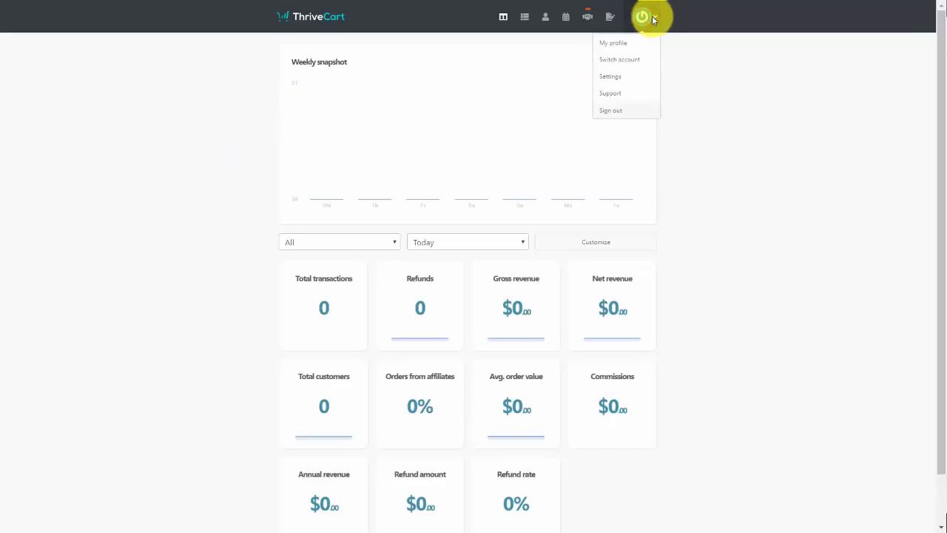
click(607, 80)
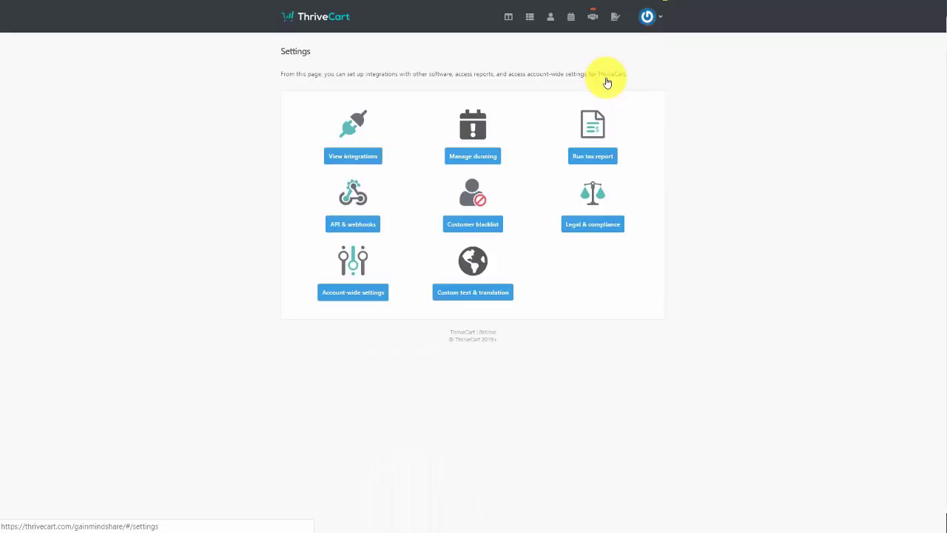
click(353, 156)
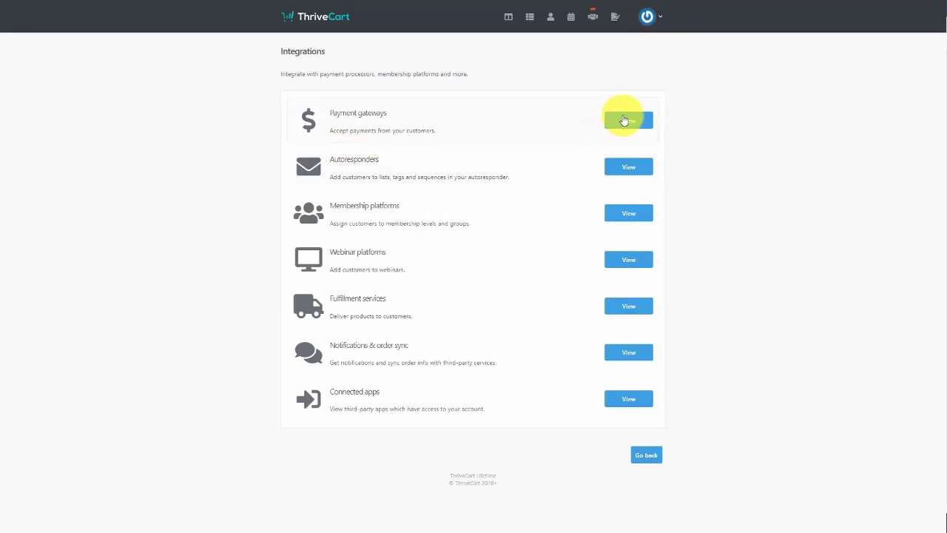
click(629, 120)
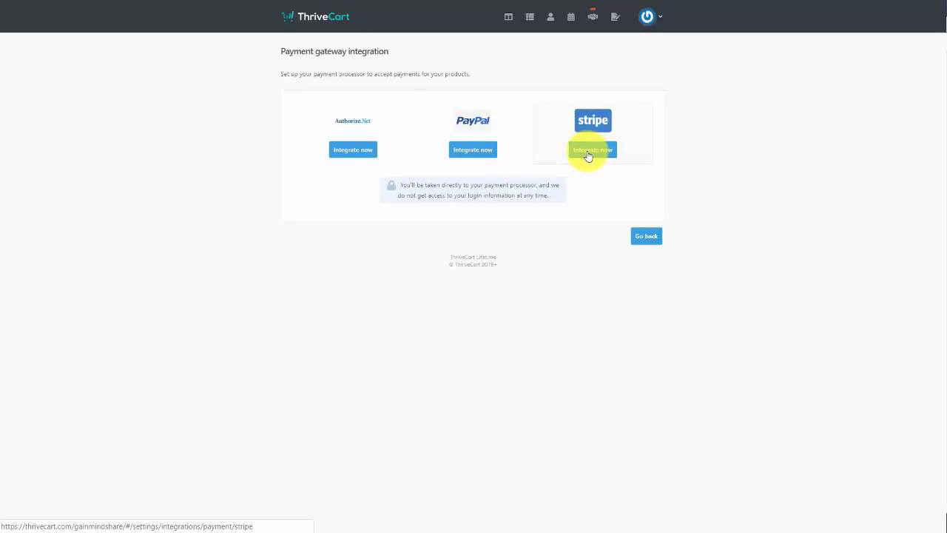
click(589, 156)
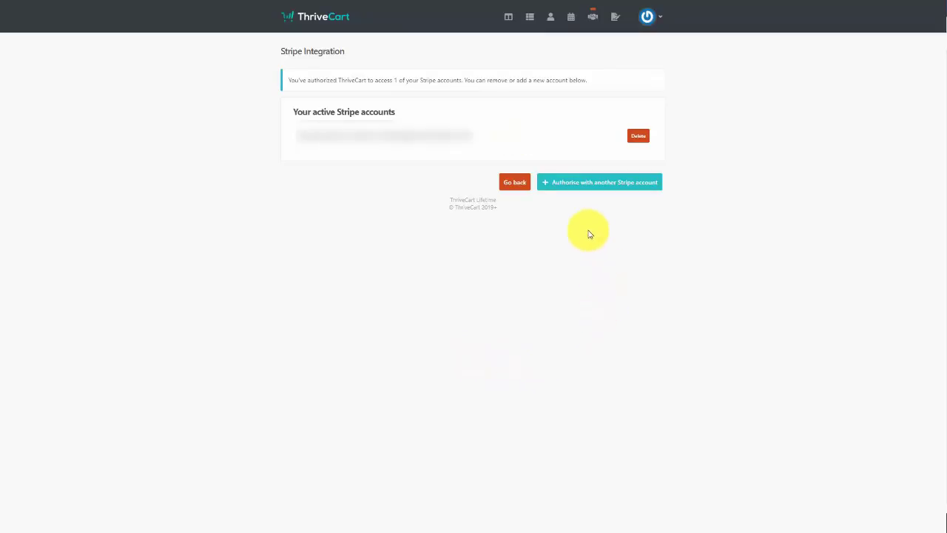
click(553, 194)
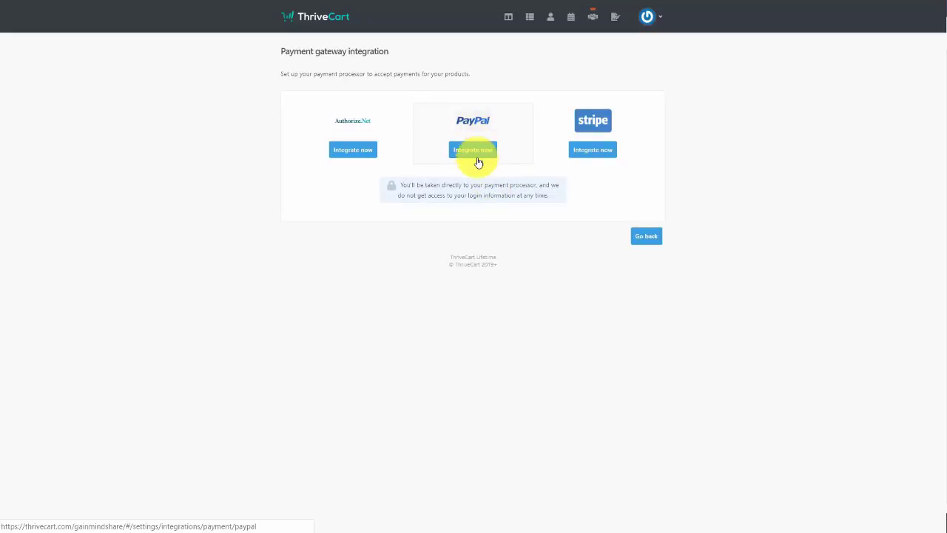
Start the Authorize.Net integration and scroll down to its API password fields
click(359, 154)
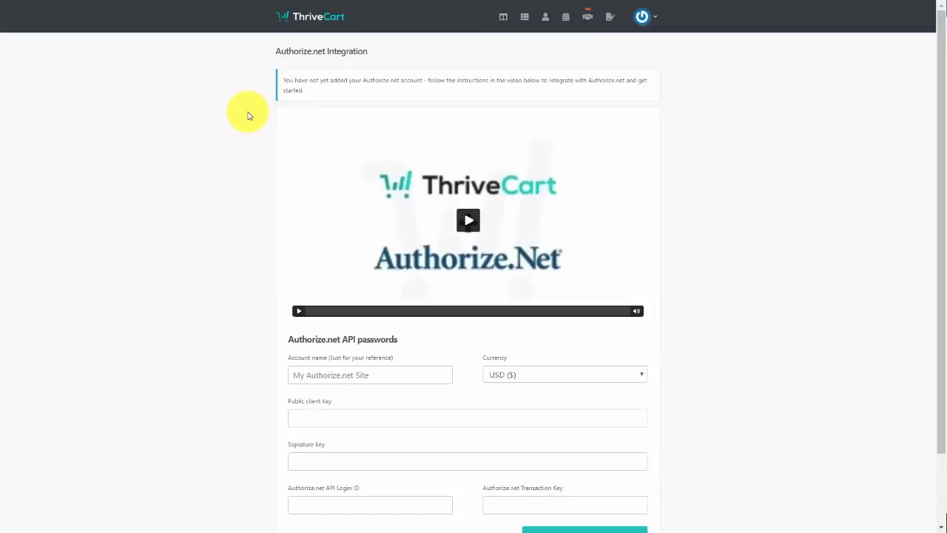
scroll(248, 114, down, 2)
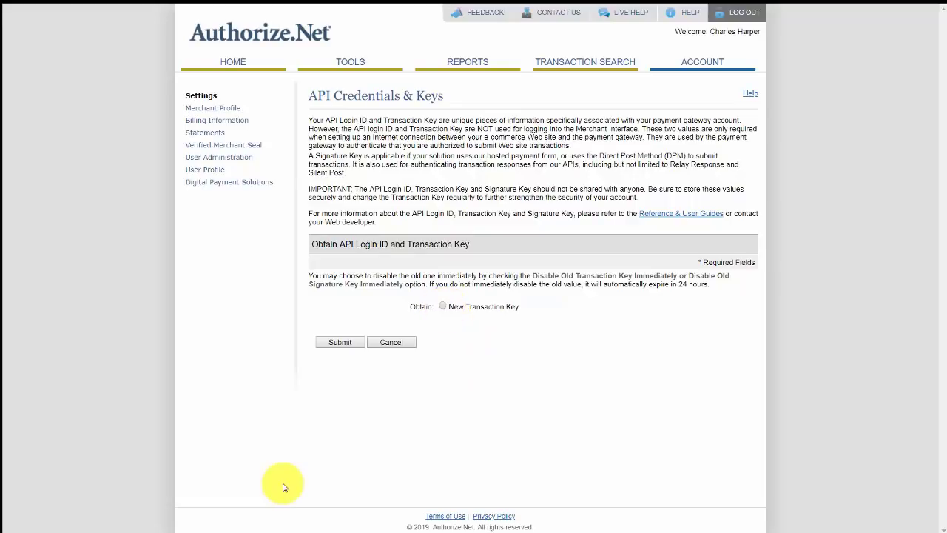
In Authorize.Net, generate and copy a new signature key, then create a new public client key
click(516, 306)
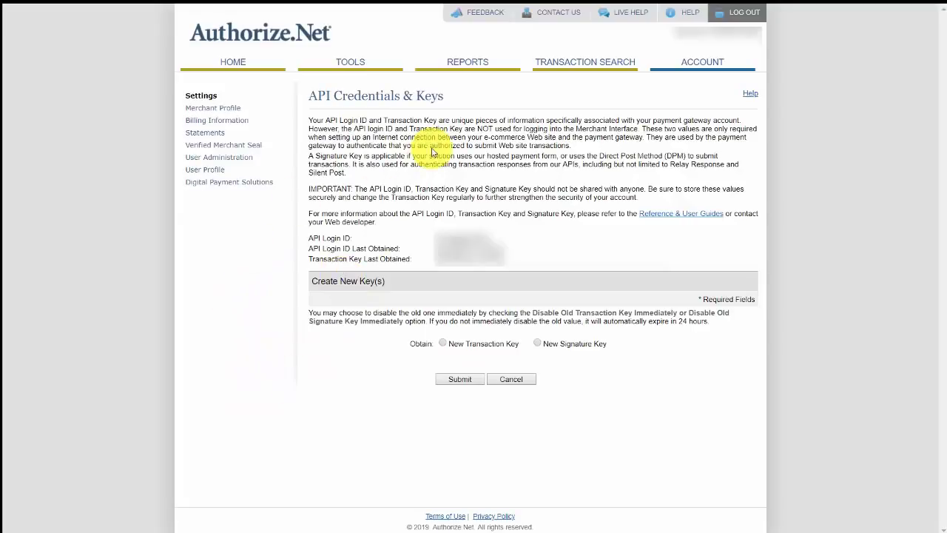
click(538, 344)
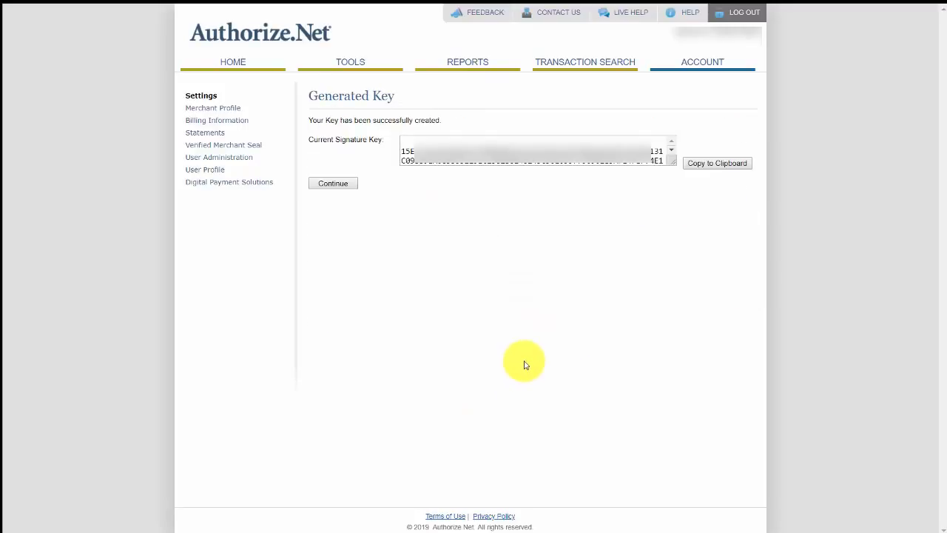
click(710, 169)
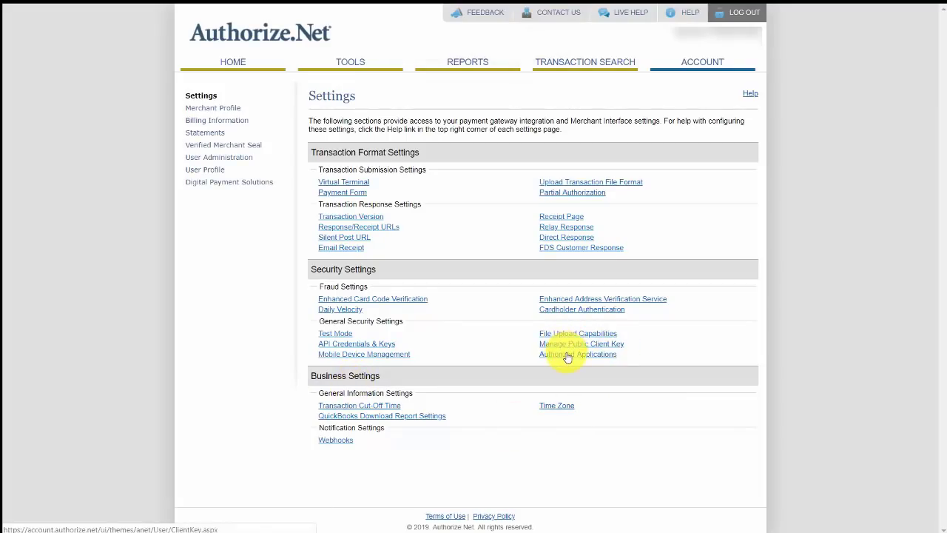
click(569, 349)
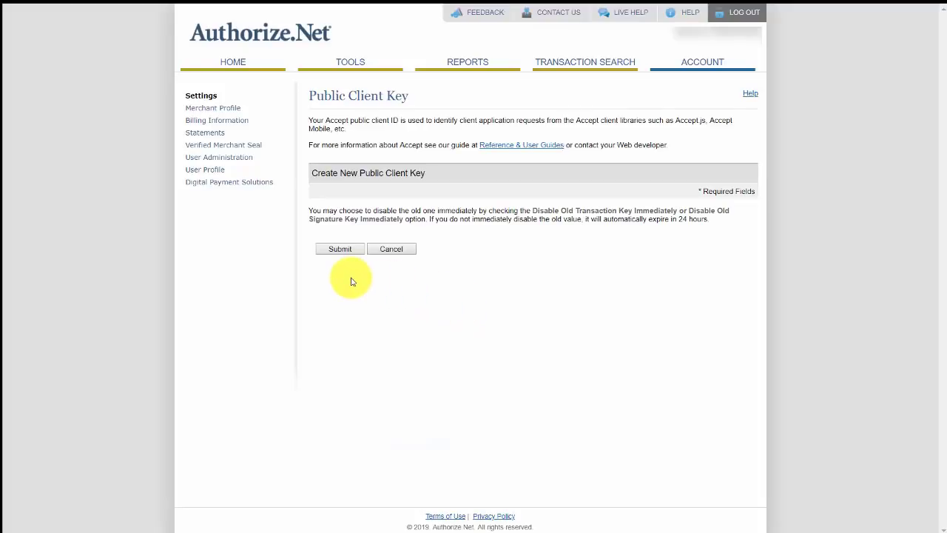
click(340, 249)
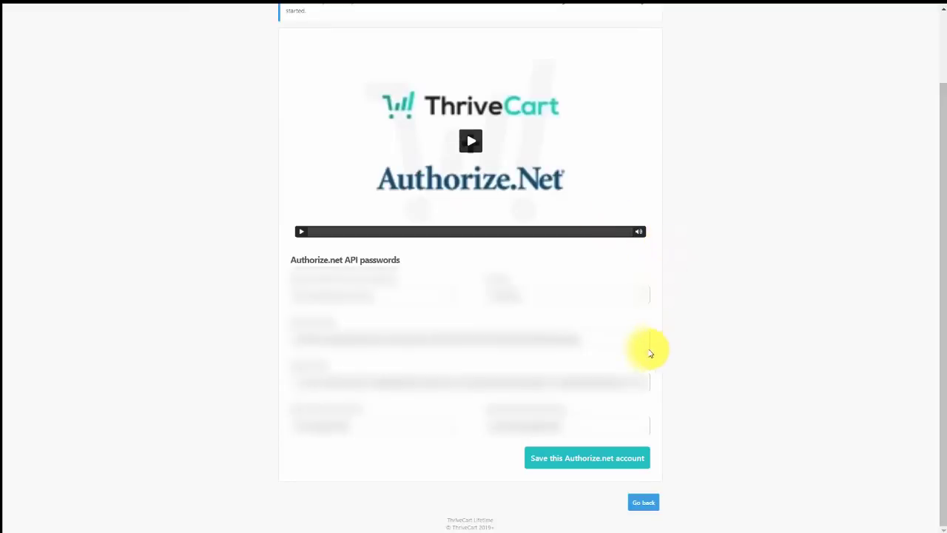
Save the Authorize.net account with the pasted API keys
click(562, 464)
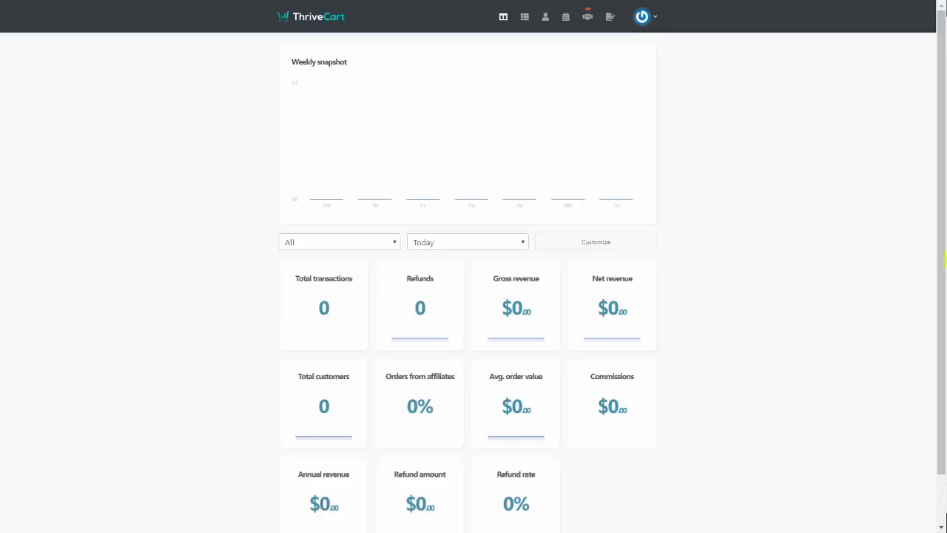
Go to the Autoresponder integrations in Settings and start the GetResponse integration
click(653, 20)
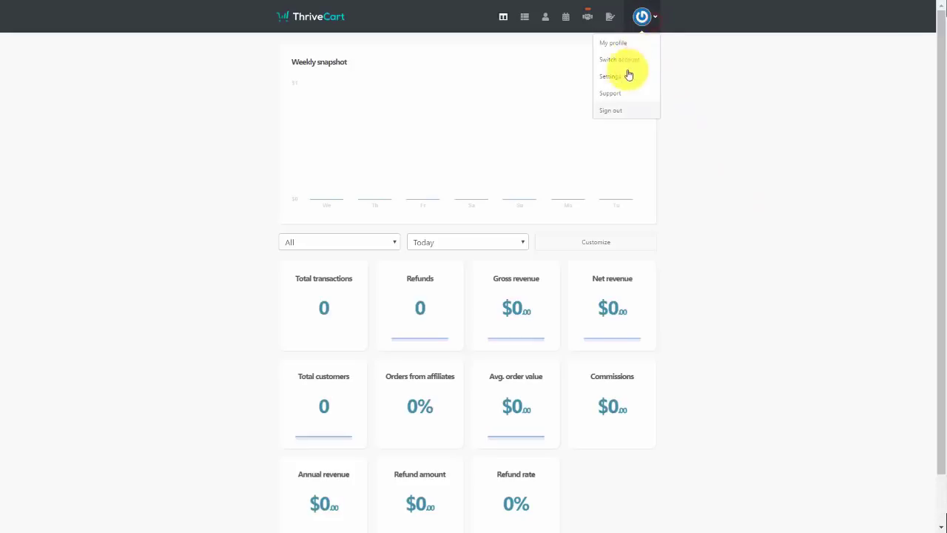
click(617, 77)
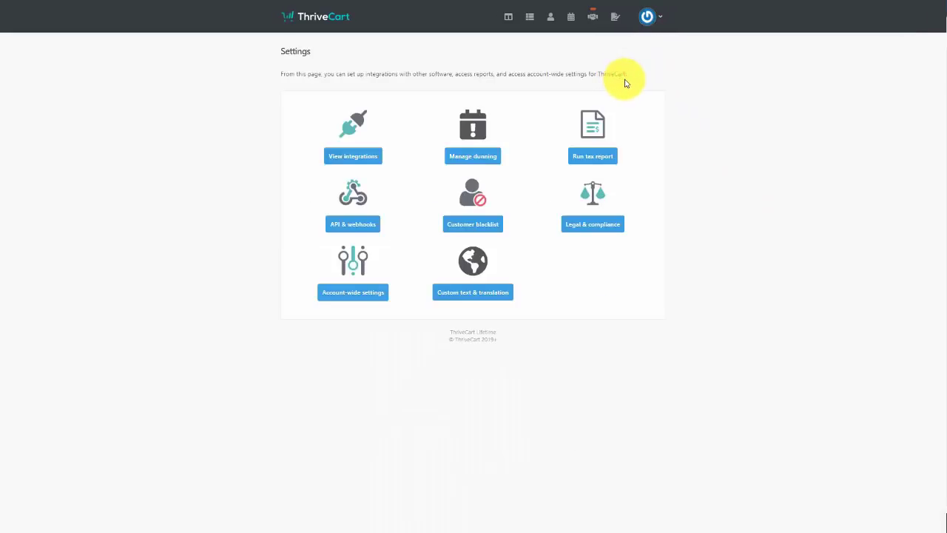
click(367, 158)
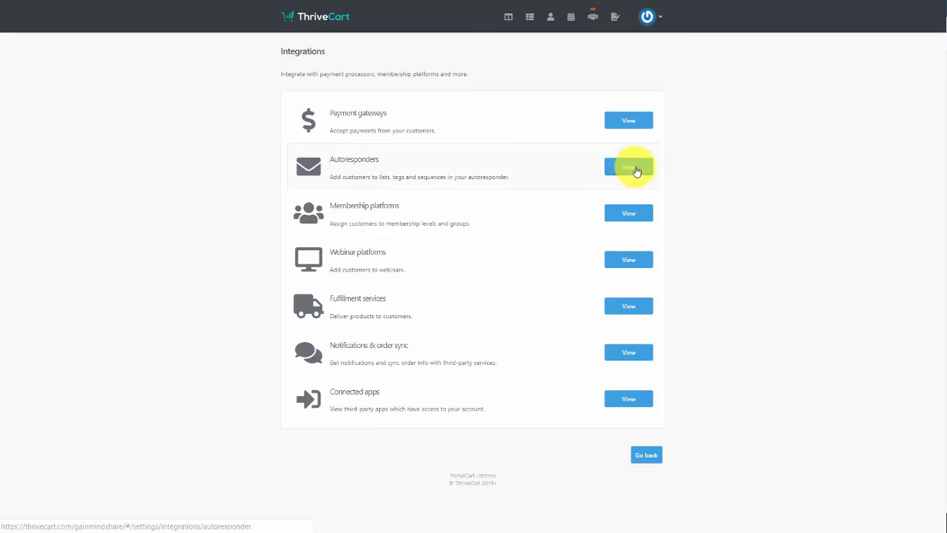
click(635, 170)
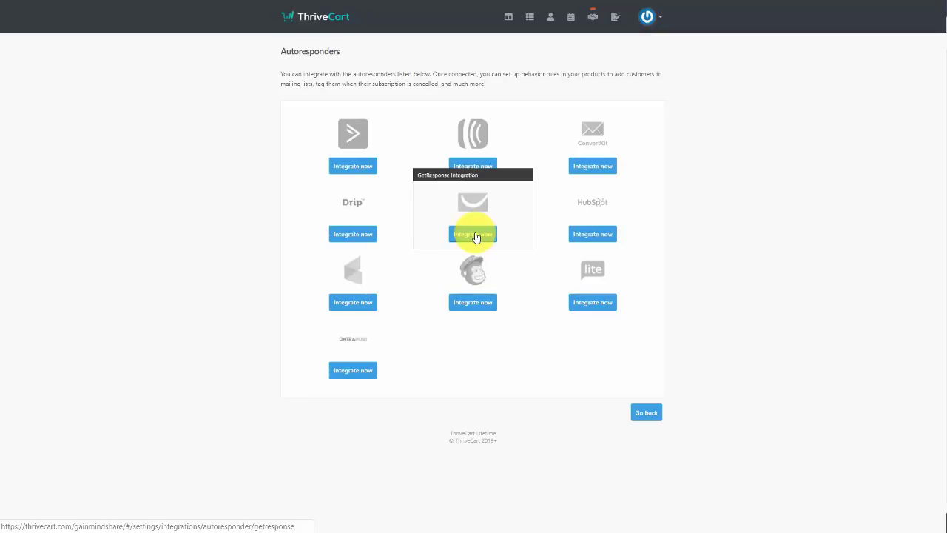
click(476, 237)
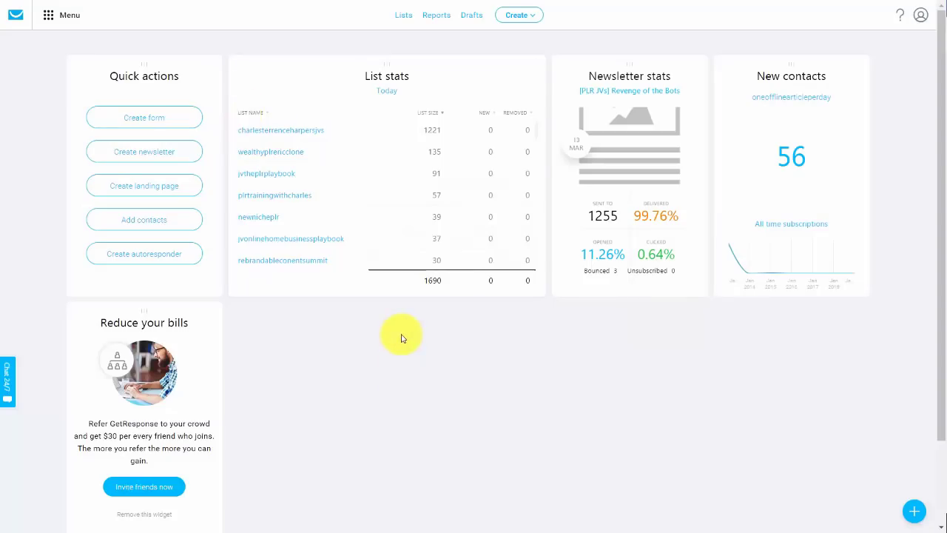
Copy the default API key from GetResponse's Integrations > API page and switch back to ThriveCart
click(48, 17)
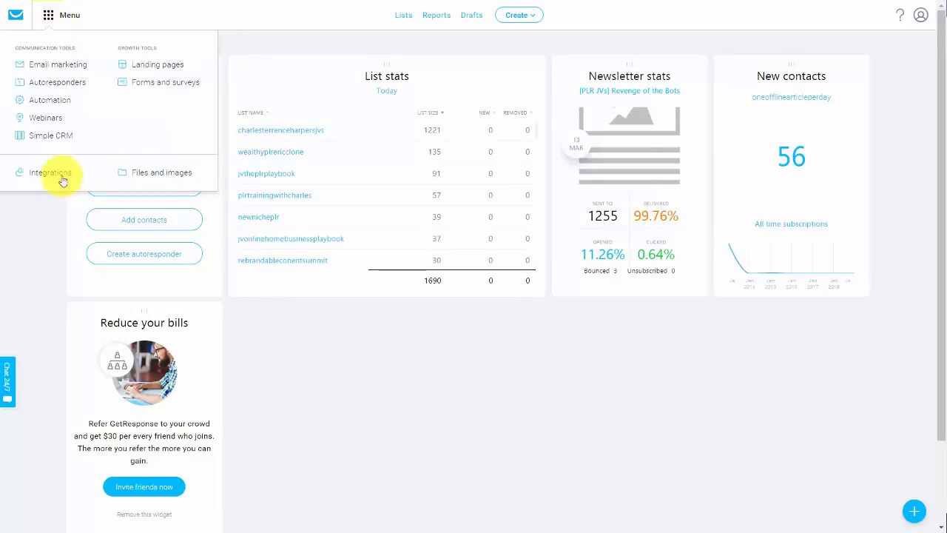
click(52, 175)
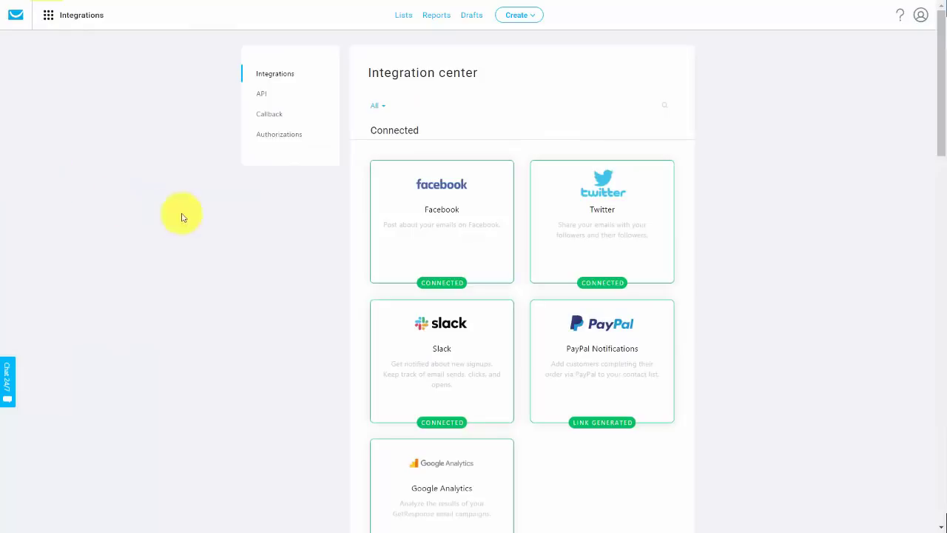
click(261, 96)
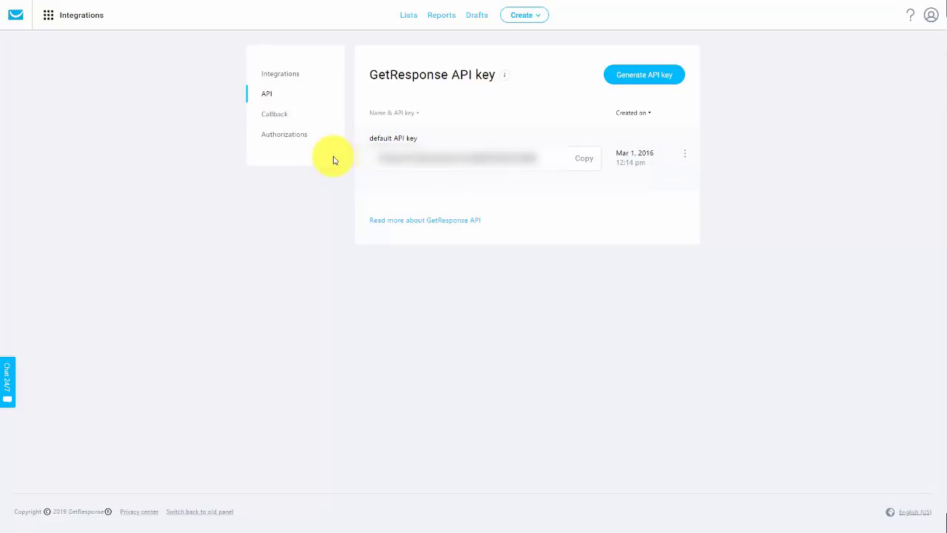
click(585, 160)
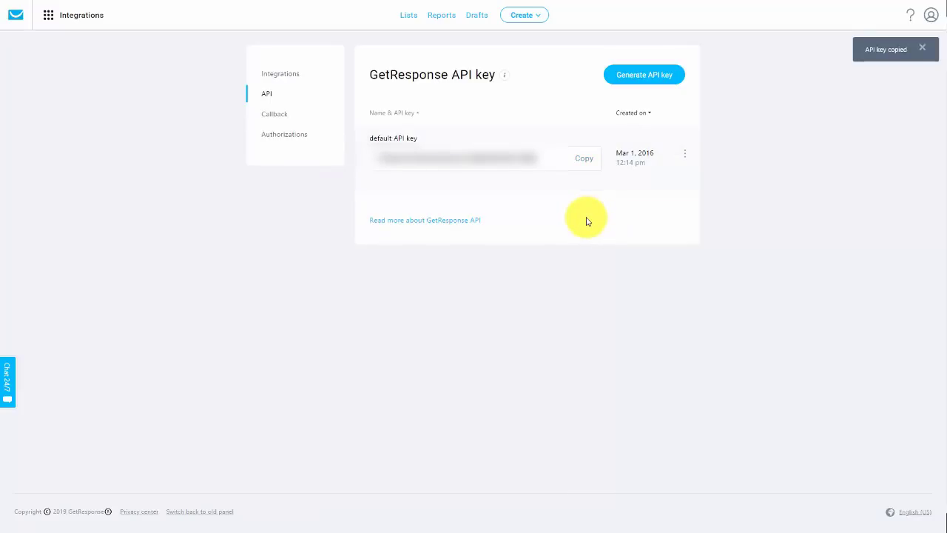
key(alt+Tab)
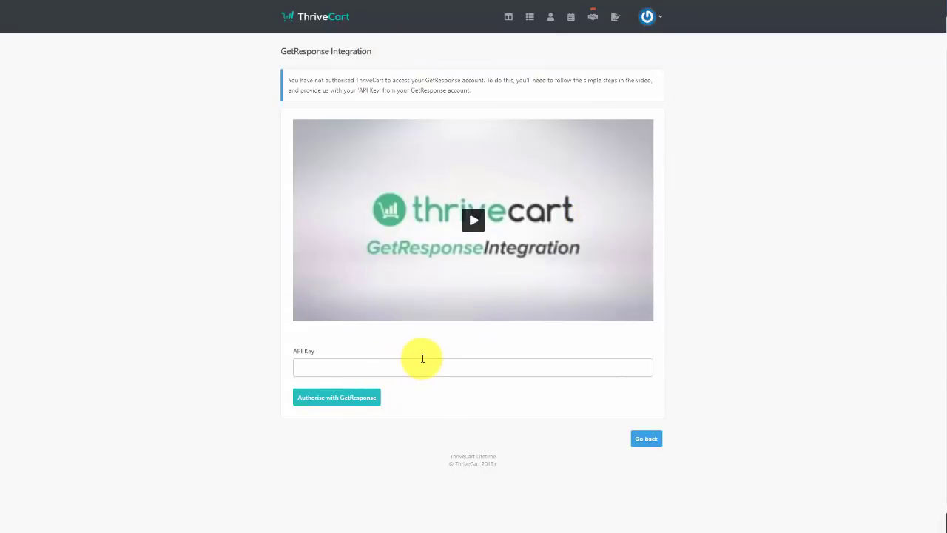
Authorise the GetResponse connection using the pasted API key
click(335, 397)
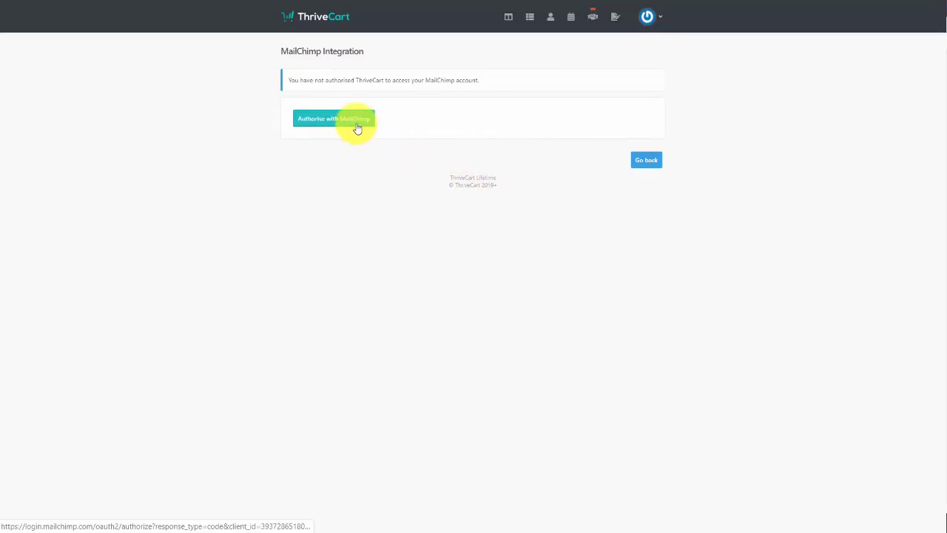
Authorise ThriveCart with MailChimp from its integration page
click(357, 128)
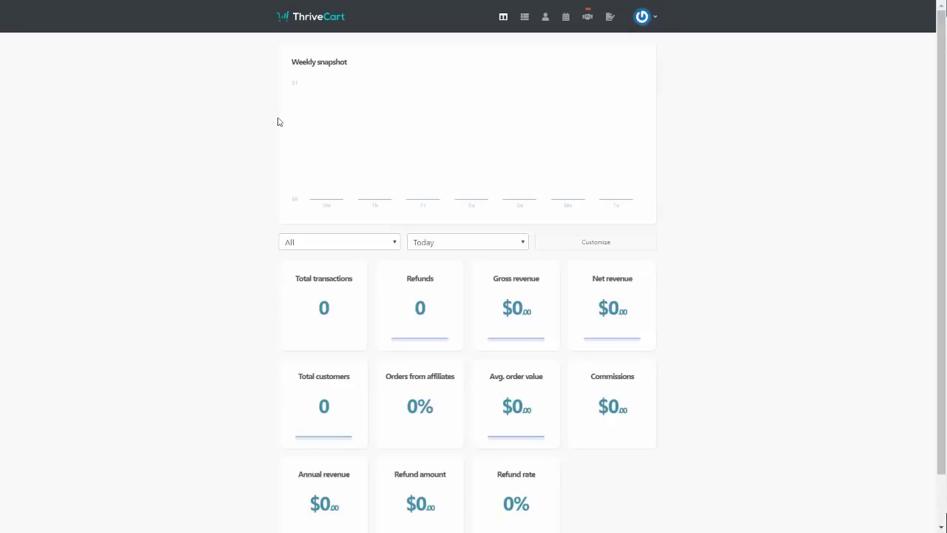
Choose Settings from the power-icon account menu
click(655, 16)
click(612, 77)
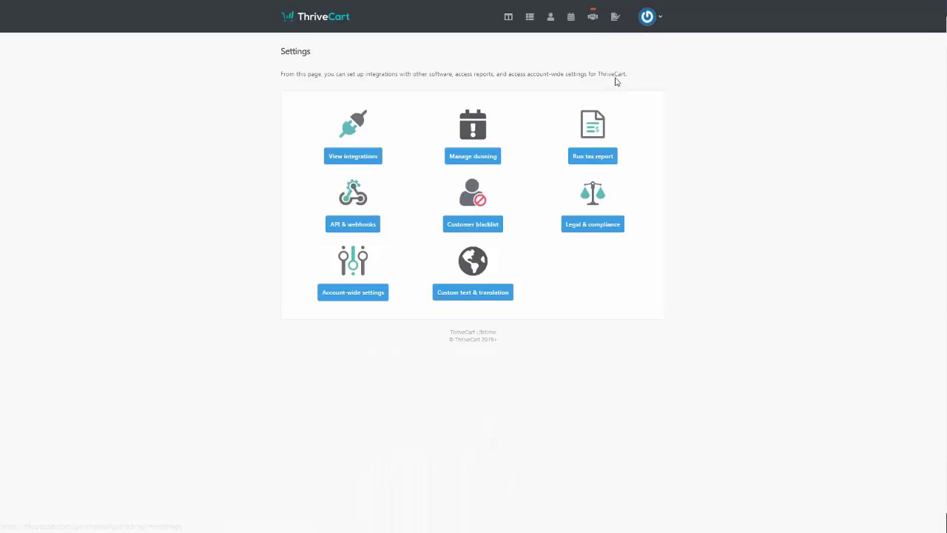
Show the Membership platforms row's integrations from the integration categories list
click(363, 161)
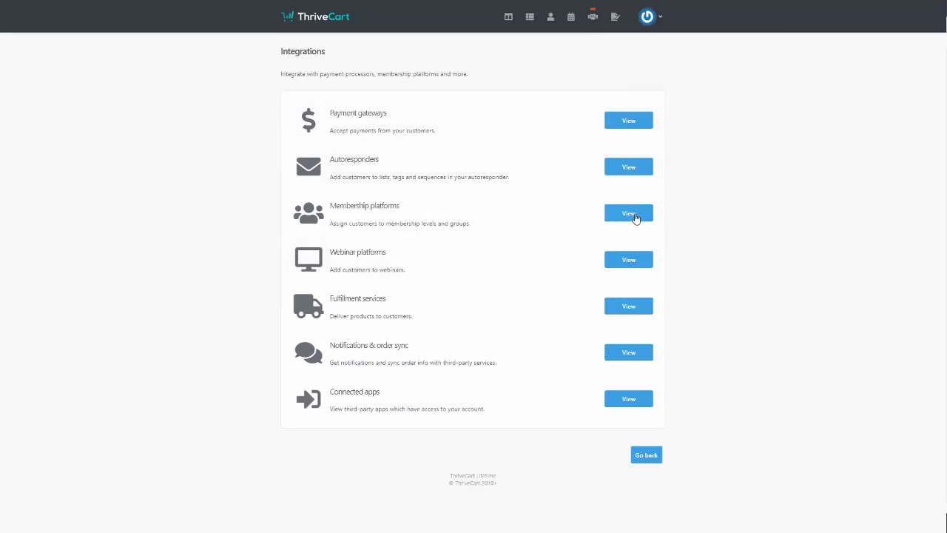
click(628, 214)
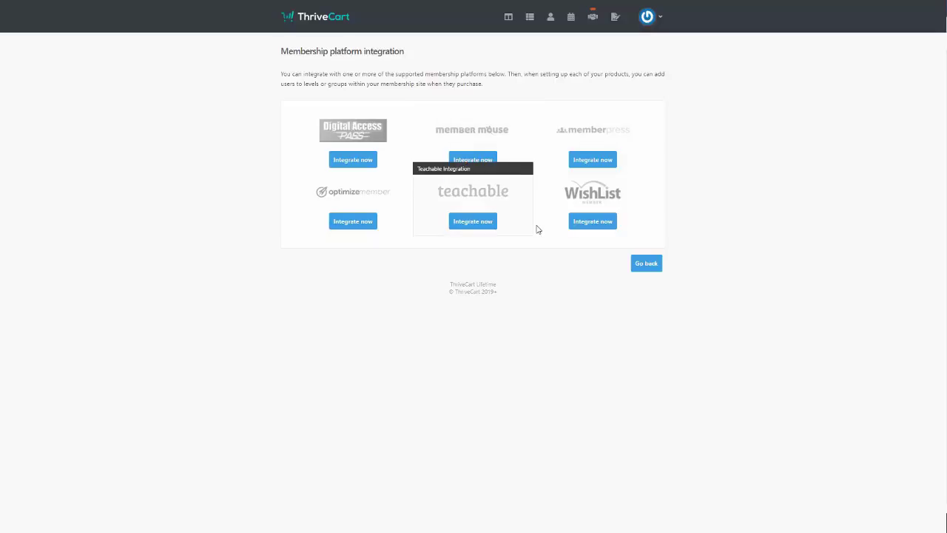
Connect the 'Wish List Member' site using its WordPress URL and the WishList Member API key
click(592, 225)
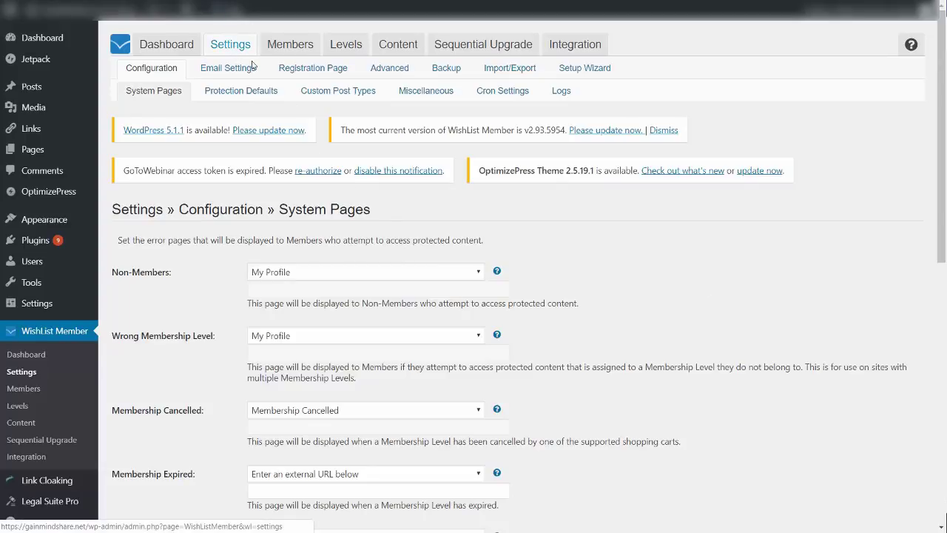
click(421, 91)
scroll(543, 162, down, 10)
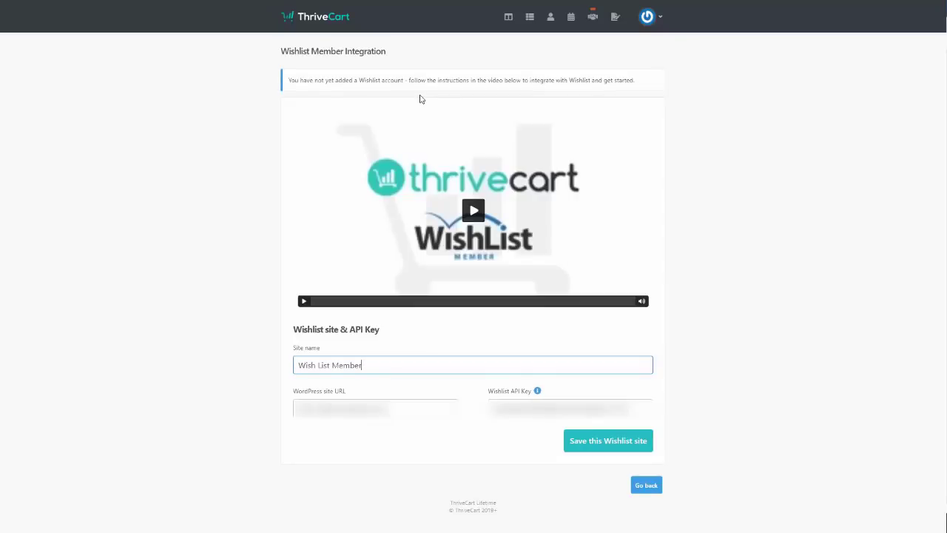
click(600, 444)
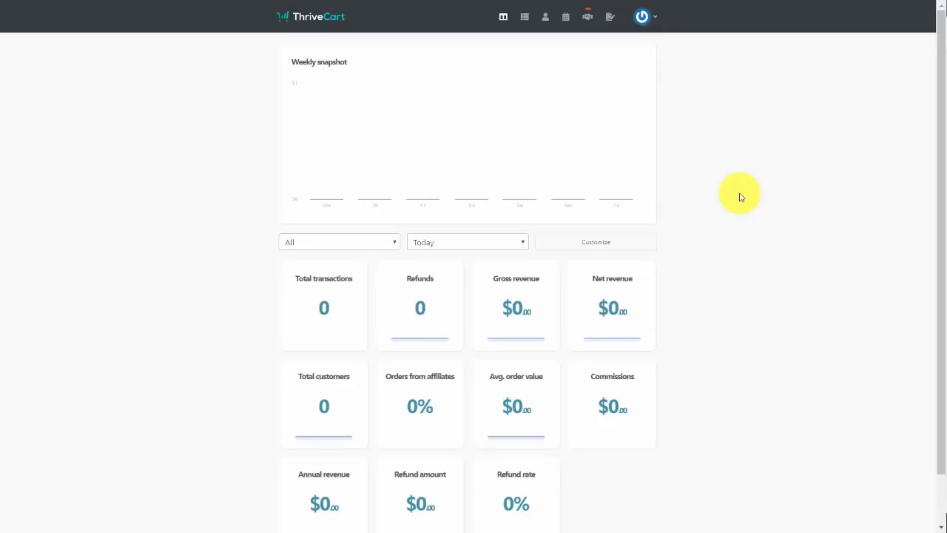
Go from account Settings through View integrations to the Fulfillment services integrations list
click(648, 17)
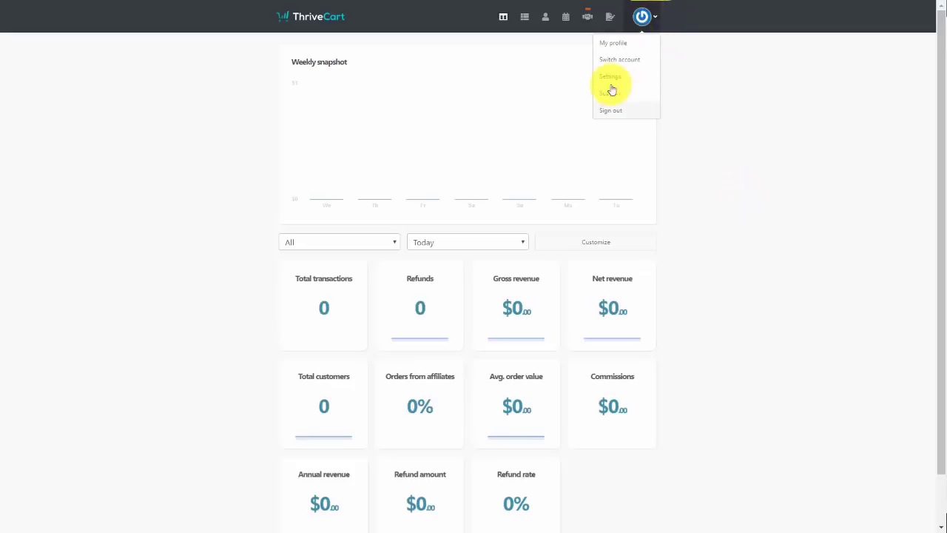
click(612, 76)
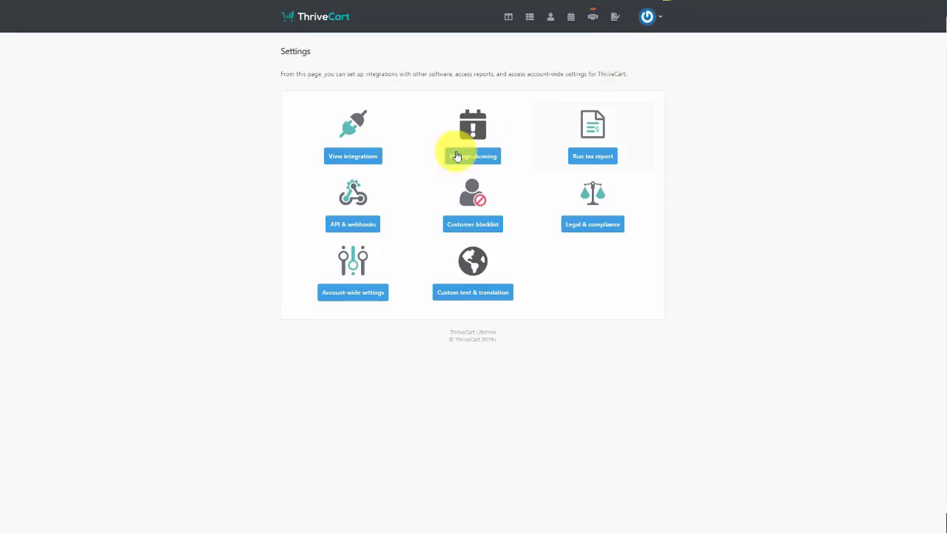
click(349, 155)
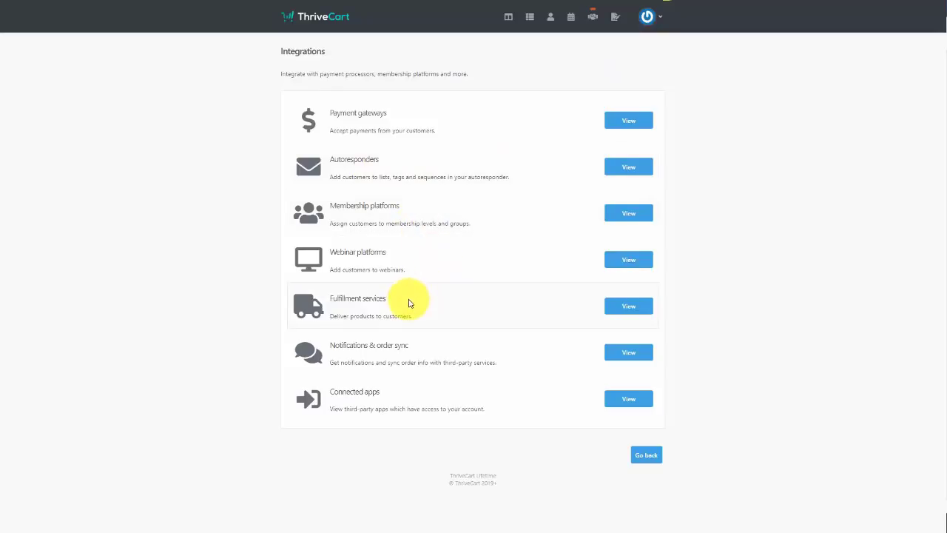
click(614, 307)
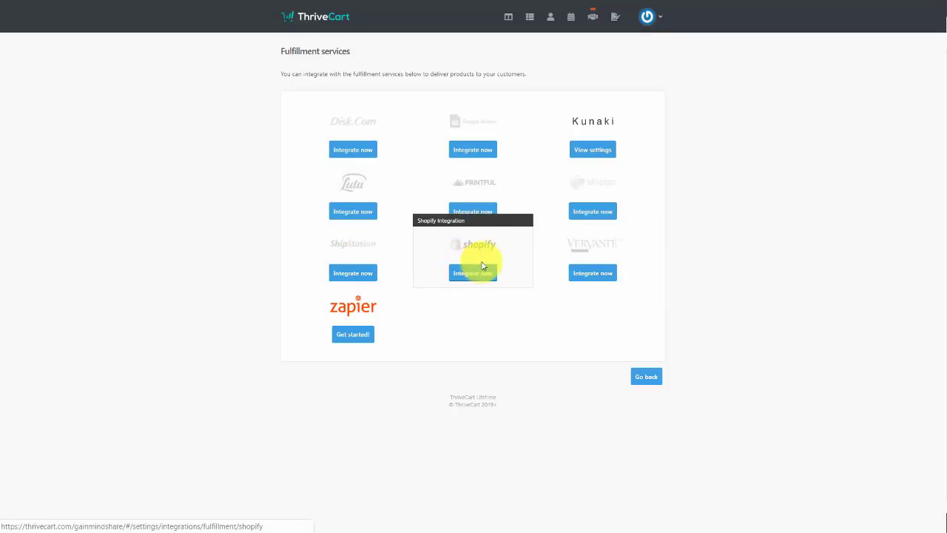
click(529, 271)
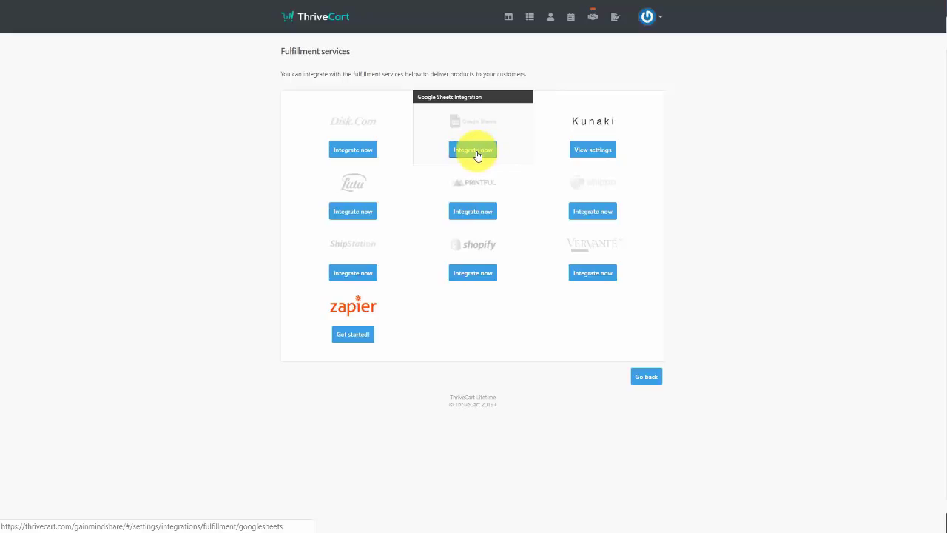
Authorise Google Sheets with the Google account password and allow access to Google Drive files
click(477, 152)
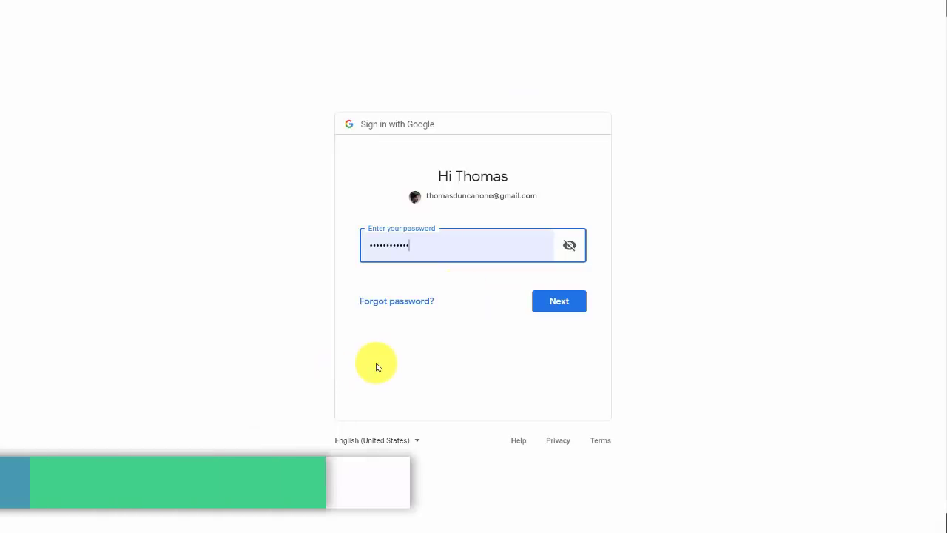
key(Return)
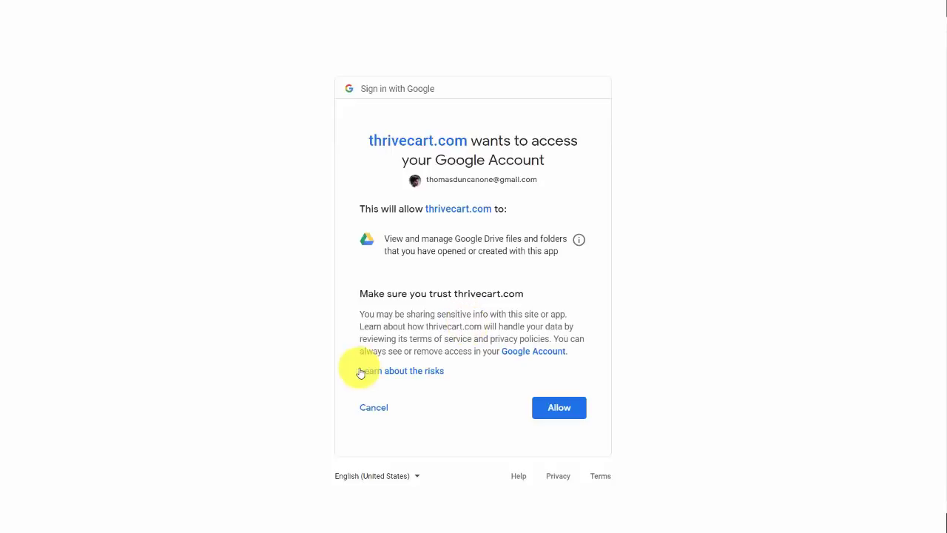
click(555, 410)
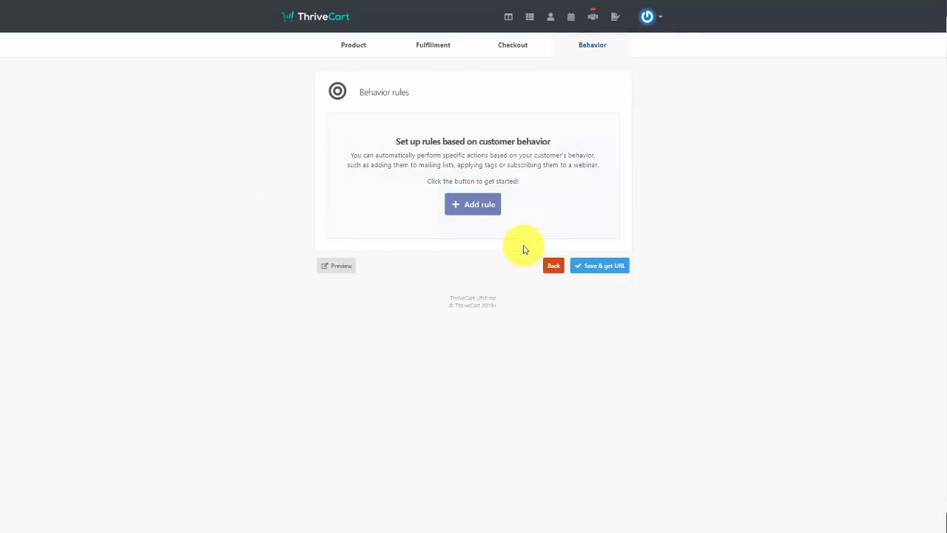
Create a Google Sheets behavior rule adding customers to a new spreadsheet named 'New Customer'
click(467, 208)
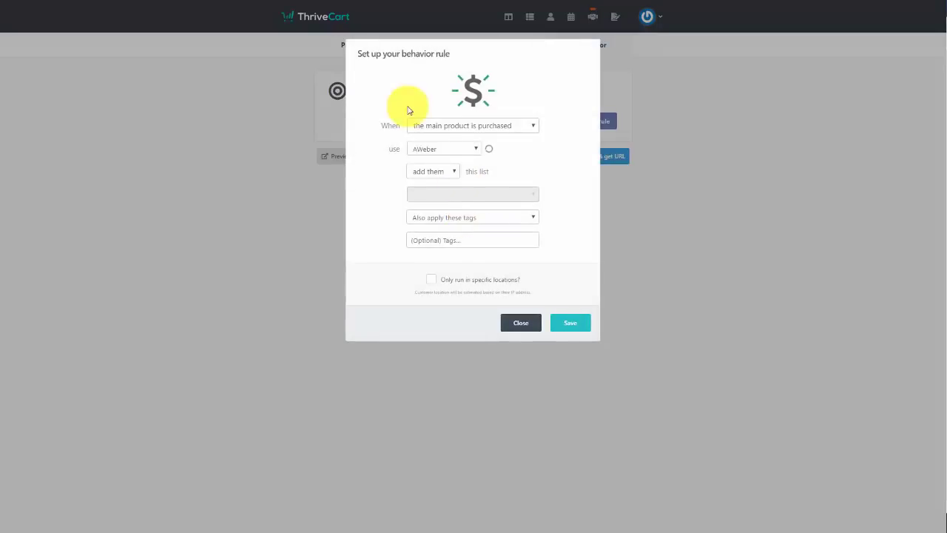
click(474, 148)
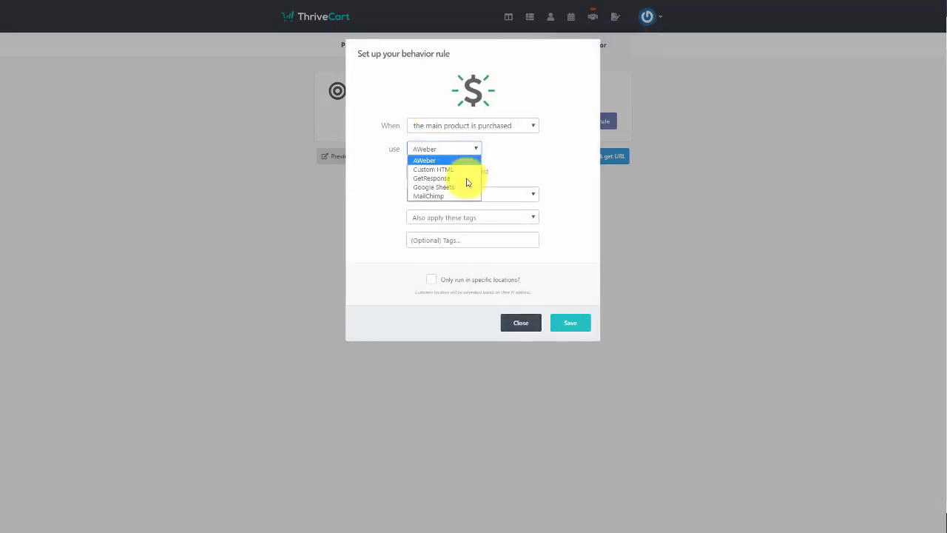
click(465, 187)
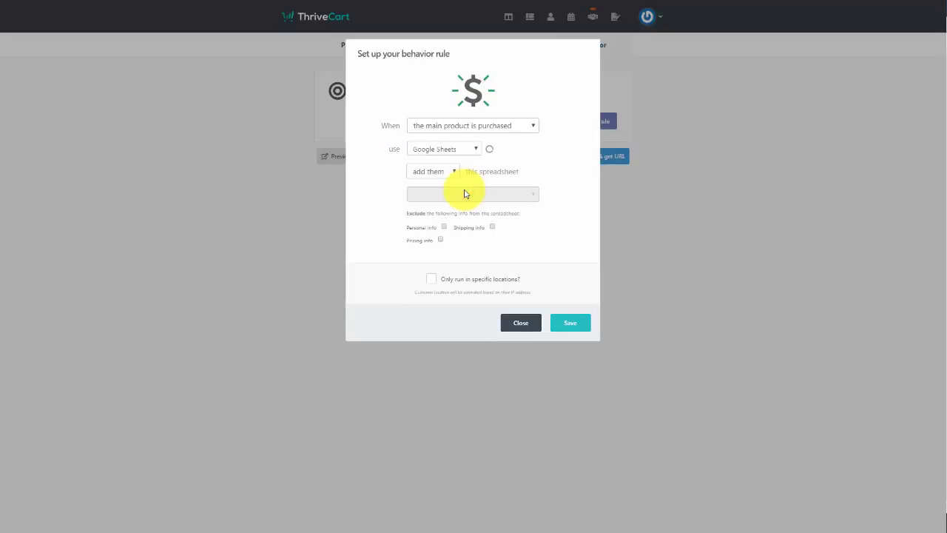
click(446, 168)
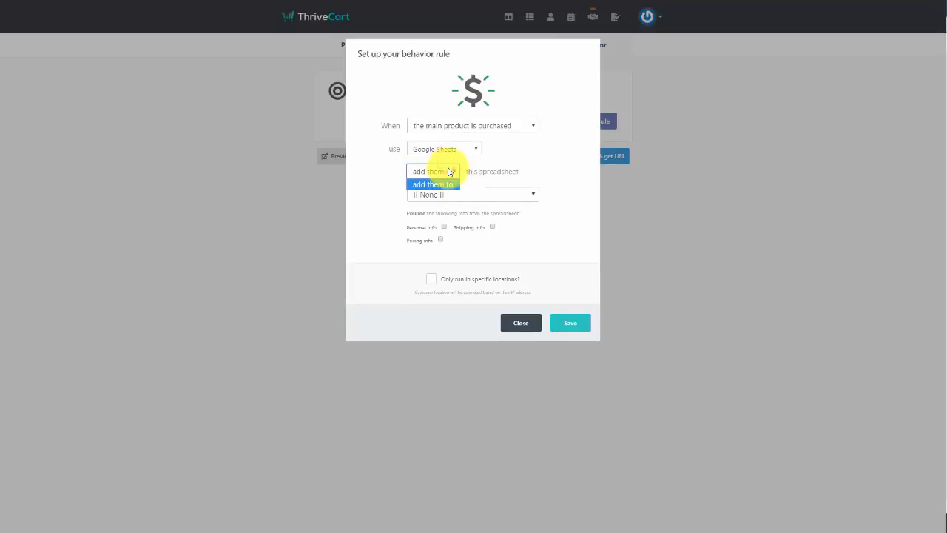
click(446, 168)
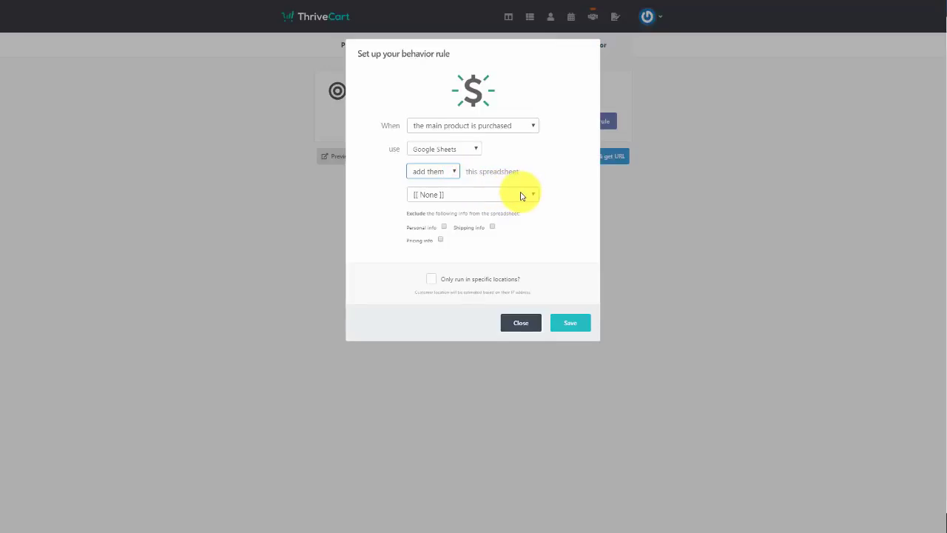
click(521, 195)
click(510, 218)
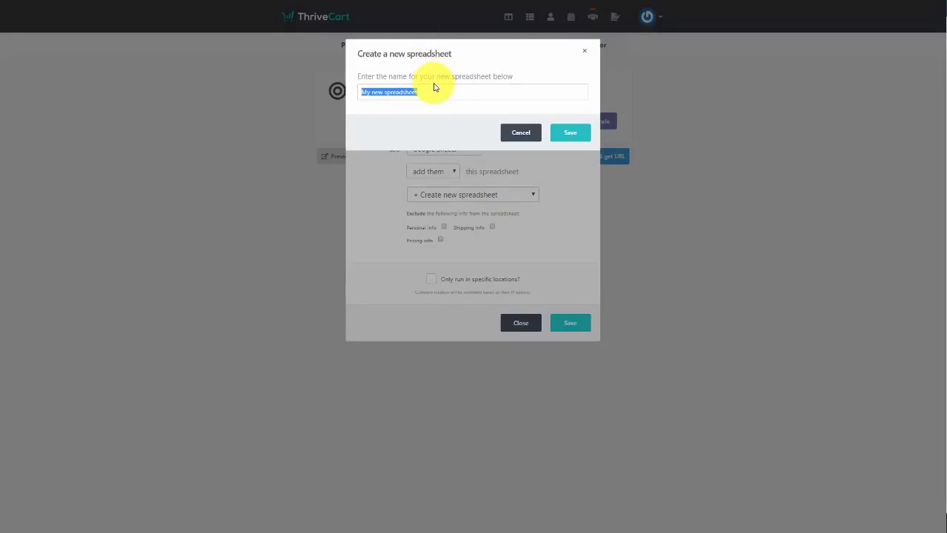
text(New Customer)
click(565, 138)
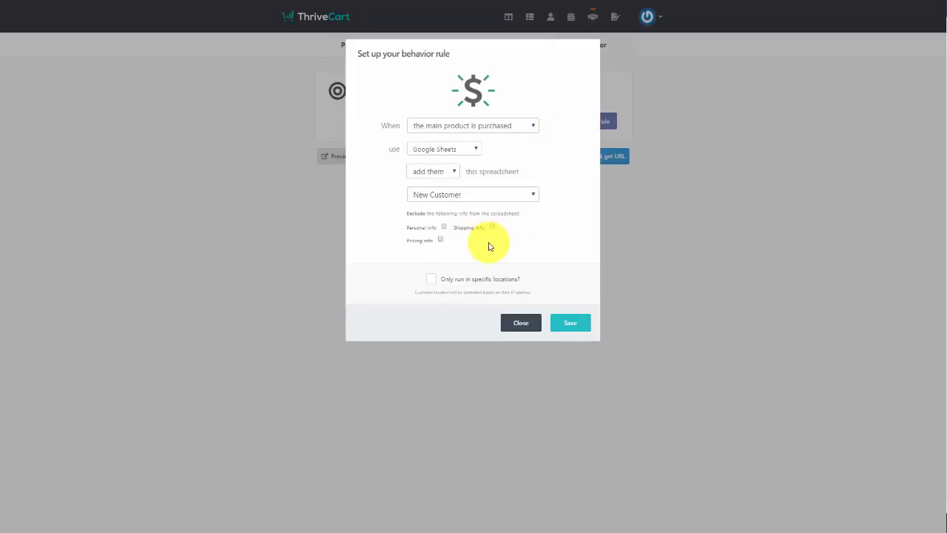
Exclude personal, pricing and shipping info from the rule and save it
click(443, 228)
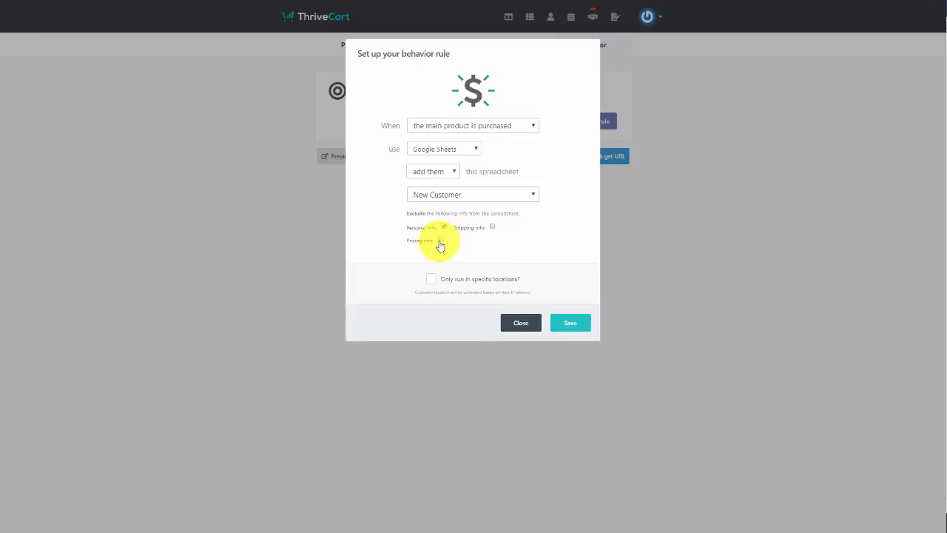
click(440, 241)
click(492, 227)
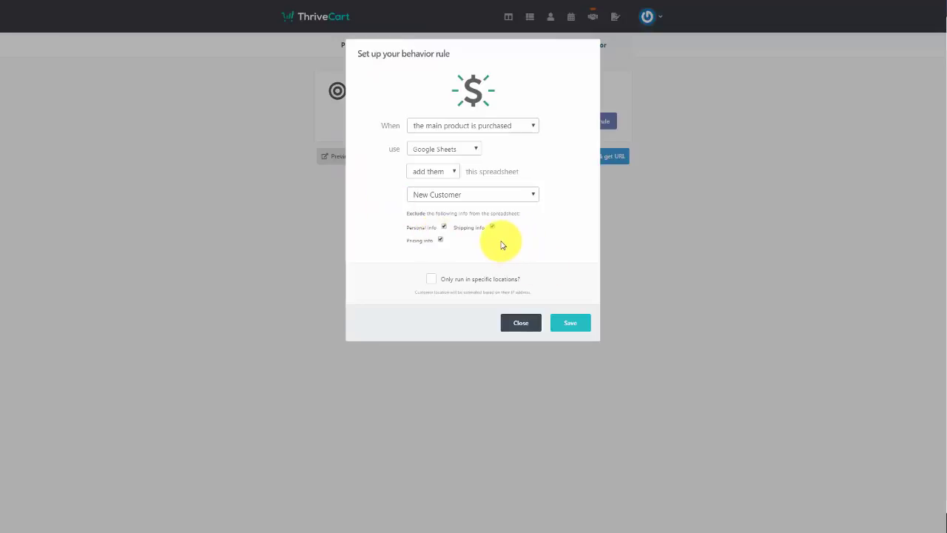
click(570, 326)
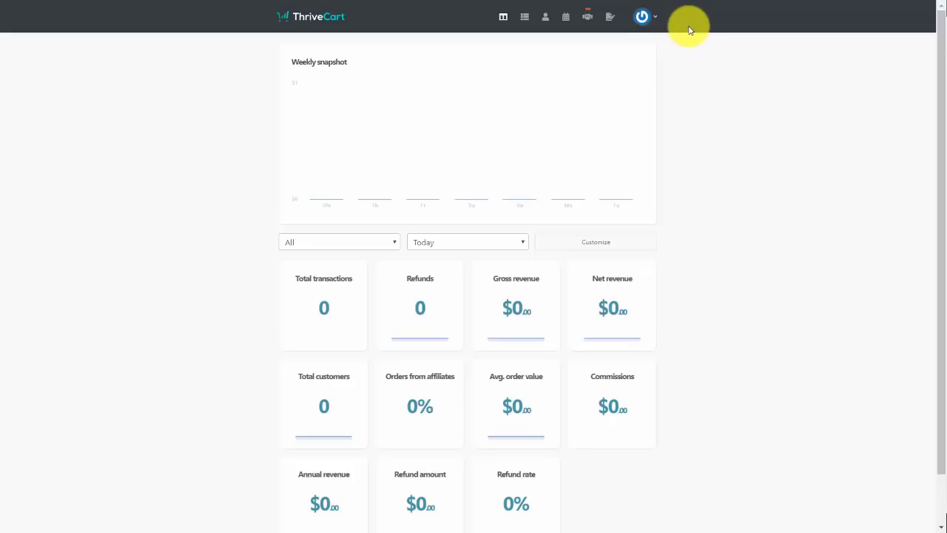
Open the Fulfillment services integrations and start the Zapier integration from its tile
click(656, 16)
click(609, 74)
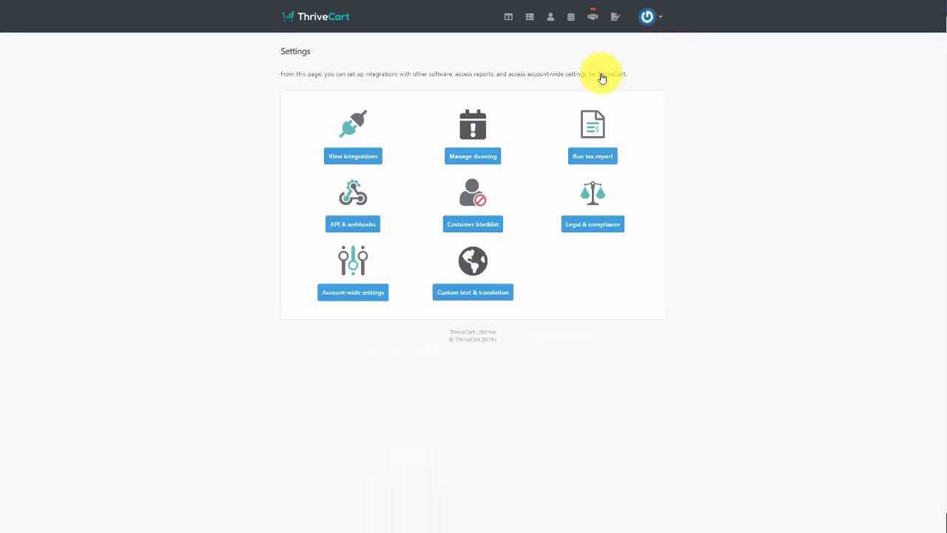
click(353, 156)
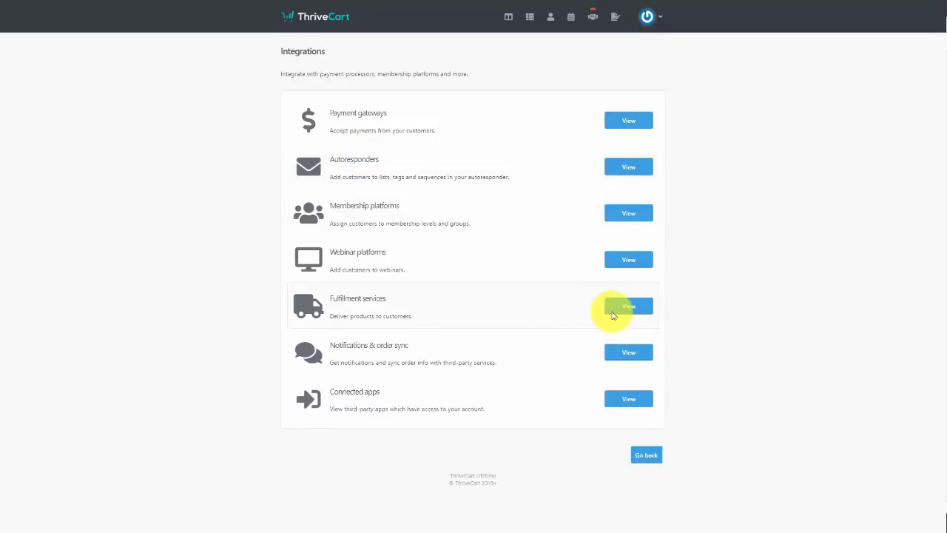
click(624, 309)
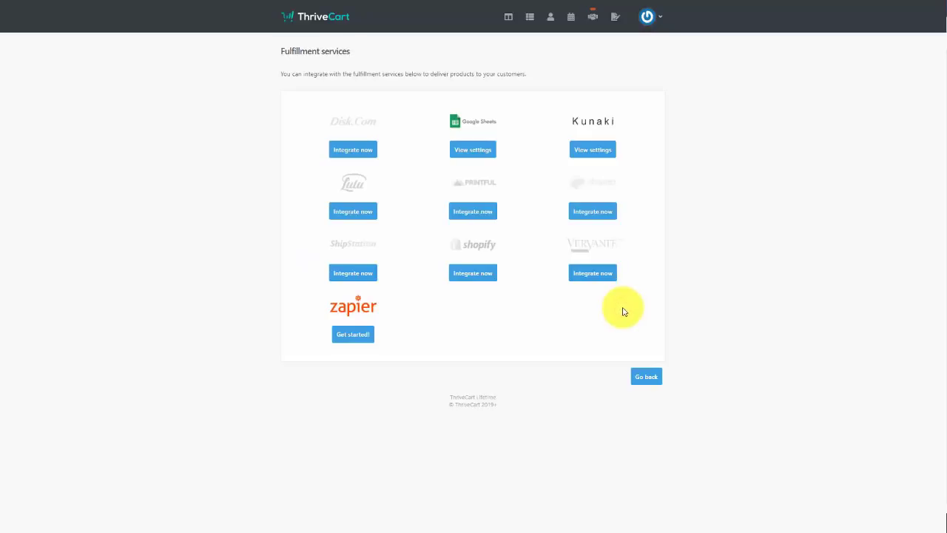
click(356, 335)
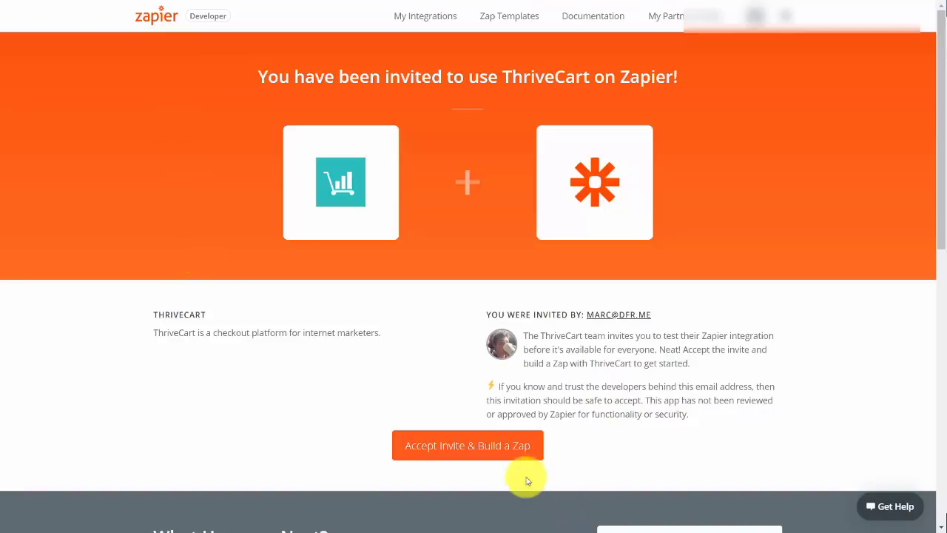
Accept the Zapier invite and set the new Zap's trigger to Any Purchase
click(449, 447)
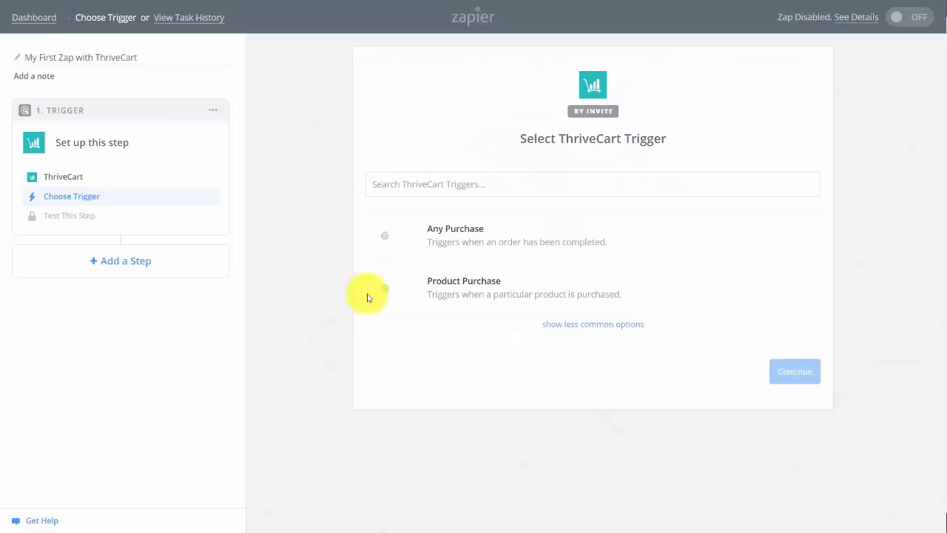
click(386, 236)
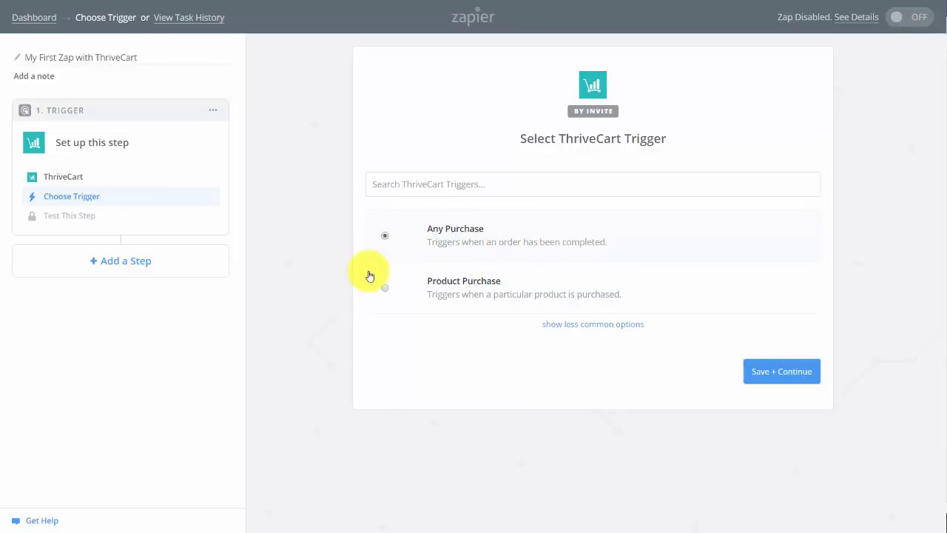
click(775, 376)
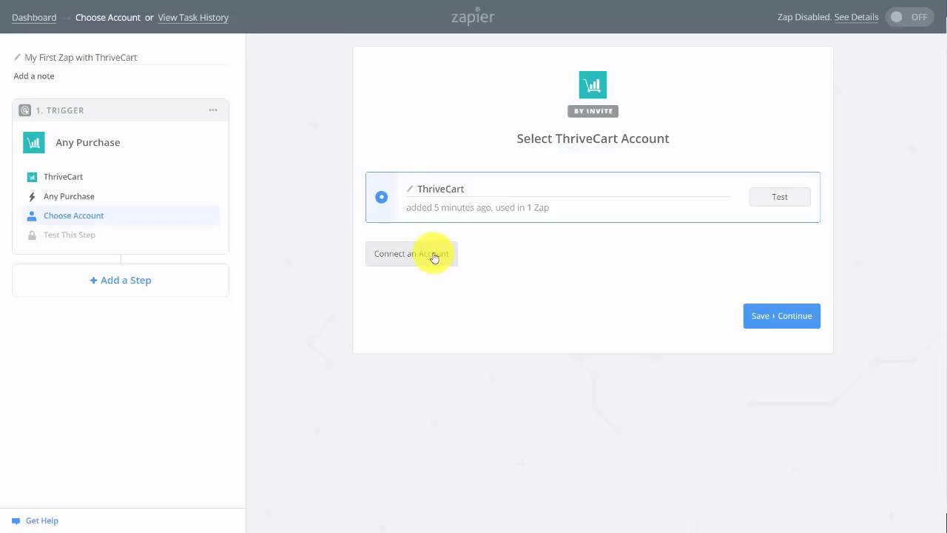
Connect and test the ThriveCart account in Zapier, then continue to trigger options
click(456, 254)
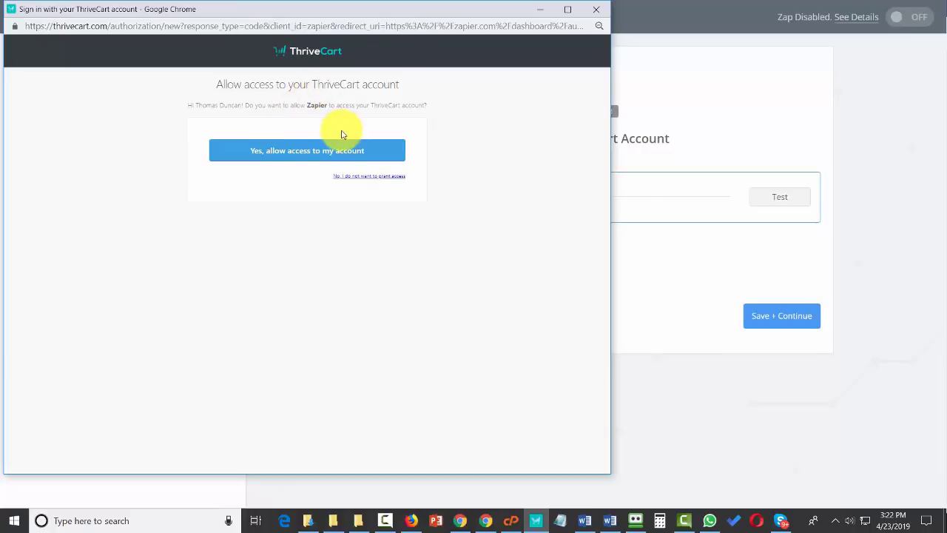
click(348, 148)
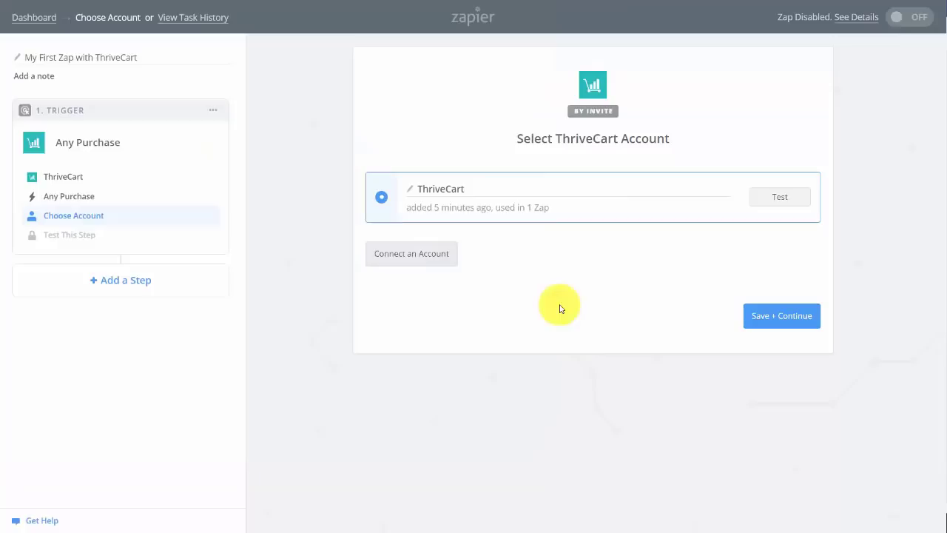
click(782, 197)
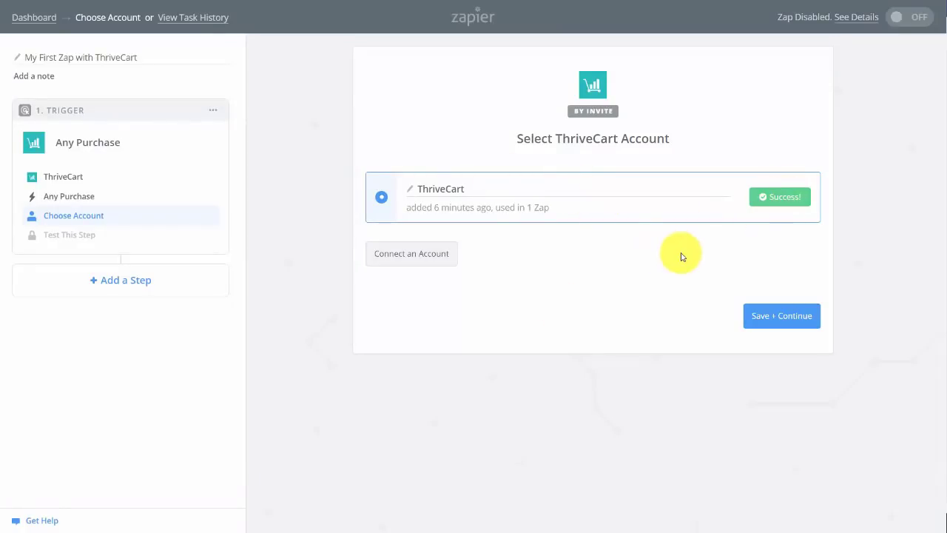
click(777, 323)
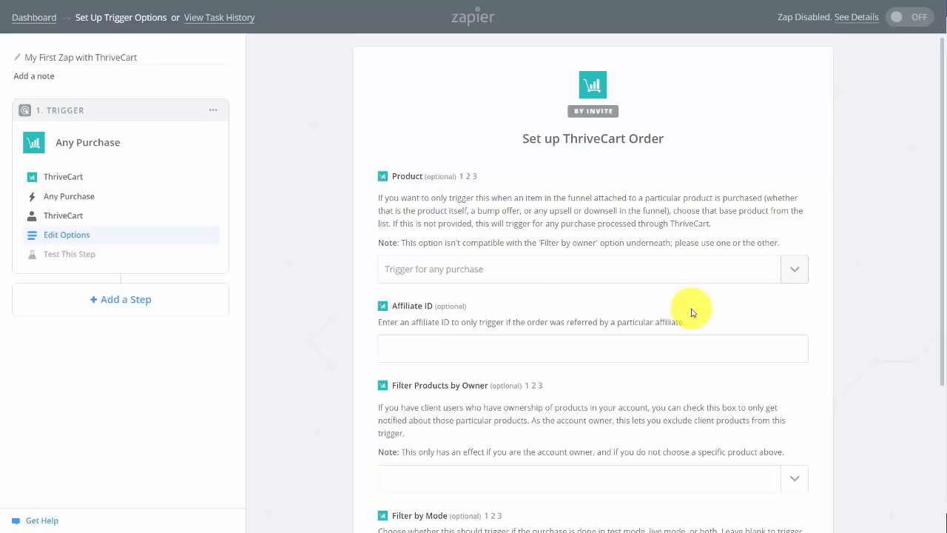
Confirm trigger options, skip the test with the default Order A sample, and add an action step
scroll(692, 312, down, 3)
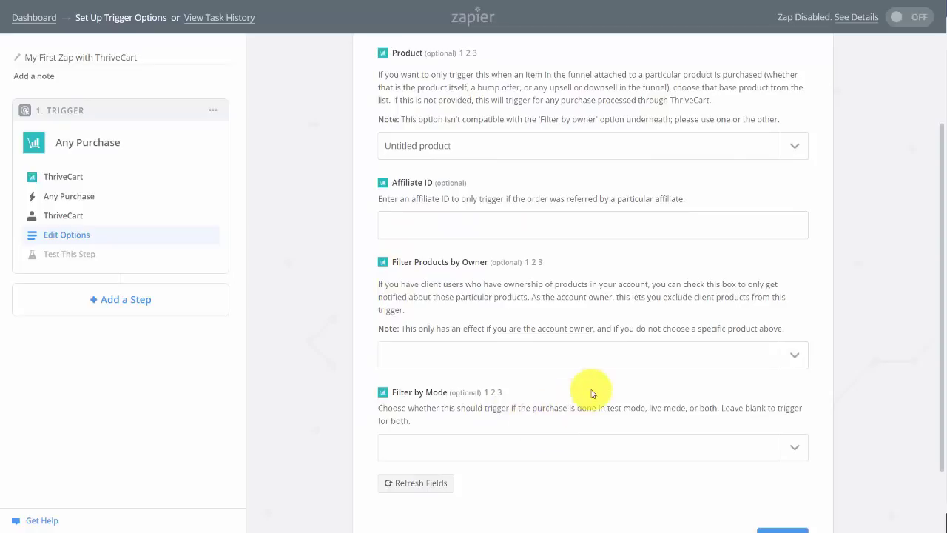
scroll(695, 452, down, 2)
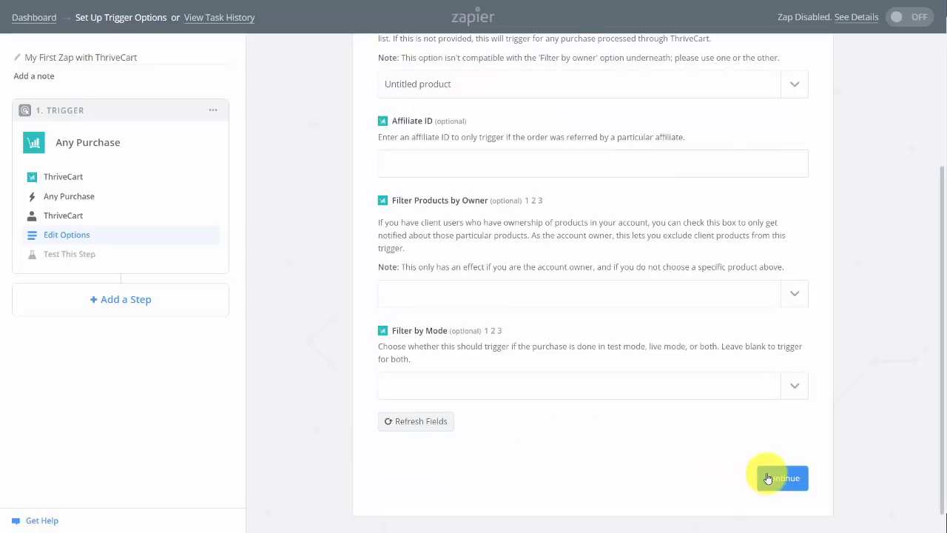
click(768, 479)
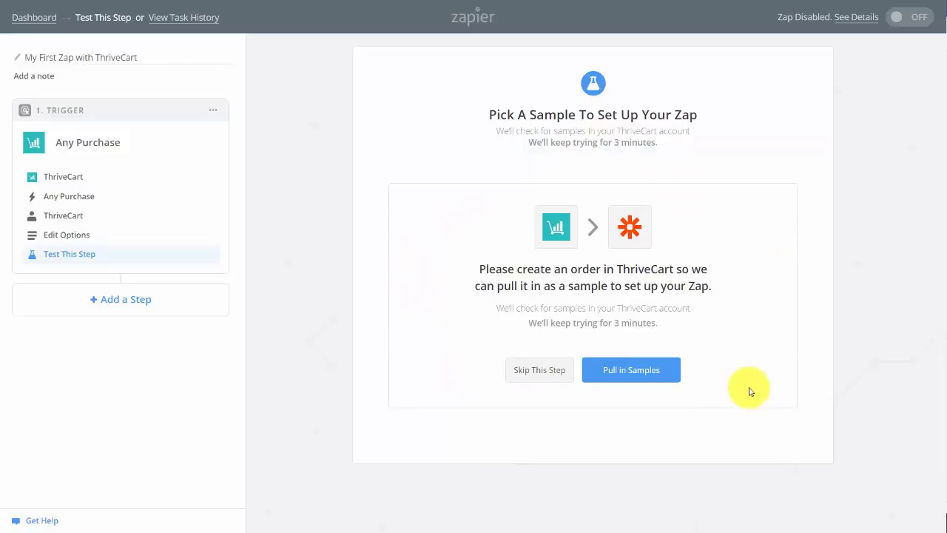
click(543, 372)
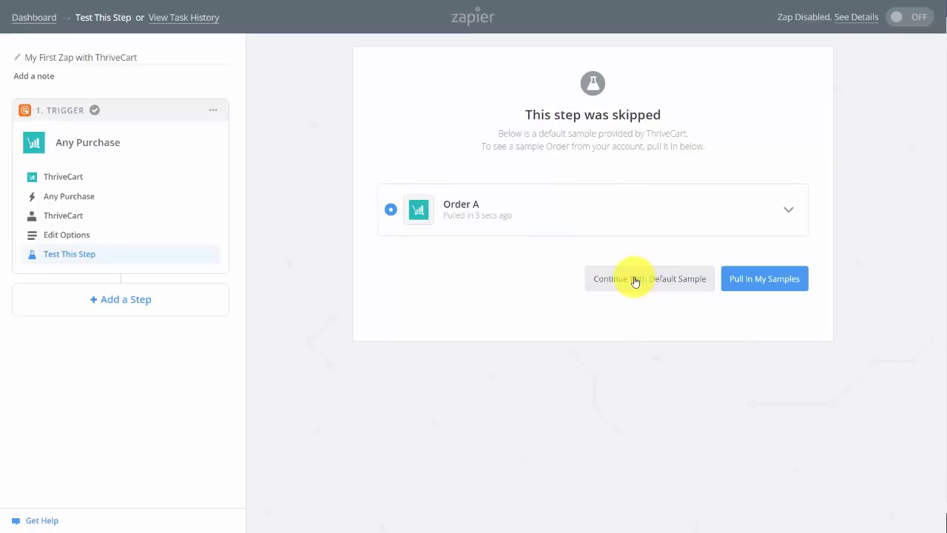
click(634, 279)
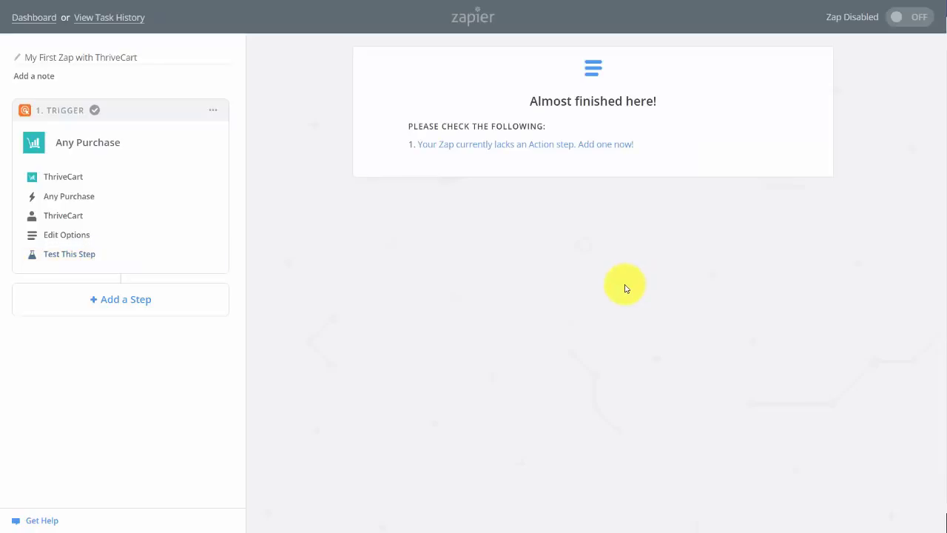
click(548, 144)
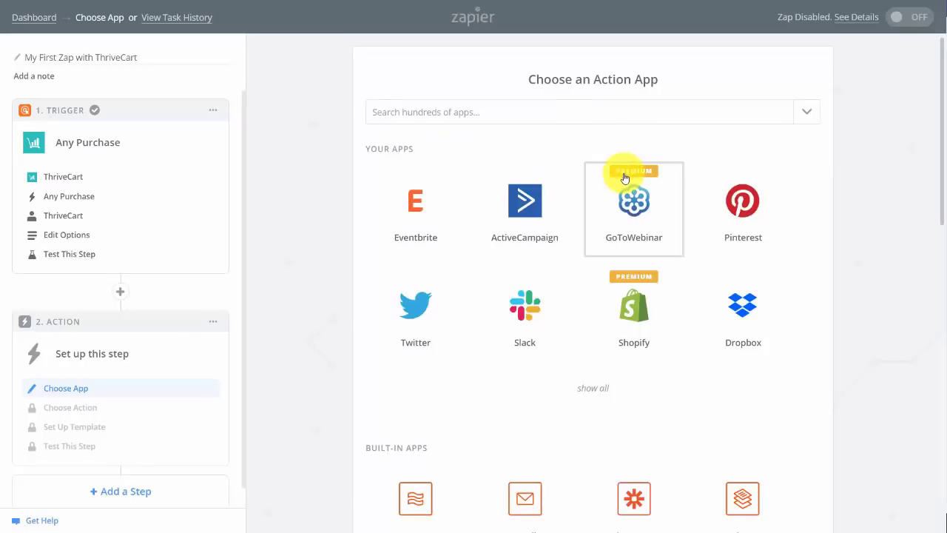
Set the action to GoToWebinar's Create Registrant and confirm the connected GoToWebinar account
click(634, 202)
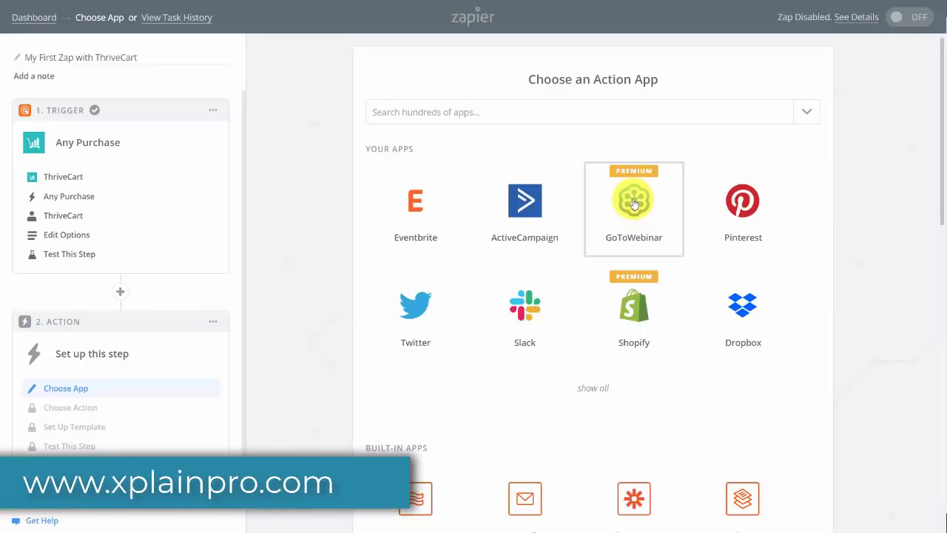
click(634, 202)
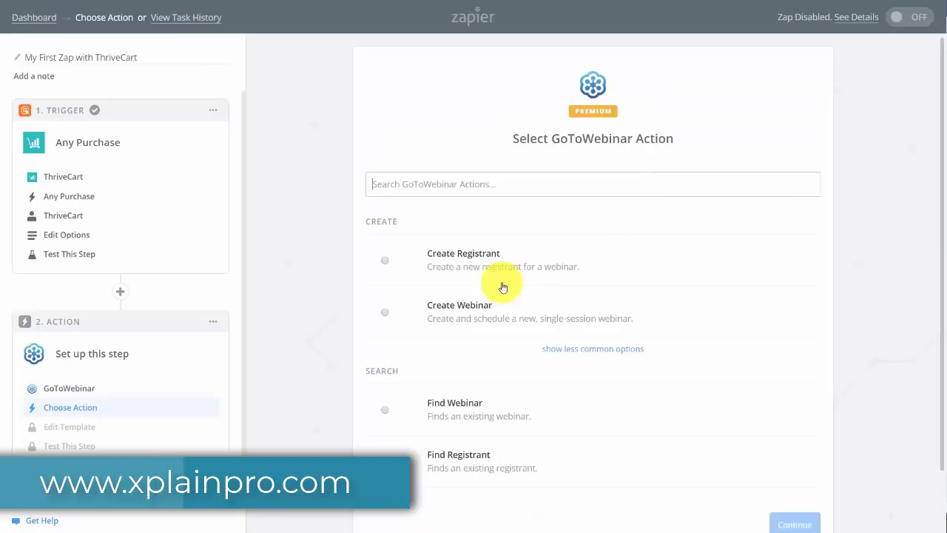
click(385, 259)
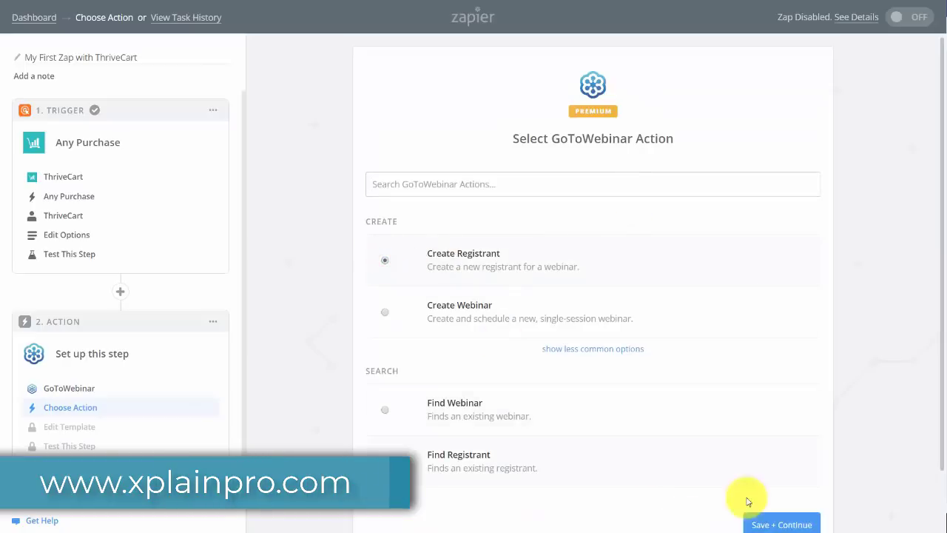
click(778, 524)
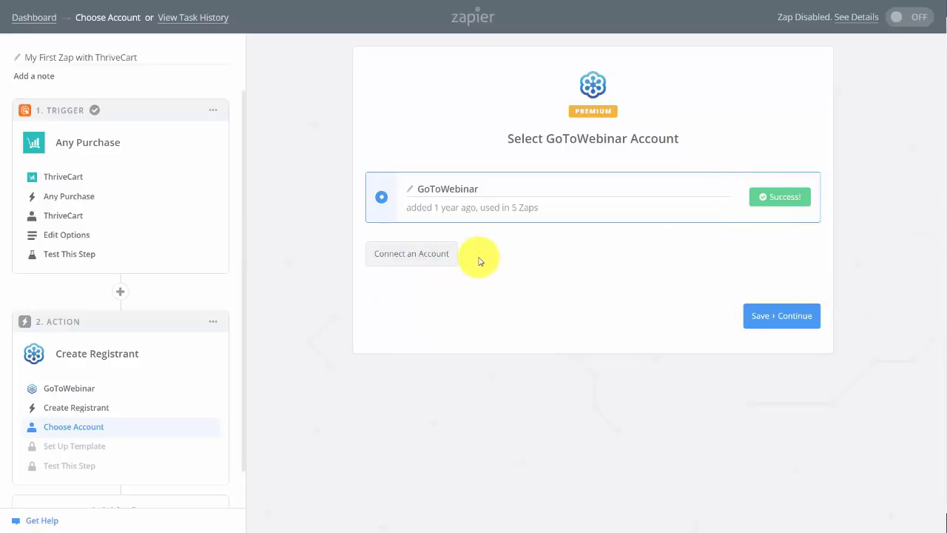
click(407, 256)
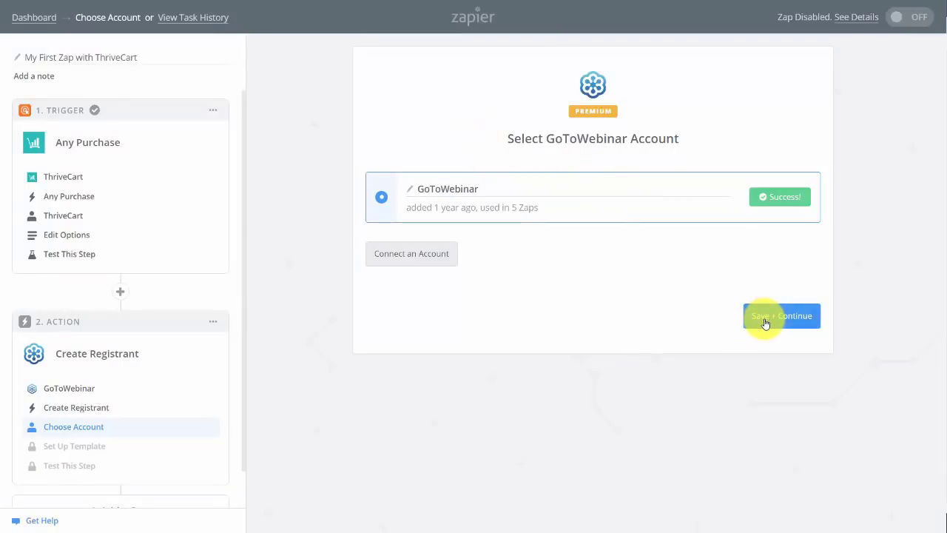
click(767, 322)
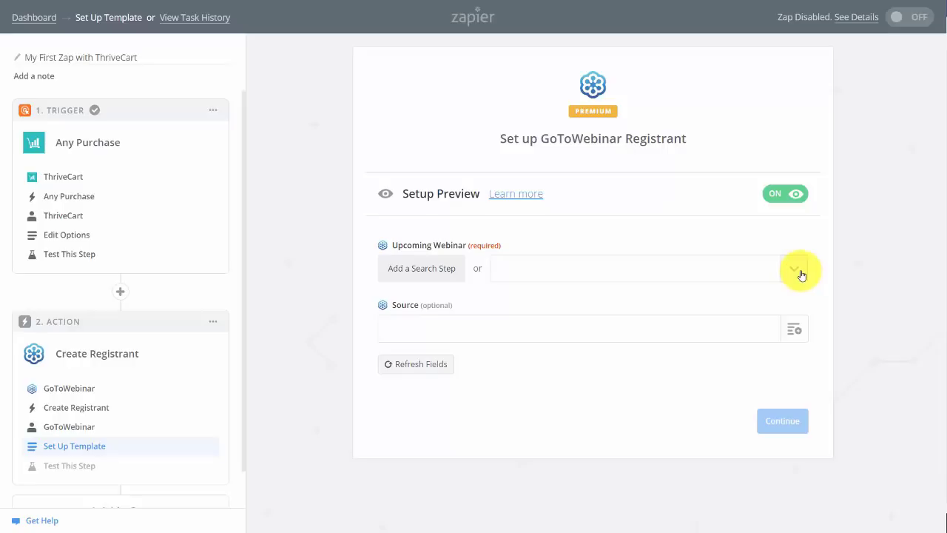
Choose Thrivecart Webinar and map First Name, Last Name and Email from the purchase trigger
click(802, 274)
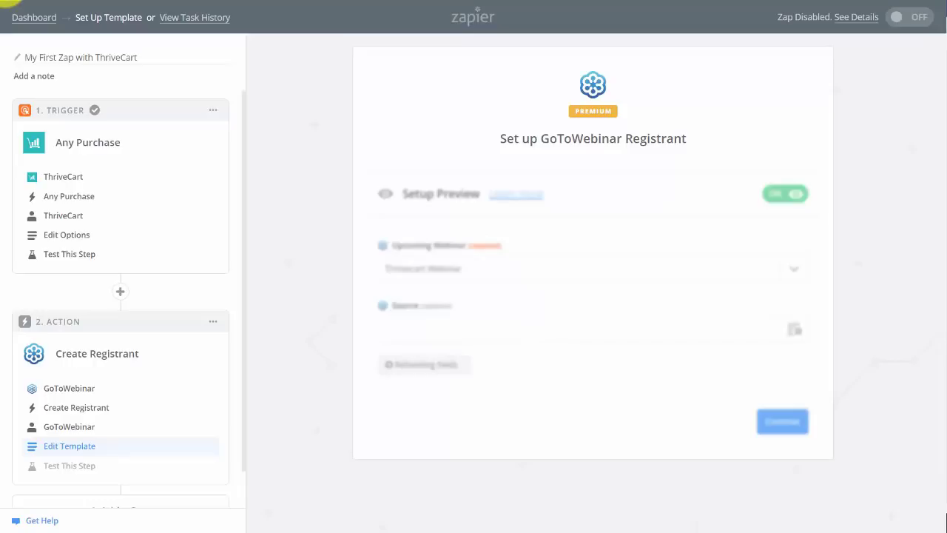
scroll(799, 285, down, 2)
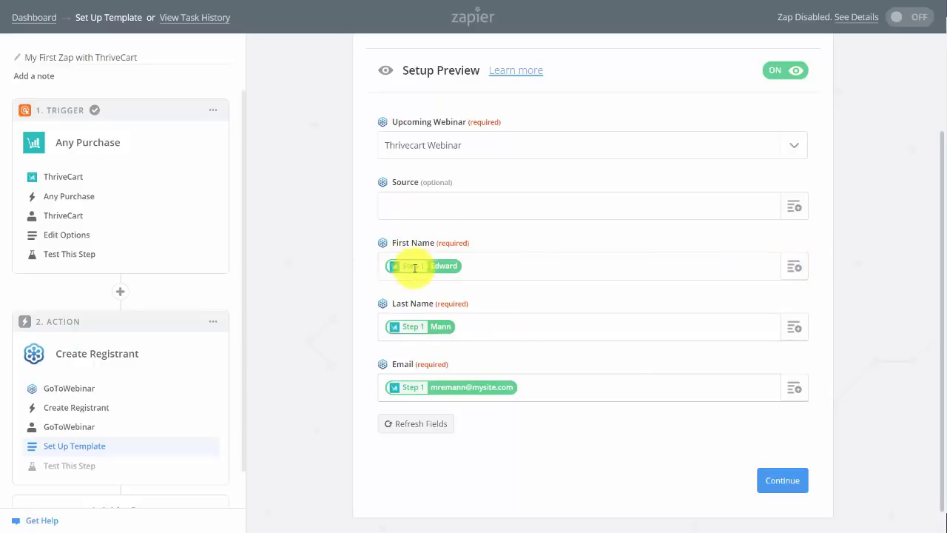
click(781, 482)
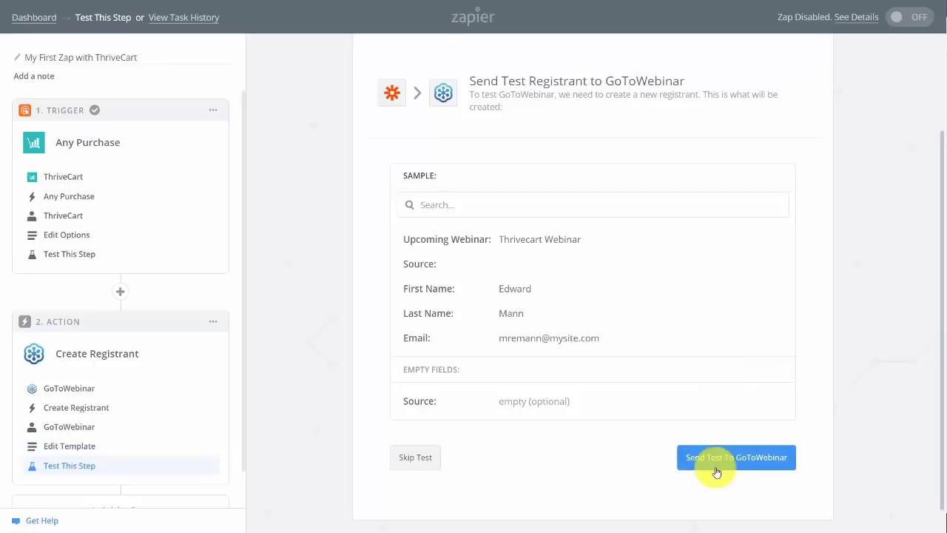
Send a successful test registrant to GoToWebinar and finish the Zap
click(716, 460)
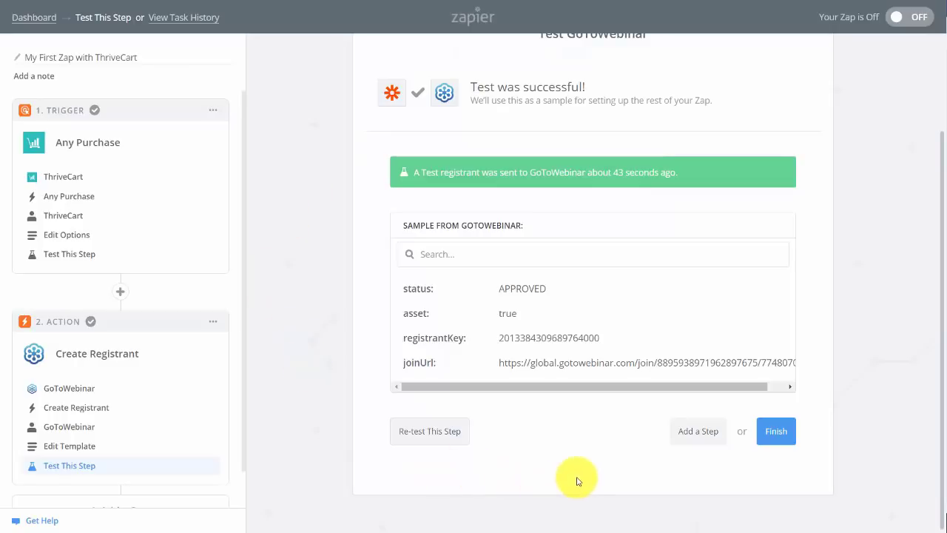
click(775, 433)
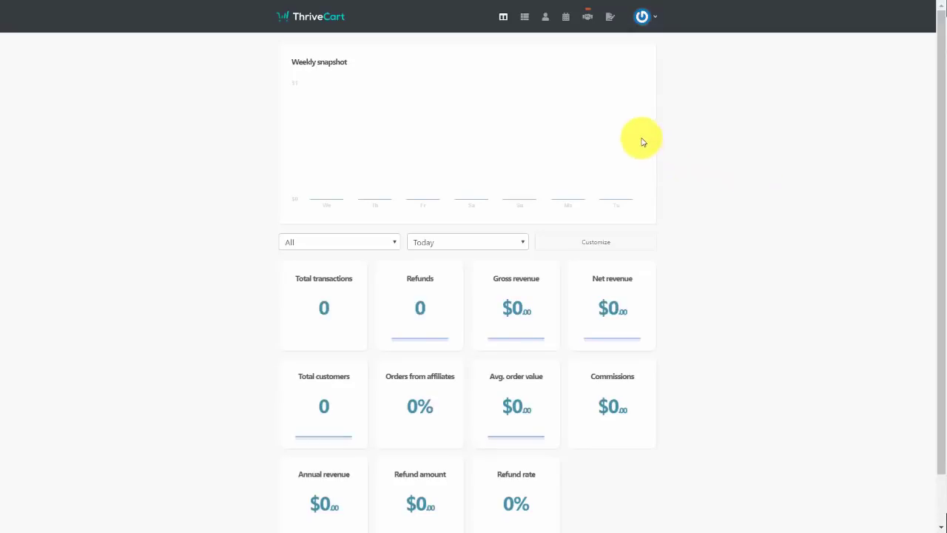
Create the digital product 'Tutorial Videos', labelled 'Videos we create from scratch', and set it Live
click(522, 21)
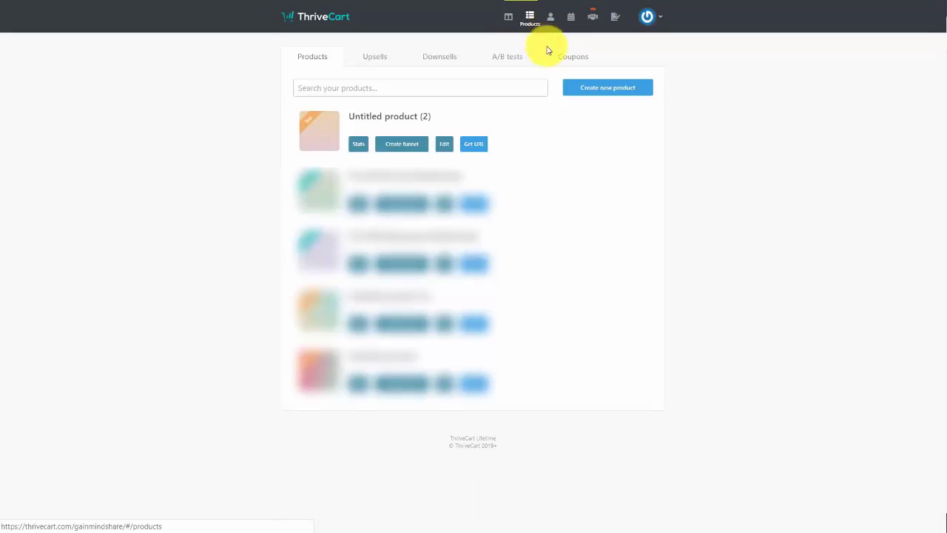
click(608, 90)
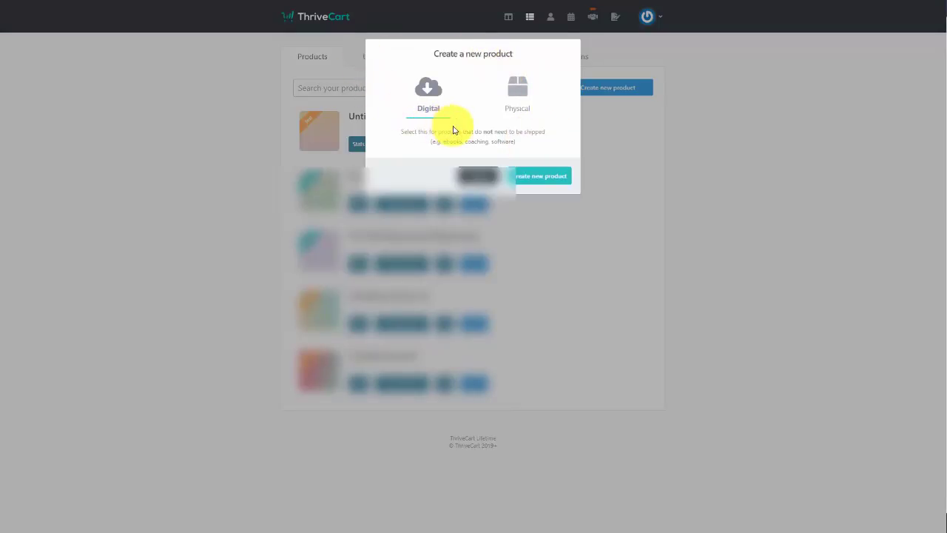
click(536, 176)
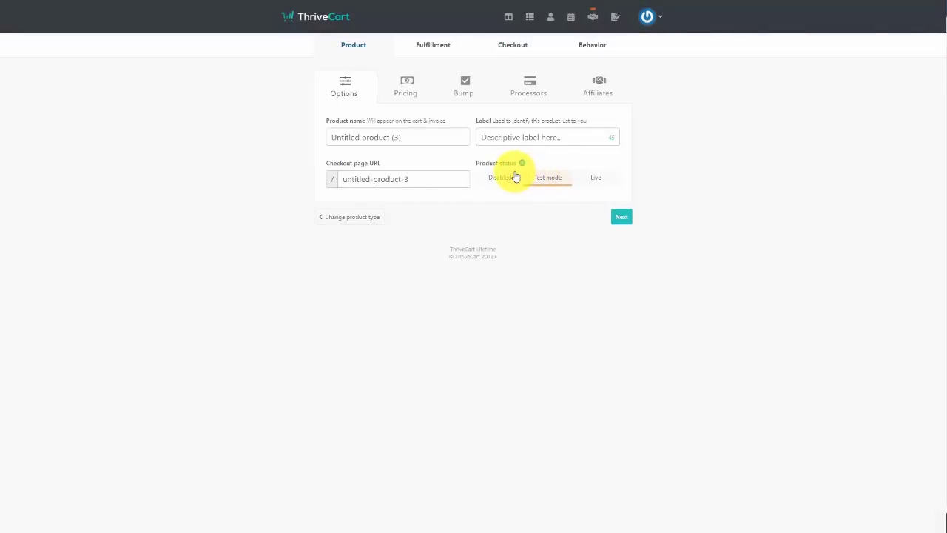
text(Tutorial Videos)
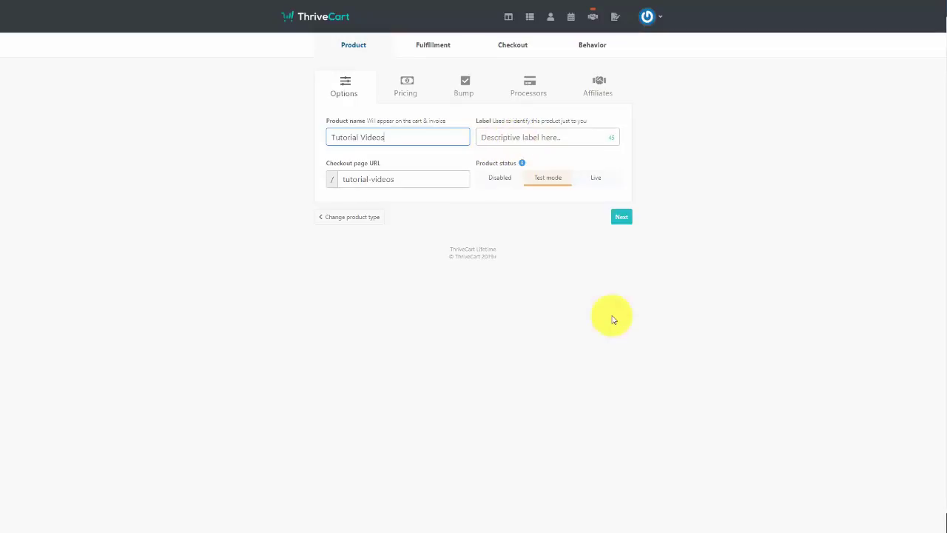
click(518, 138)
text(Videos we create from scratch)
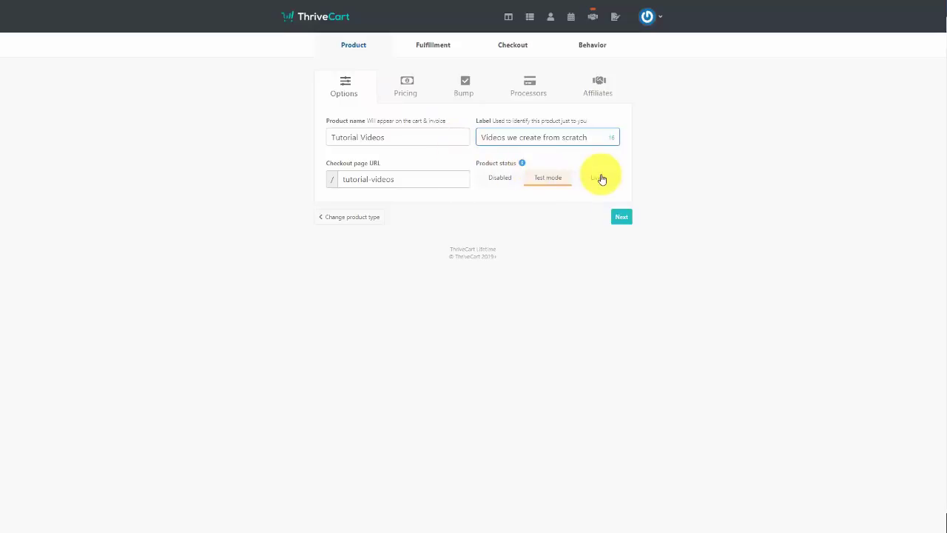
click(600, 177)
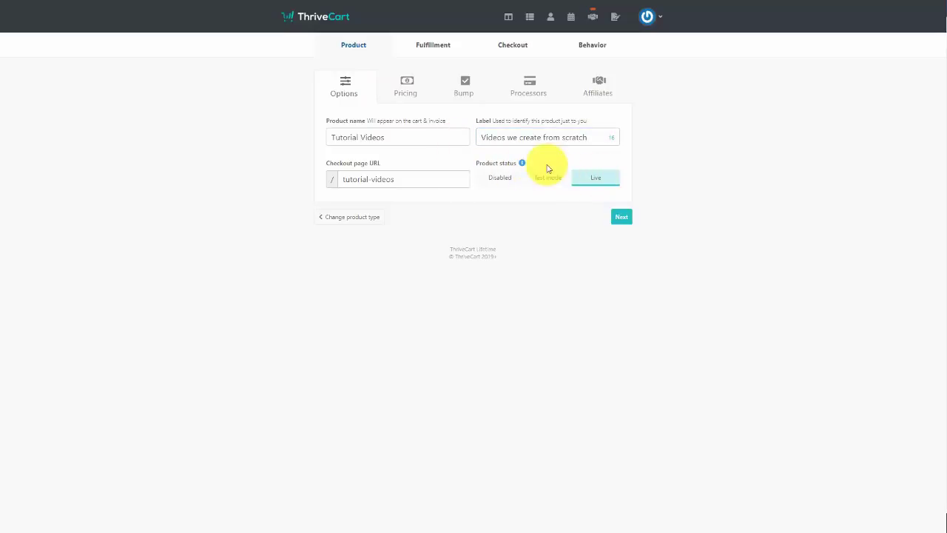
click(406, 82)
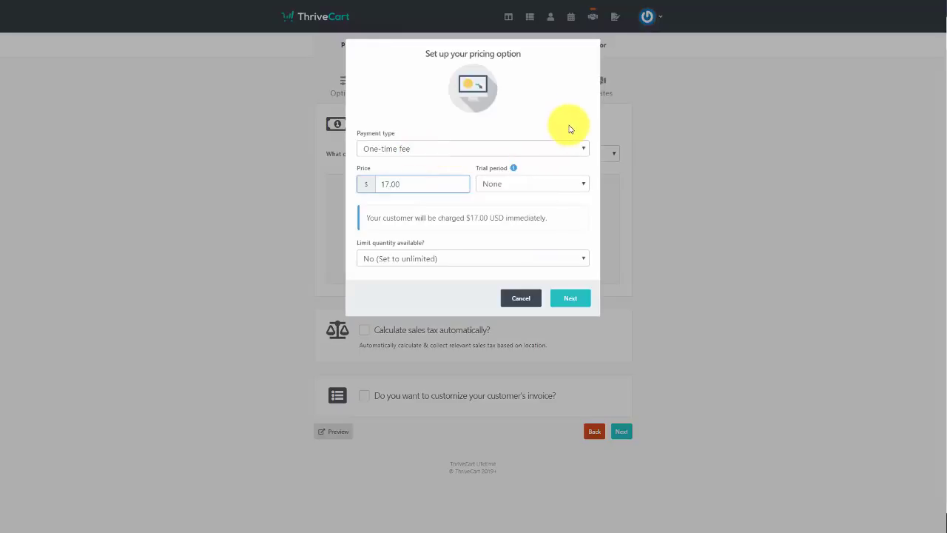
Keep One-time fee, no trial and unlimited quantity for the $17.00 pricing option
click(576, 147)
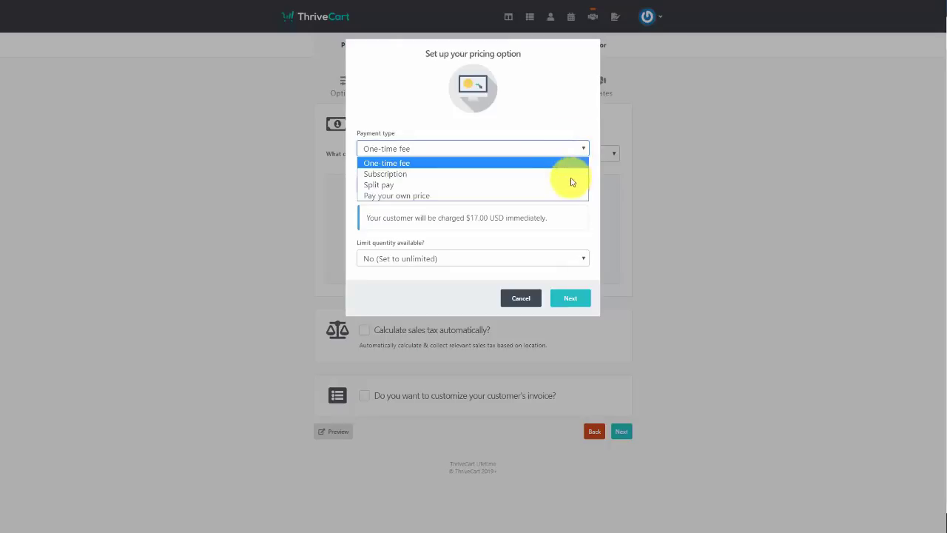
click(575, 117)
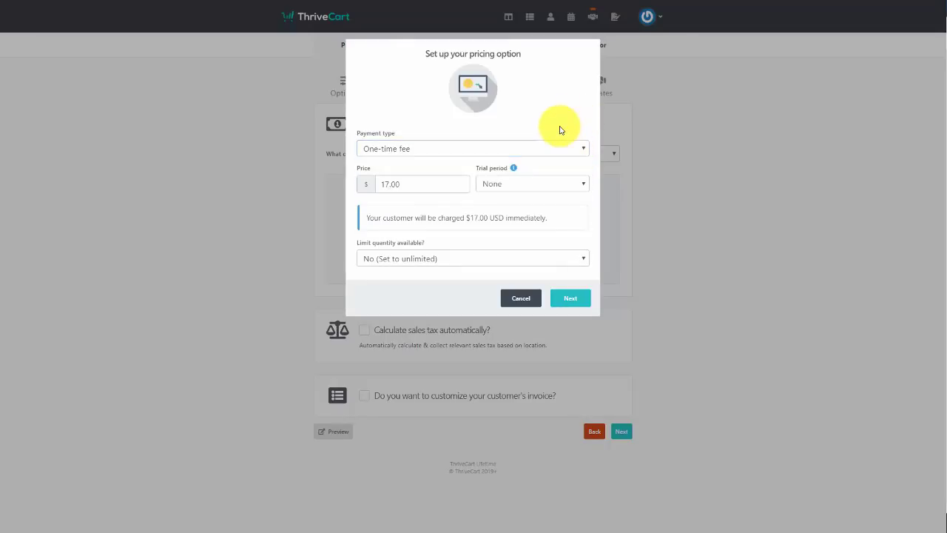
click(579, 182)
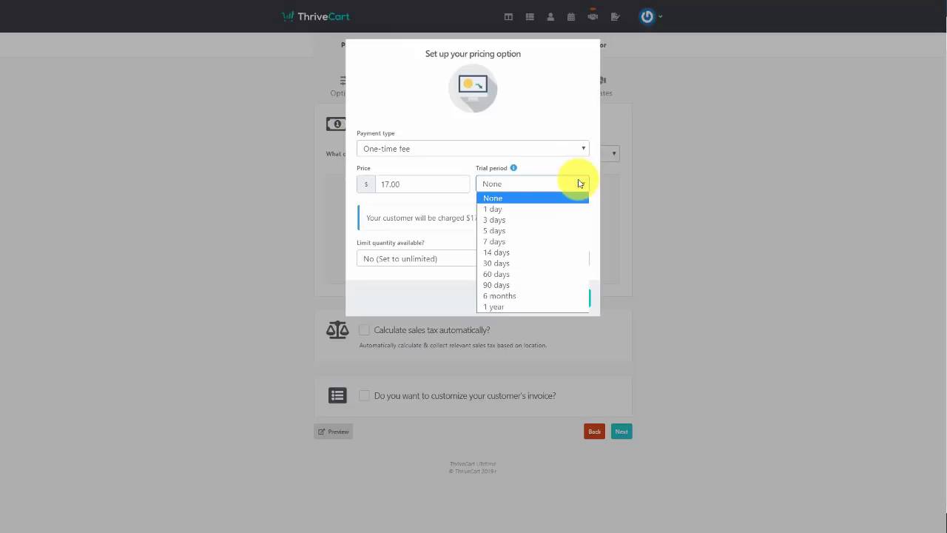
click(557, 120)
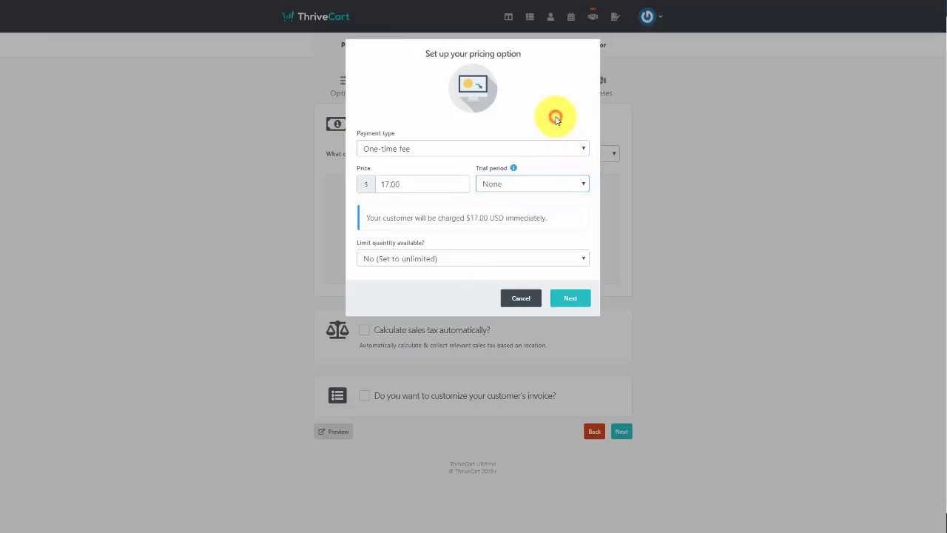
click(524, 258)
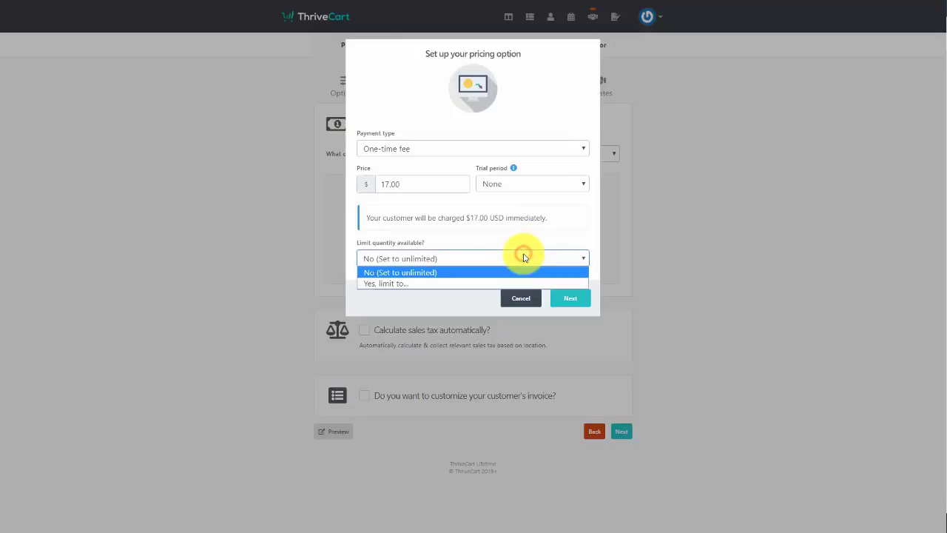
click(528, 239)
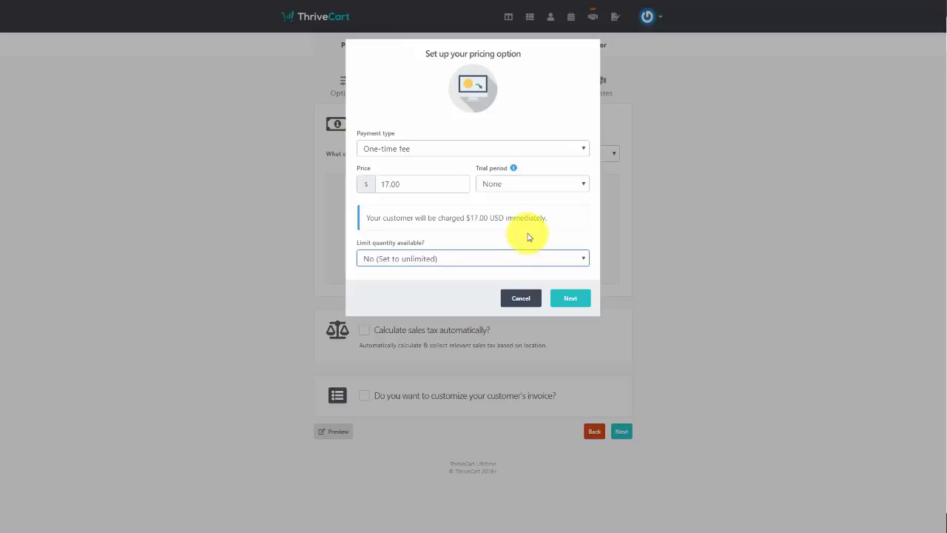
Save the pricing option and enable invoice customization, leaving the invoice text unchanged
click(570, 299)
click(570, 241)
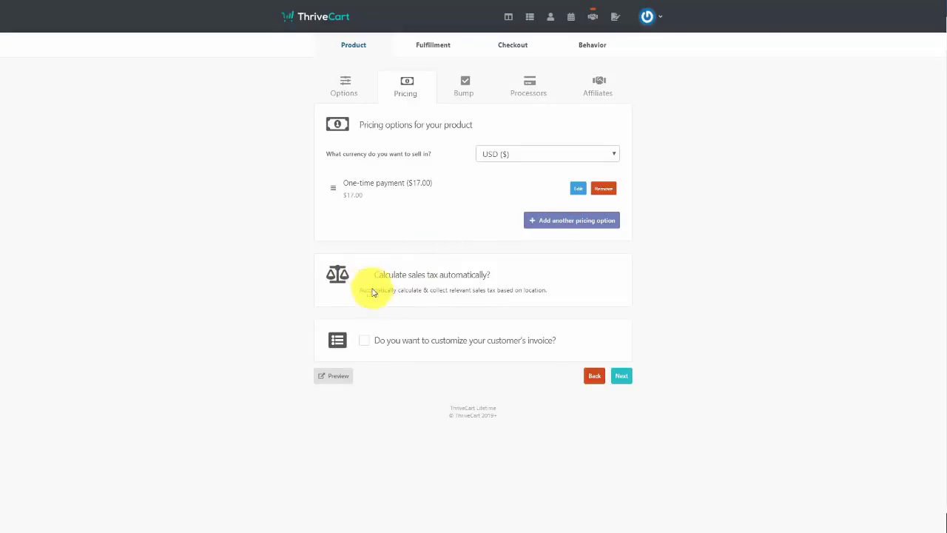
click(363, 343)
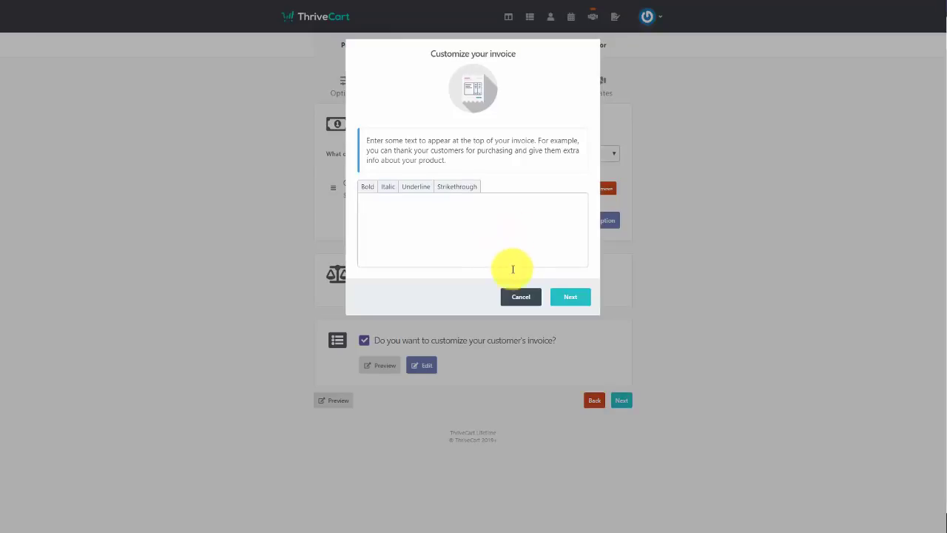
click(510, 297)
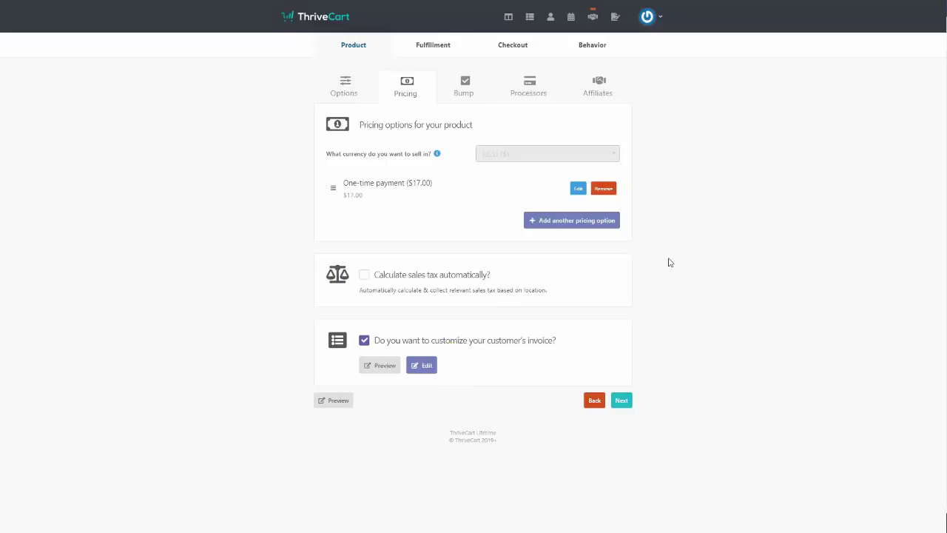
Disable the bump offer on the Bump tab and advance to the Processors tab
click(625, 404)
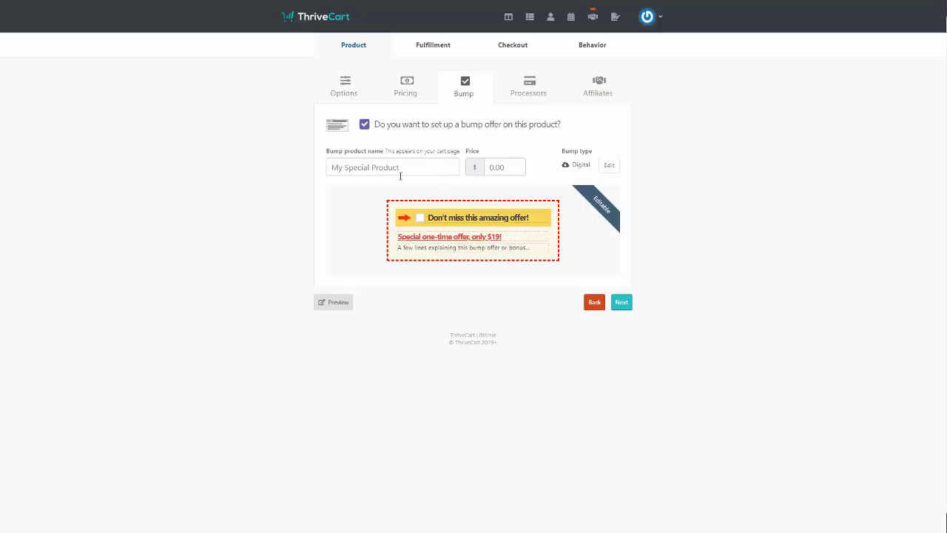
click(364, 126)
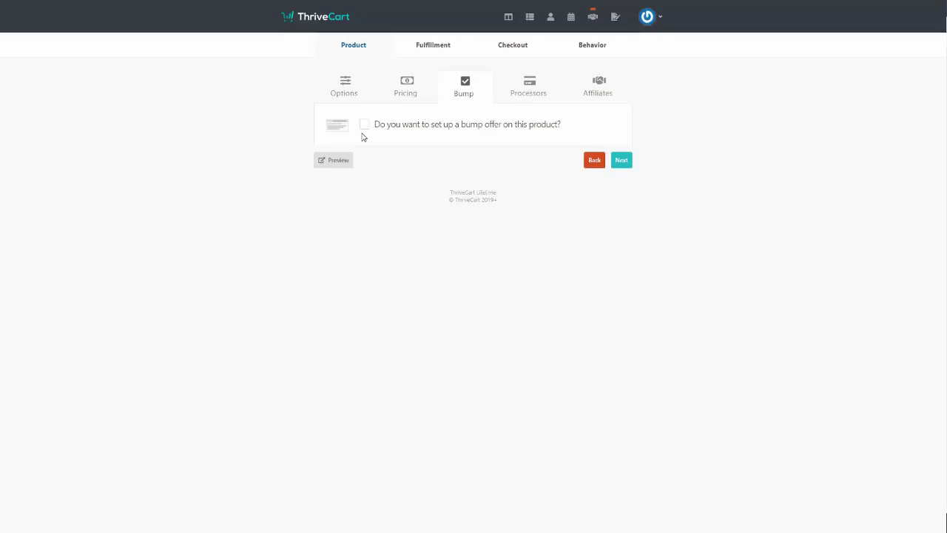
click(620, 162)
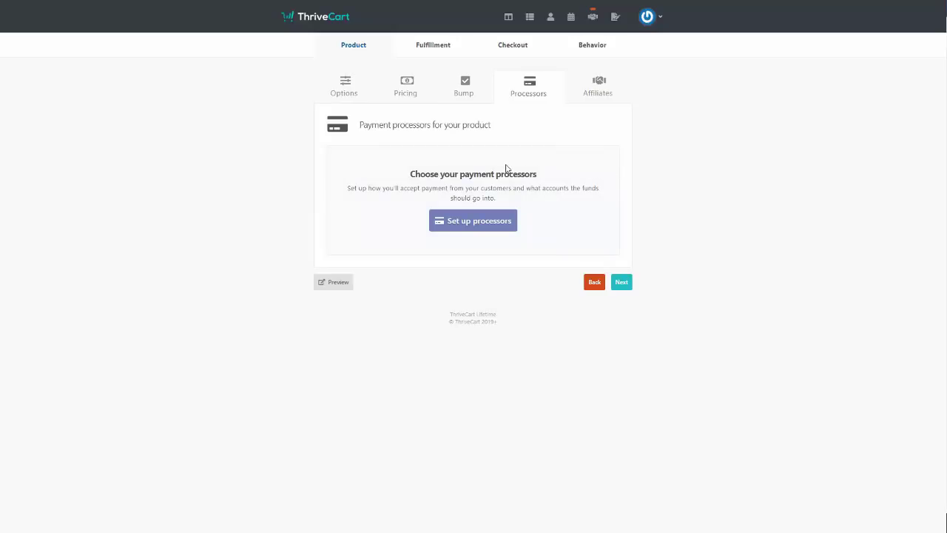
Enable and save Authorize.net as the payment processor, then advance to Affiliates
click(475, 222)
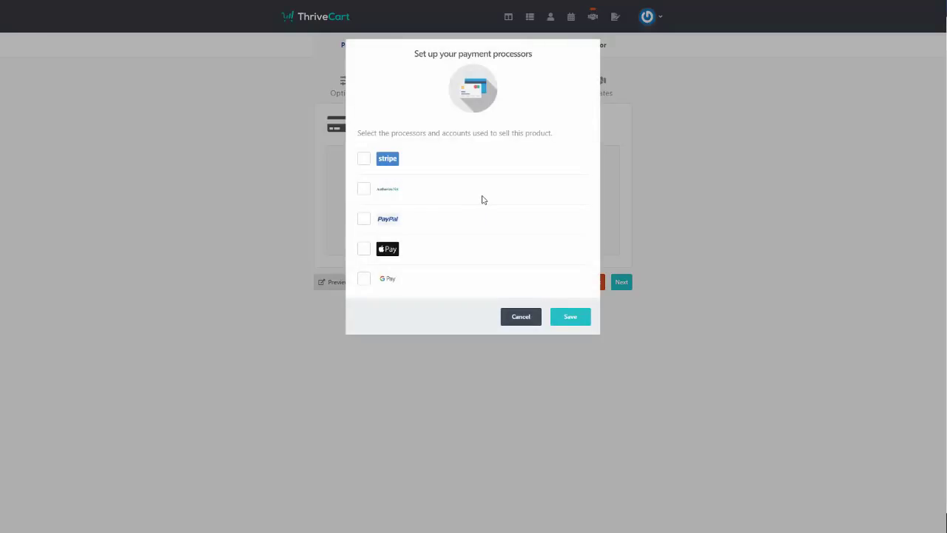
click(364, 190)
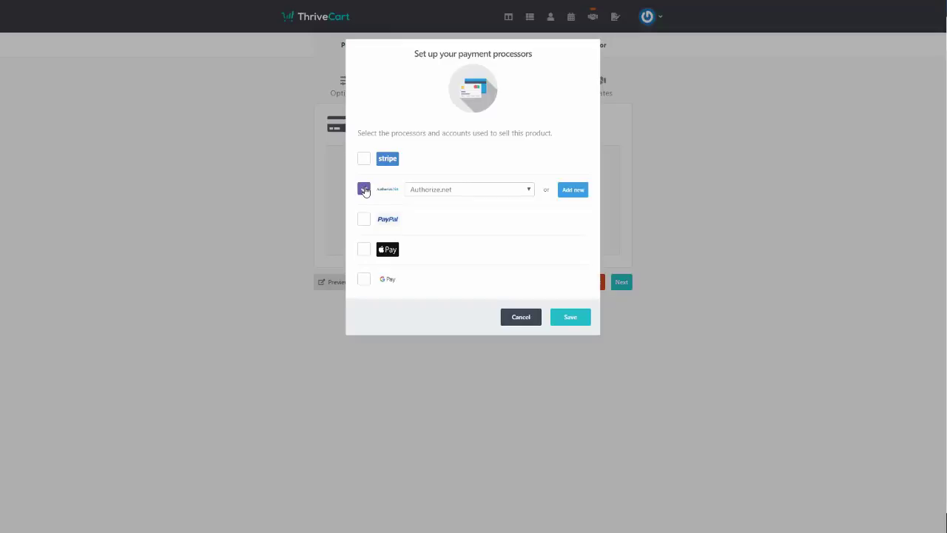
click(571, 317)
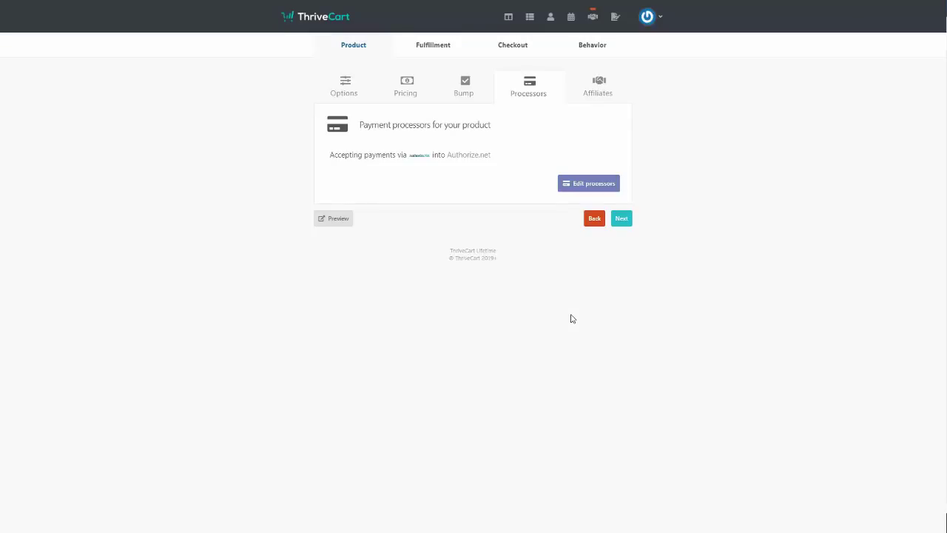
click(621, 220)
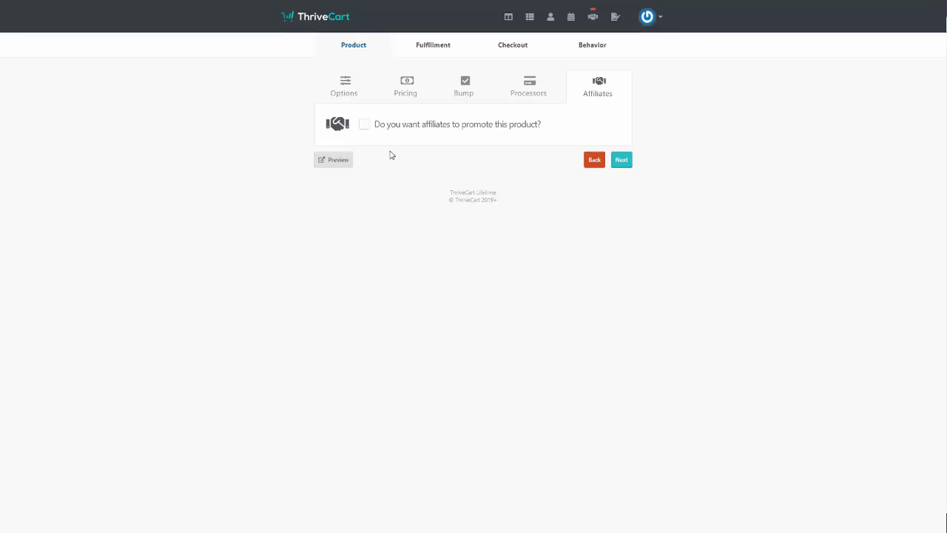
click(365, 126)
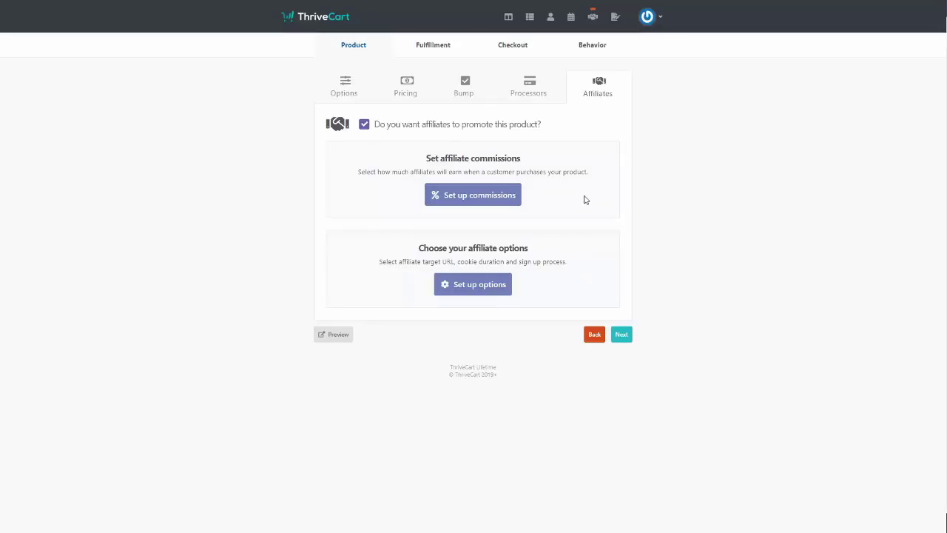
click(364, 126)
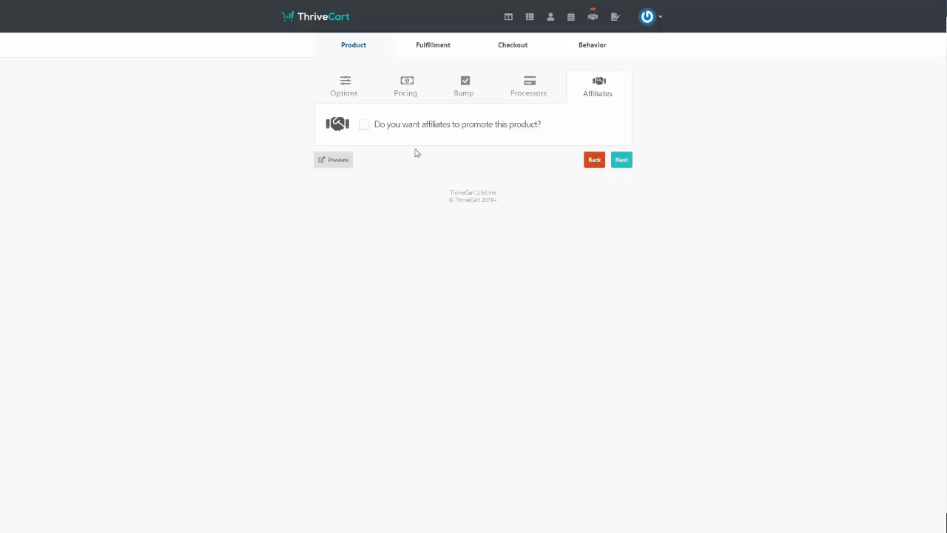
Keep 'Display their total/invoice' as the after-purchase action on the Fulfillment tab
click(622, 162)
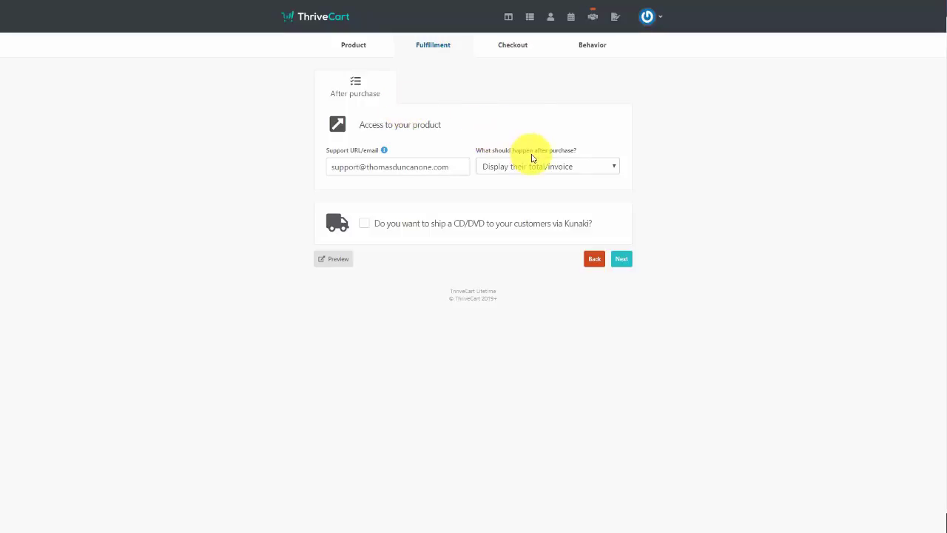
click(569, 170)
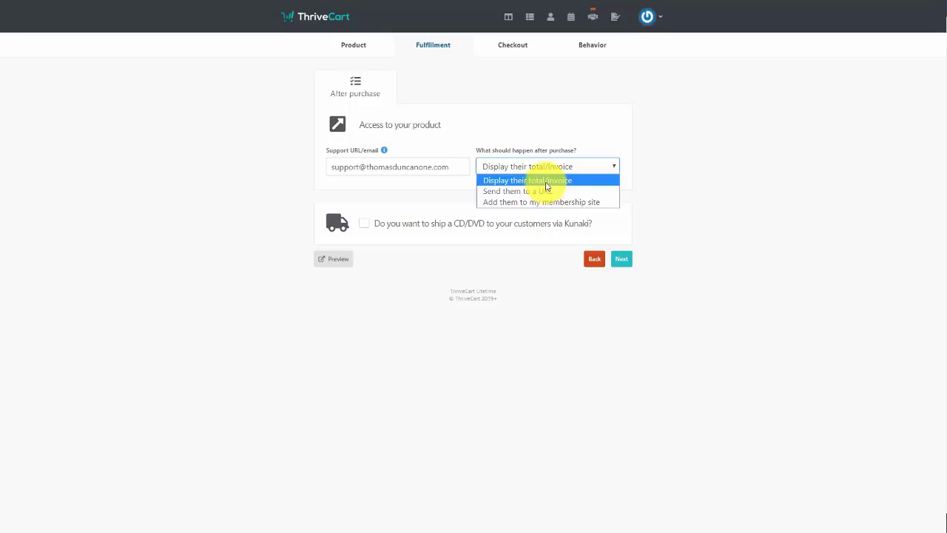
click(545, 181)
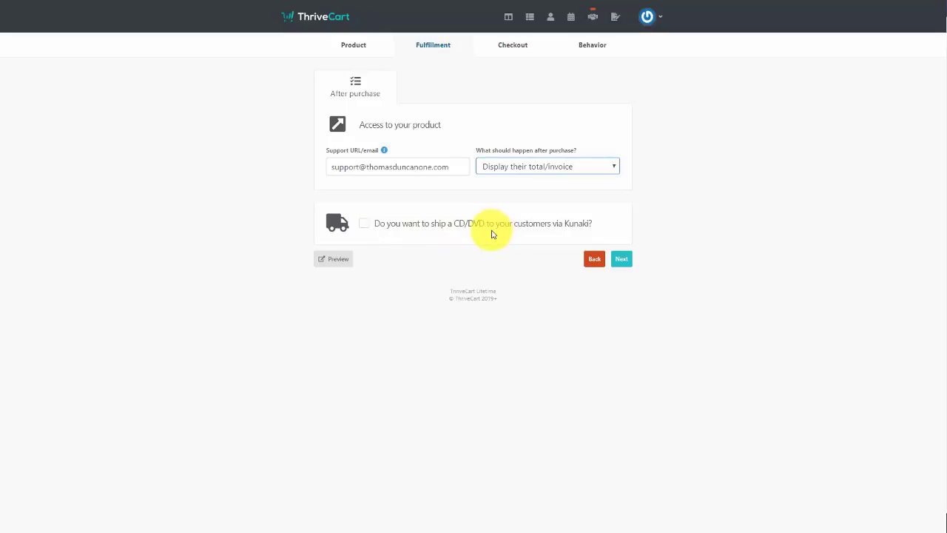
click(624, 260)
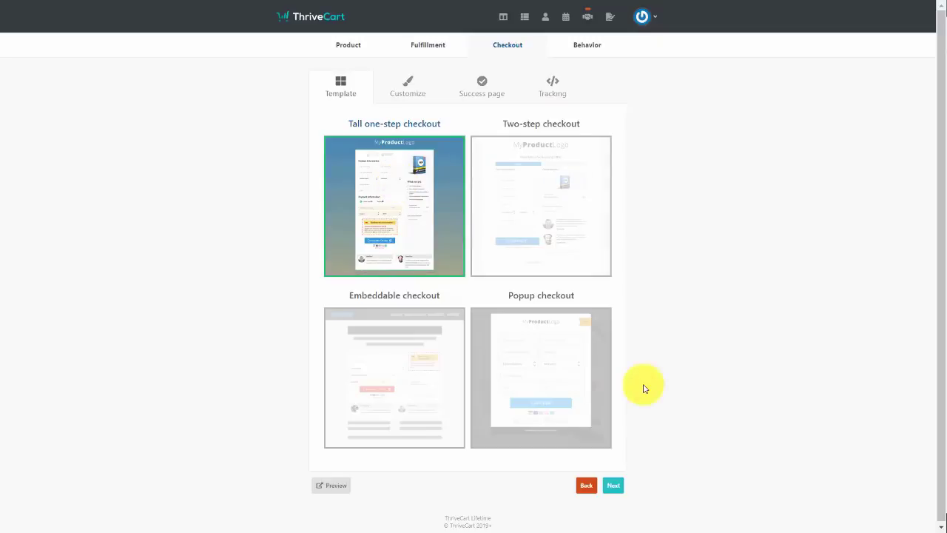
Review the checkout's guarantee seal options without changing them
click(614, 484)
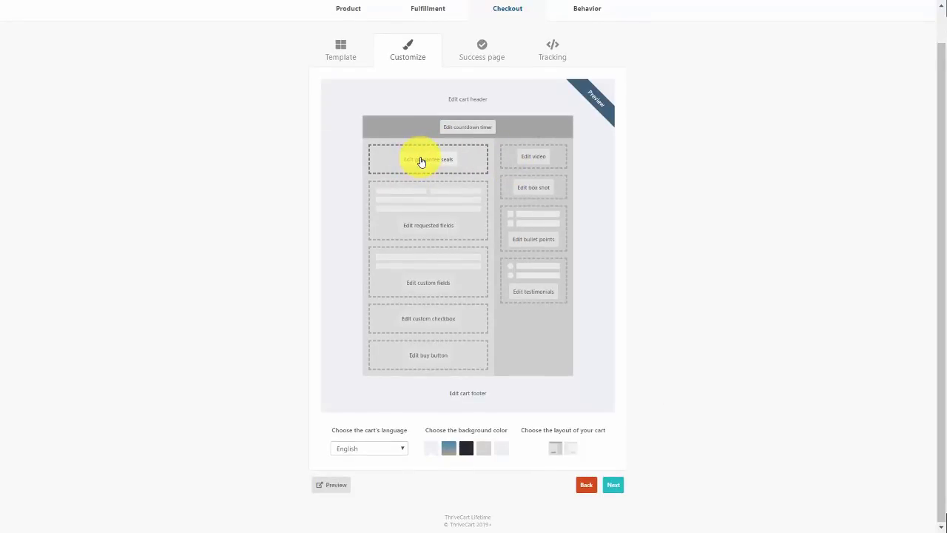
click(421, 161)
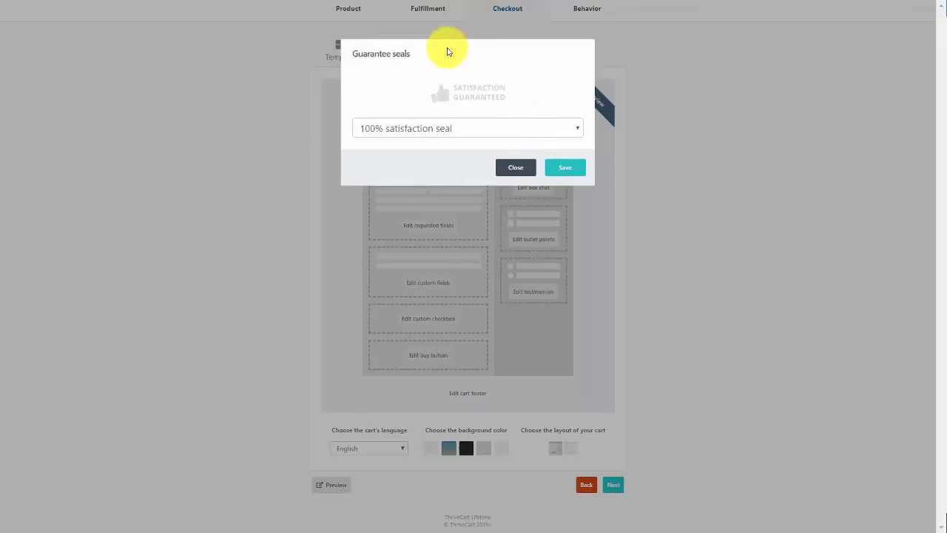
click(497, 130)
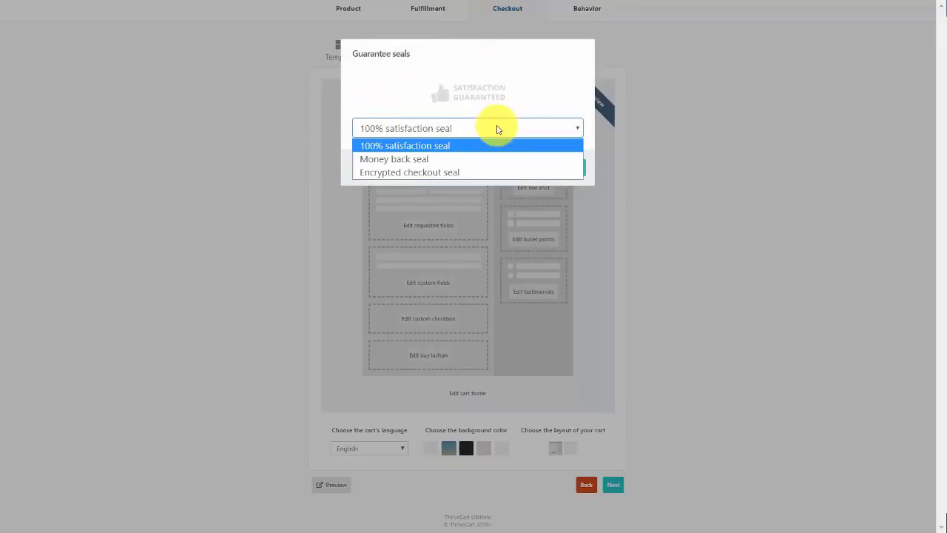
click(520, 71)
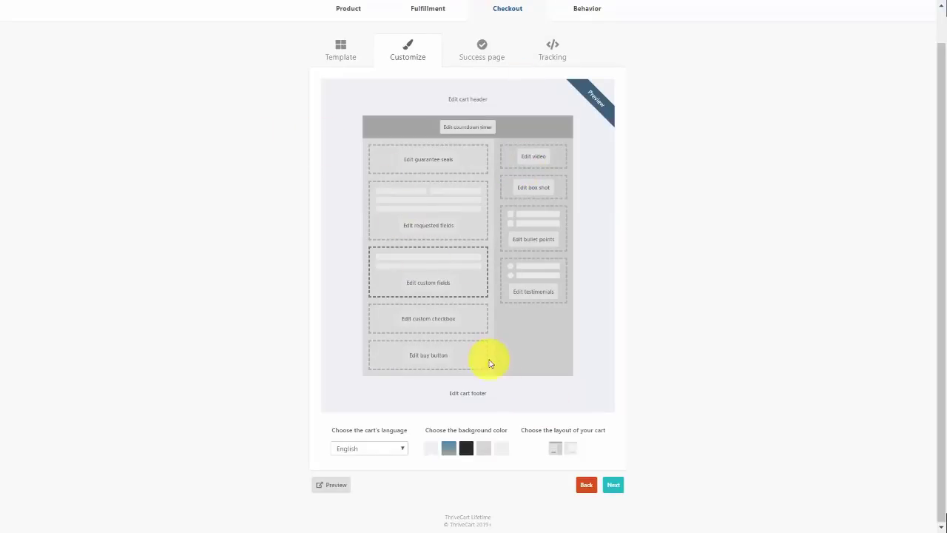
Choose the left-sidebar layout and blue-to-tan gradient background, keeping English as language
click(567, 448)
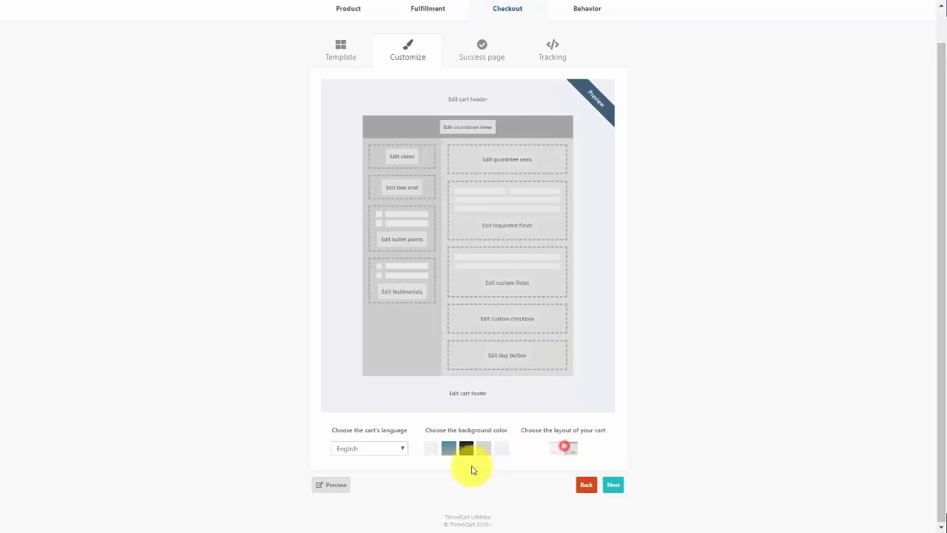
click(452, 460)
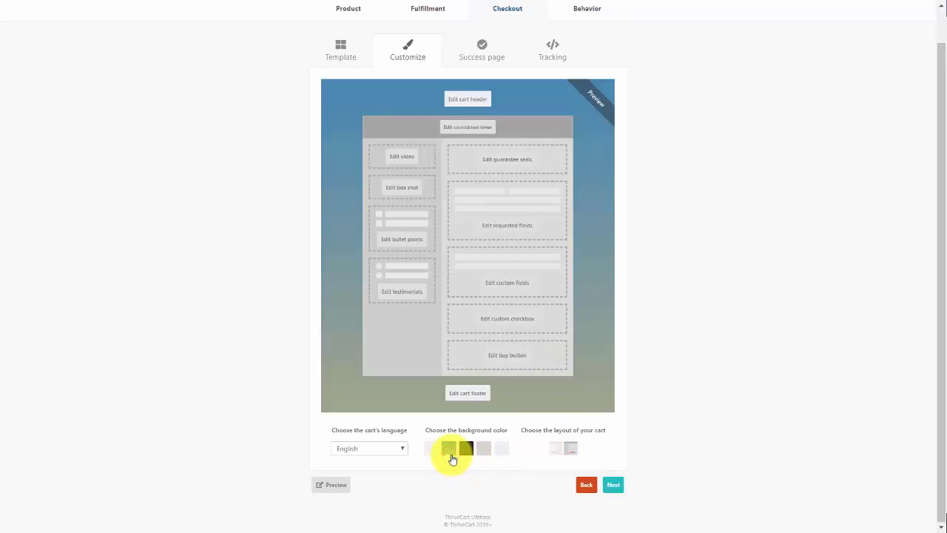
click(393, 448)
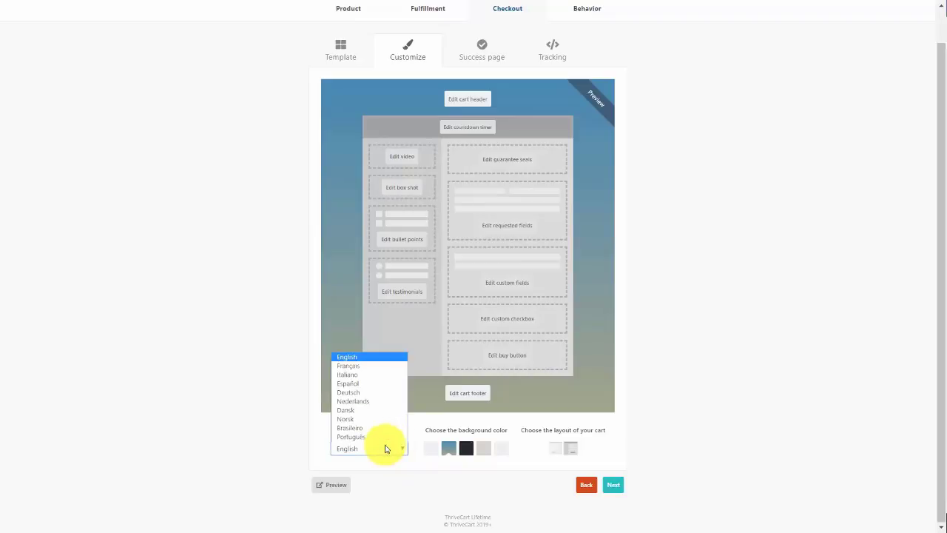
click(165, 408)
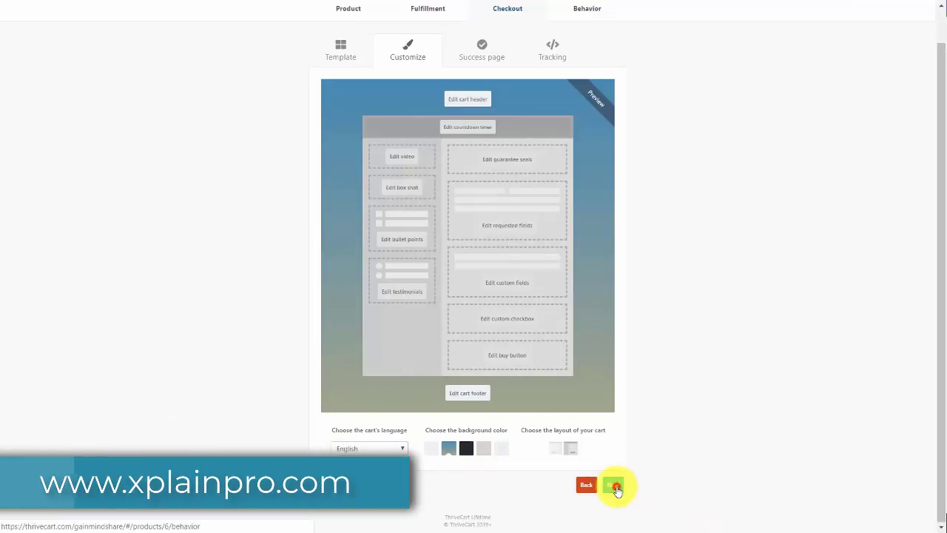
click(615, 486)
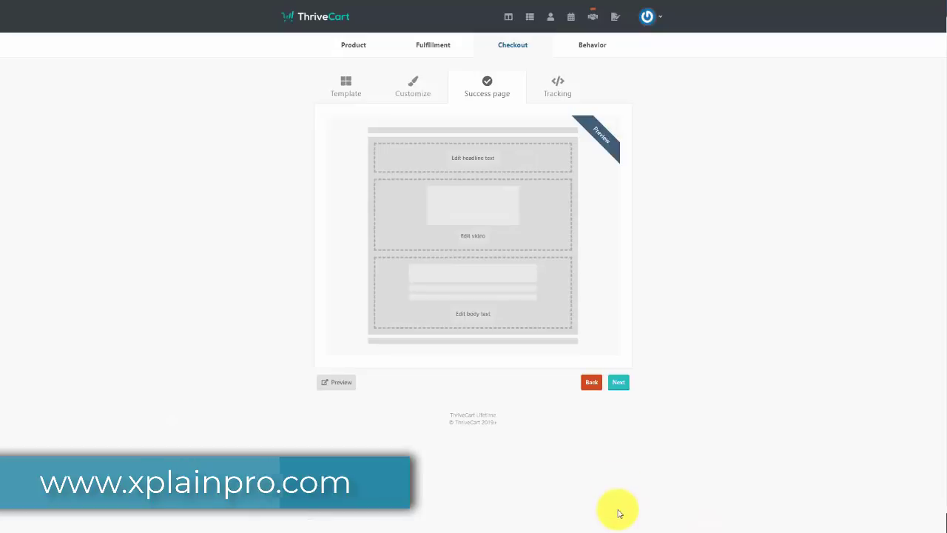
Leave the success page video and headline settings unchanged
click(473, 238)
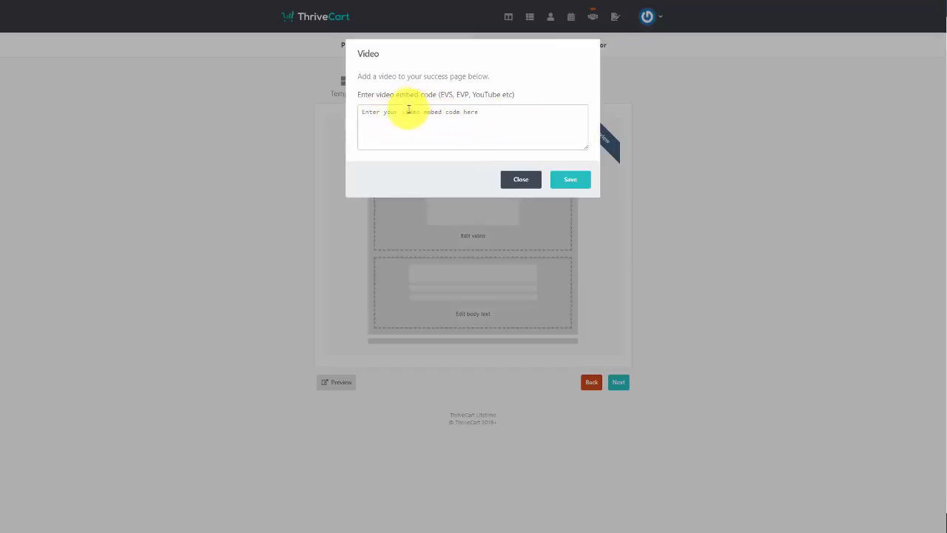
click(508, 178)
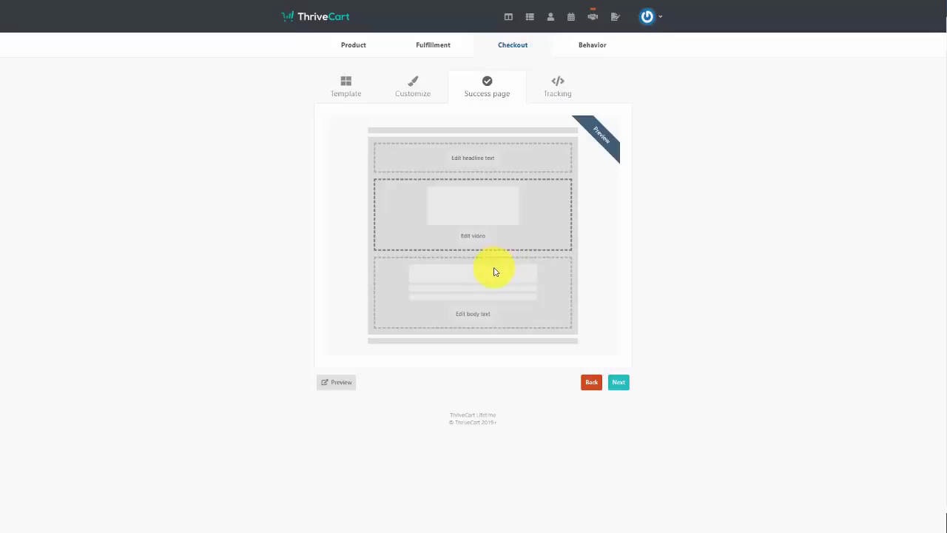
click(496, 158)
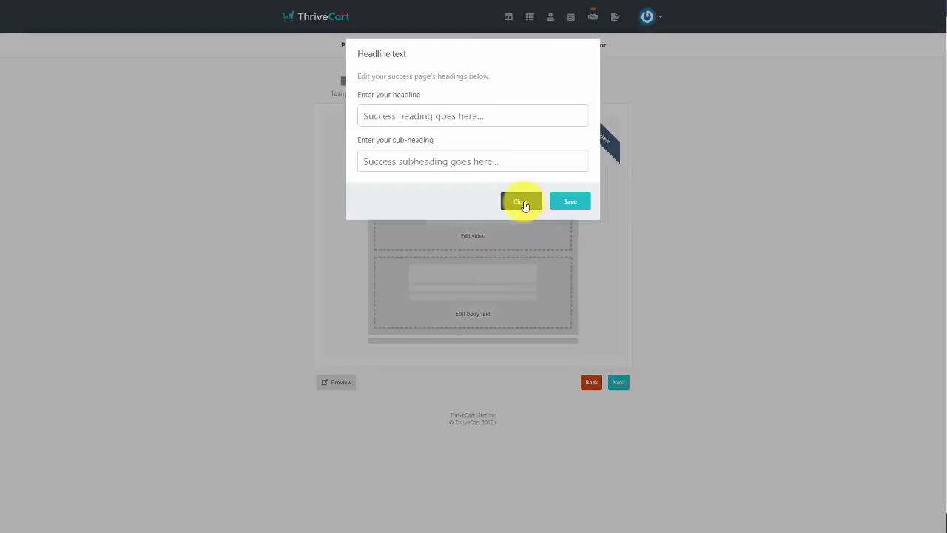
click(522, 203)
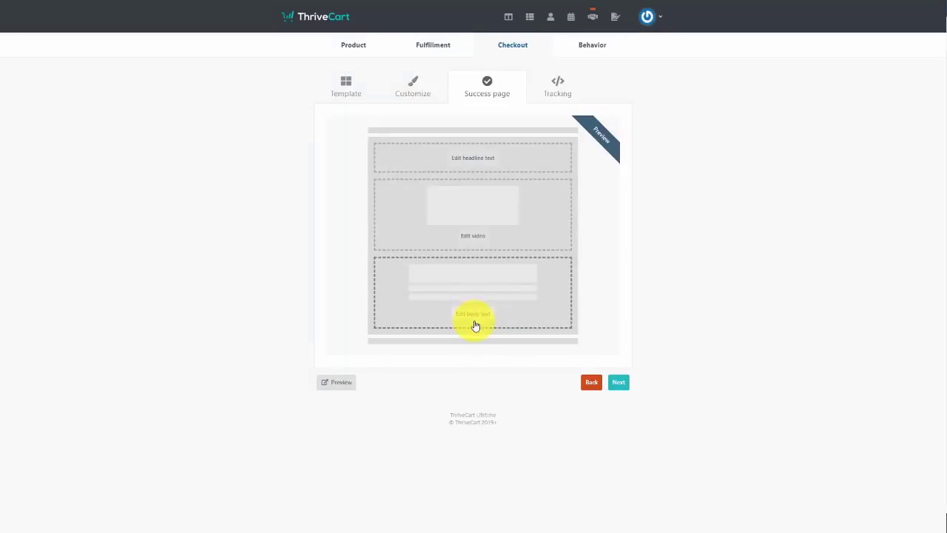
Leave tracking code off for the checkout and continue to Behavior rules
click(617, 385)
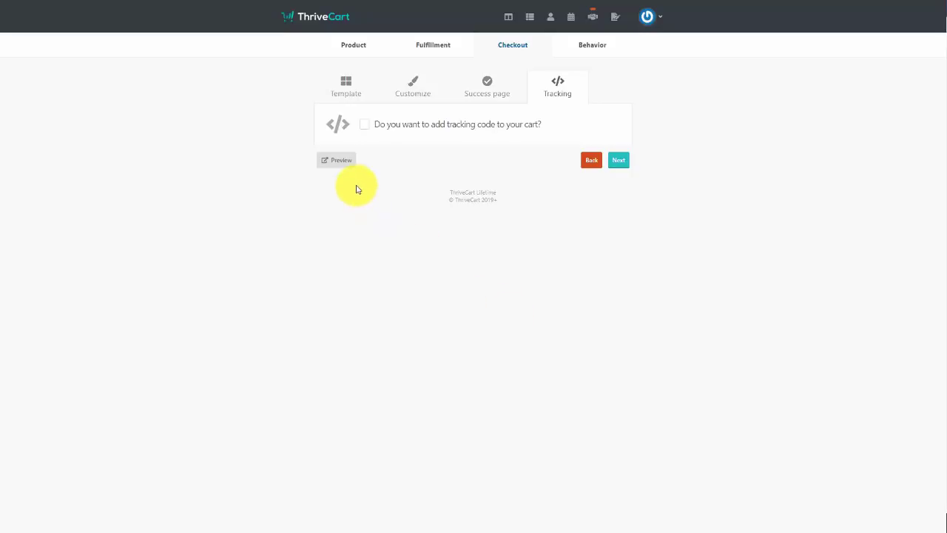
click(362, 126)
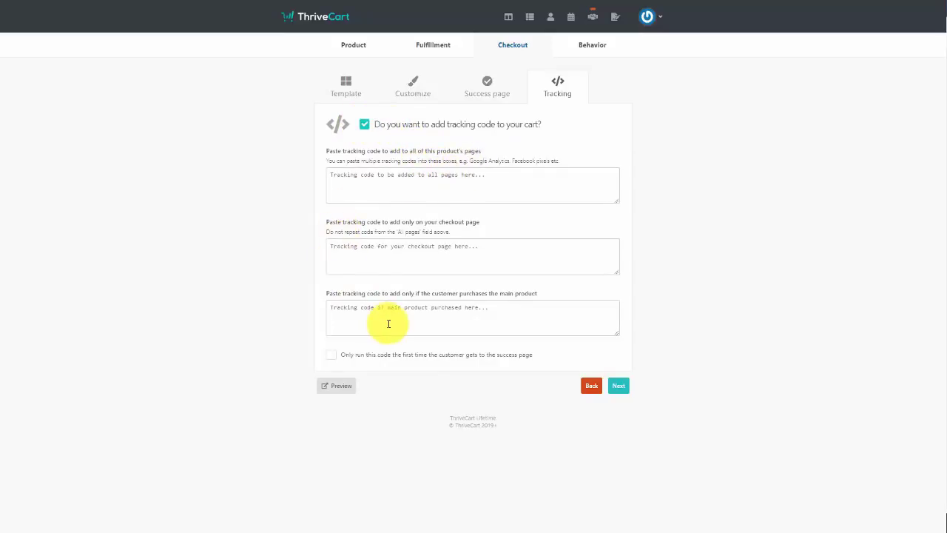
click(364, 123)
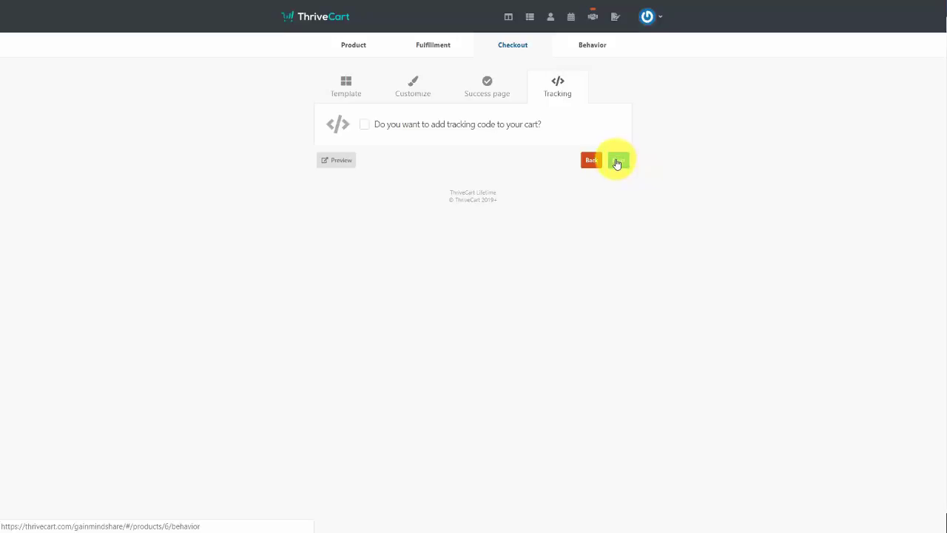
click(617, 162)
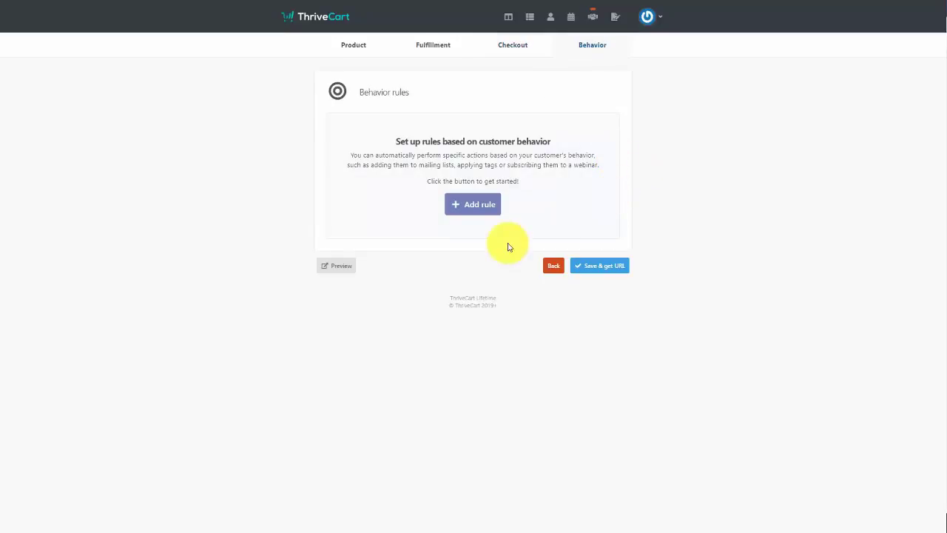
Discard the new behavior rule and save Tutorial Videos to get its checkout URL
click(468, 206)
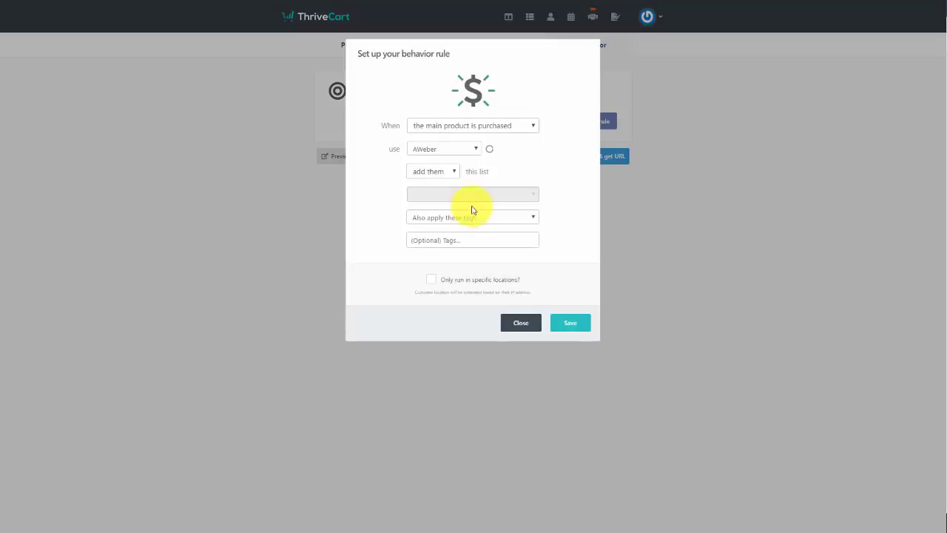
click(520, 126)
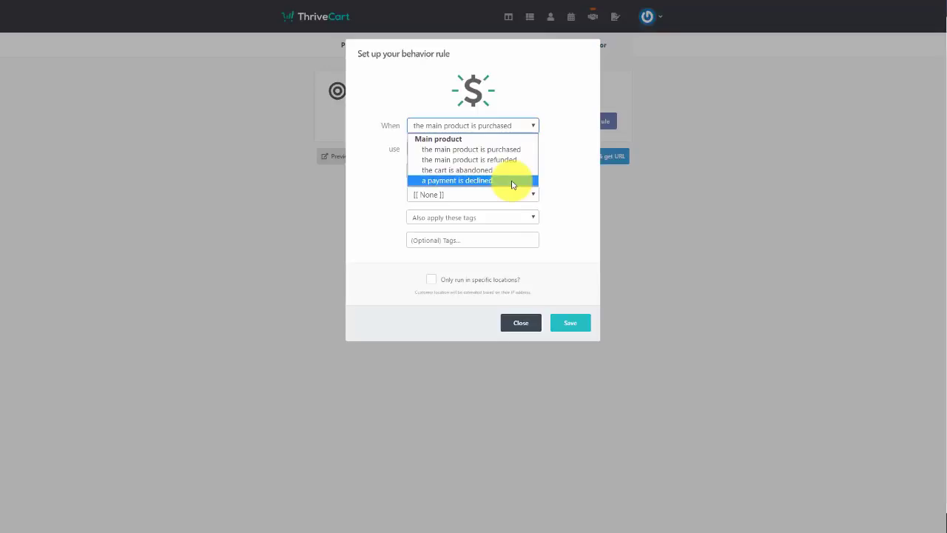
key(Escape)
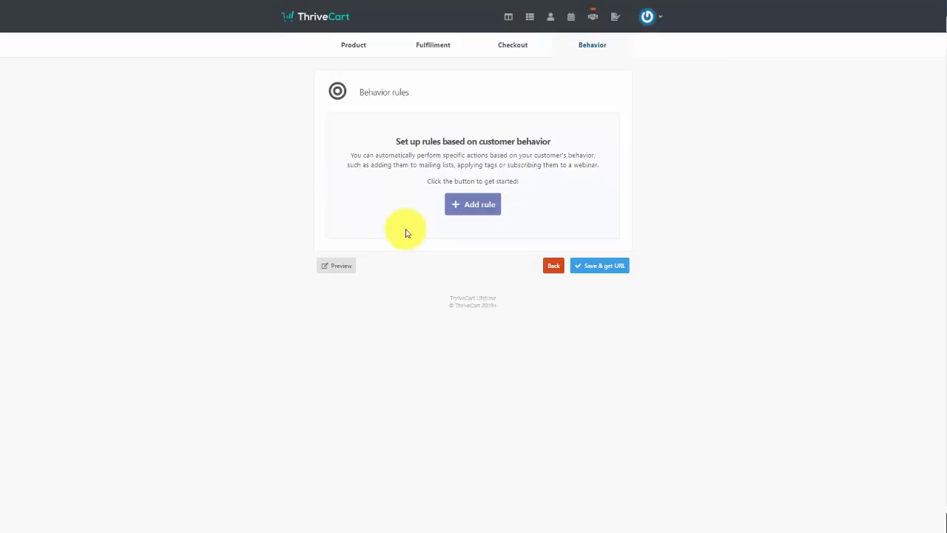
click(601, 268)
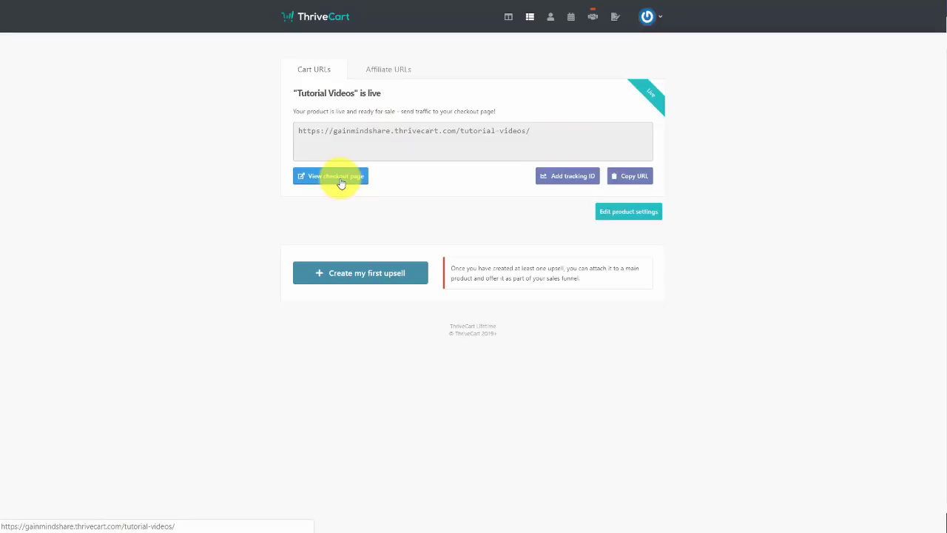
Switch Tutorial Videos to Test mode, save it, and select its checkout URL
click(341, 181)
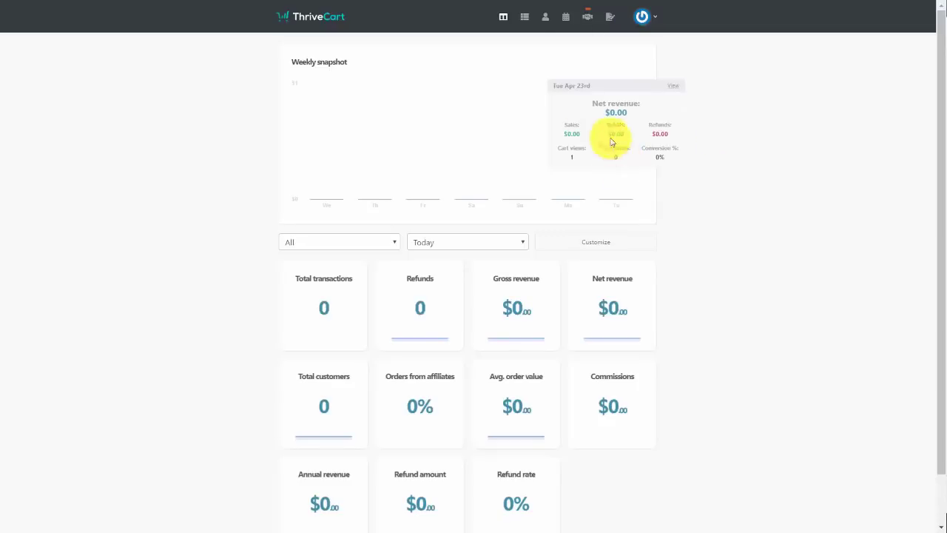
click(522, 15)
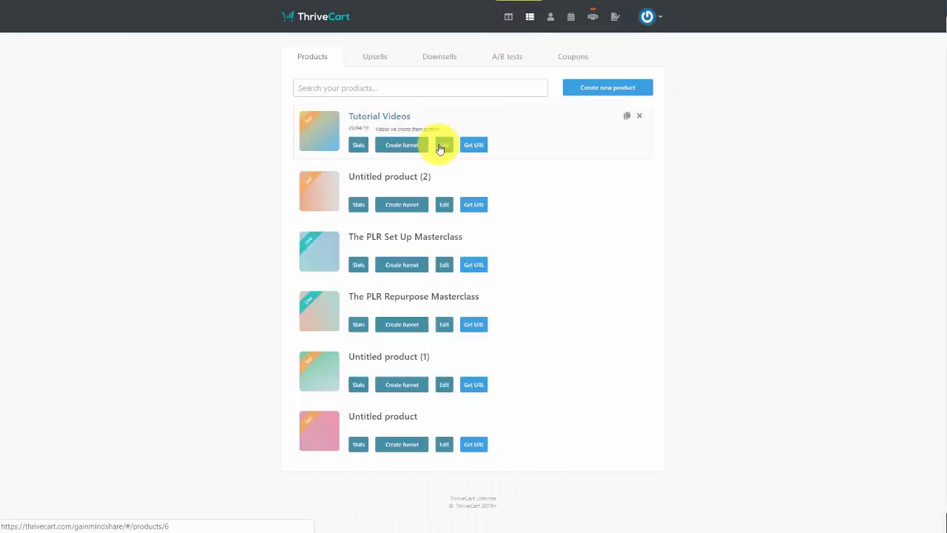
click(445, 146)
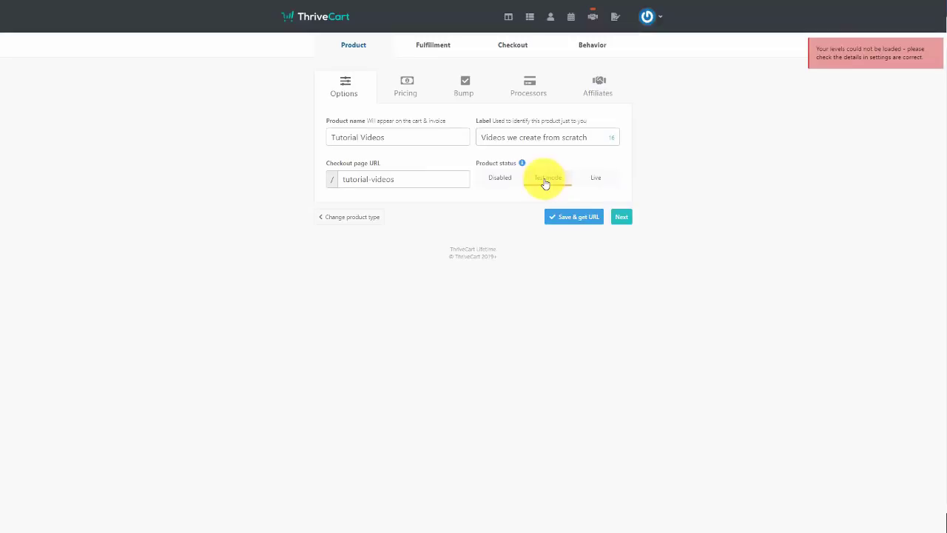
click(576, 219)
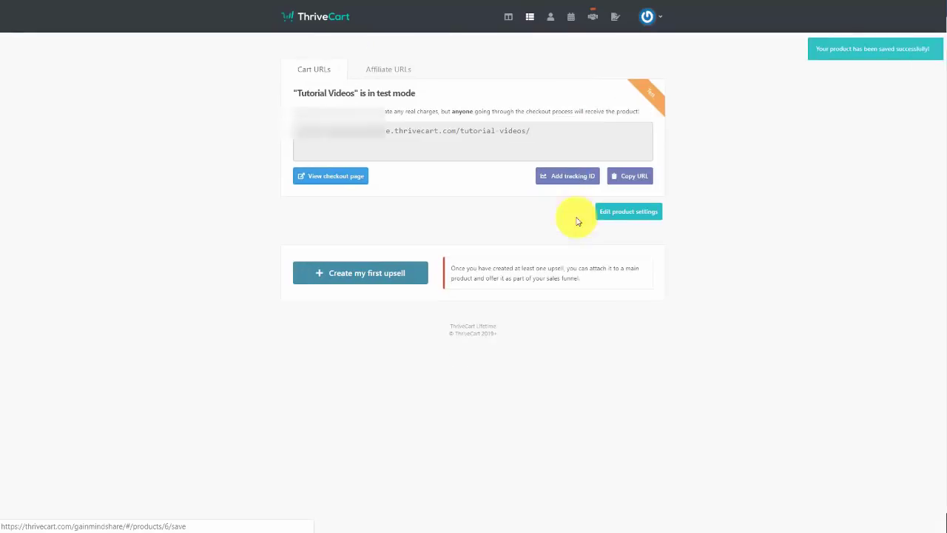
drag(537, 127, 292, 127)
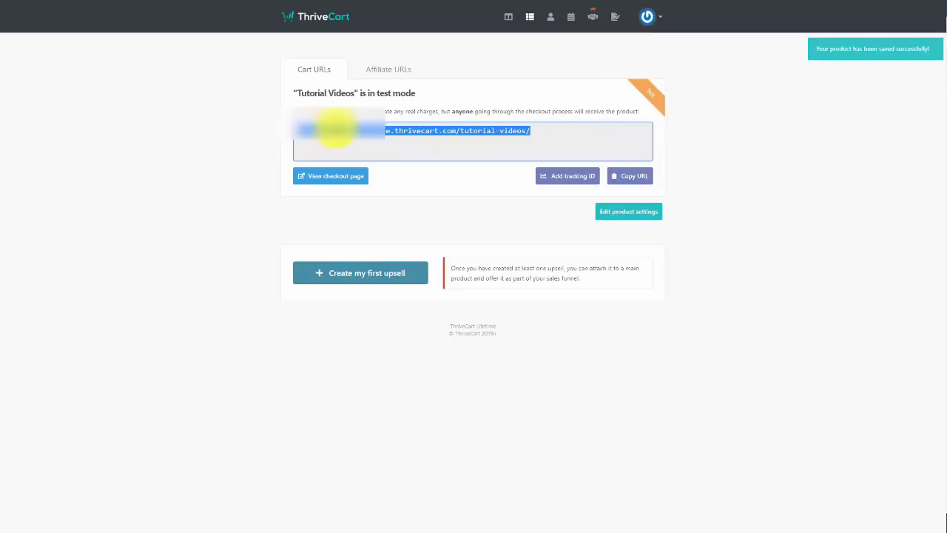
right_click(360, 142)
Copy the URL, enter the buyer's e-mail, complete the $17 test order and view the invoice
click(360, 139)
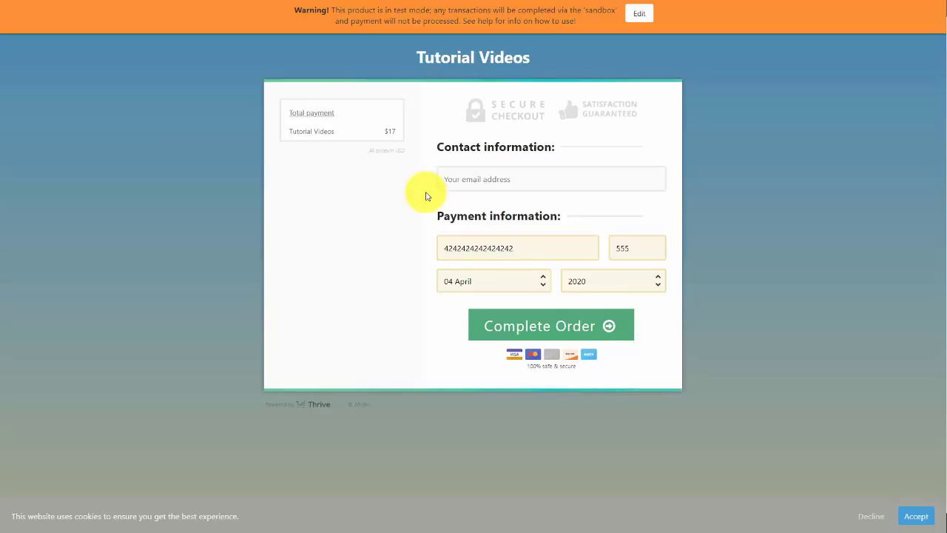
click(434, 182)
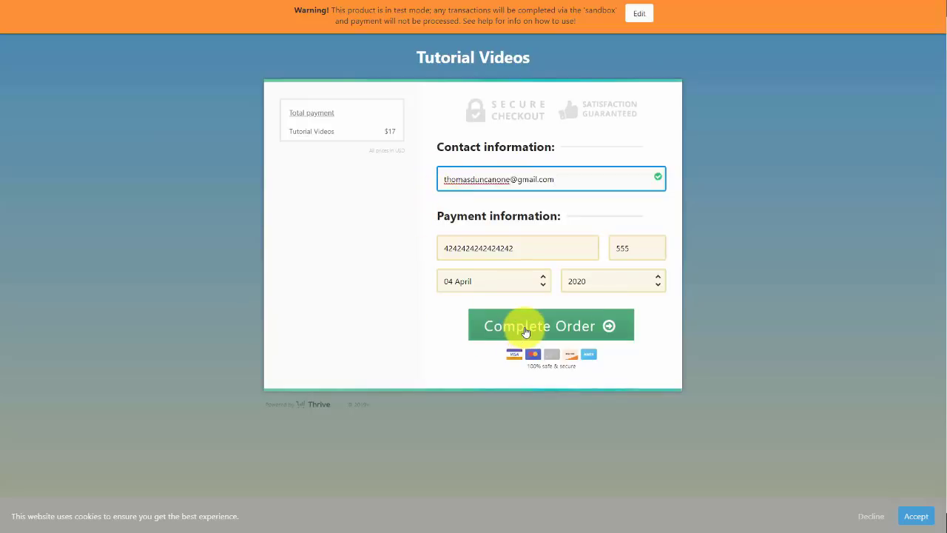
click(524, 330)
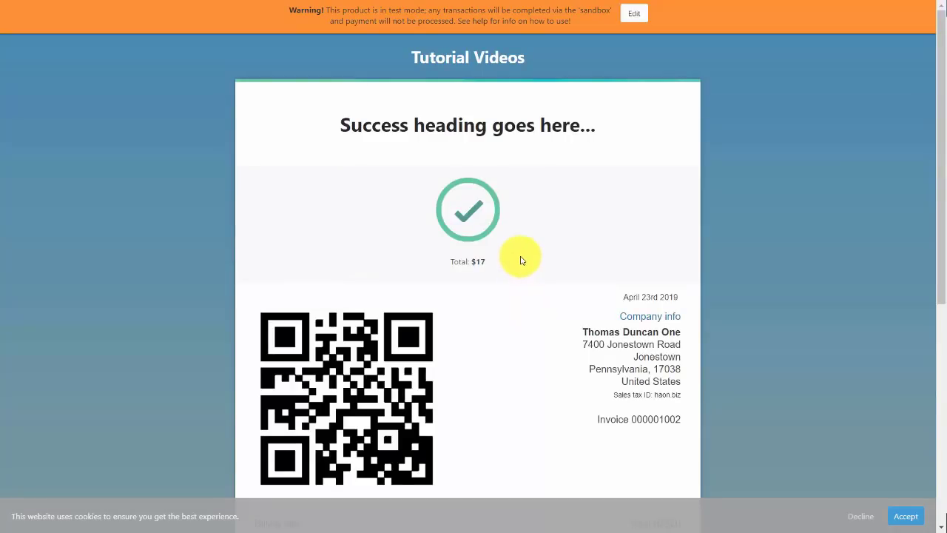
scroll(522, 261, down, 5)
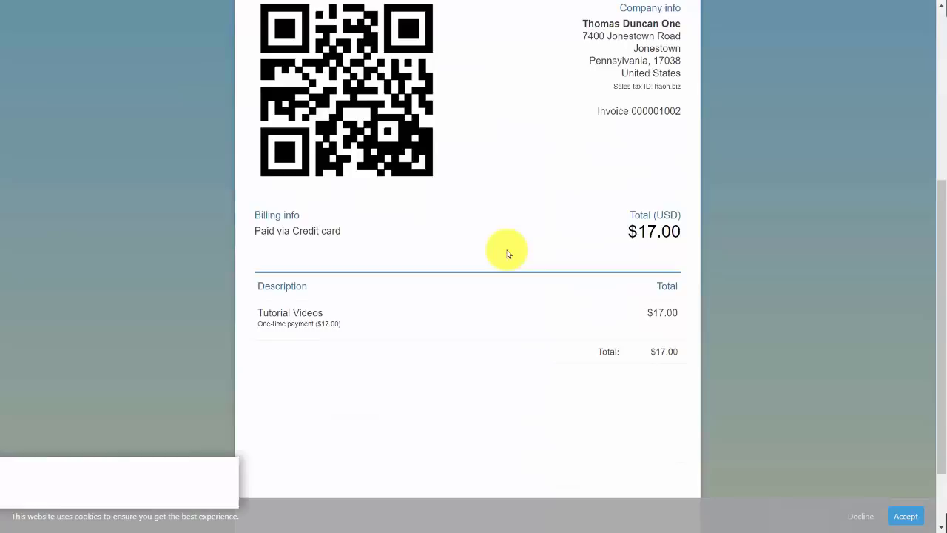
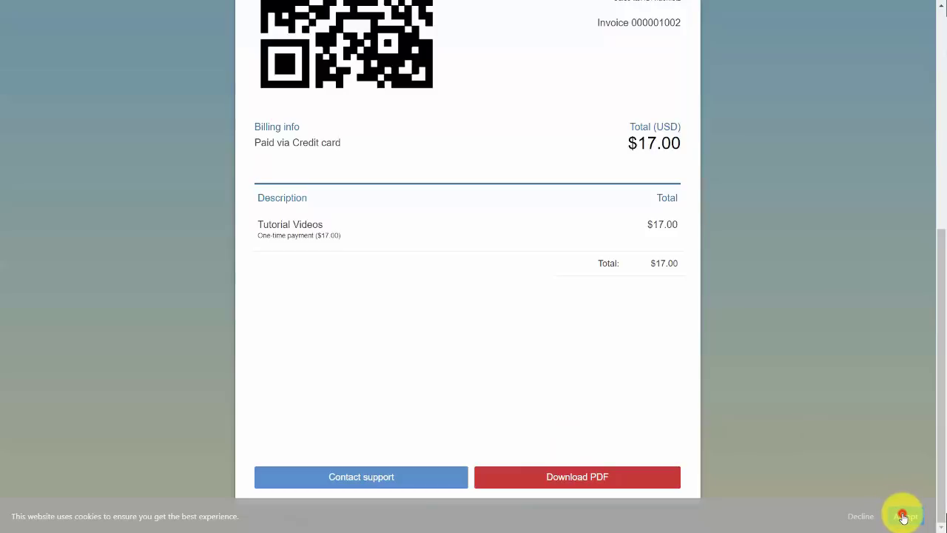
Accept the cookie notice shown on the customer invoice
click(902, 516)
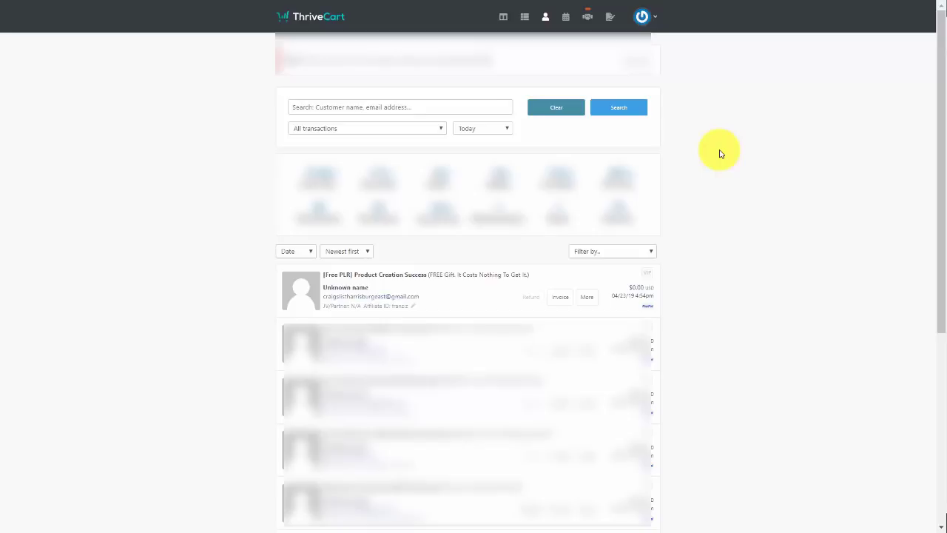
Look up the customer's order in Transactions, read its invoice, then view their purchases
click(546, 19)
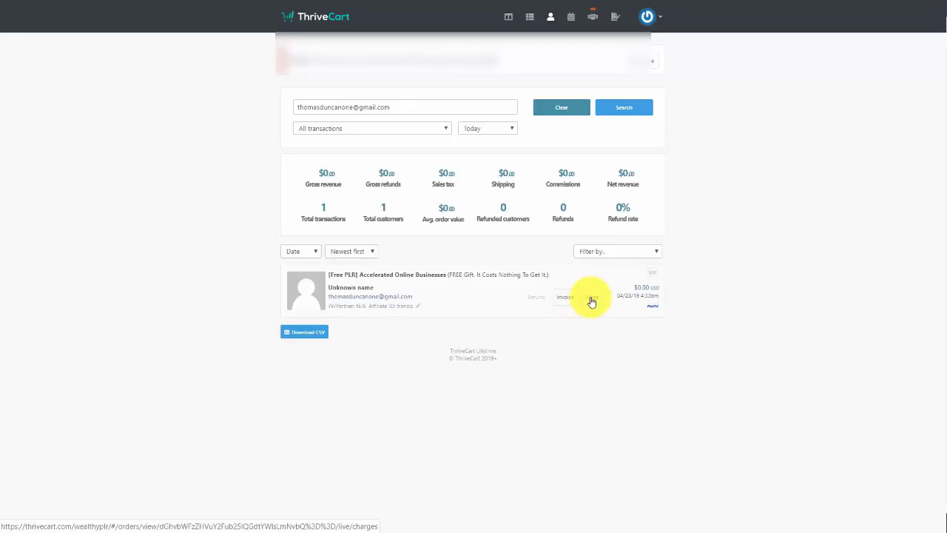
click(564, 299)
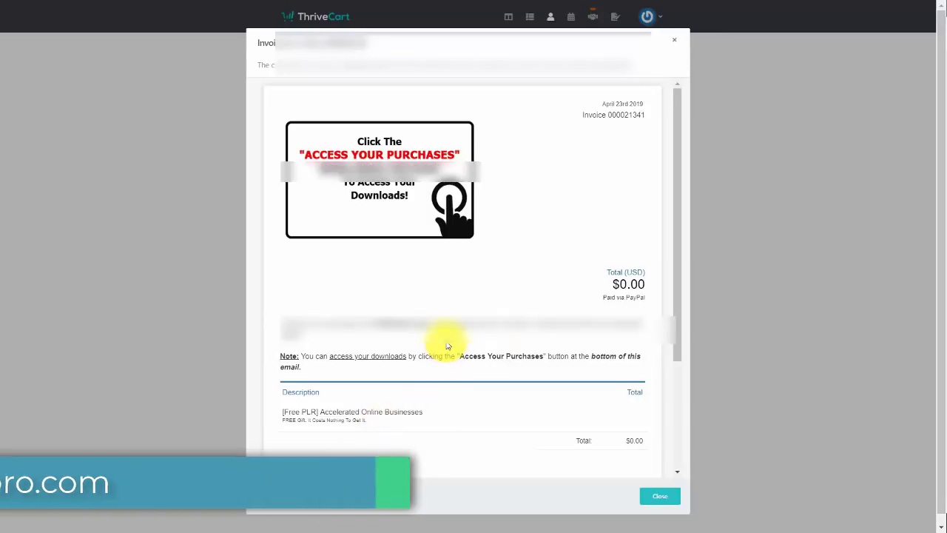
scroll(452, 352, down, 3)
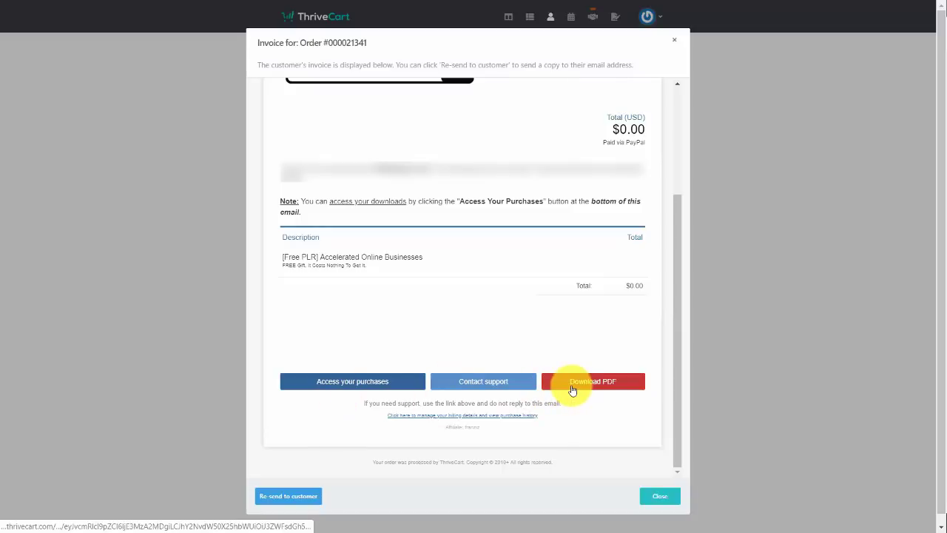
key(Escape)
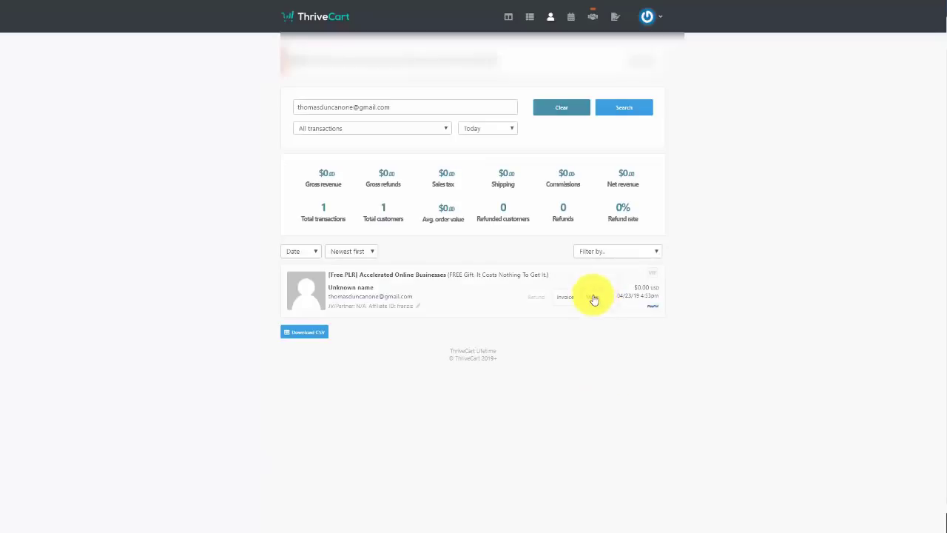
click(592, 299)
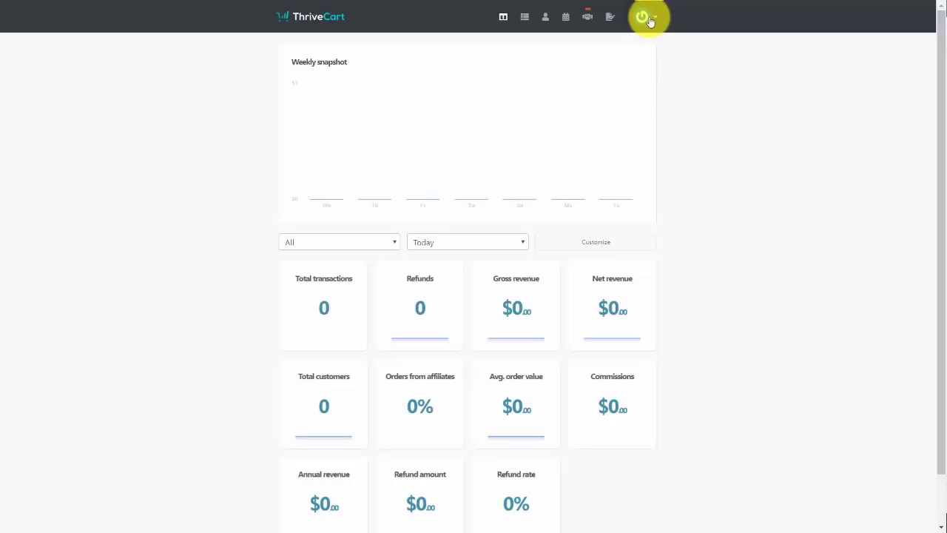
Go to Settings > Account-wide settings > Customer hub and focus the hub's email field
click(646, 18)
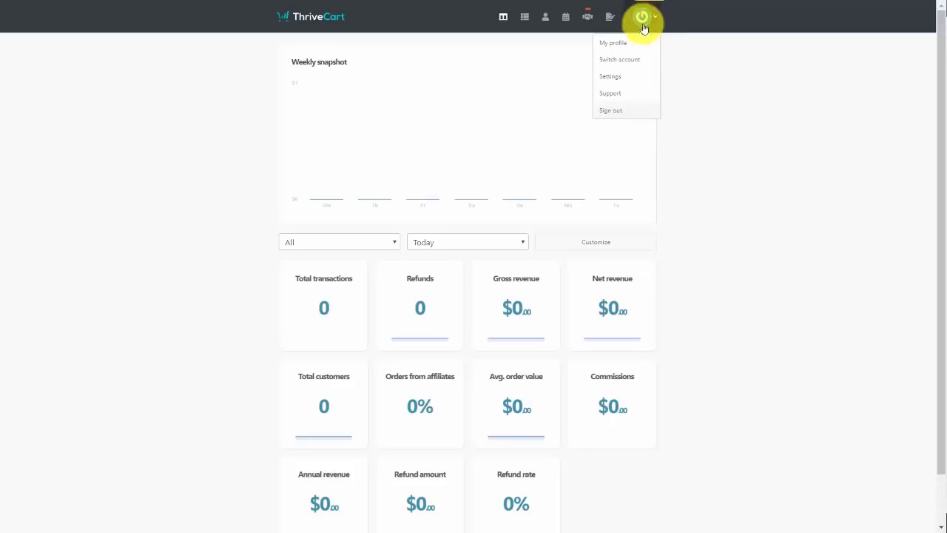
click(617, 77)
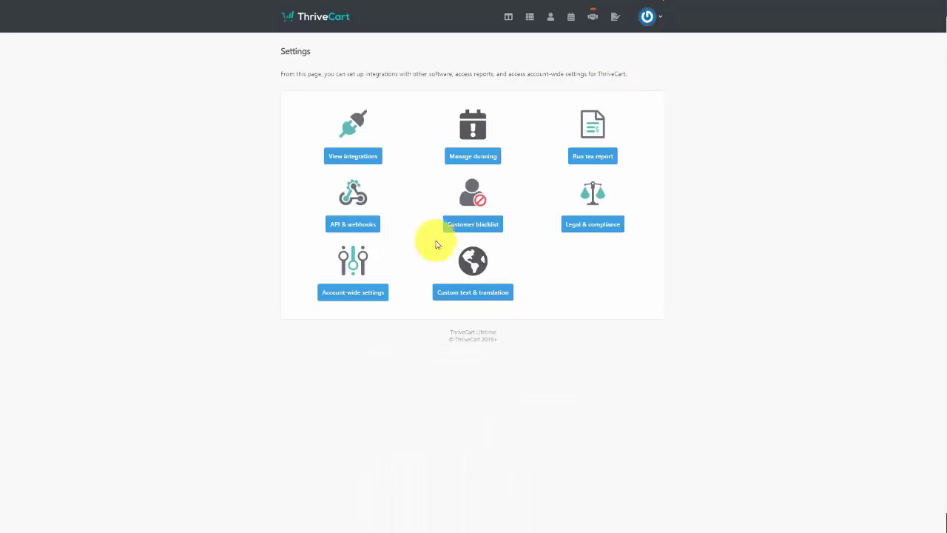
click(357, 299)
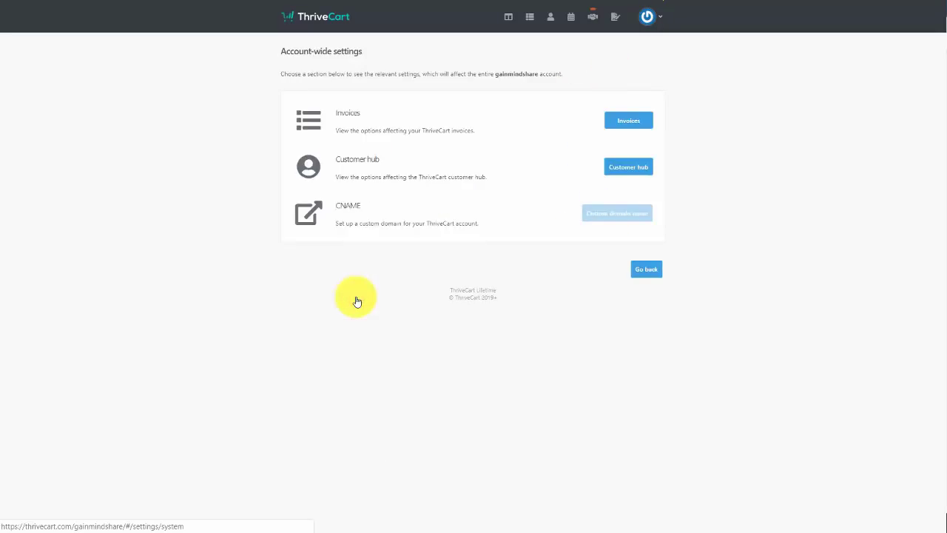
click(611, 167)
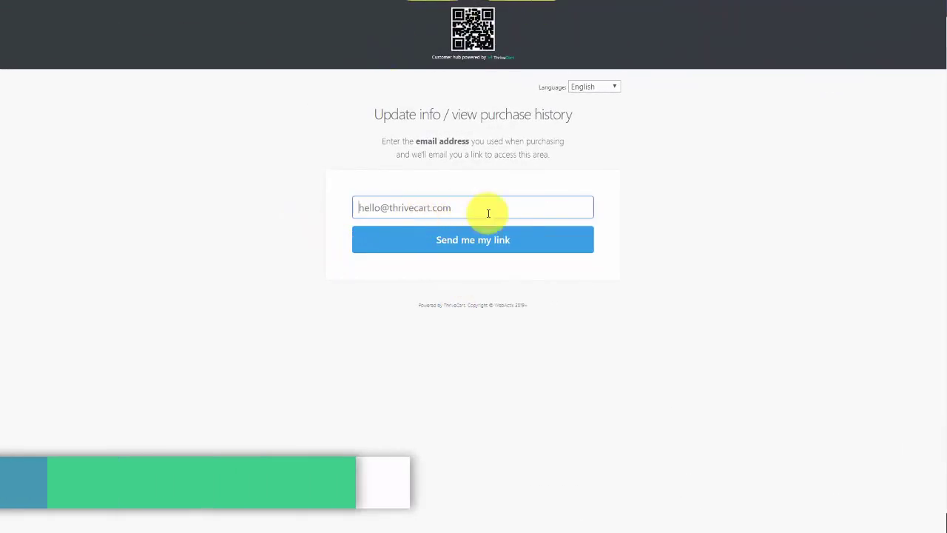
click(424, 207)
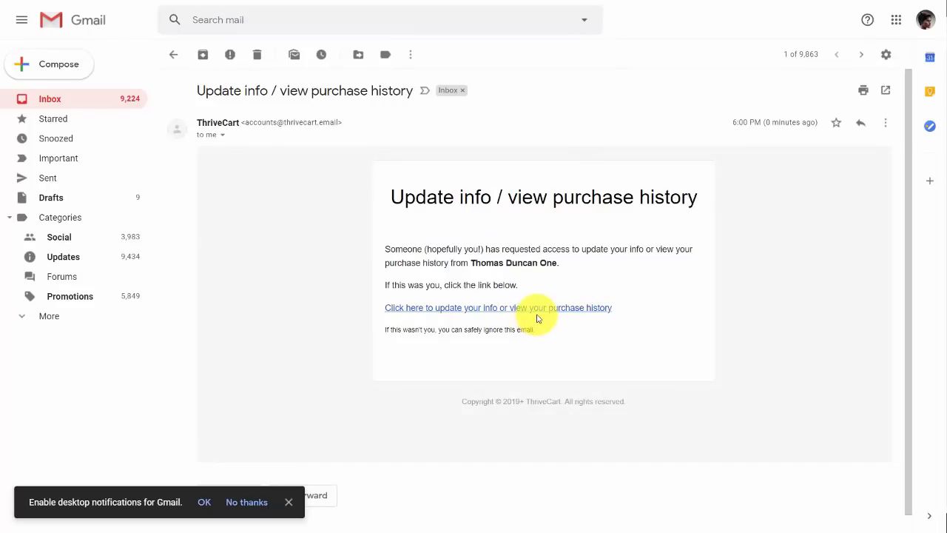
Follow the 'Click here to update your info' link in the update-info email
click(538, 309)
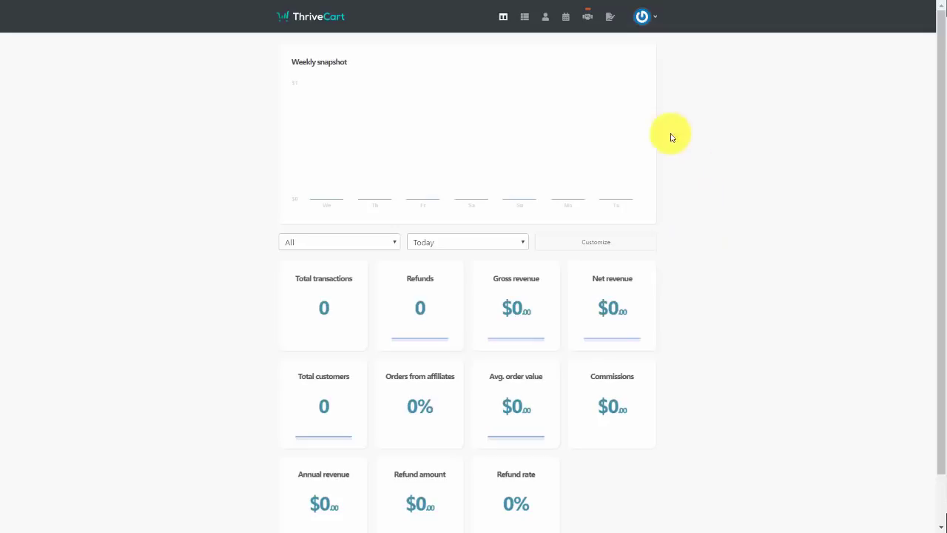
Edit Tutorial Videos and enable 'Do you want affiliates to promote this product?' on its Affiliates tab
click(524, 16)
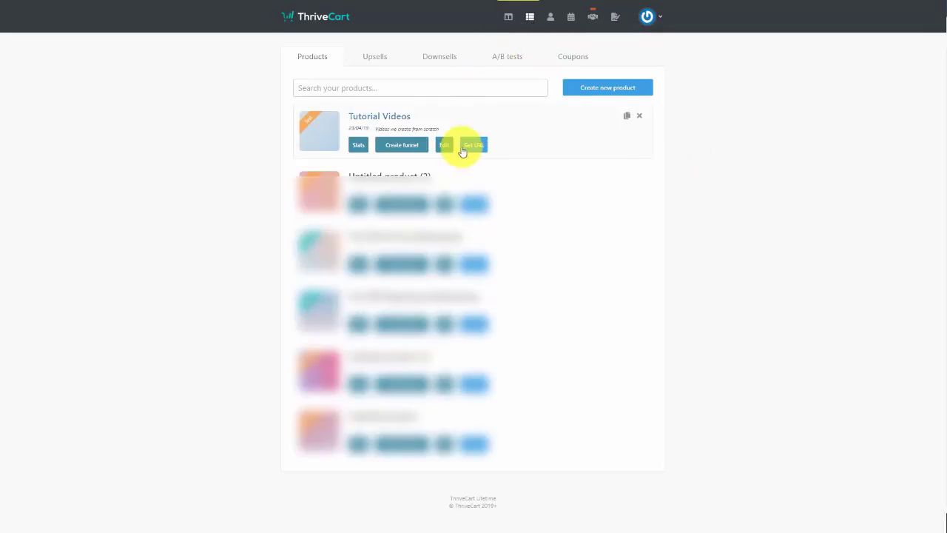
click(441, 144)
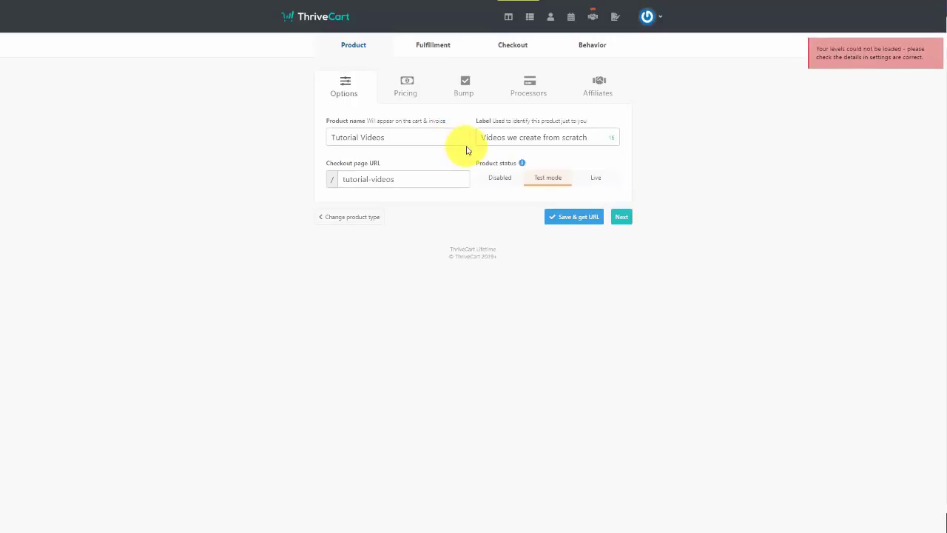
click(600, 86)
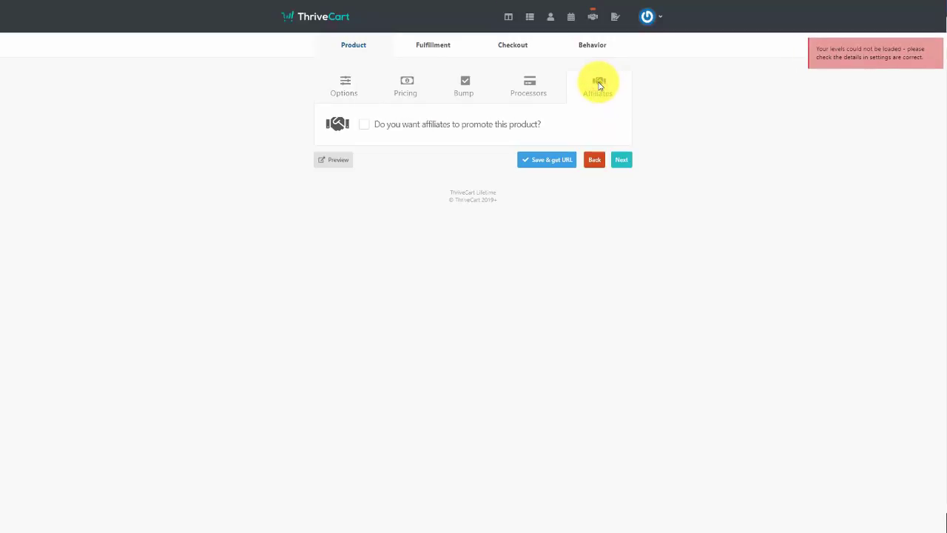
click(365, 125)
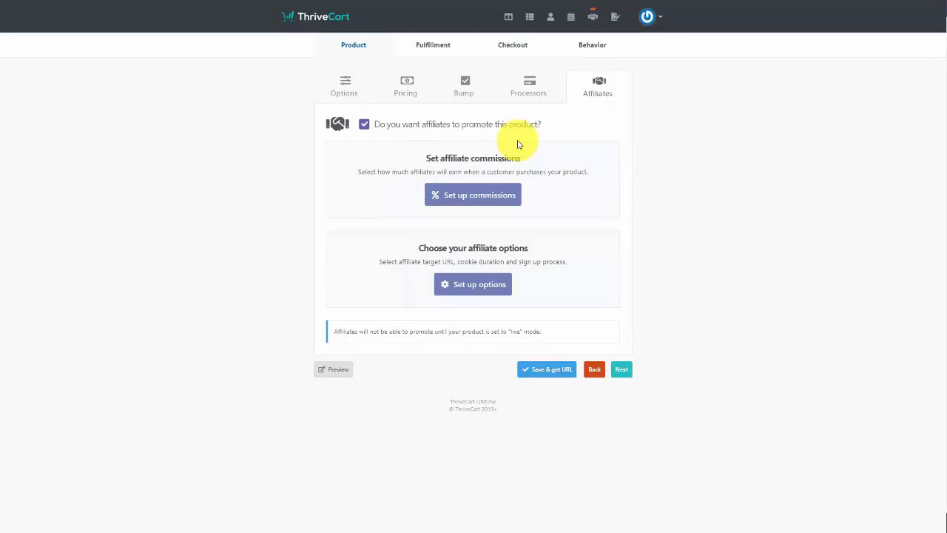
Set up a 50% affiliate commission due after 30 days and save it
click(476, 199)
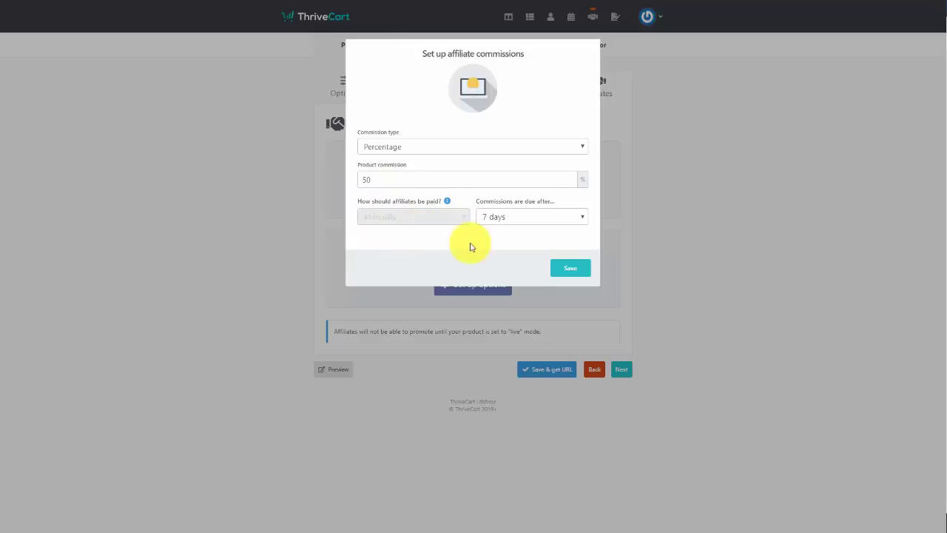
click(541, 219)
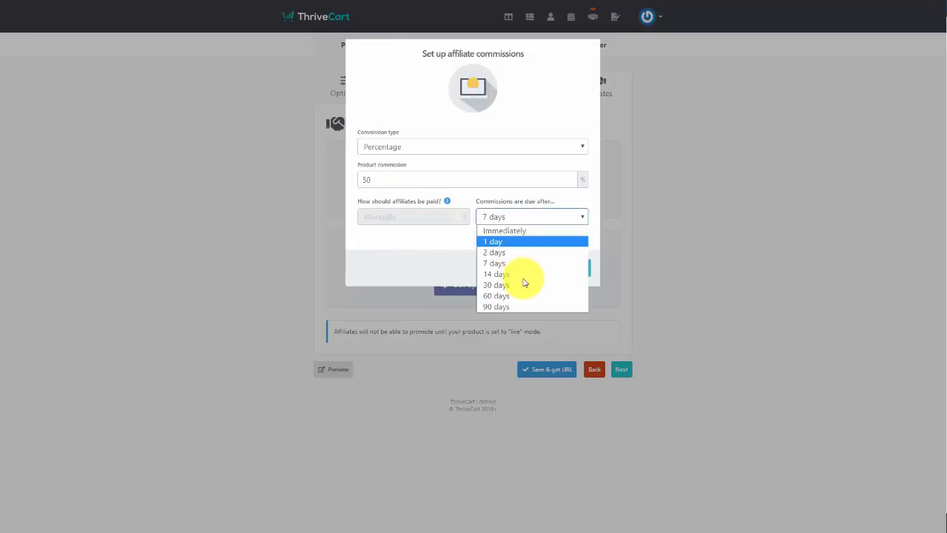
click(522, 285)
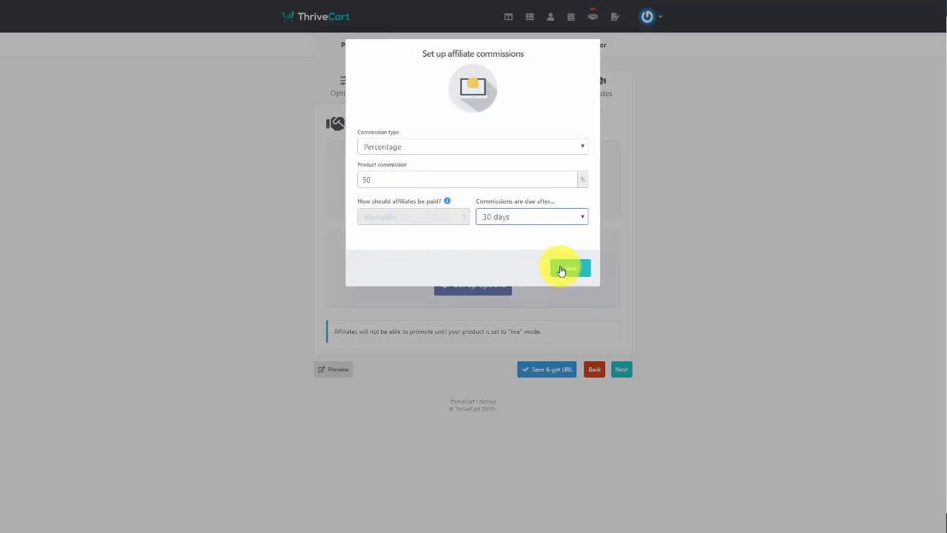
click(569, 268)
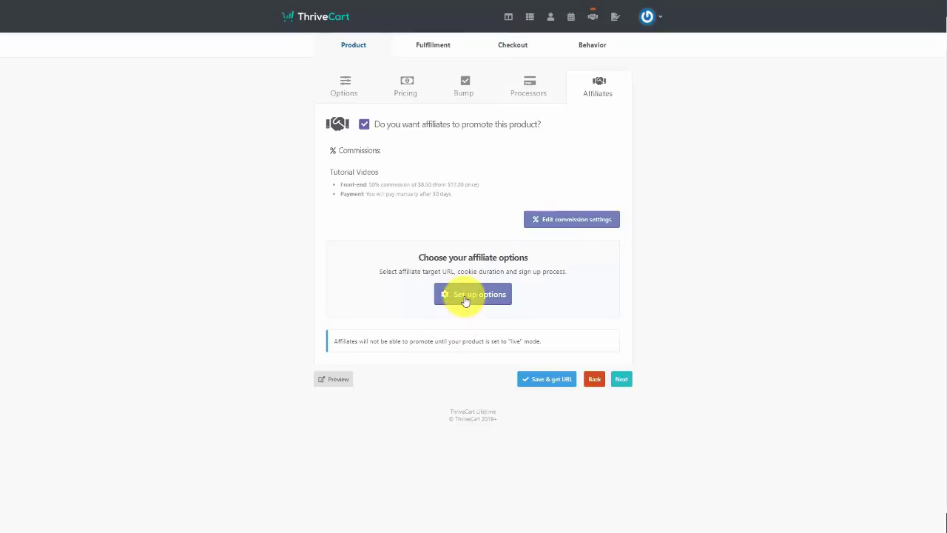
In the affiliate options, require manual approval for new affiliate sign-ups
click(464, 300)
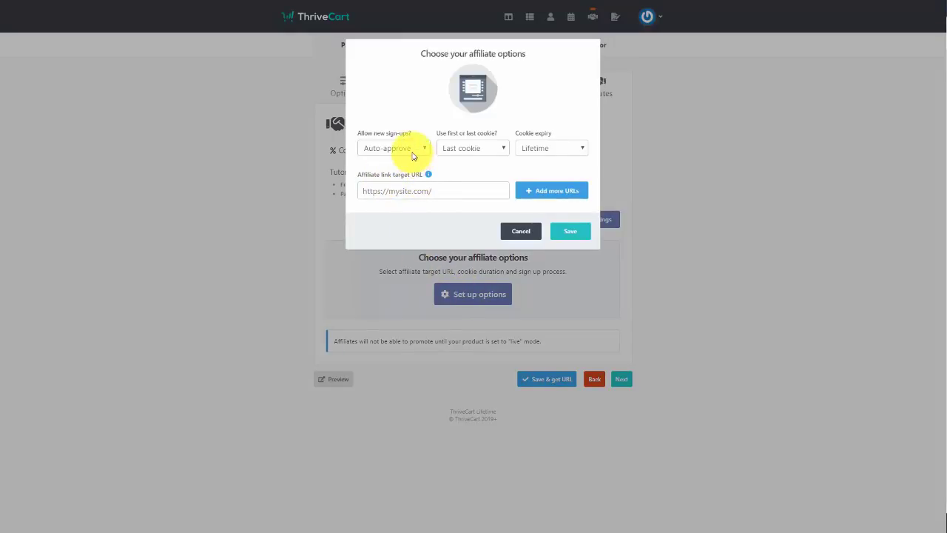
click(413, 153)
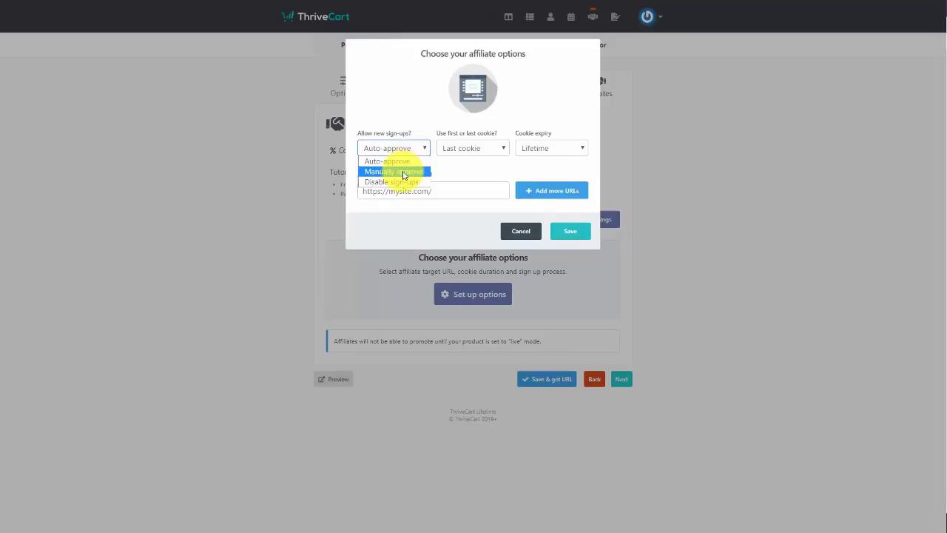
click(405, 174)
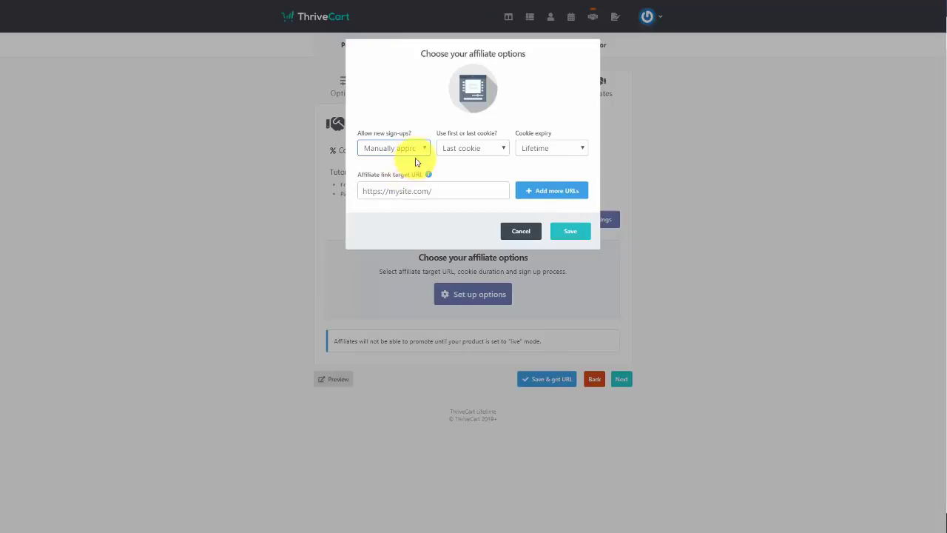
click(417, 154)
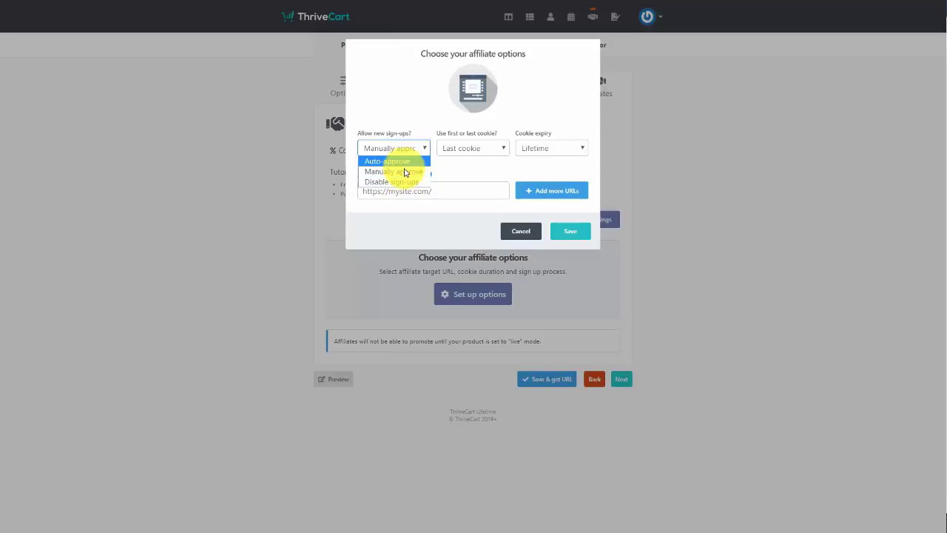
click(403, 171)
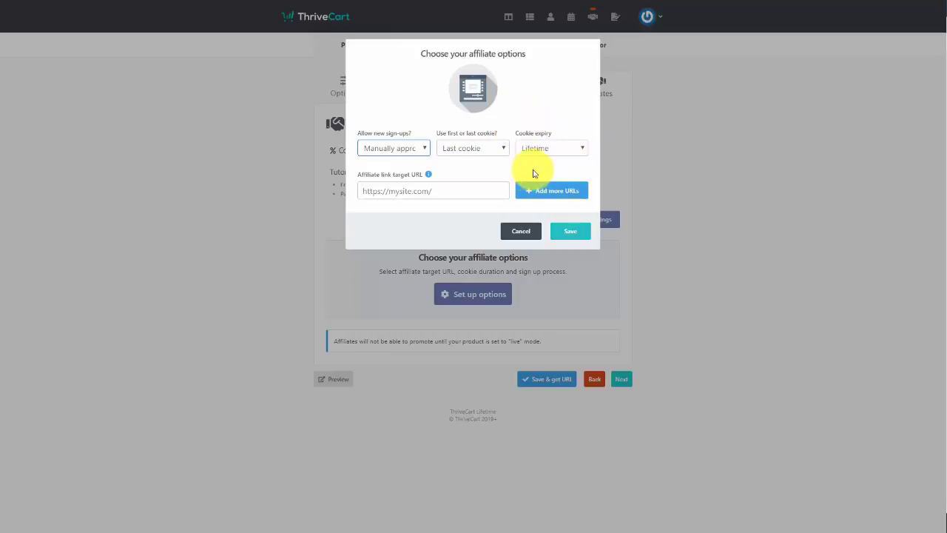
Keep Lifetime cookie expiry, paste the update-info page URL as link target, and save
click(549, 150)
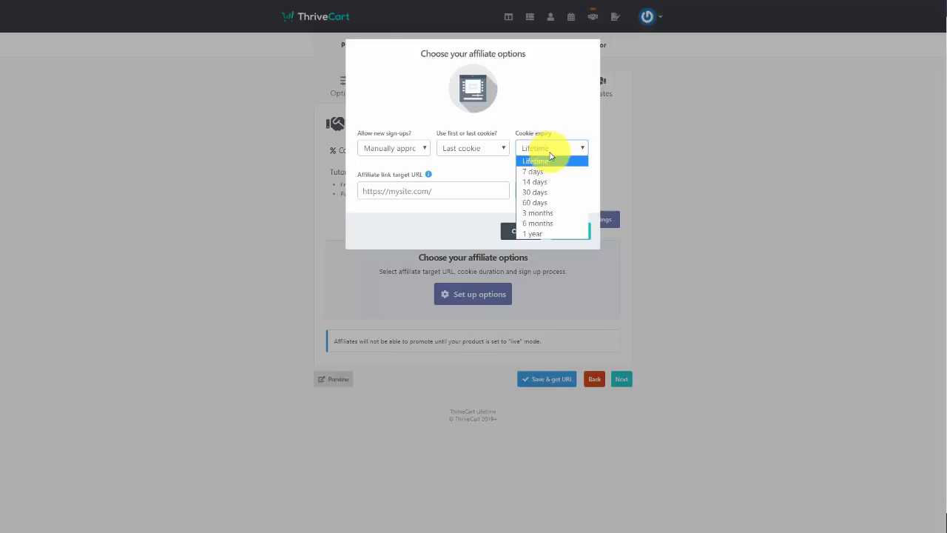
click(550, 160)
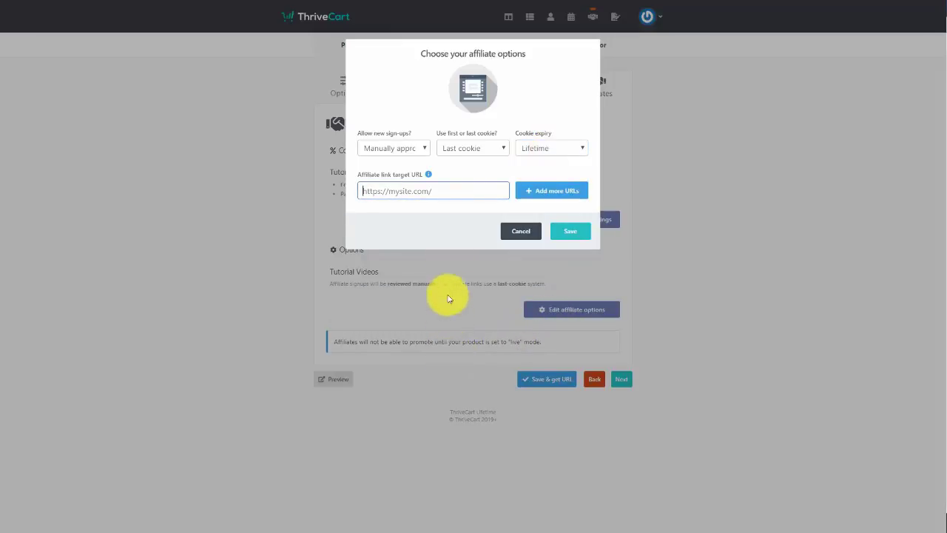
click(422, 190)
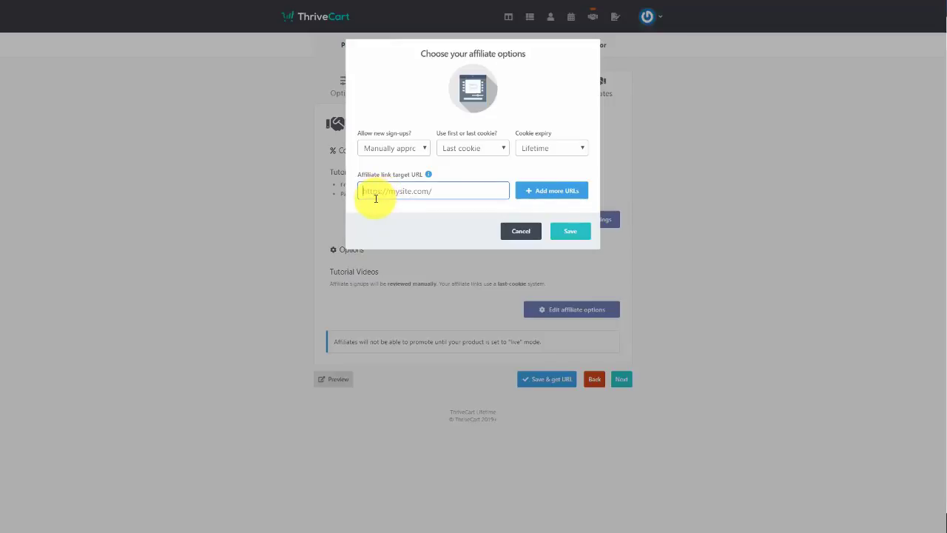
key(ctrl+v)
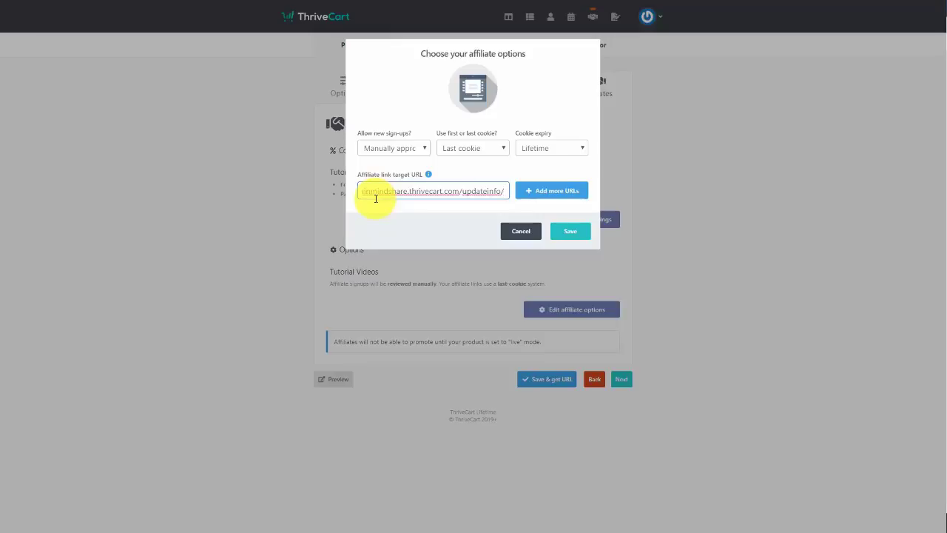
click(565, 234)
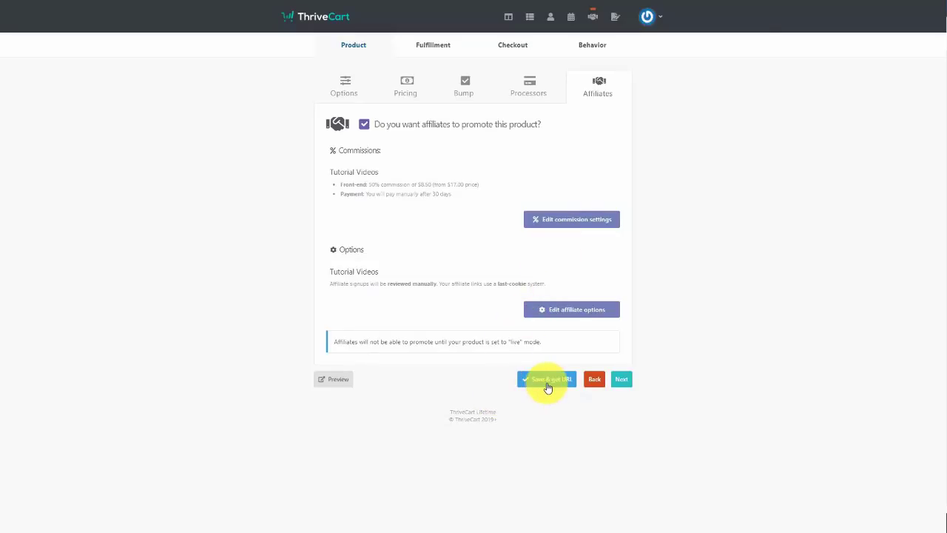
Save the product, copy its affiliate sign-up URL, and show the embeddable sign-up button code
click(548, 381)
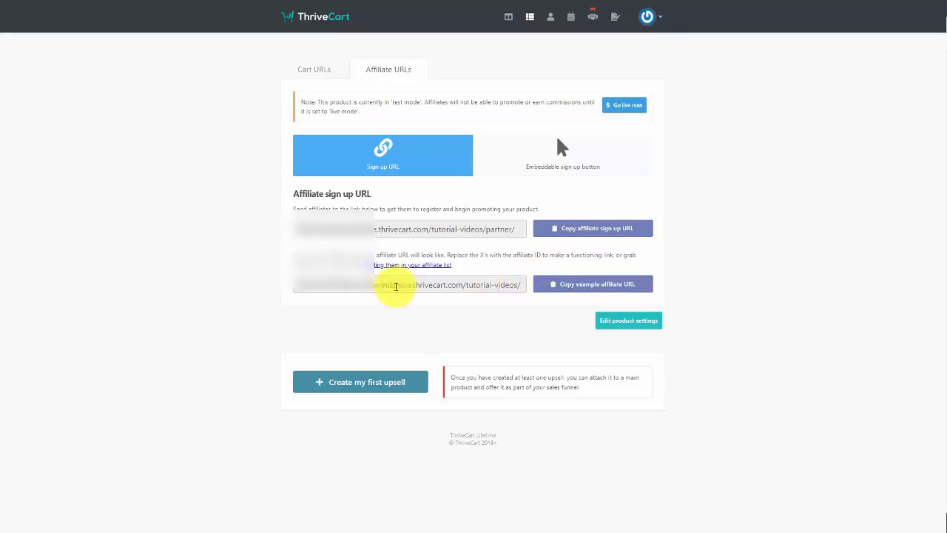
click(568, 231)
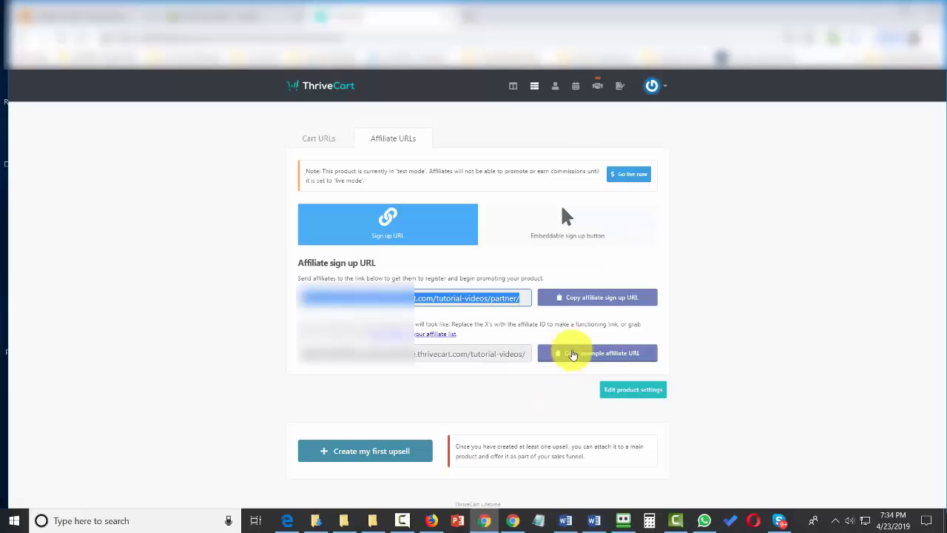
click(564, 221)
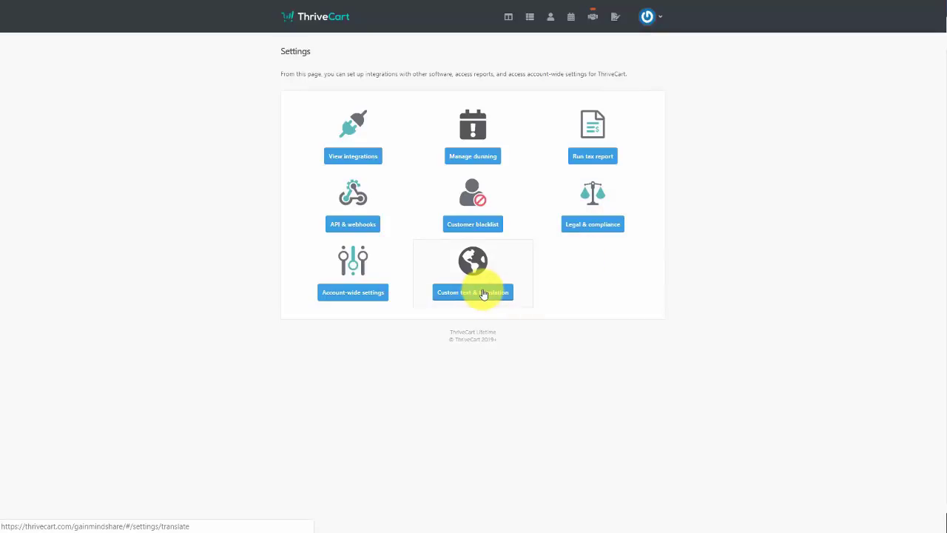
Look through the account-wide settings and the customer blacklist
click(368, 294)
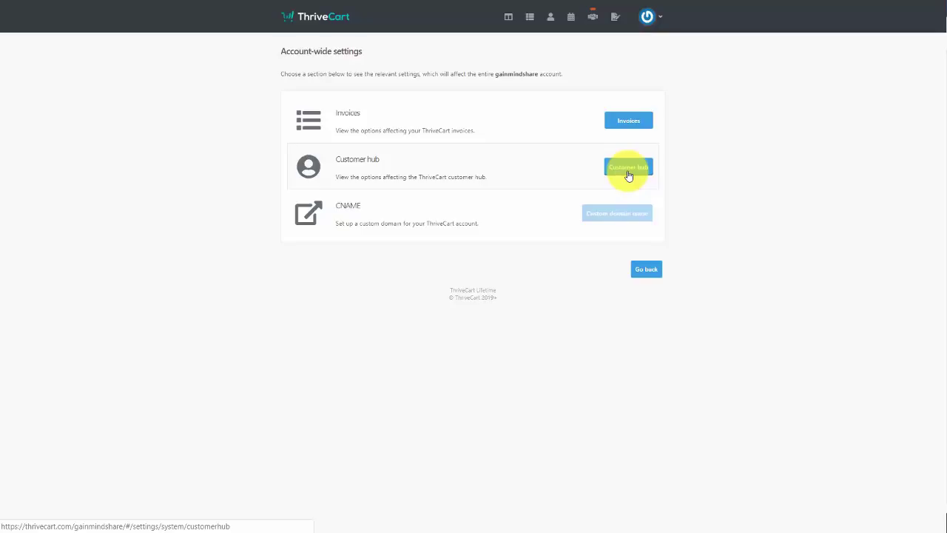
click(648, 269)
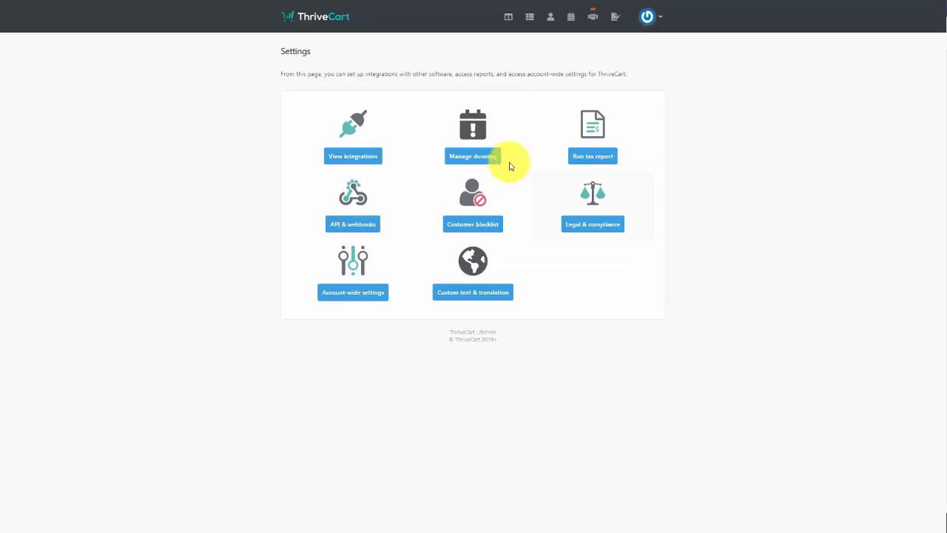
click(482, 229)
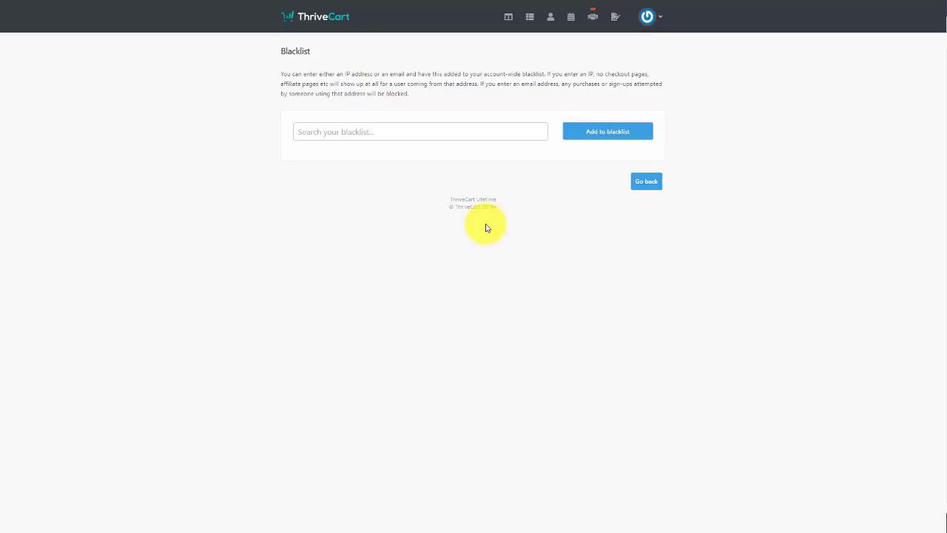
click(635, 181)
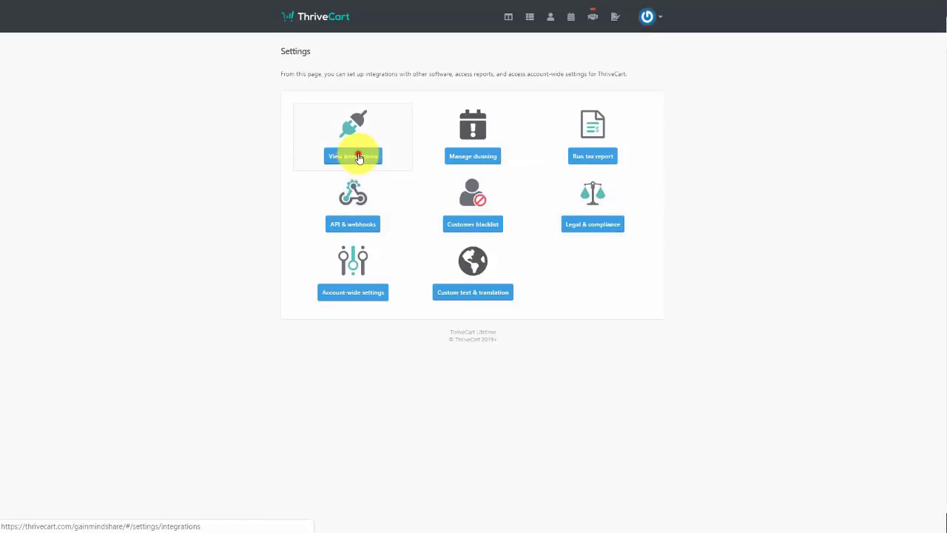
Browse the Payment gateway, Autoresponder and Membership integration categories
click(358, 157)
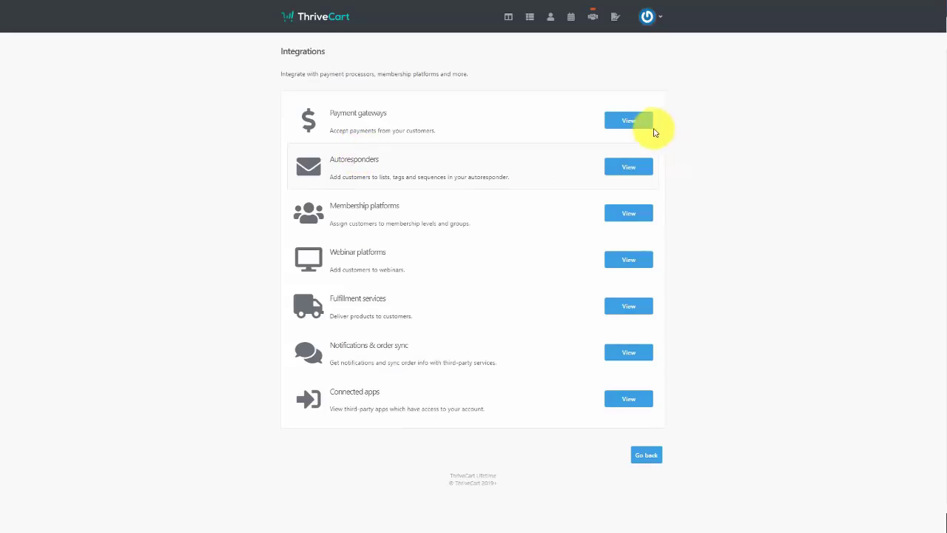
click(635, 122)
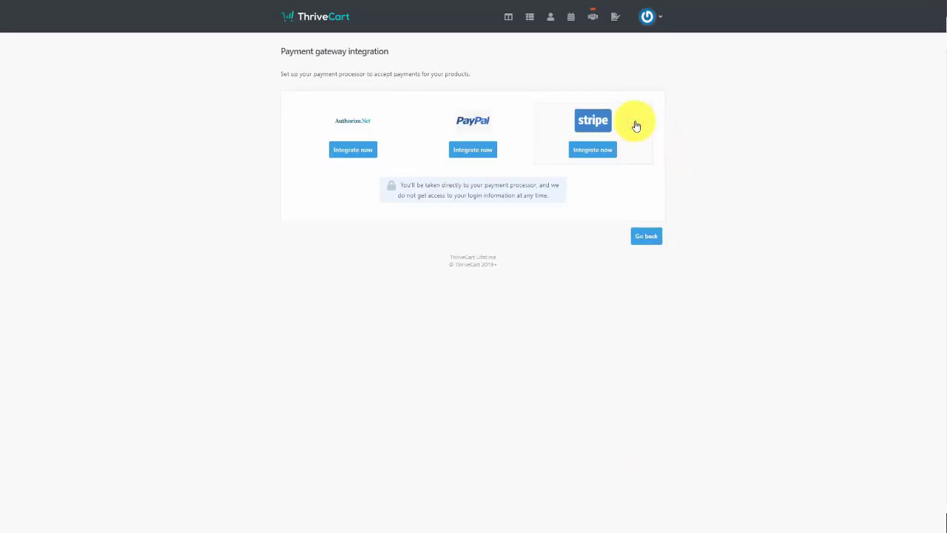
key(alt+Left)
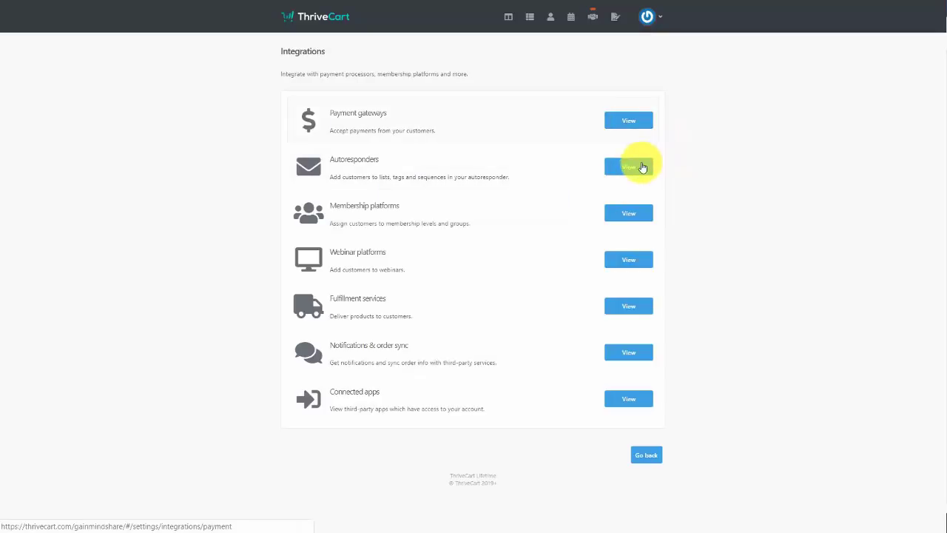
click(630, 168)
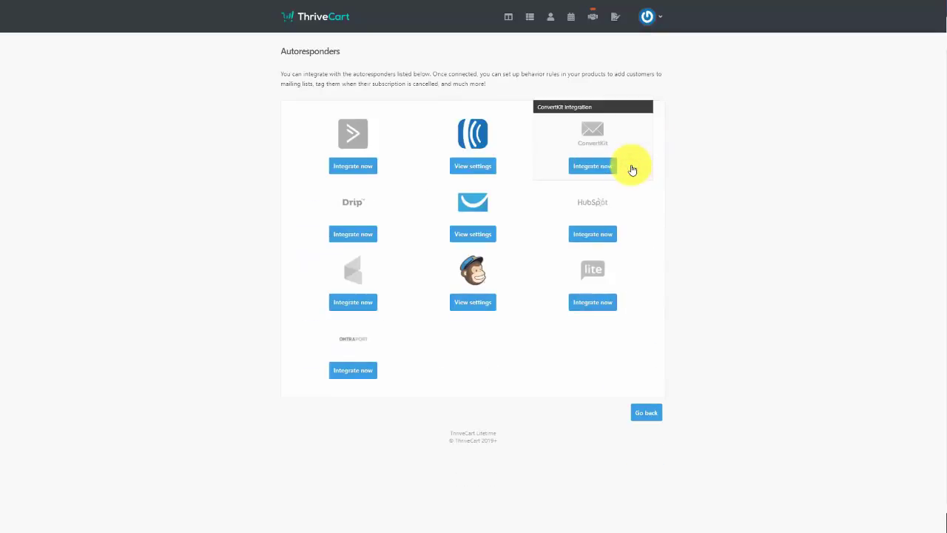
key(alt+Left)
click(630, 215)
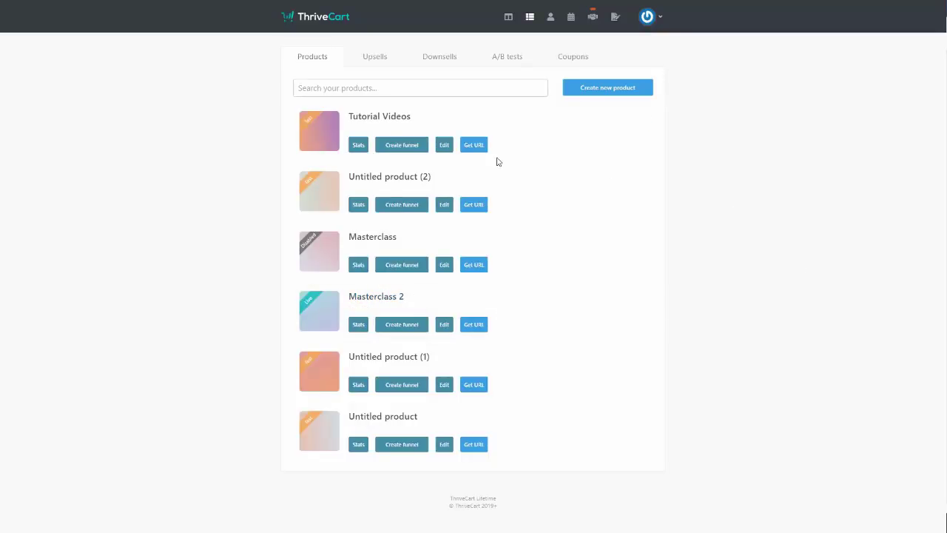
Review the Tutorial Videos product's Affiliates tab and its available payment types
click(447, 147)
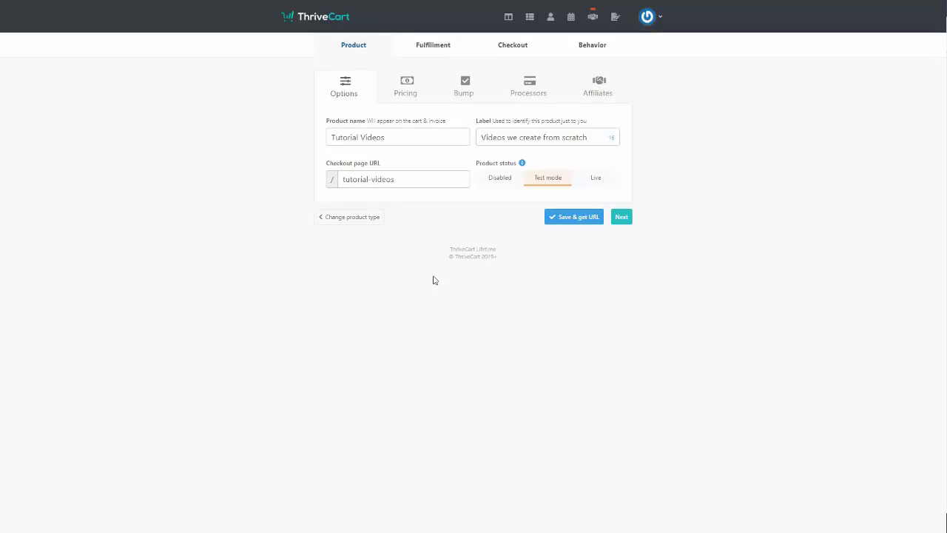
click(602, 88)
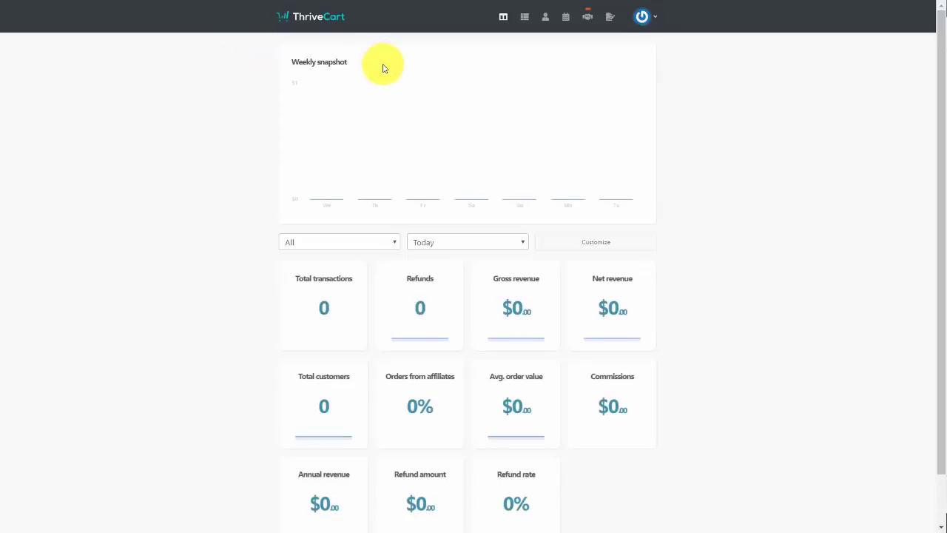
click(525, 17)
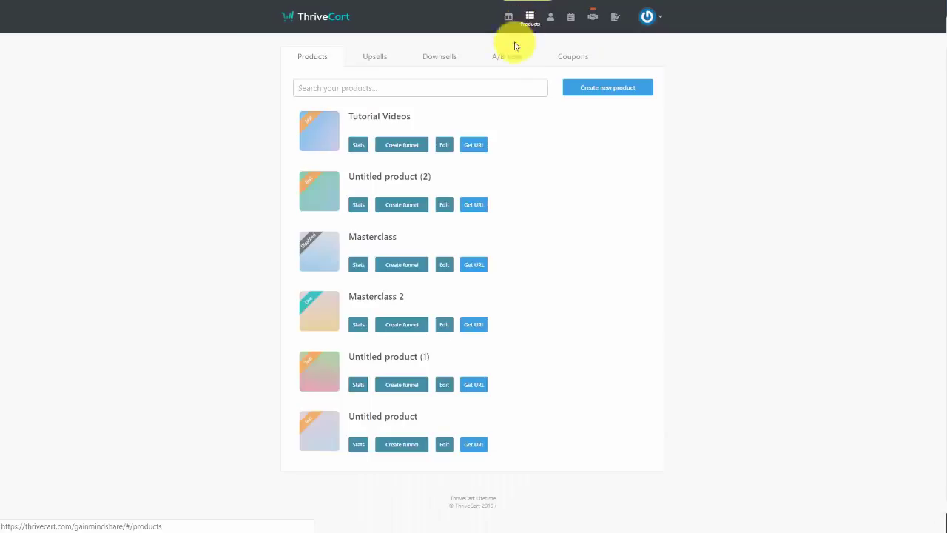
click(447, 145)
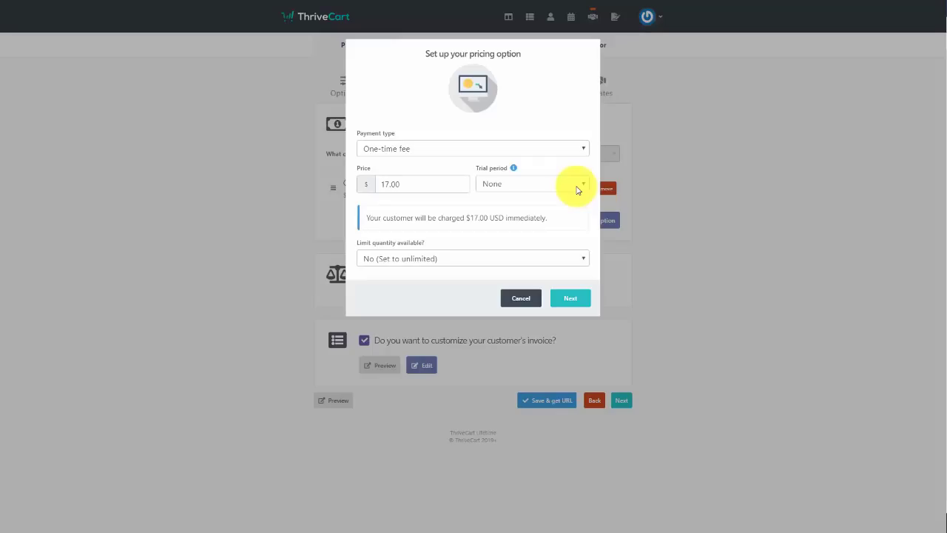
click(455, 149)
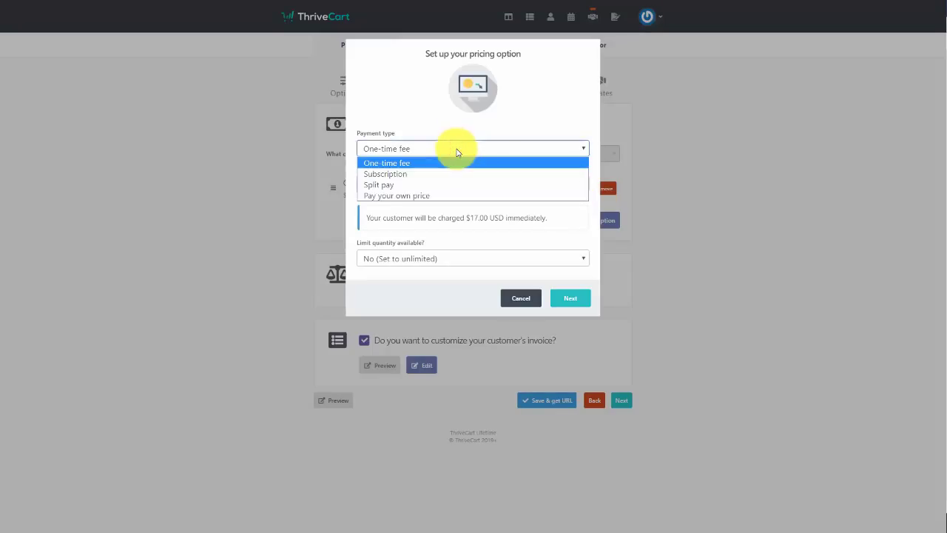
click(592, 18)
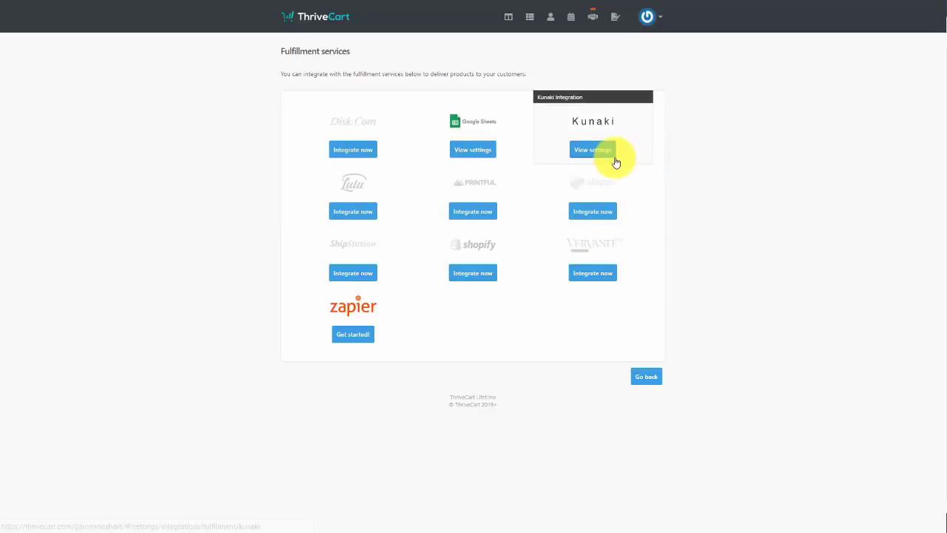
Review the dashboard and the upsells, downsells, A/B tests and coupons lists, ending on upsells
click(593, 150)
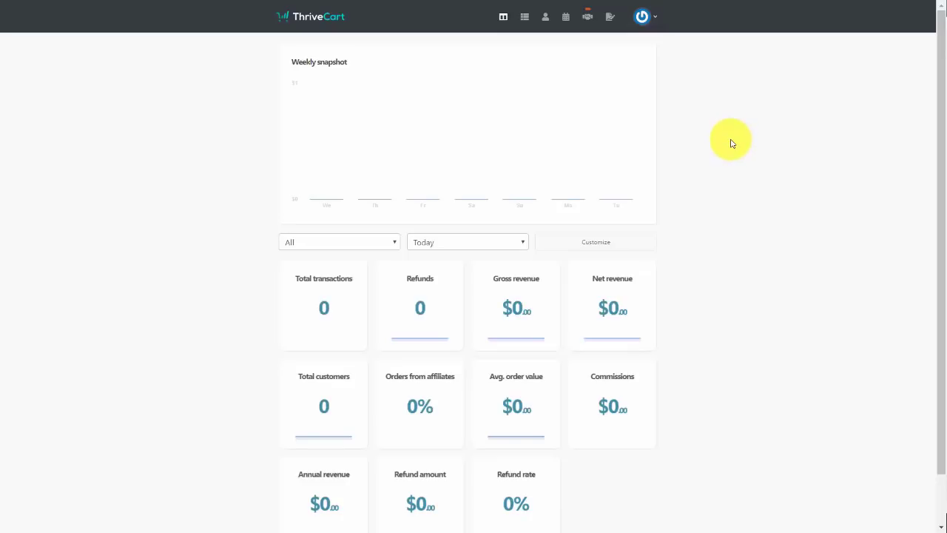
click(385, 60)
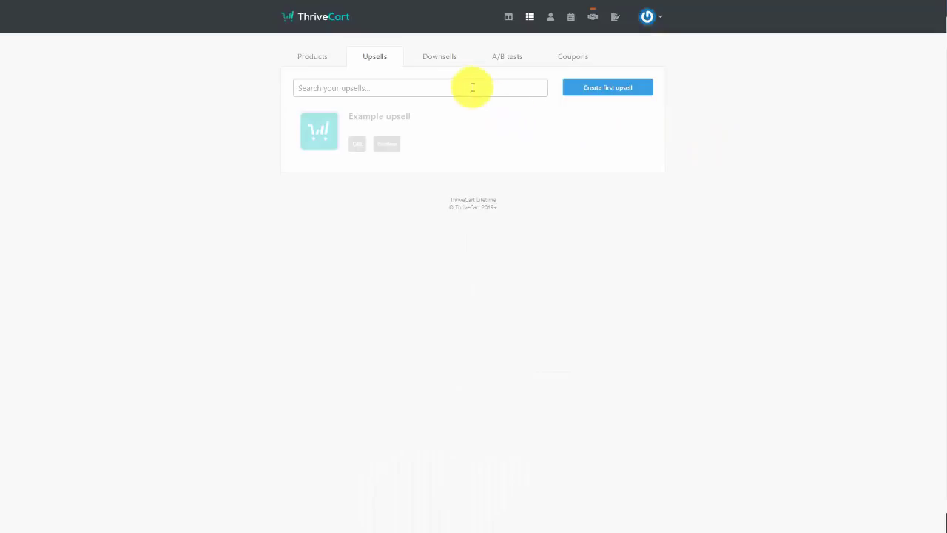
click(448, 64)
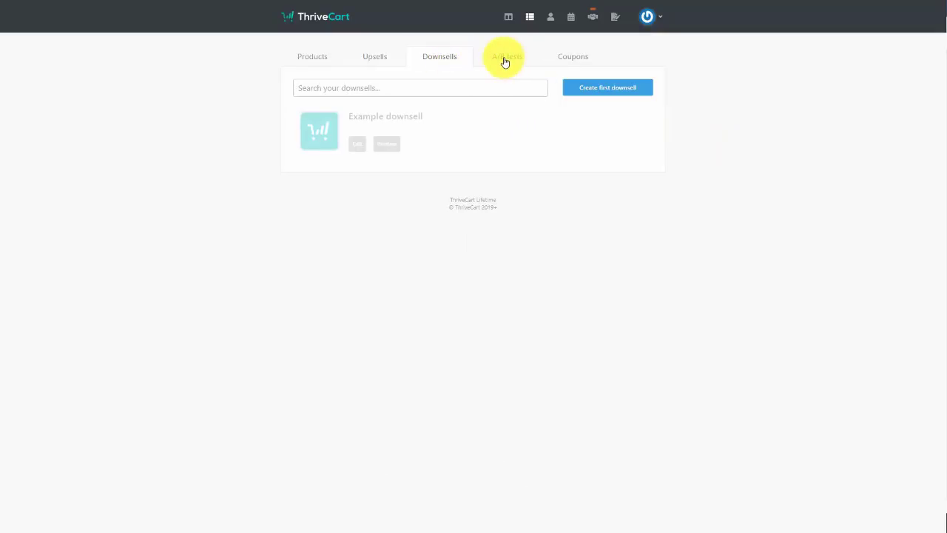
click(504, 58)
click(586, 58)
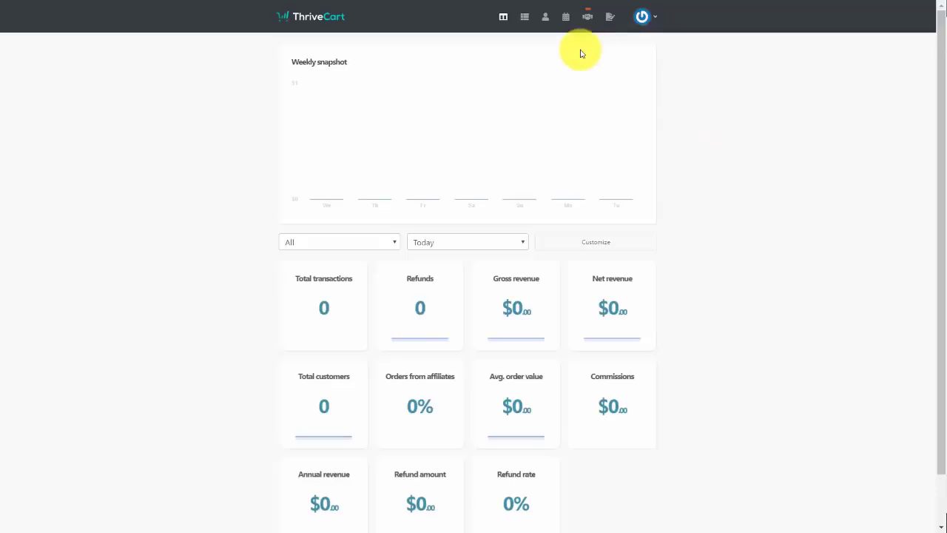
click(525, 19)
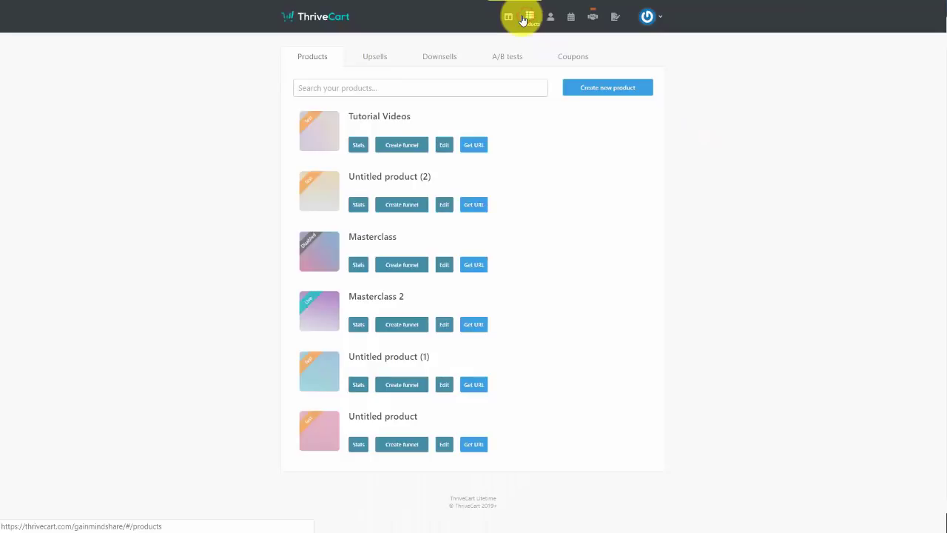
click(375, 58)
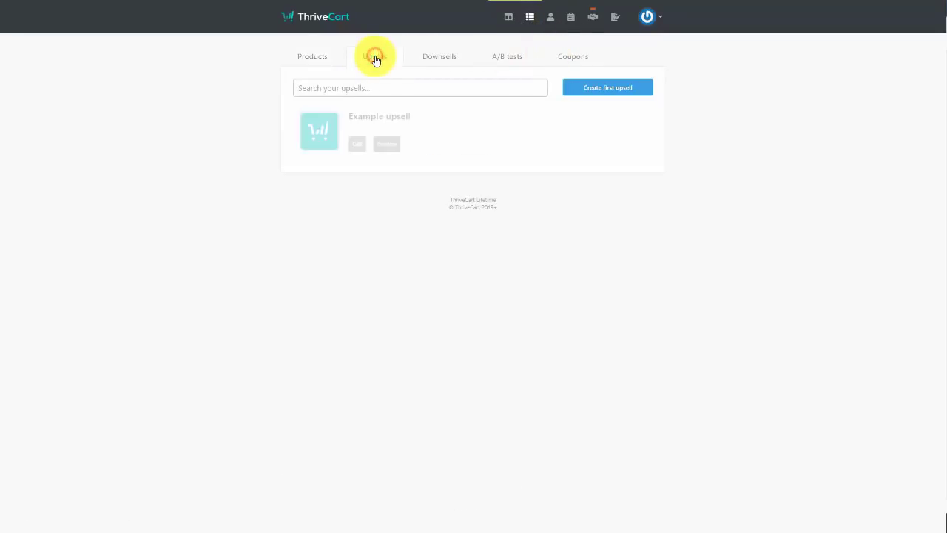
Start a new digital upsell and limit its sale quantity to 10
click(603, 91)
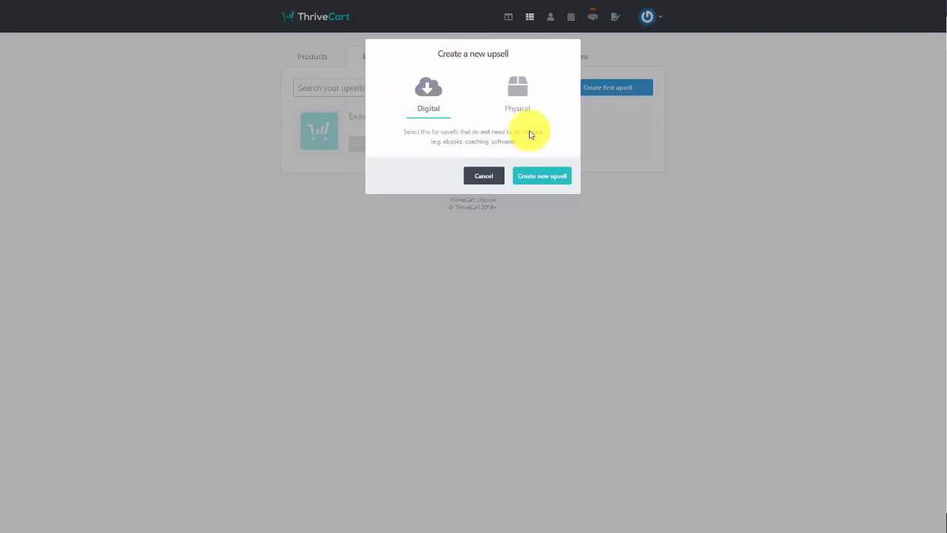
click(539, 177)
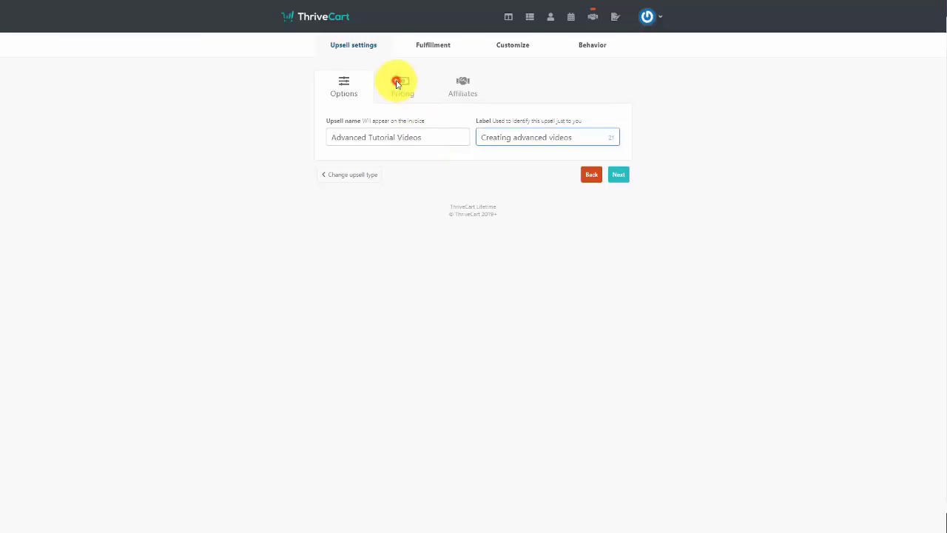
click(397, 85)
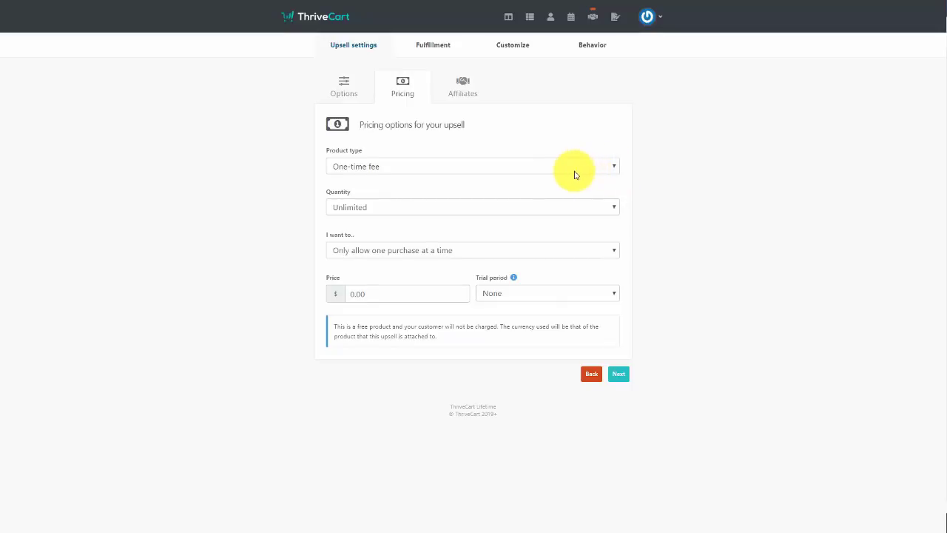
click(581, 208)
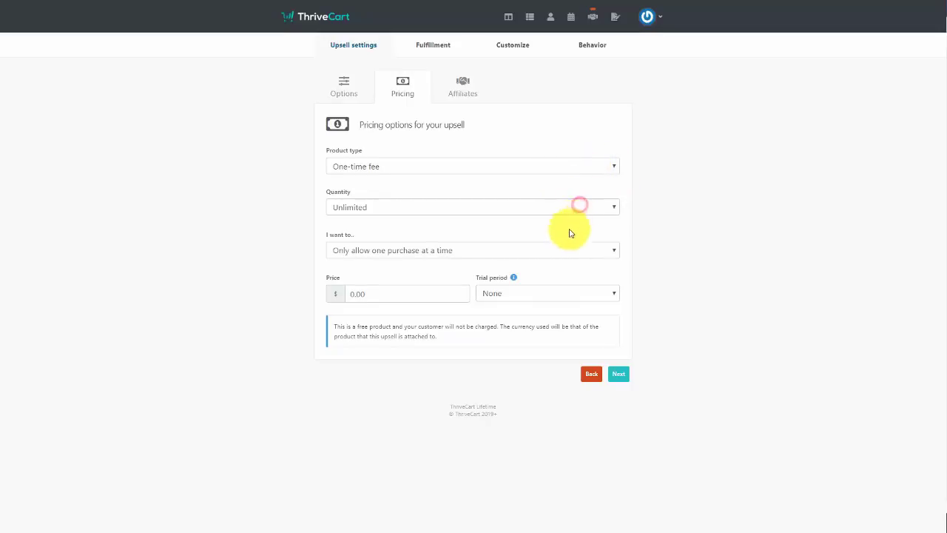
click(569, 231)
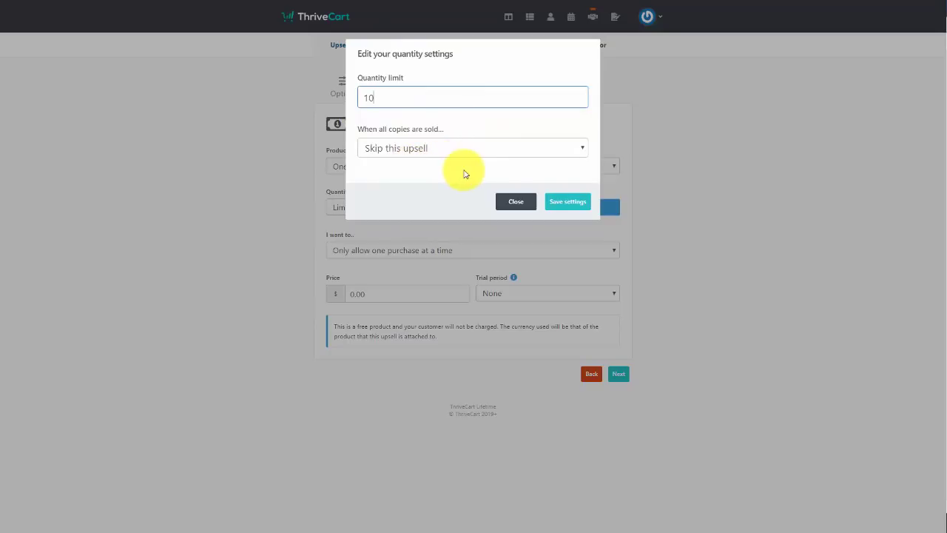
click(559, 202)
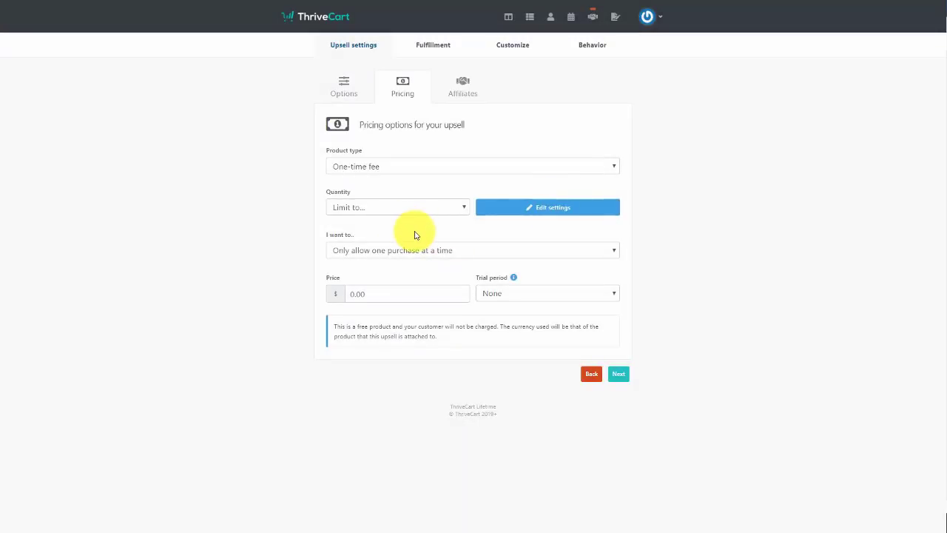
Keep one purchase at a time and set the one-time price to 27.00
click(544, 255)
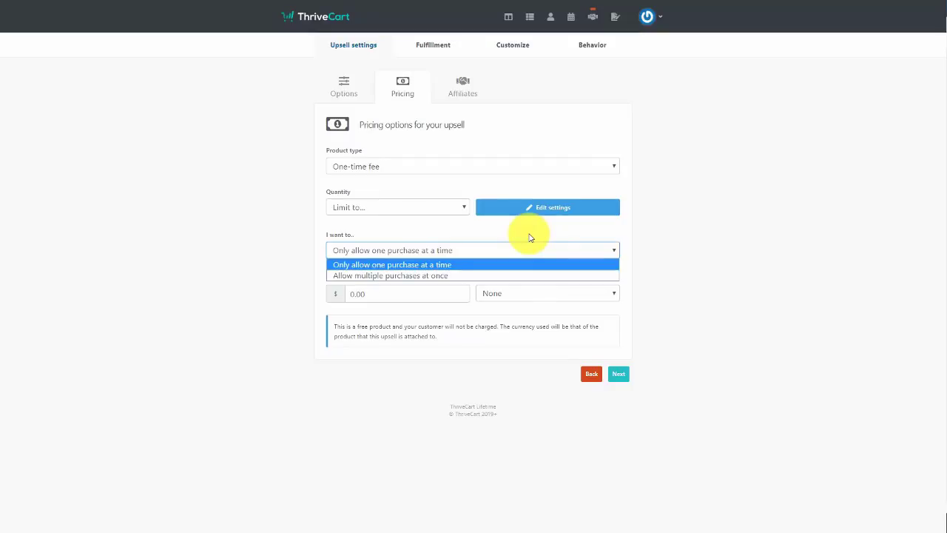
click(447, 264)
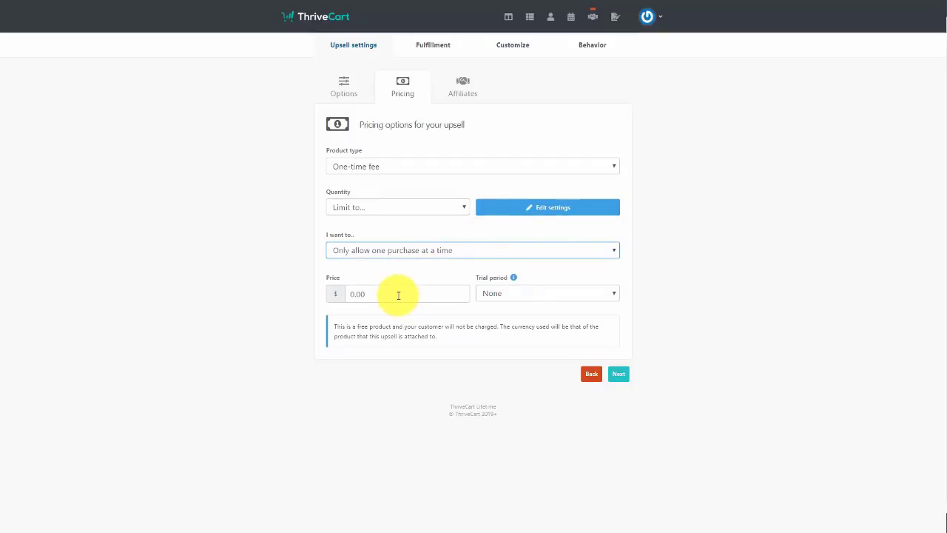
click(398, 295)
text(27.00)
click(620, 374)
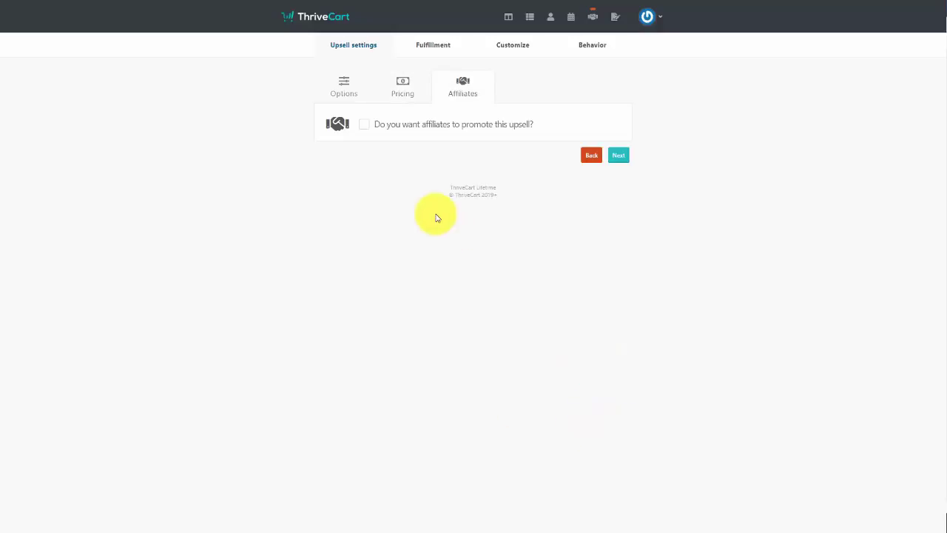
Let affiliates promote the upsell at a 50% percentage commission and proceed to Fulfillment
click(367, 126)
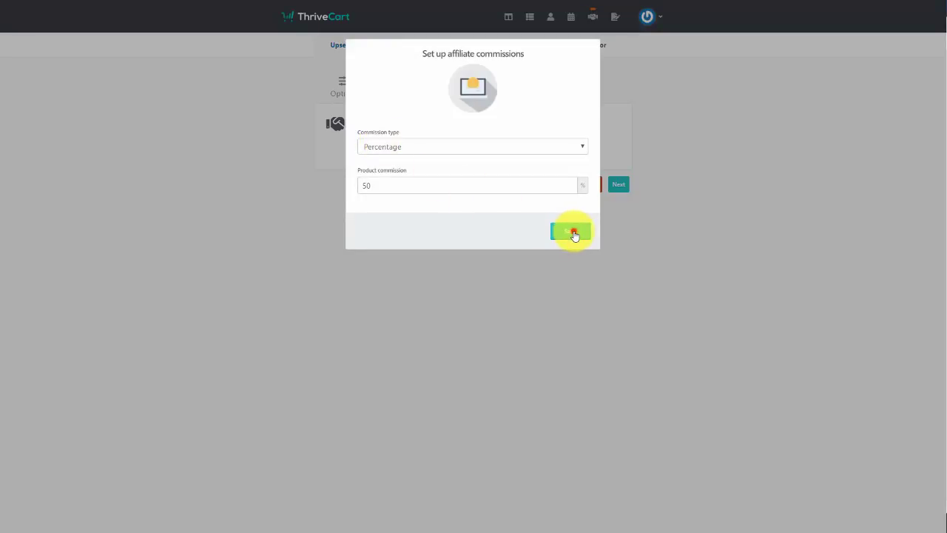
click(575, 232)
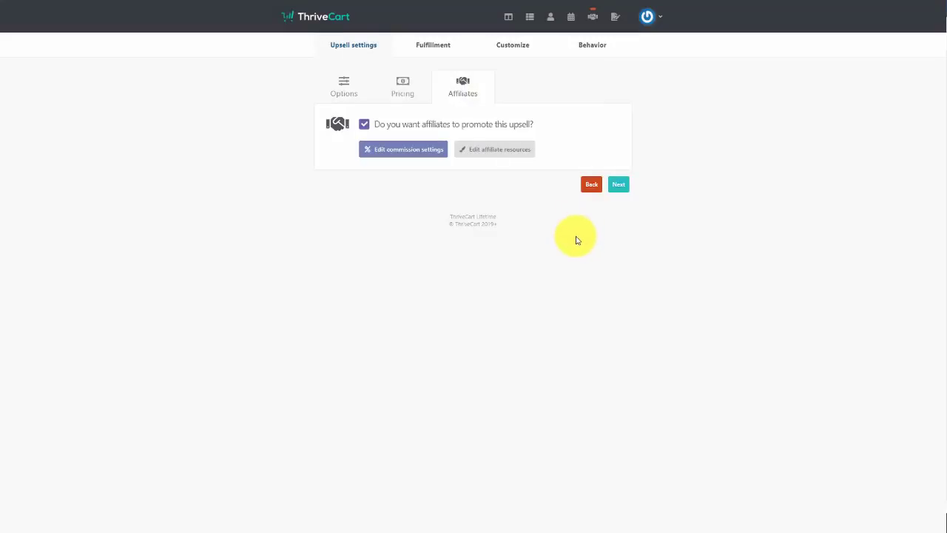
click(619, 187)
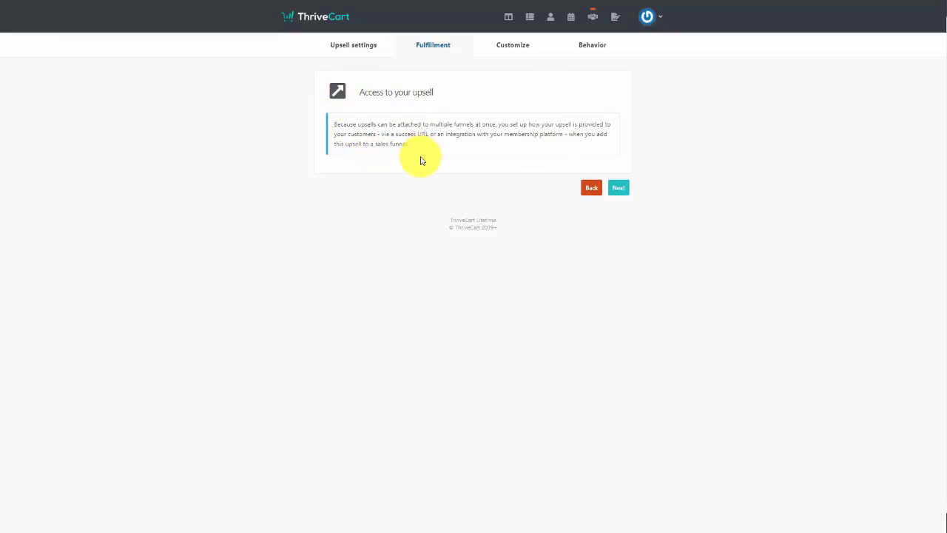
On the Customize step, inspect the headline, video, ribbon and upsell box editors, closing each
click(620, 190)
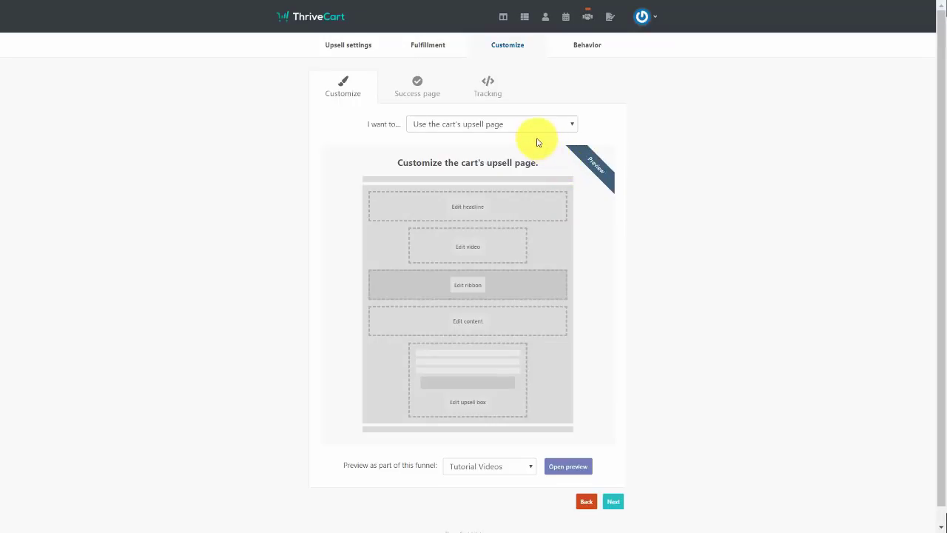
click(470, 210)
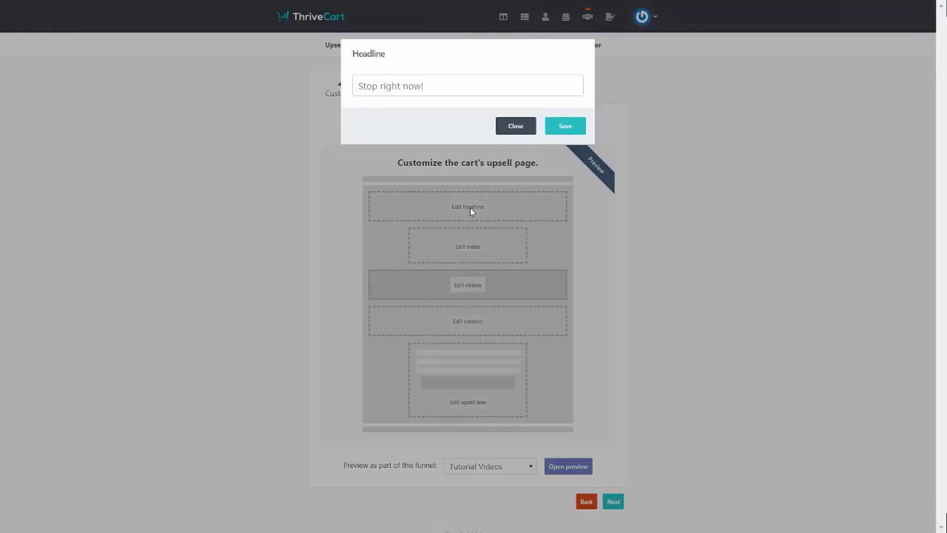
click(470, 211)
click(465, 239)
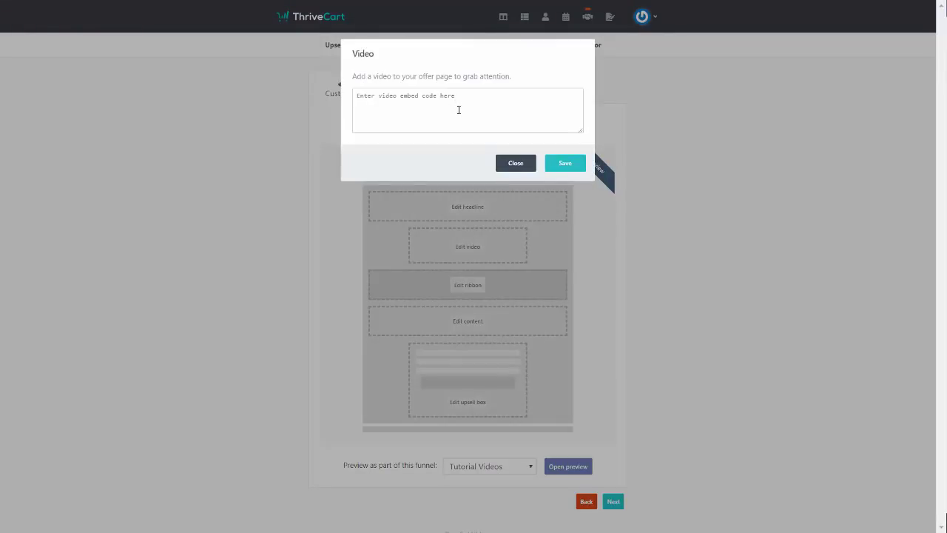
click(467, 288)
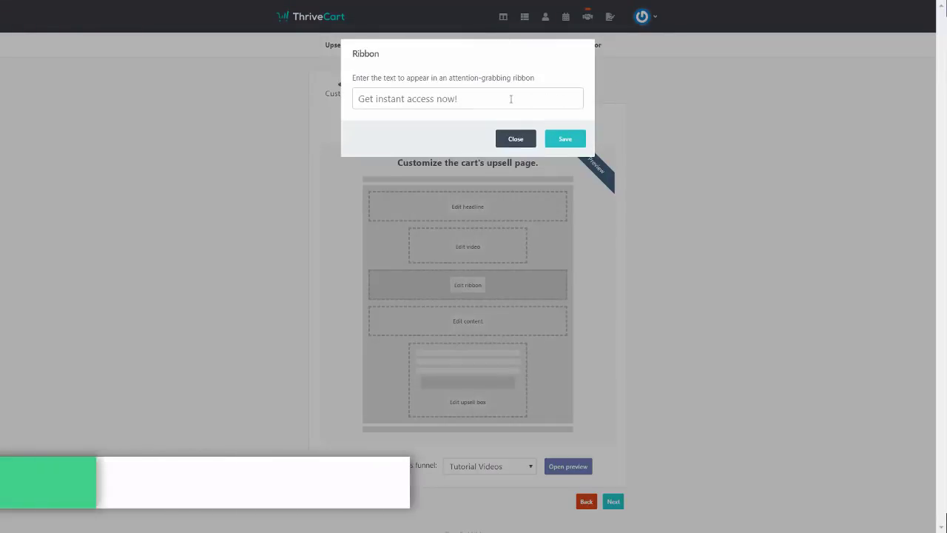
click(526, 141)
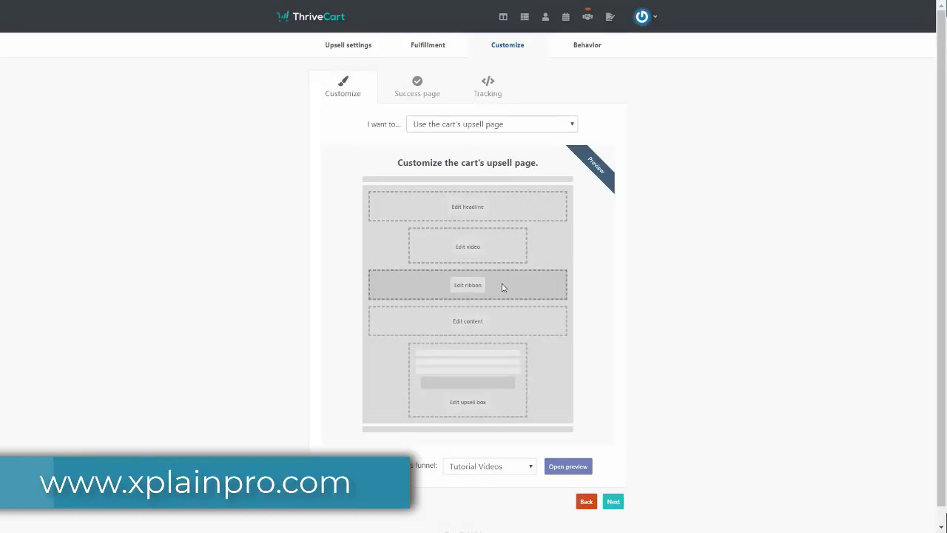
click(468, 323)
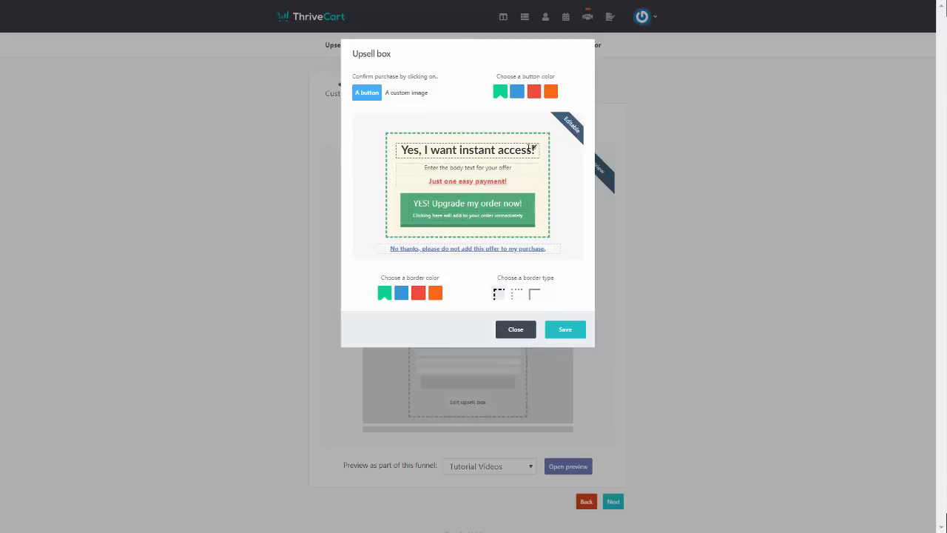
click(531, 148)
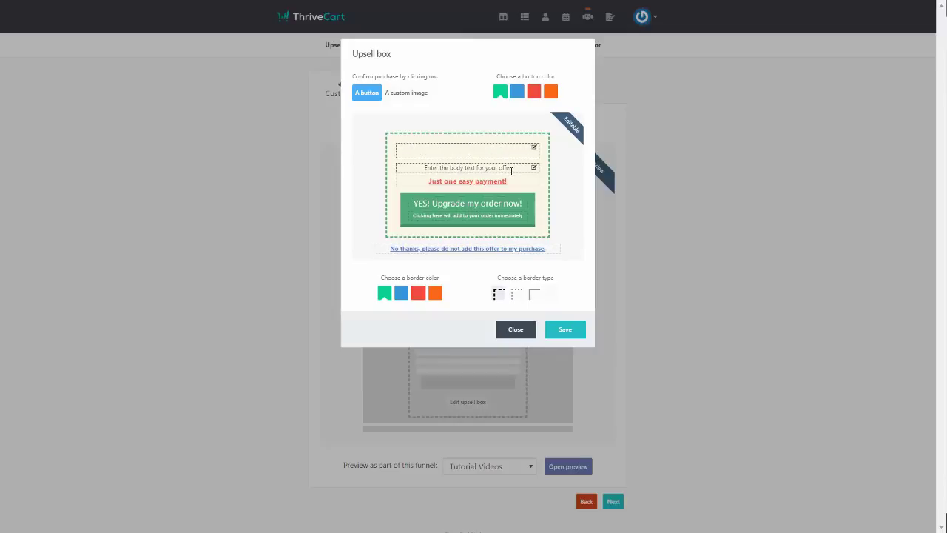
key(Escape)
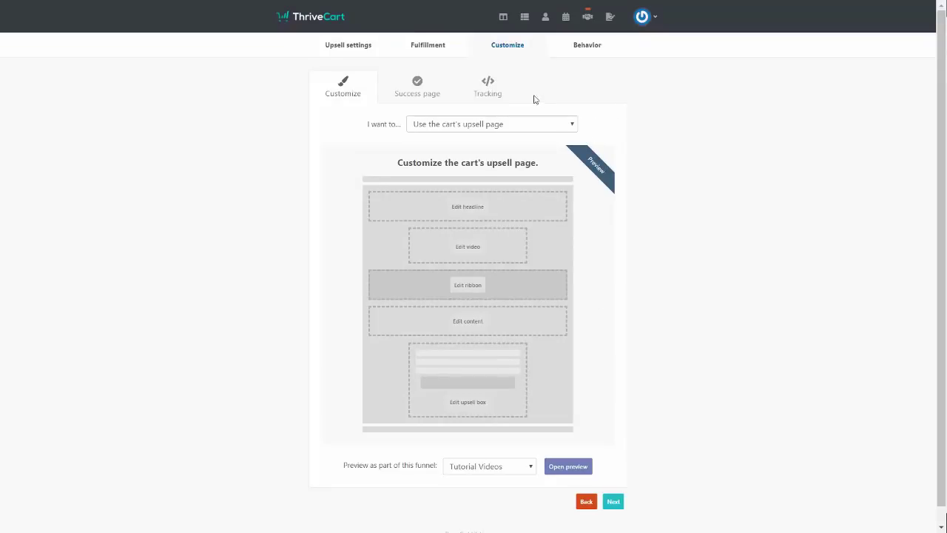
Choose 'Use my own upsell page' with a custom QR-code image as the purchase button
click(429, 125)
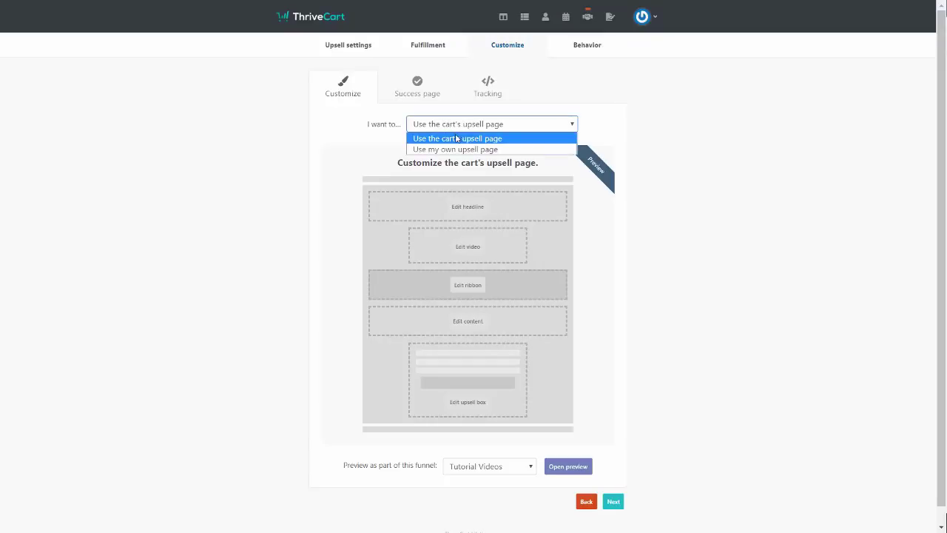
click(459, 150)
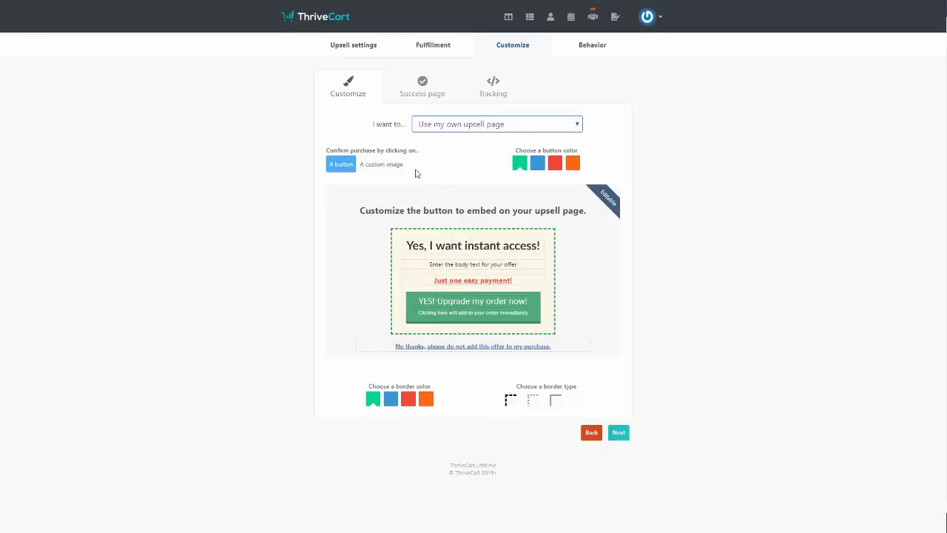
click(382, 164)
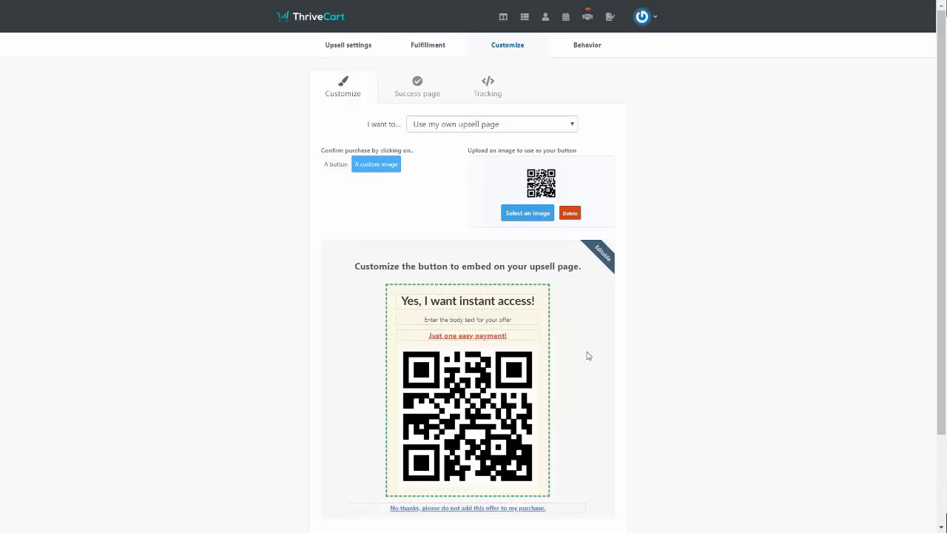
scroll(578, 357, down, 3)
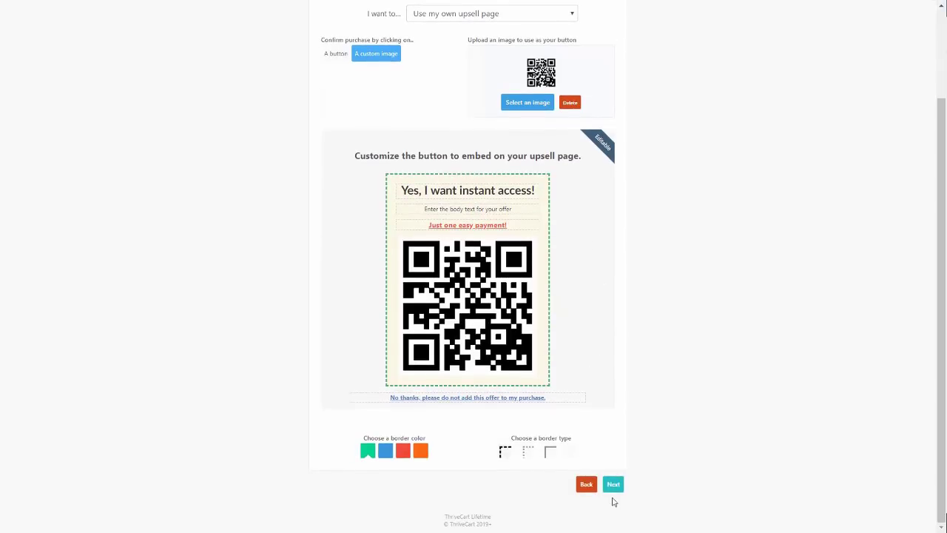
click(613, 486)
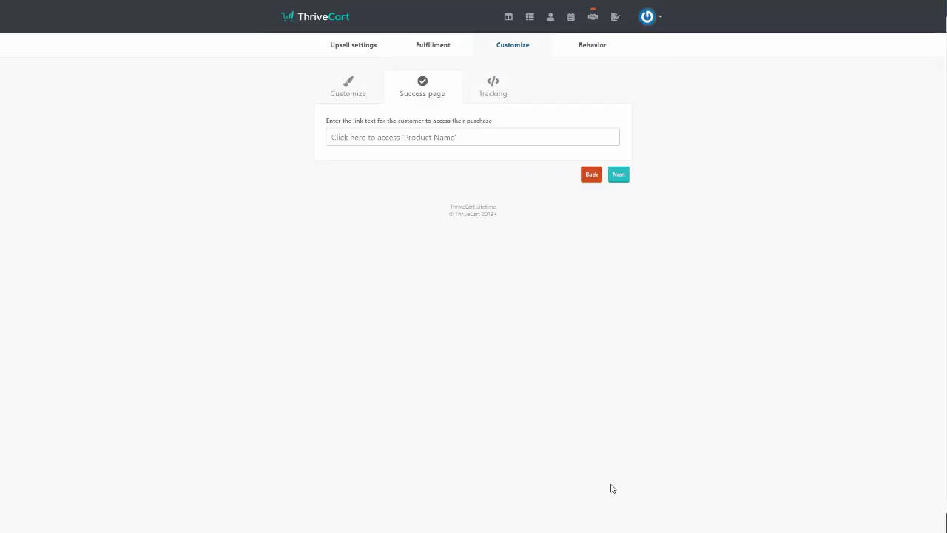
Set the success link text to 'Click Here to Access Tutorial Videos'
click(472, 143)
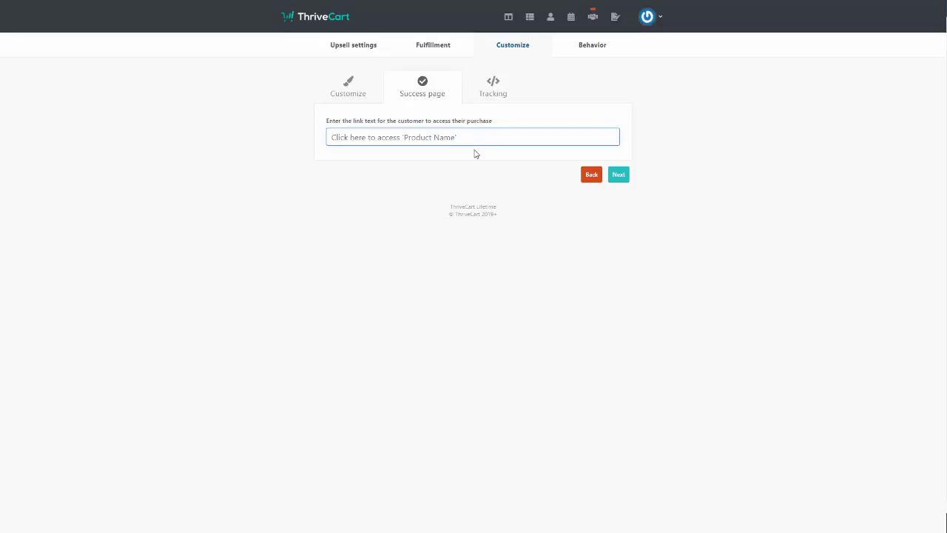
text(Click Here to Access Tutorial Videos)
click(620, 177)
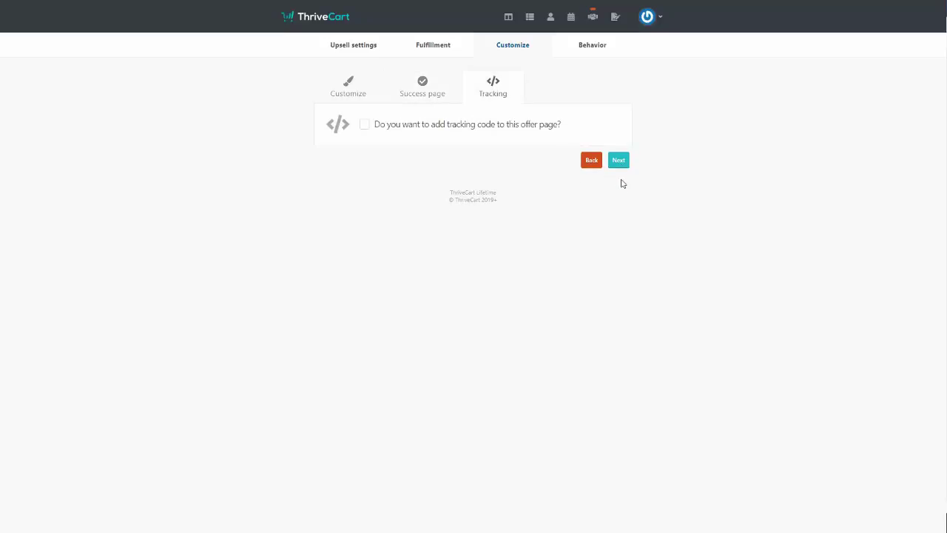
Leave the offer page tracking code turned off and go on to the Behavior rules
click(363, 126)
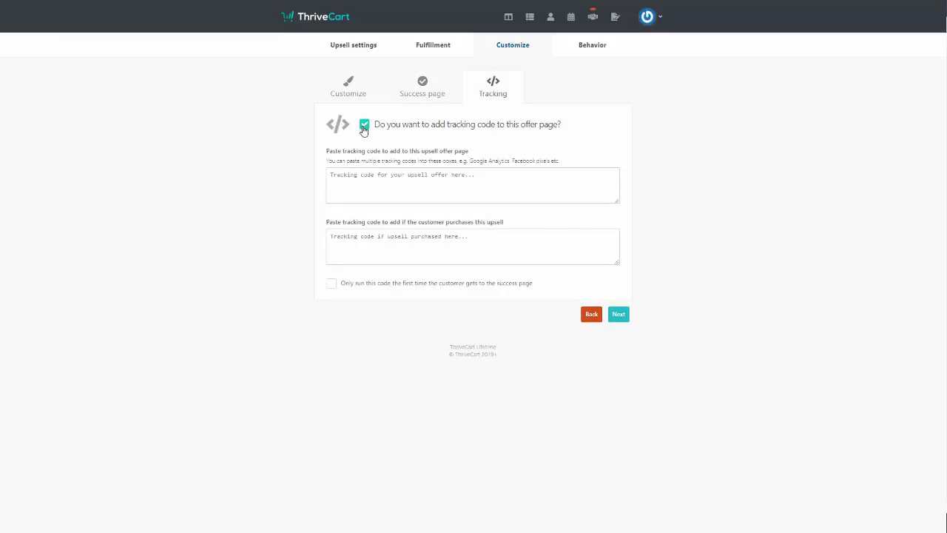
click(364, 127)
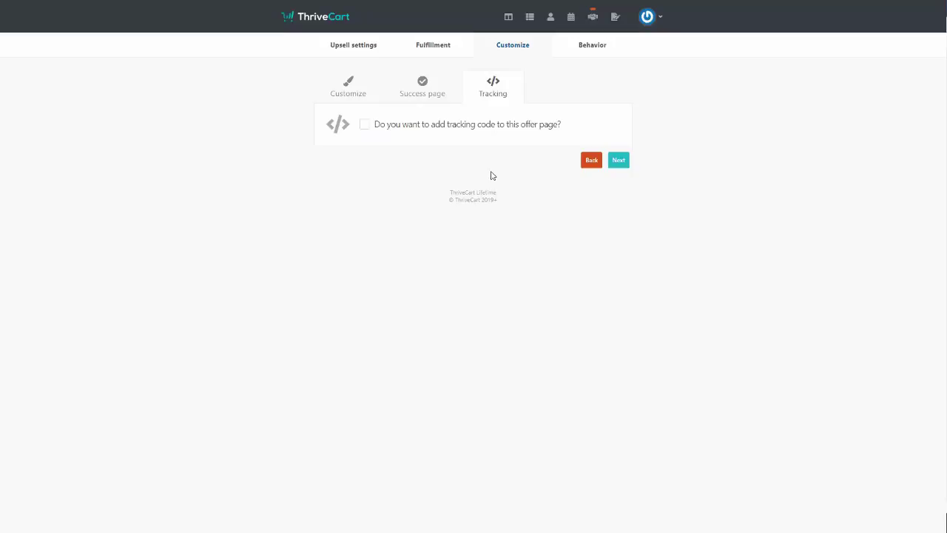
click(619, 160)
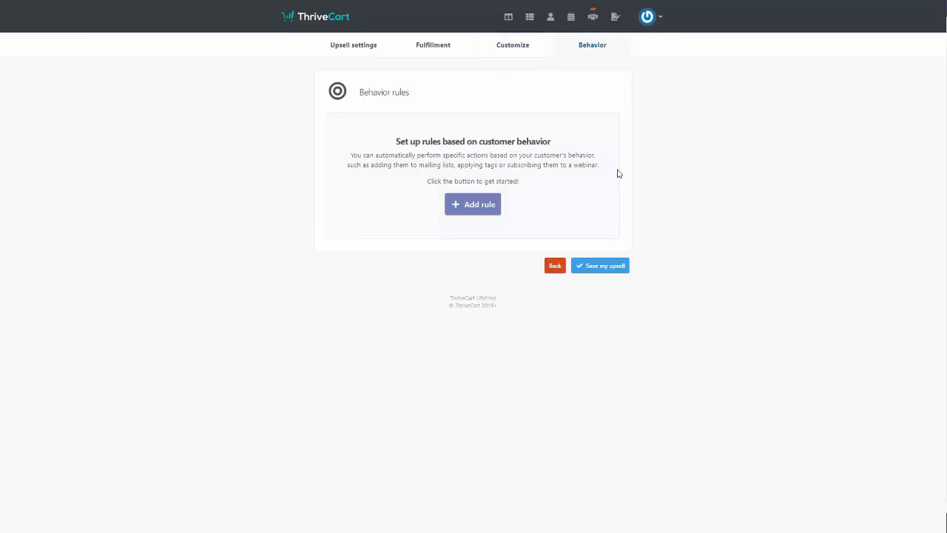
Add a rule putting upsell buyers into GetResponse campaign practice2, then save 'Advanced Tutorial Videos'
click(467, 211)
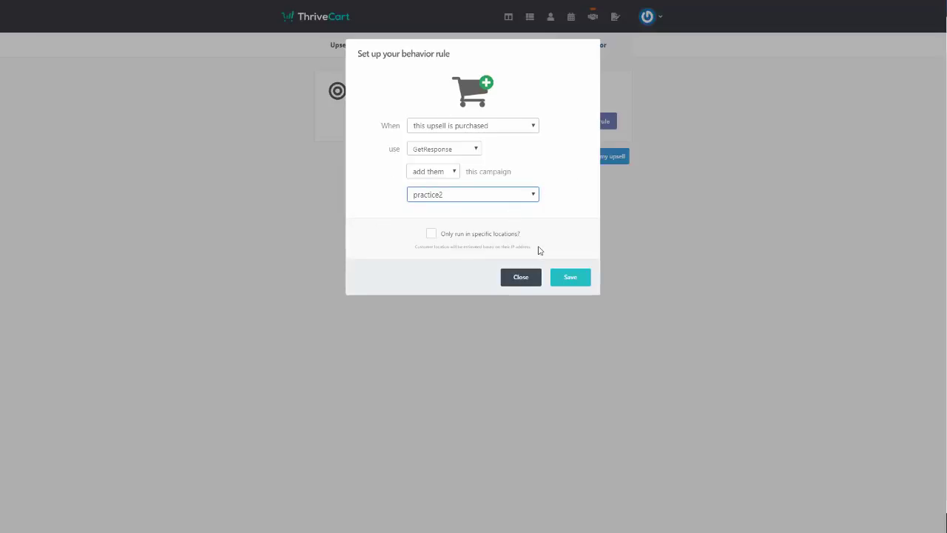
click(562, 281)
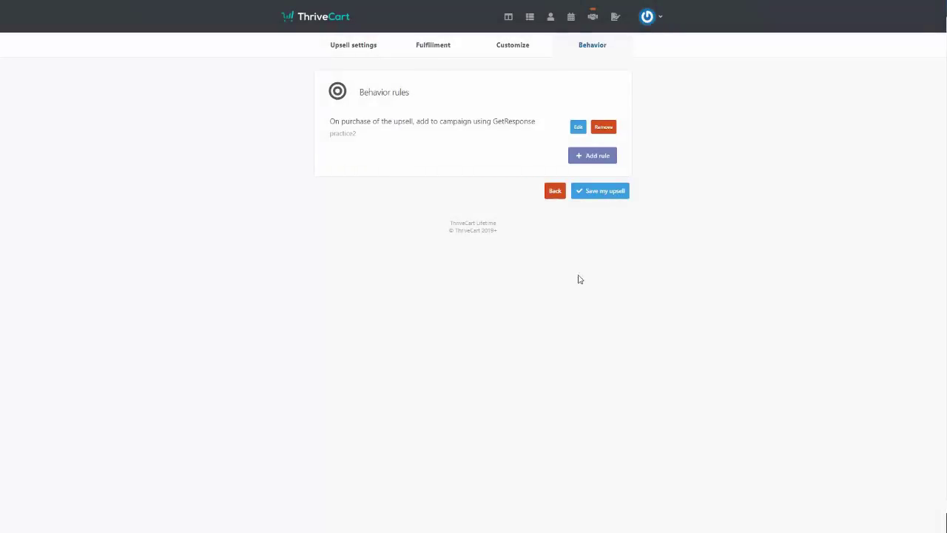
click(597, 198)
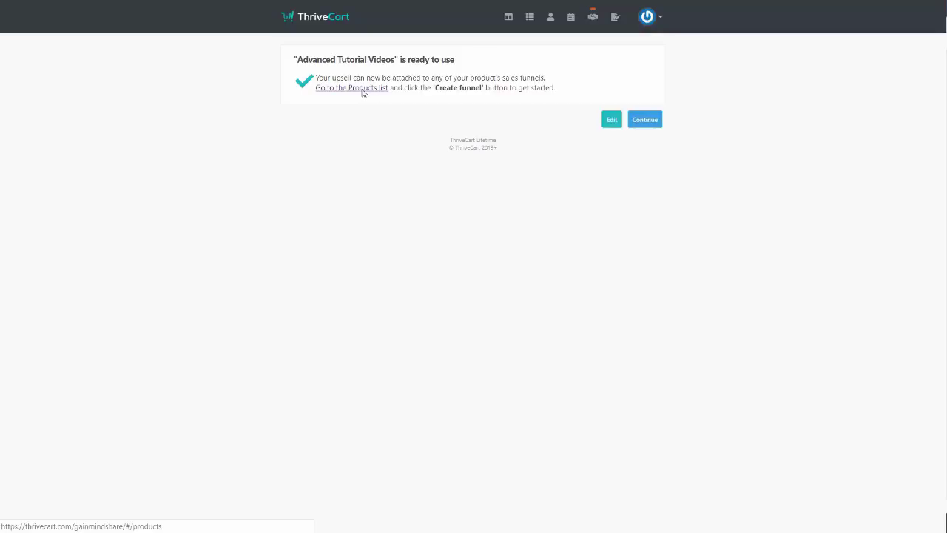
Check the products and upsells lists, returning to the products list
click(363, 89)
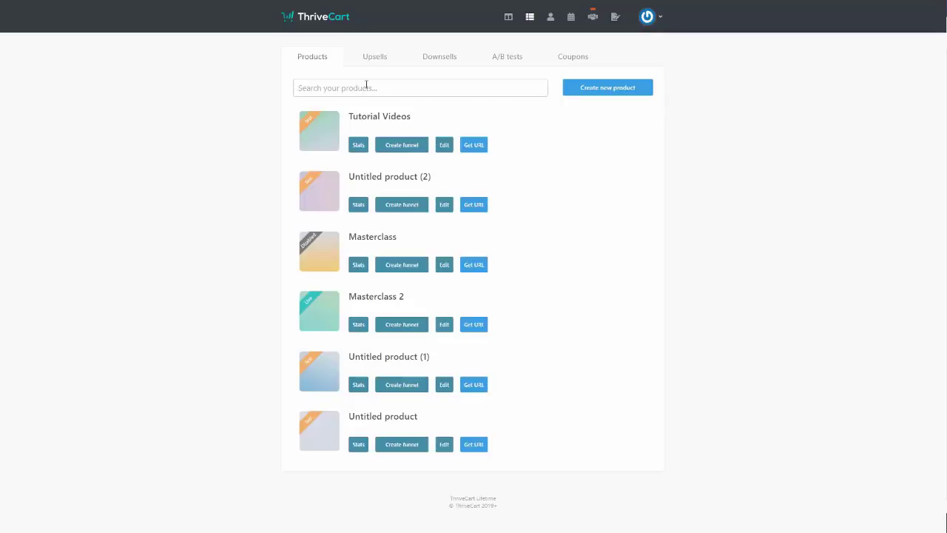
click(376, 57)
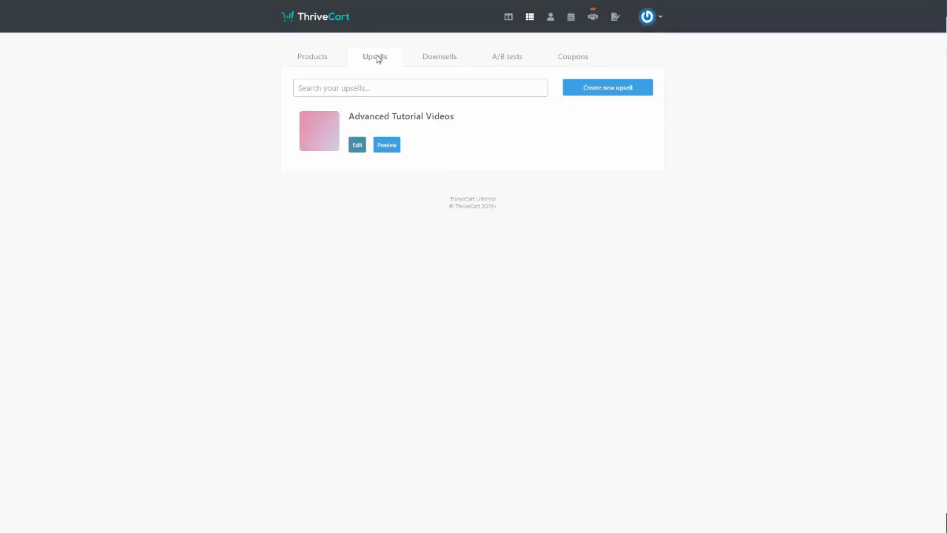
key(alt+Left)
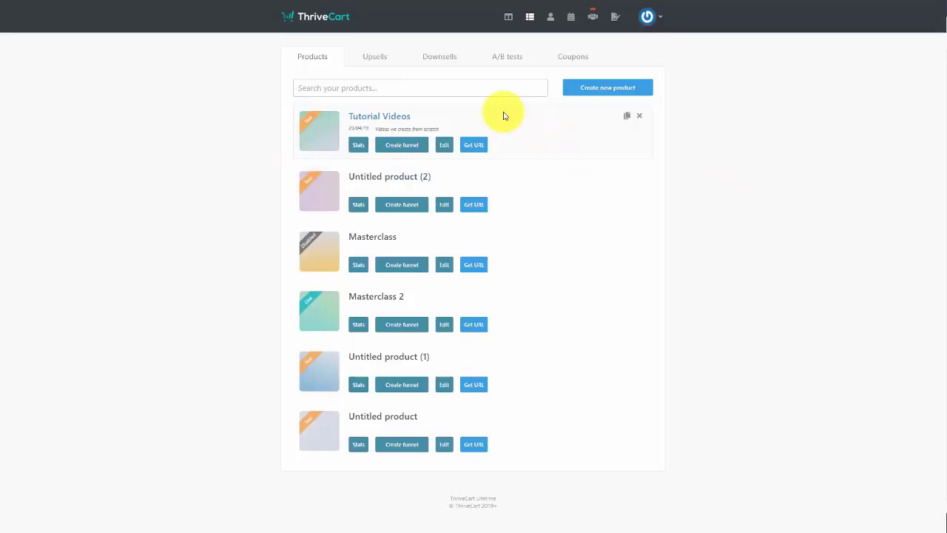
Send Tutorial Videos buyers to a URL after purchase with a link that never expires
click(443, 146)
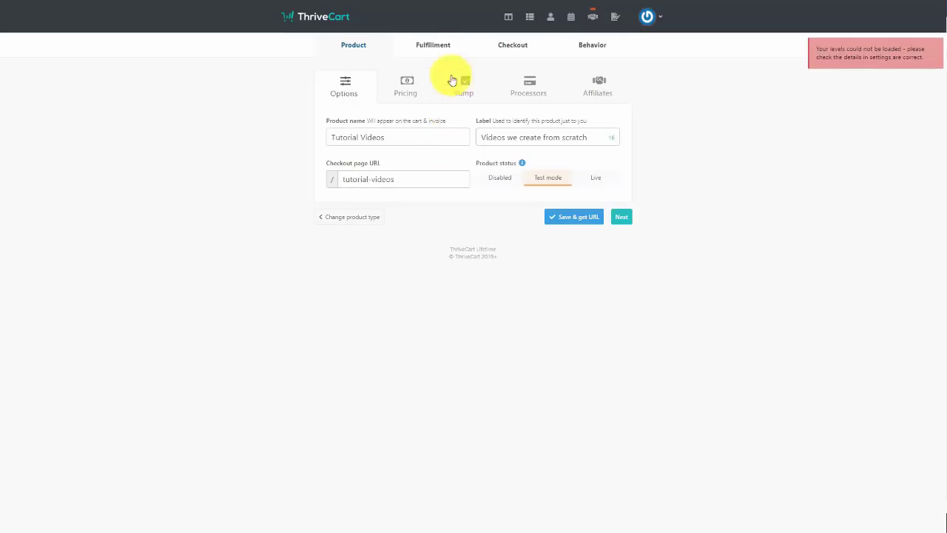
click(433, 45)
click(547, 166)
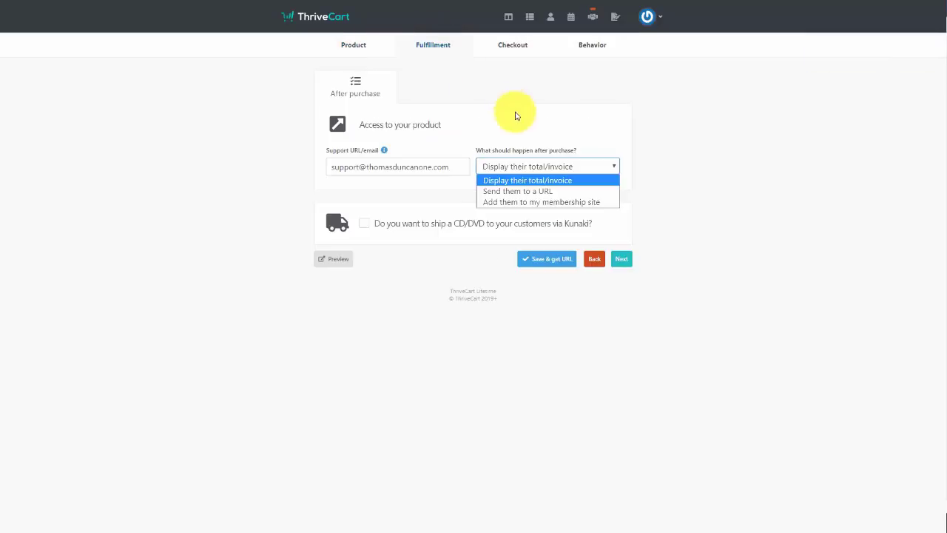
click(526, 192)
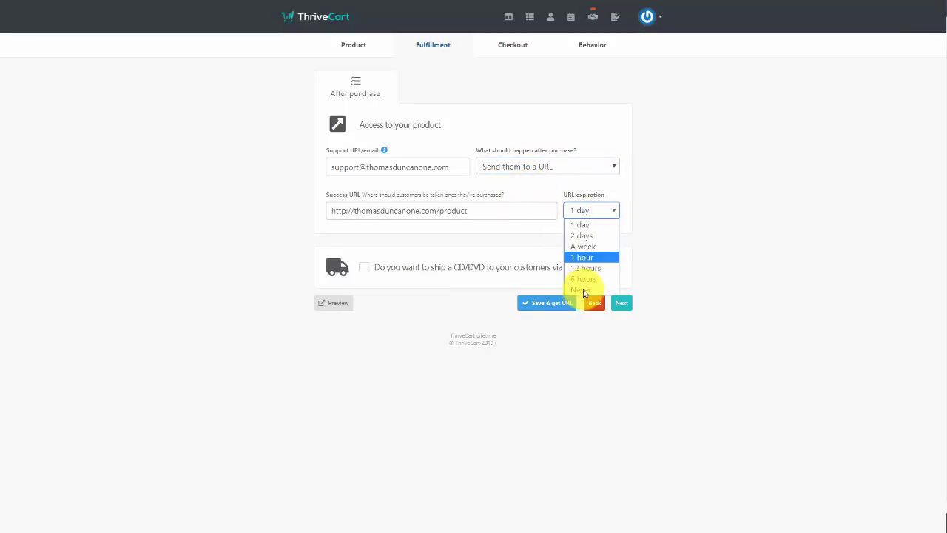
click(583, 288)
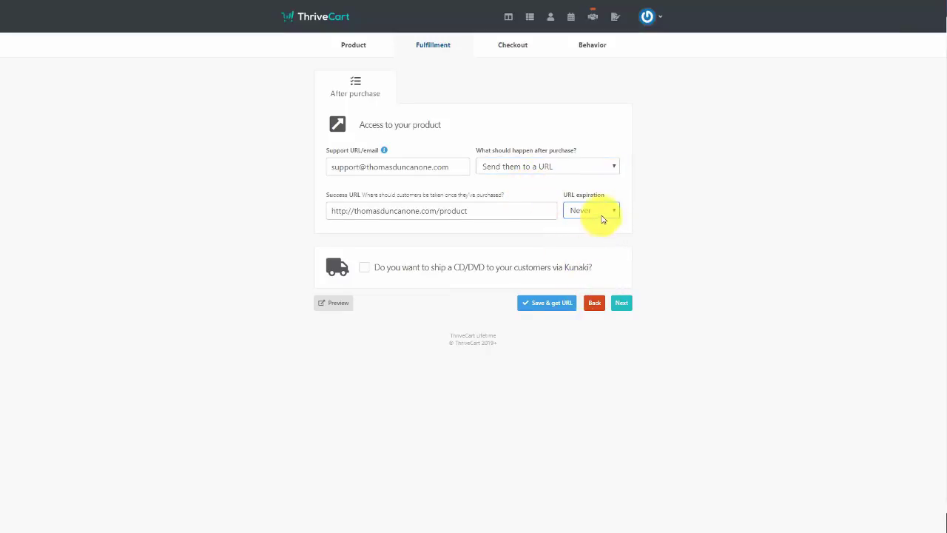
click(601, 213)
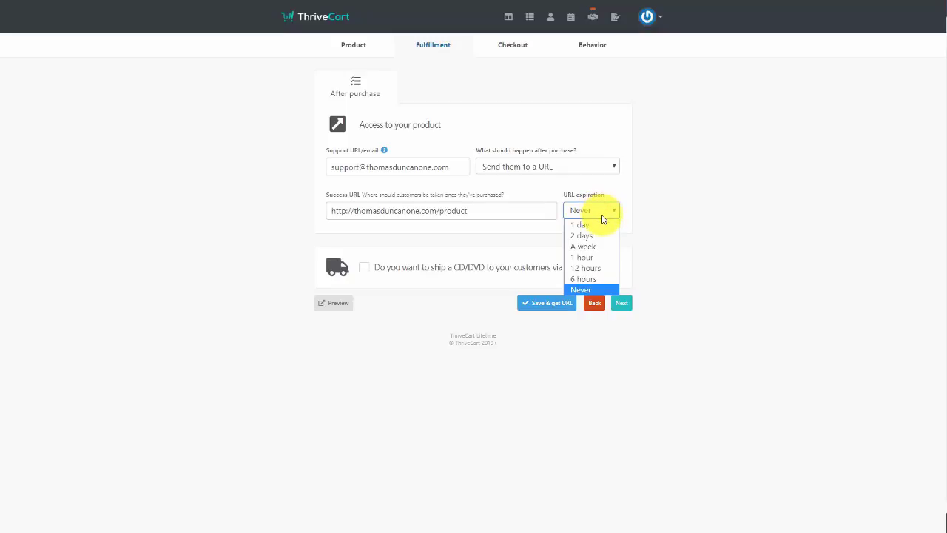
click(626, 194)
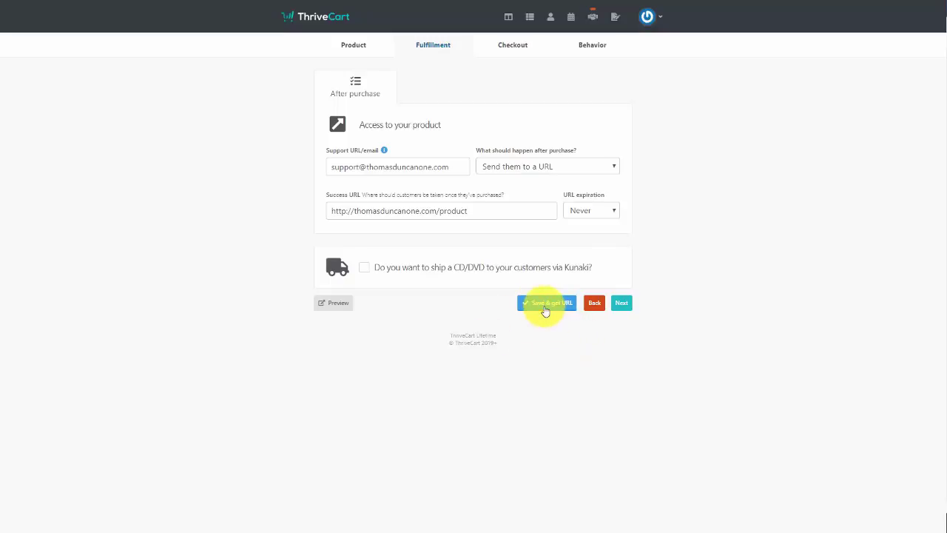
click(530, 16)
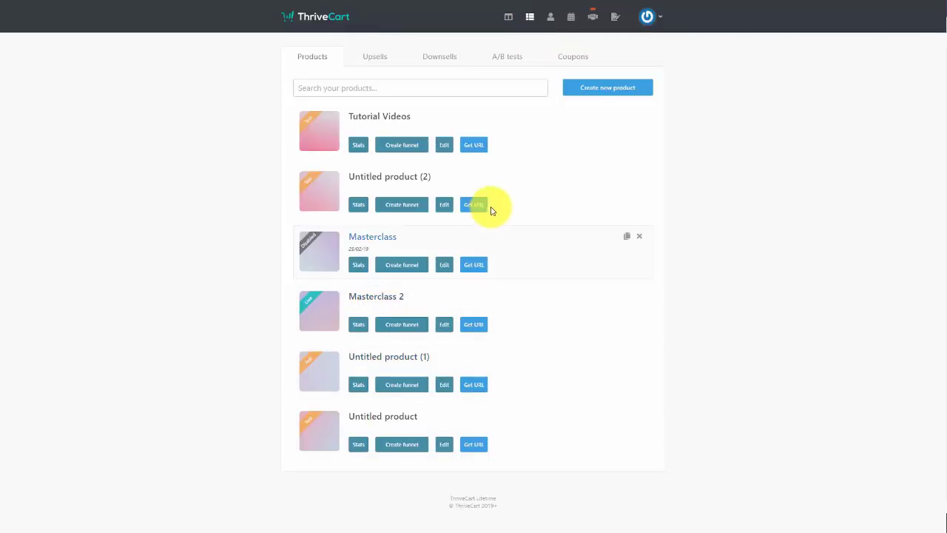
Enable the Tutorial Videos funnel, providing purchase URLs instead of the invoice, with a confirmation step
click(405, 145)
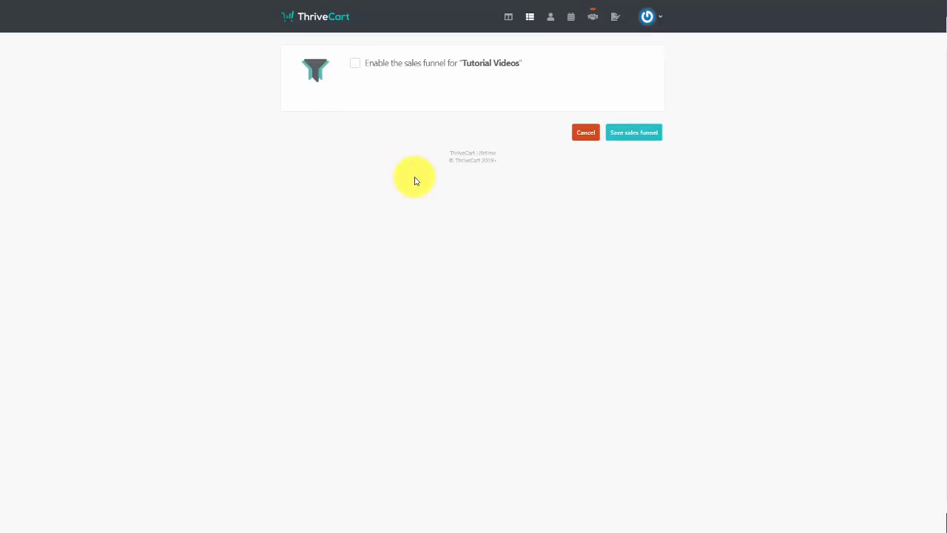
click(355, 65)
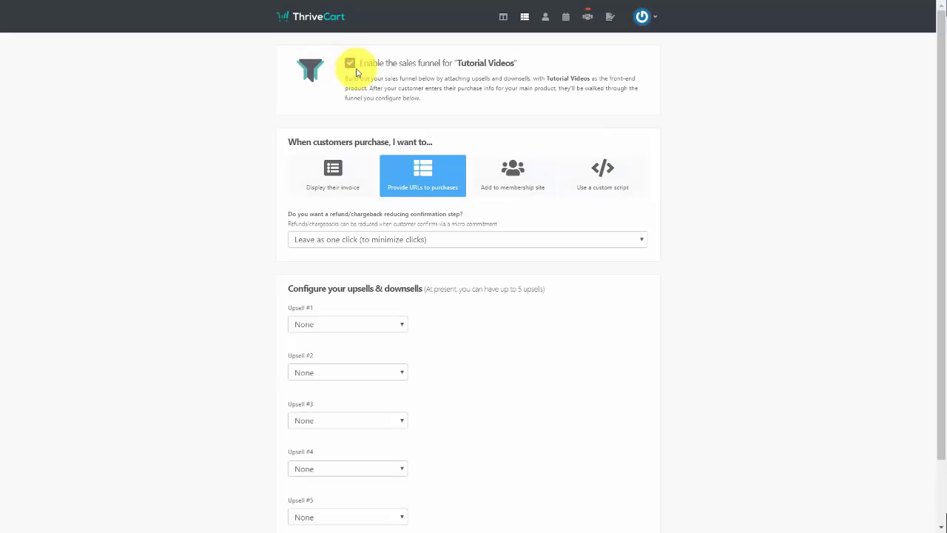
click(355, 190)
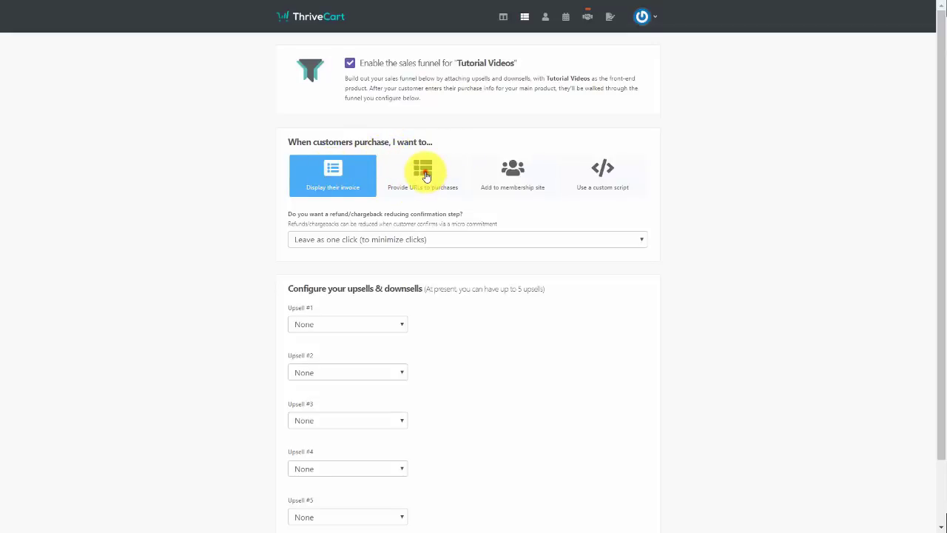
click(426, 175)
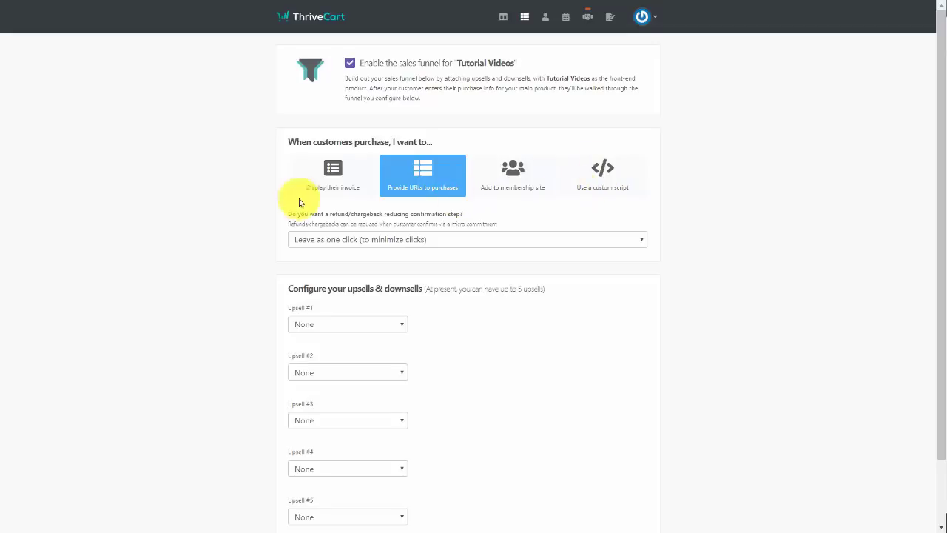
click(519, 240)
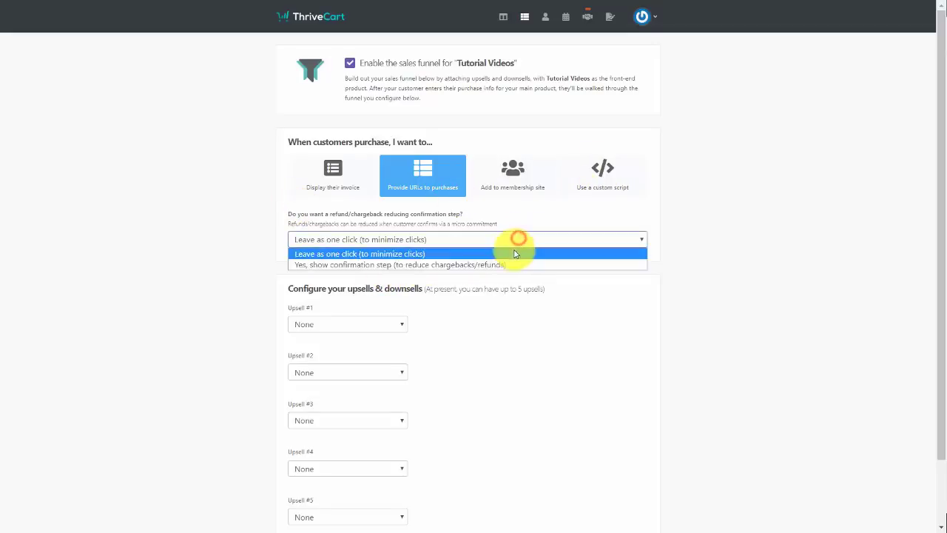
click(509, 265)
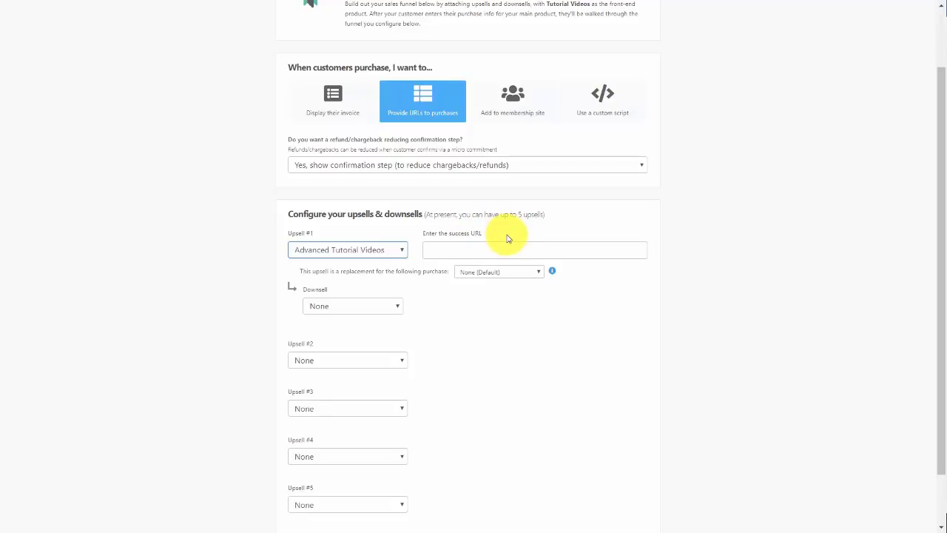
Paste the site's products page URL as Upsell #1's success URL
key(Tab)
text(http://thomasduncanone.com/products)
key(Tab)
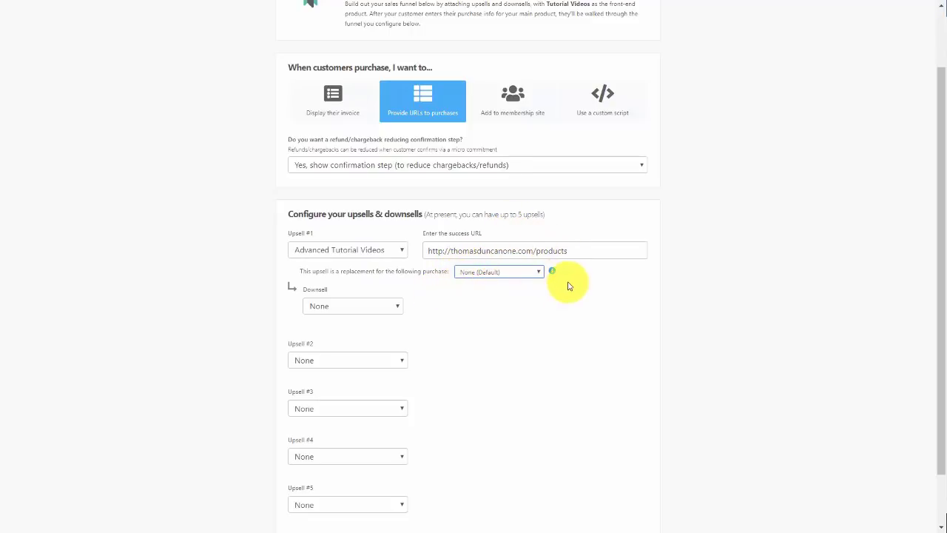
Make Upsell #1 replace the Tutorial Videos (Front-end) purchase
mouse_move(552, 271)
click(527, 272)
click(520, 290)
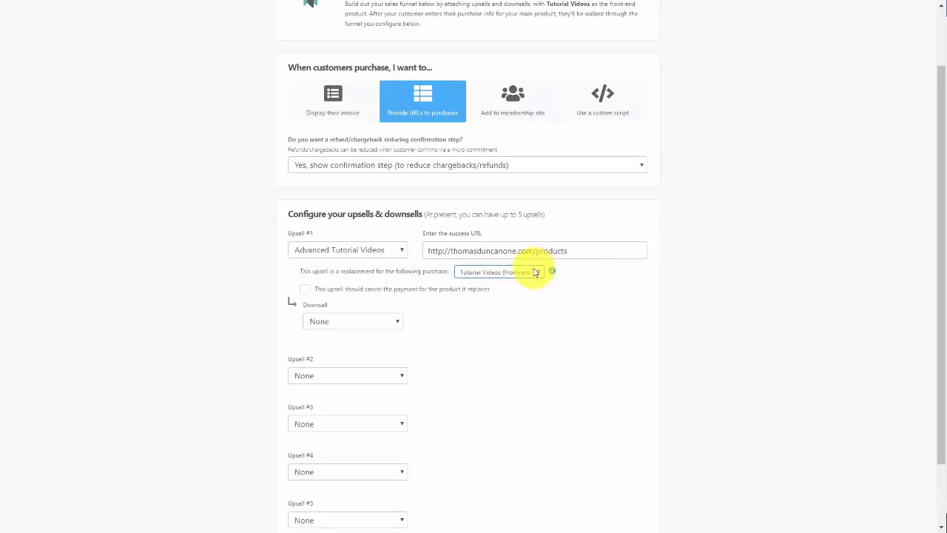
click(534, 273)
click(527, 282)
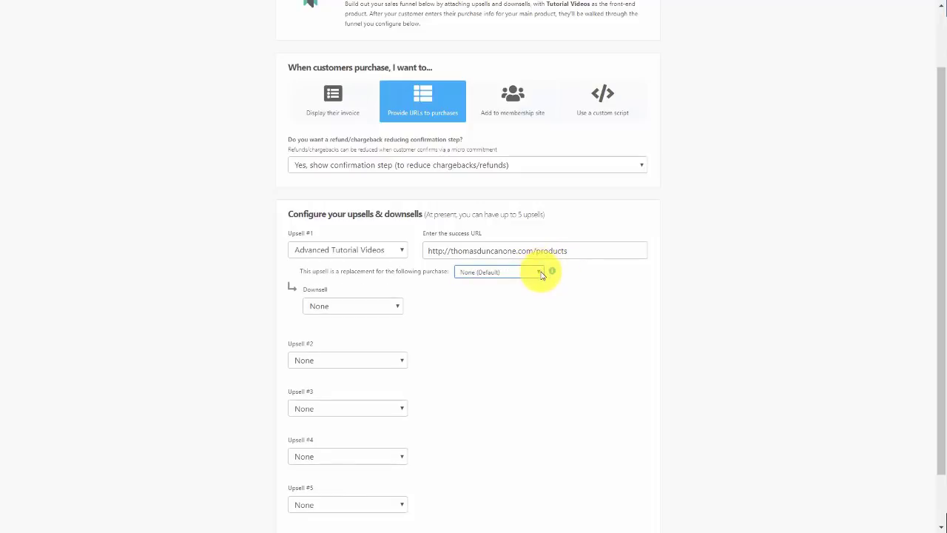
click(525, 289)
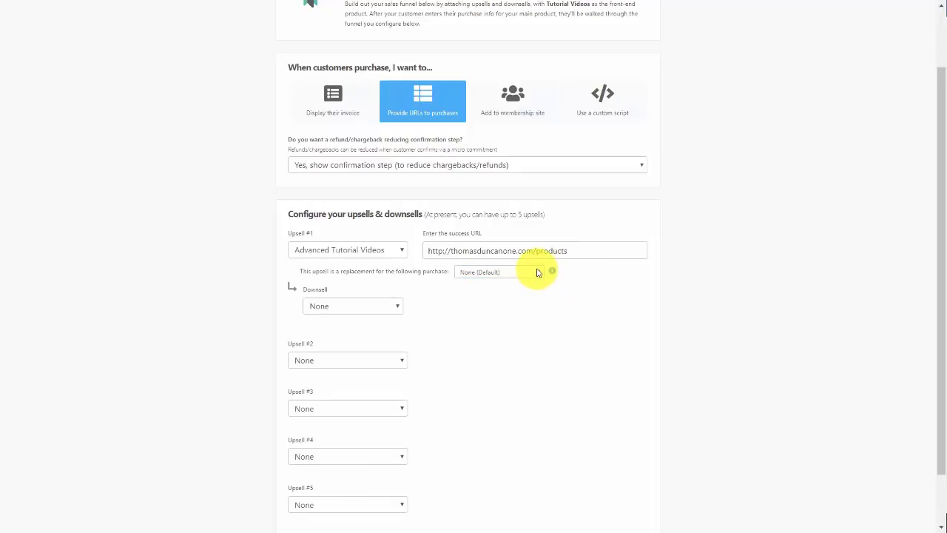
click(538, 273)
click(525, 290)
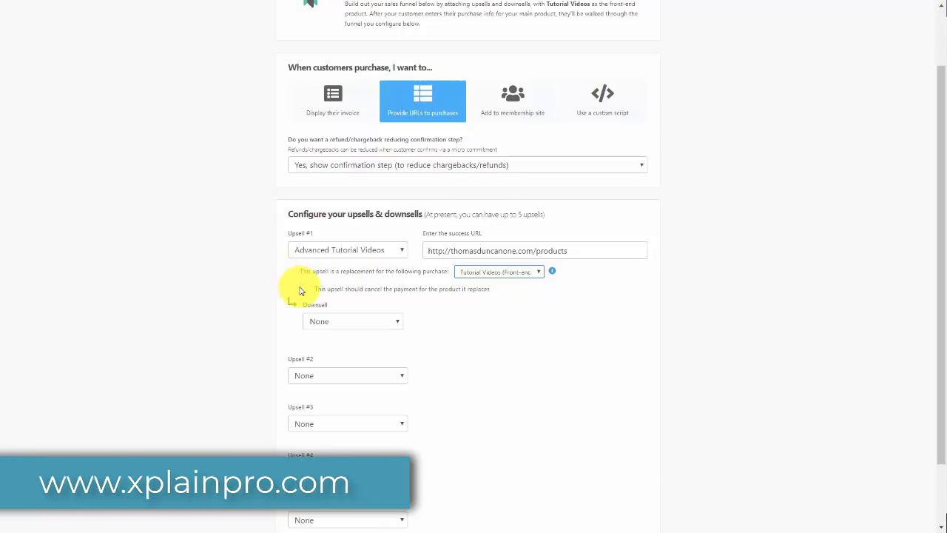
scroll(300, 290, down, 2)
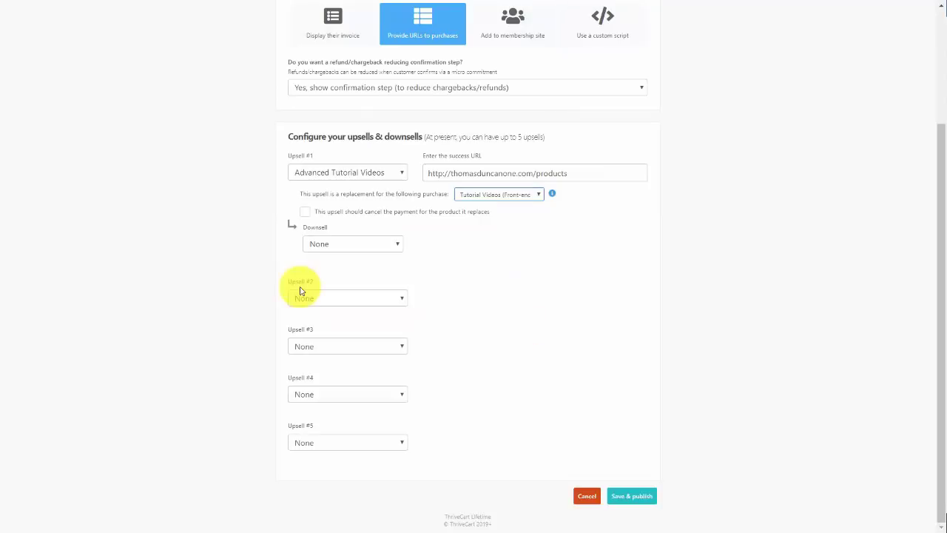
Save and publish the funnel, paste the upsell page URL, and copy its embed code
click(619, 503)
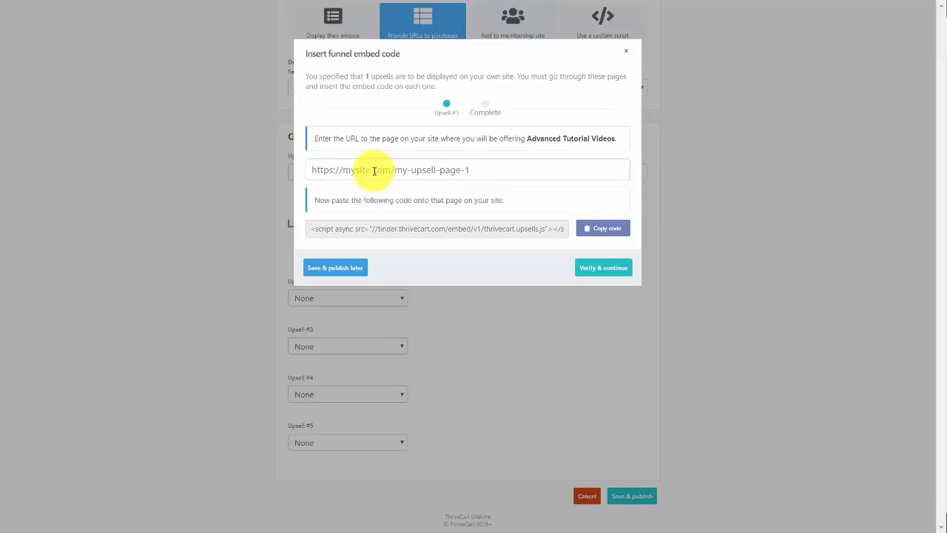
click(348, 176)
text(http://thomasduncanone.com/upsell)
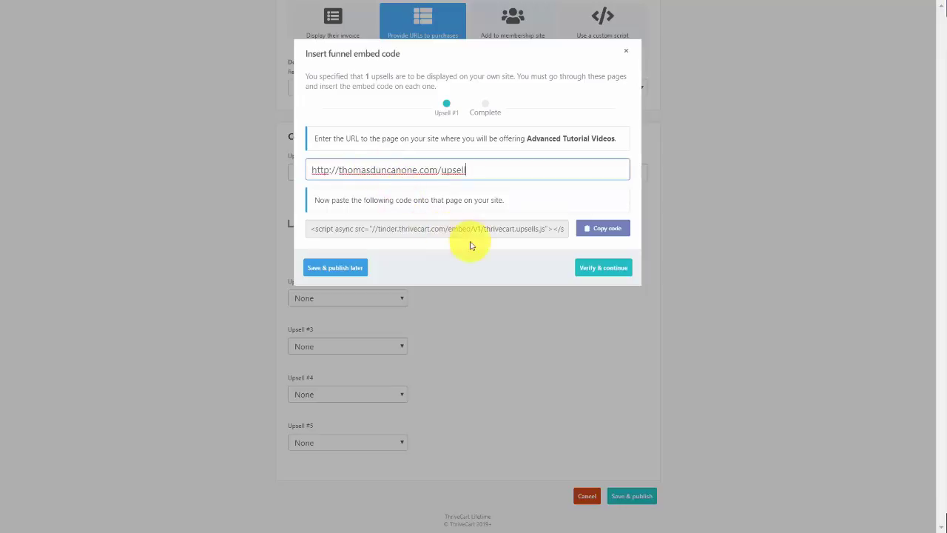
click(603, 228)
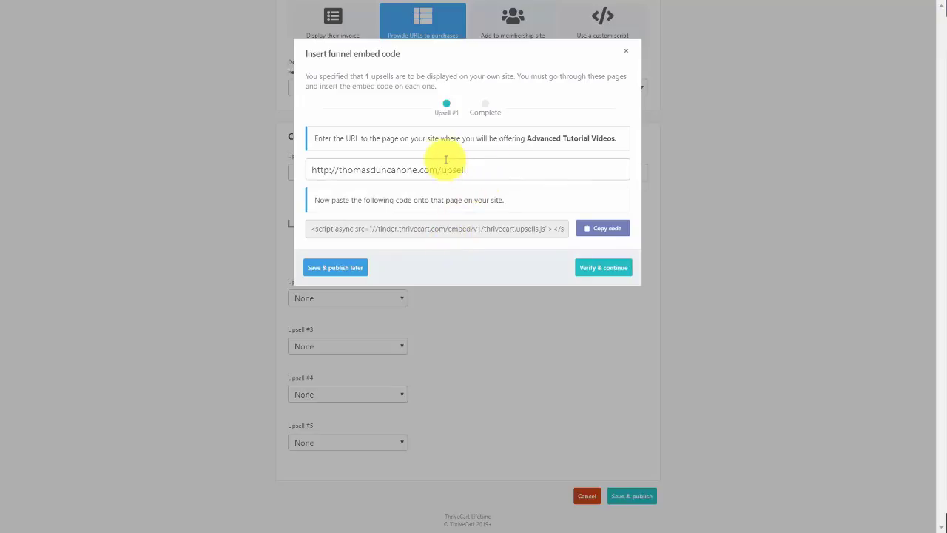
drag(451, 169, 486, 172)
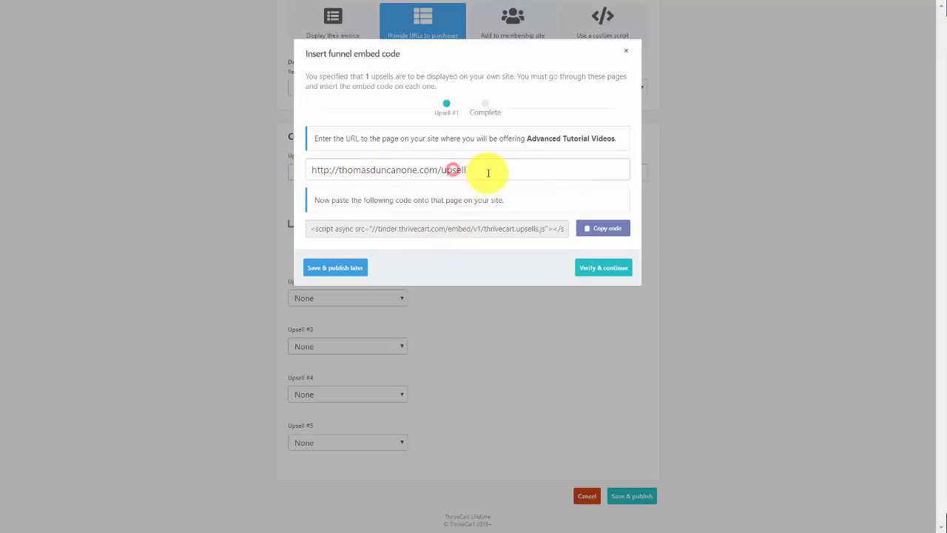
click(488, 175)
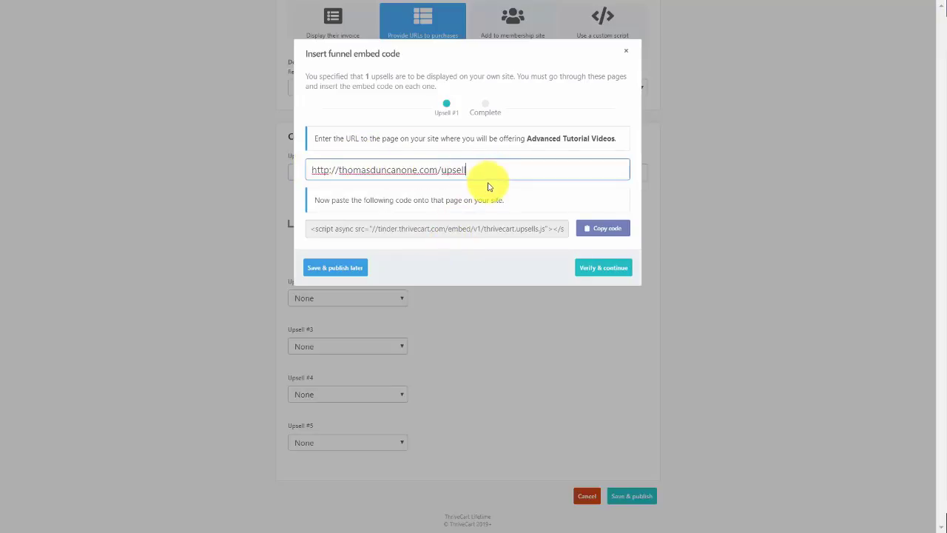
key(Tab)
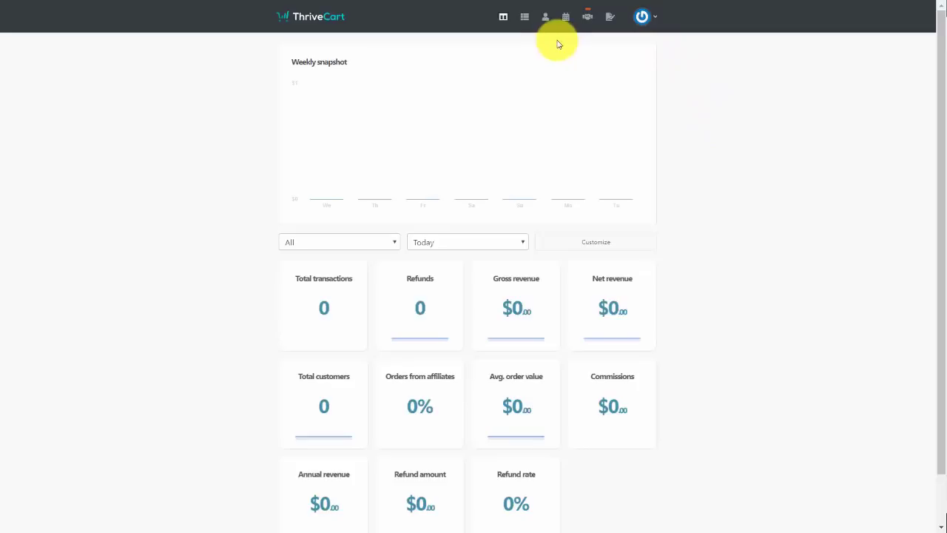
Create a new digital downsell from Products > Downsells and keep its product type as one-time fee
click(525, 18)
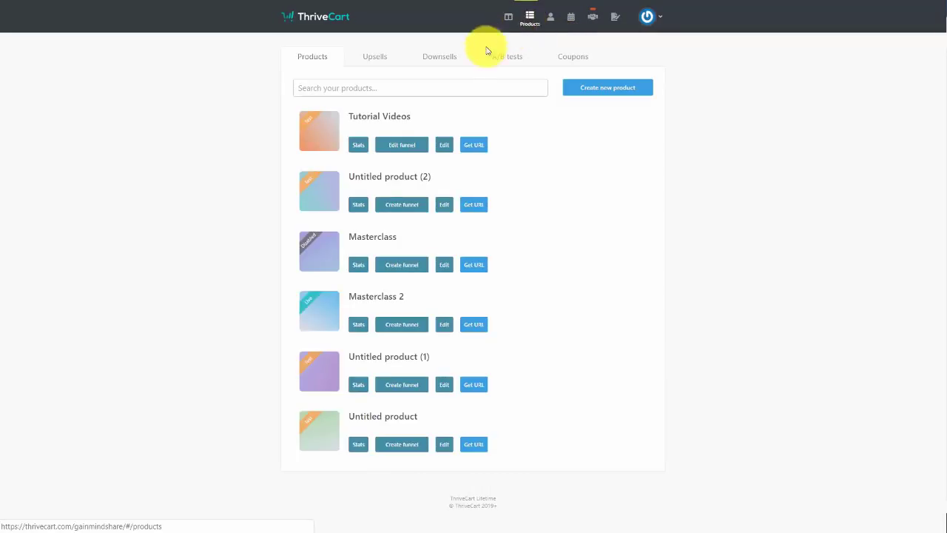
click(441, 58)
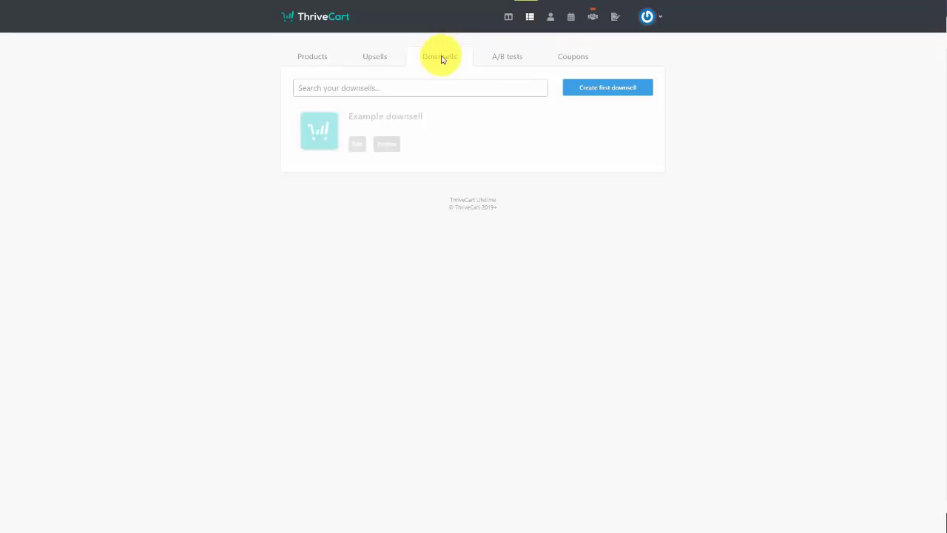
click(611, 93)
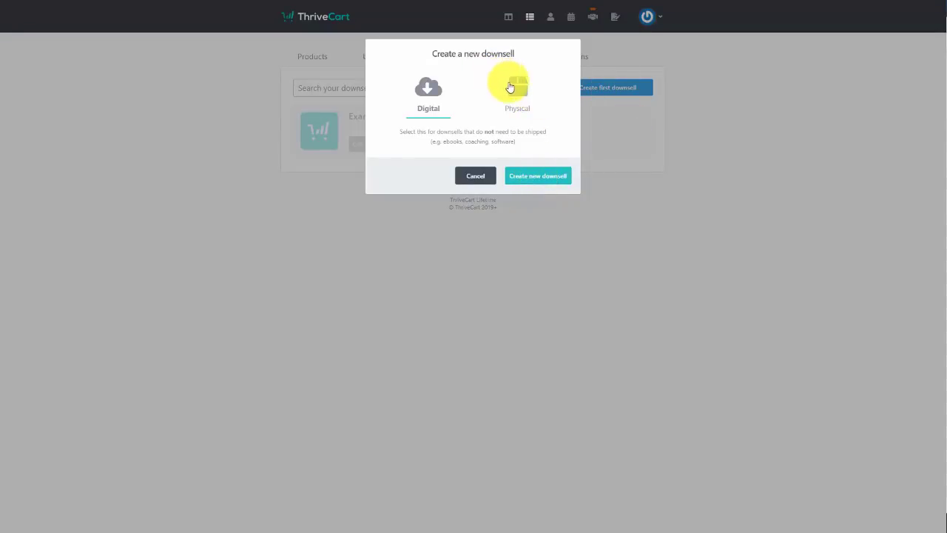
click(541, 178)
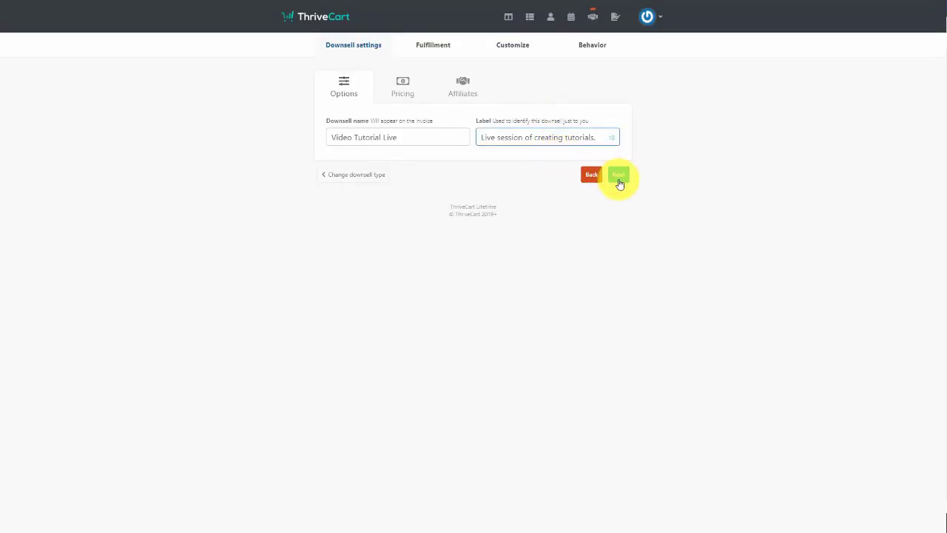
click(624, 179)
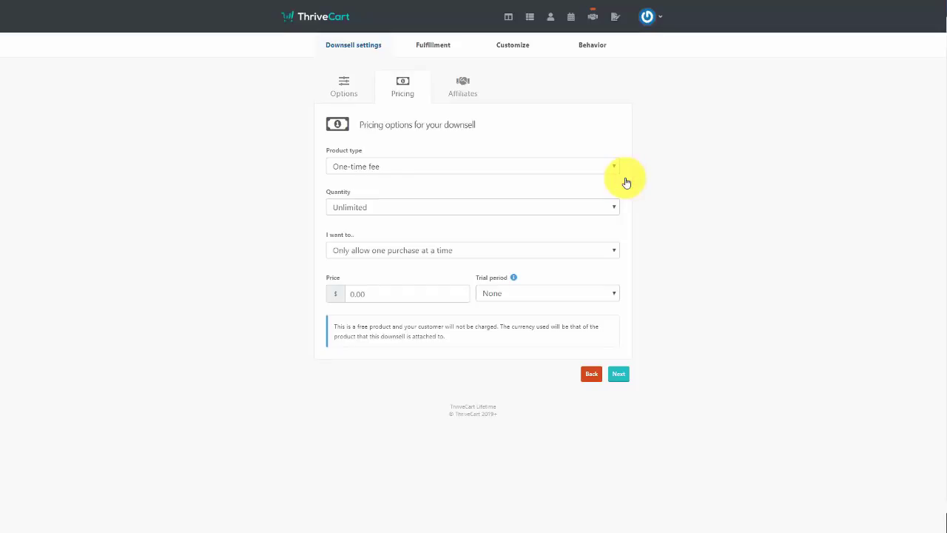
click(589, 169)
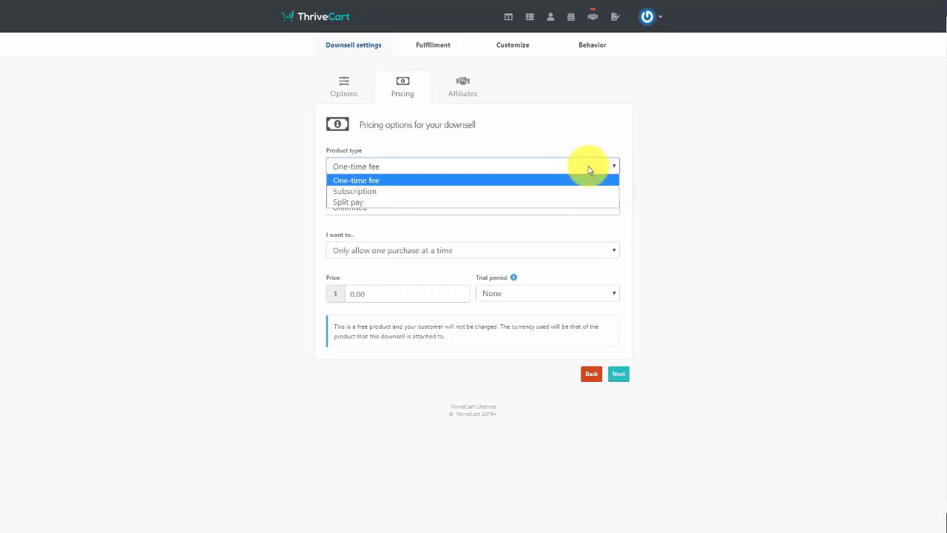
click(588, 171)
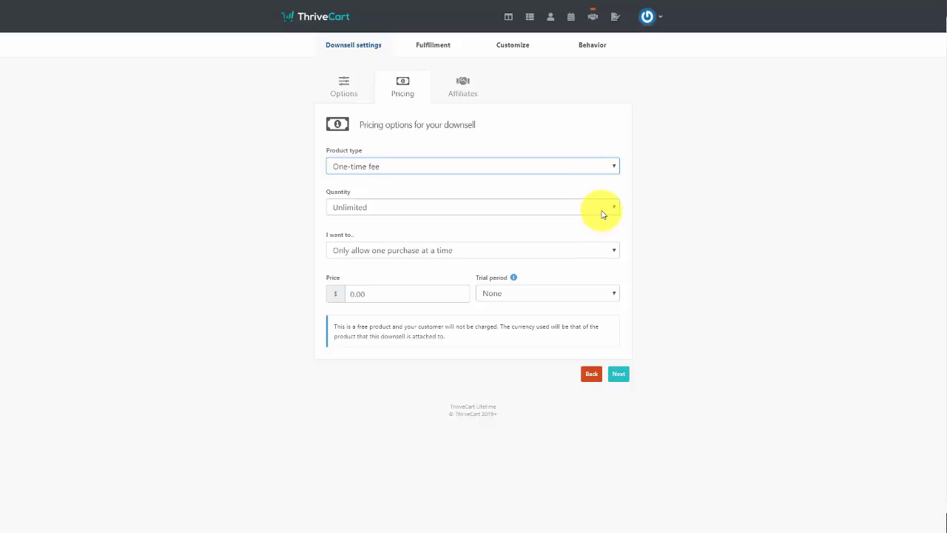
Price the downsell at $17 with unlimited quantity and one purchase at a time, skipping affiliates
click(598, 212)
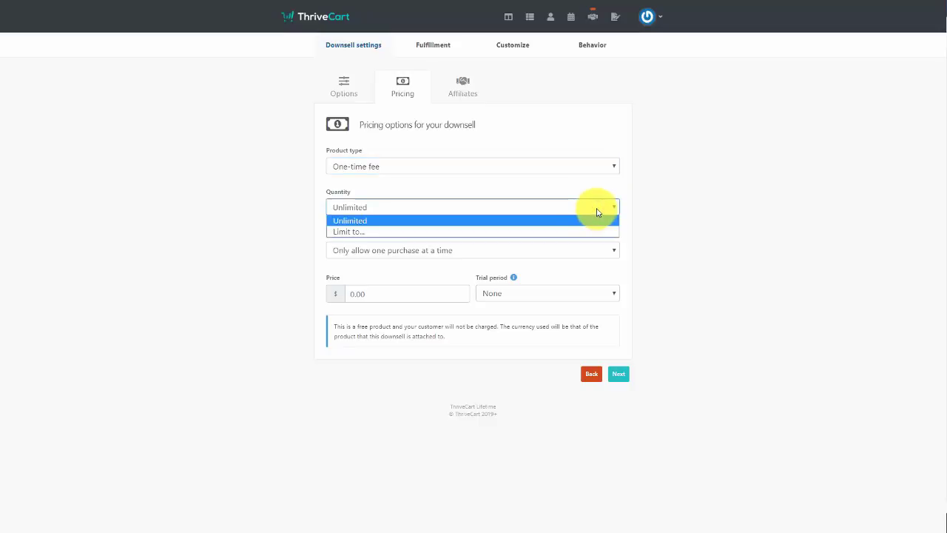
click(598, 213)
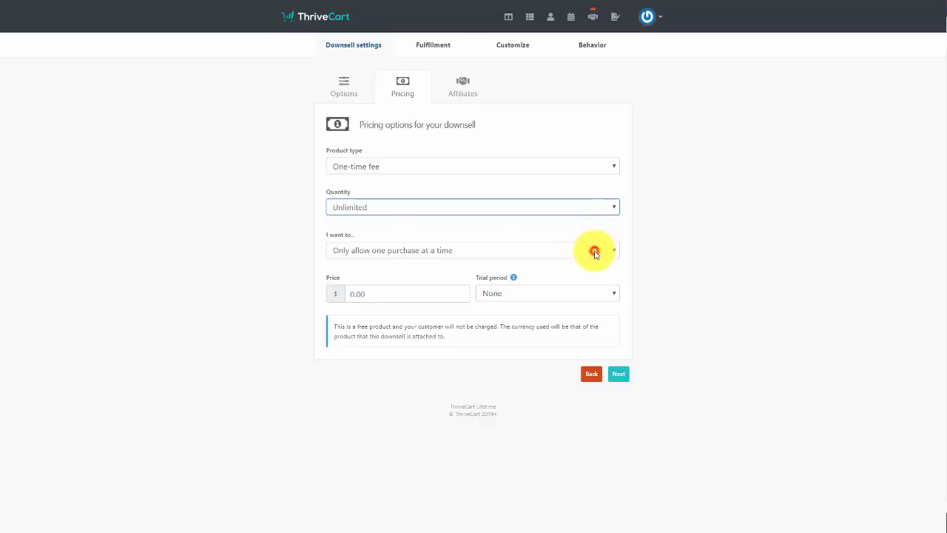
click(595, 252)
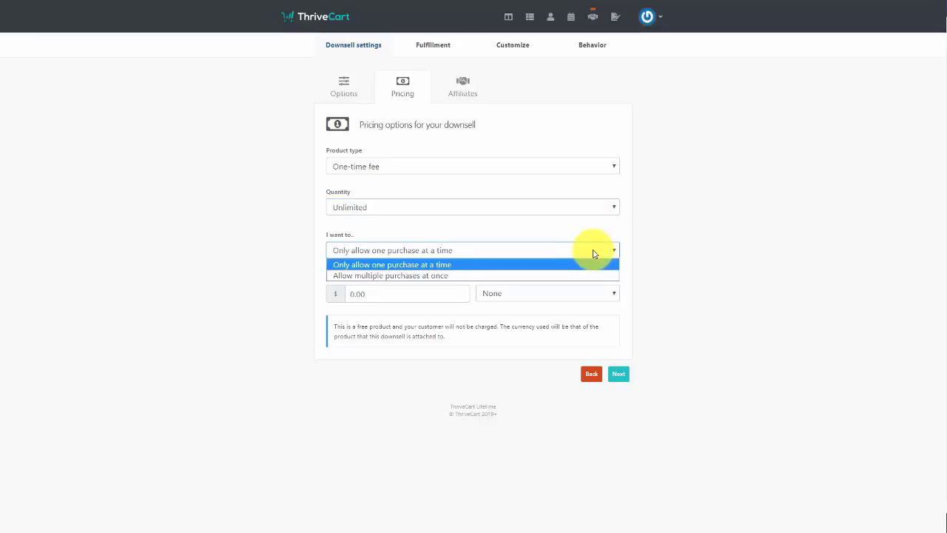
click(594, 250)
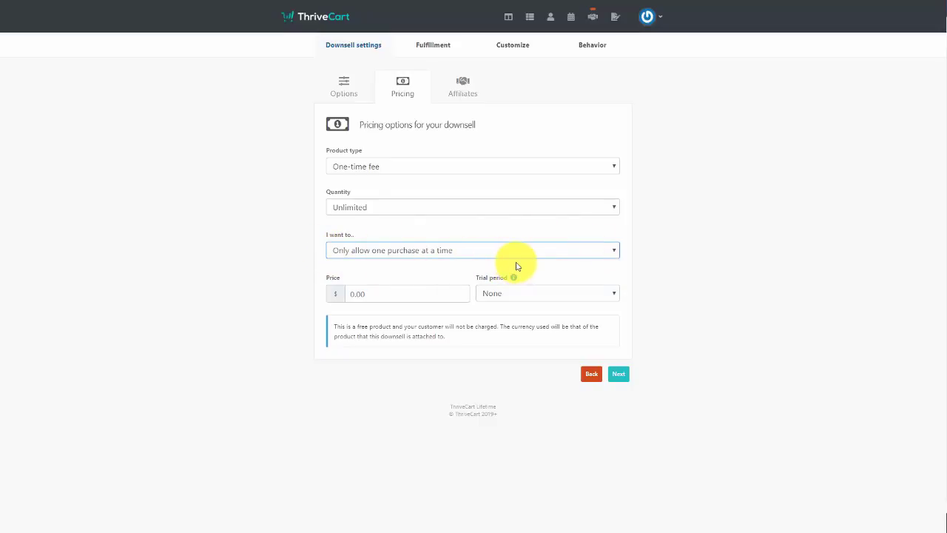
click(384, 296)
text(17)
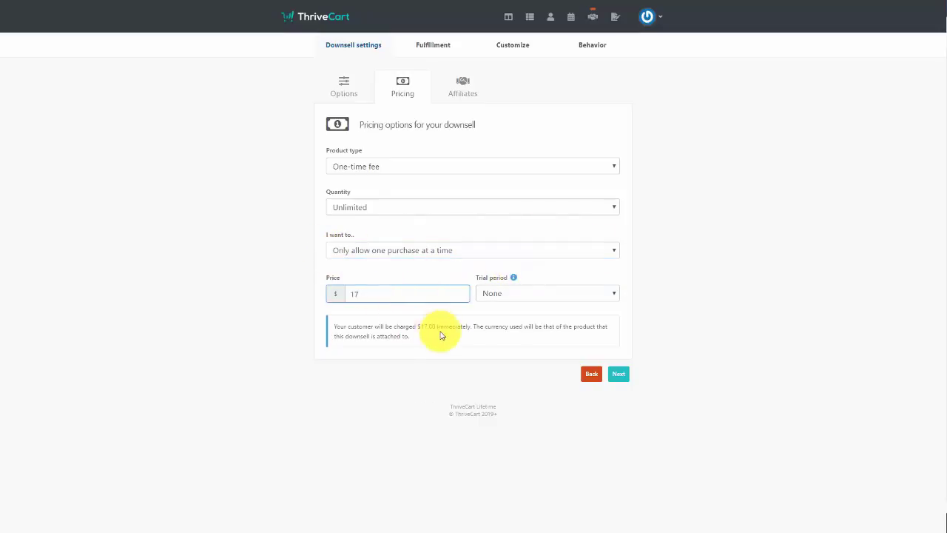
click(620, 375)
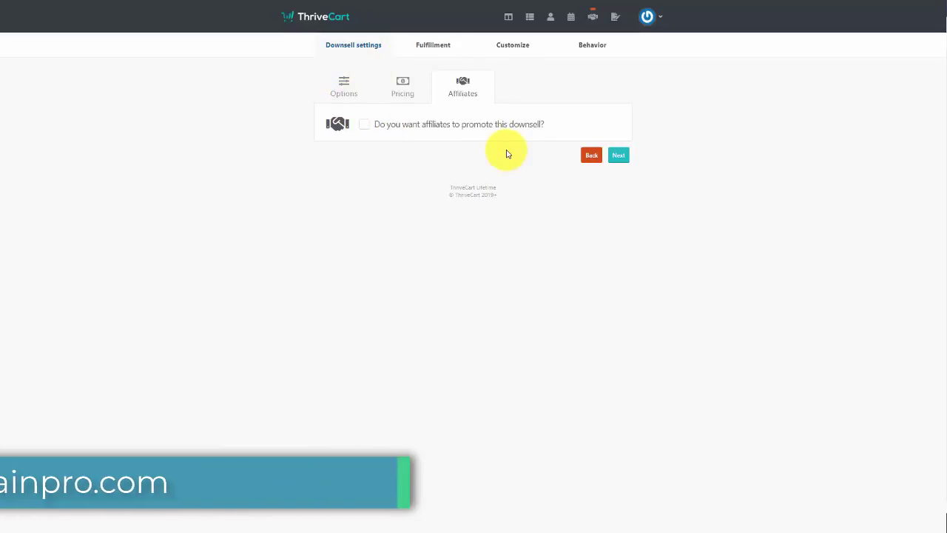
click(619, 157)
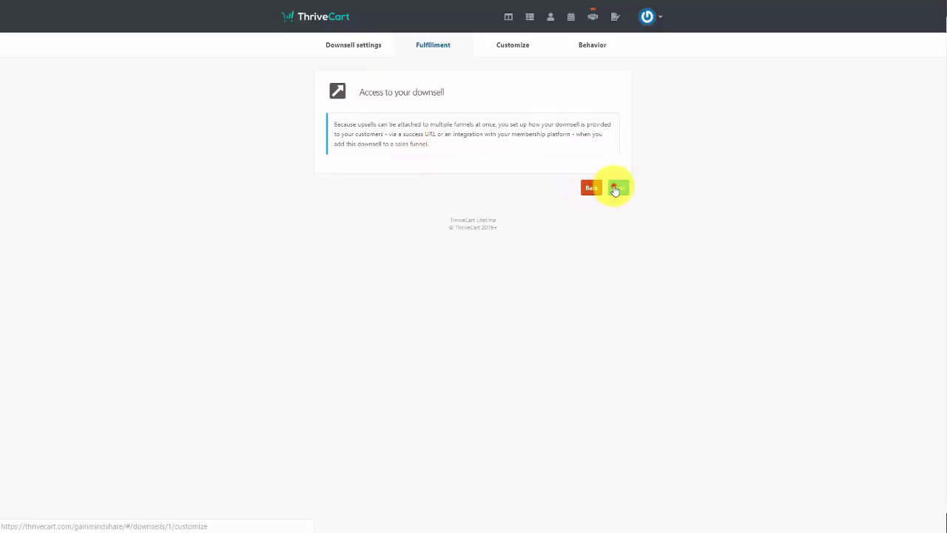
Choose 'Use my own downsell page' and upload a QR-code custom image as the purchase button
click(615, 189)
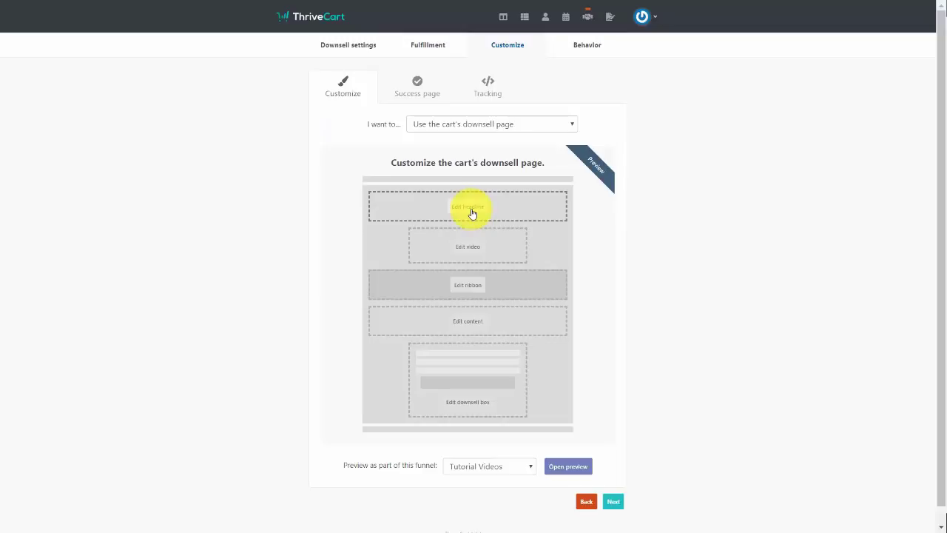
click(542, 127)
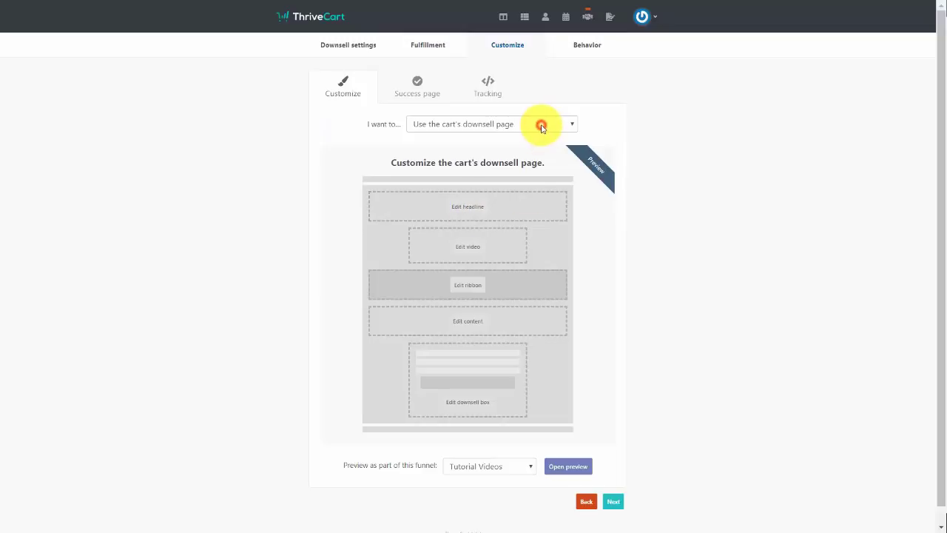
click(518, 150)
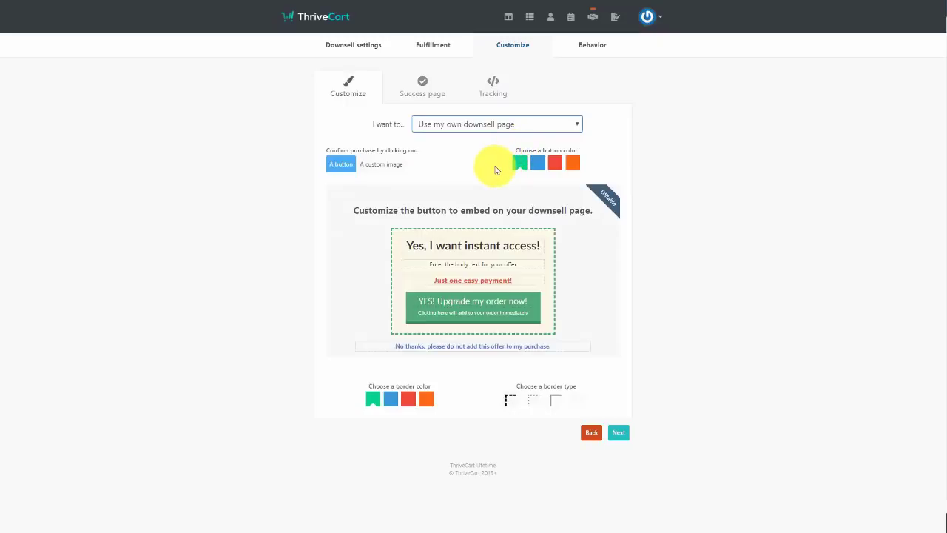
click(381, 164)
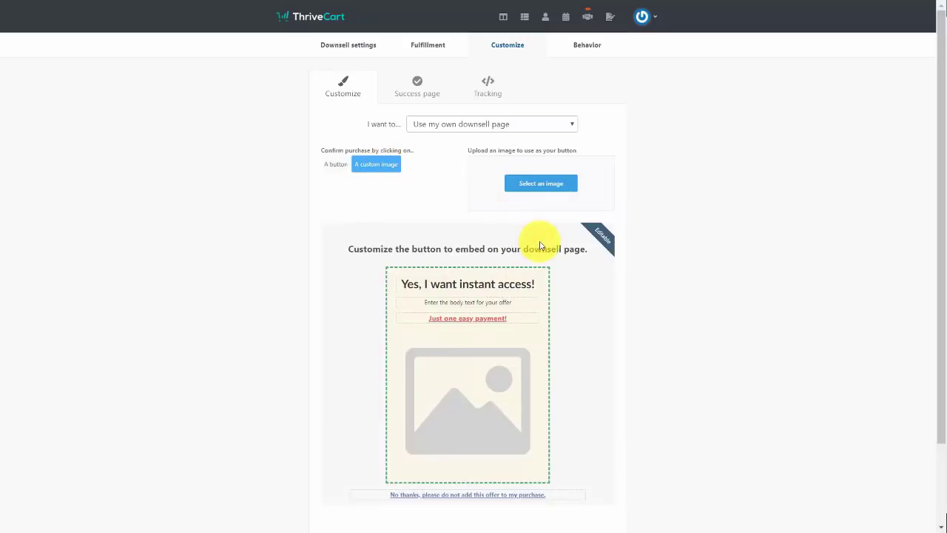
scroll(539, 246, down, 1)
scroll(538, 245, up, 1)
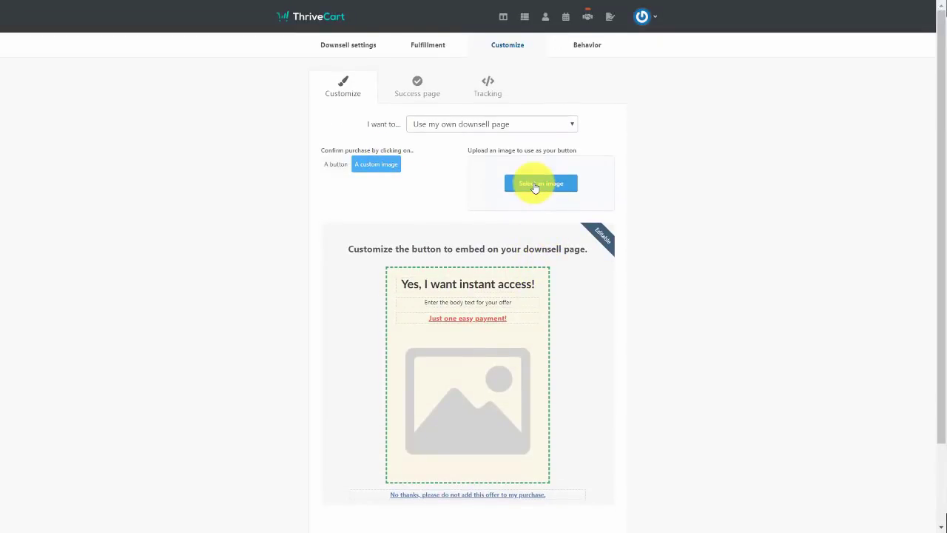
click(534, 185)
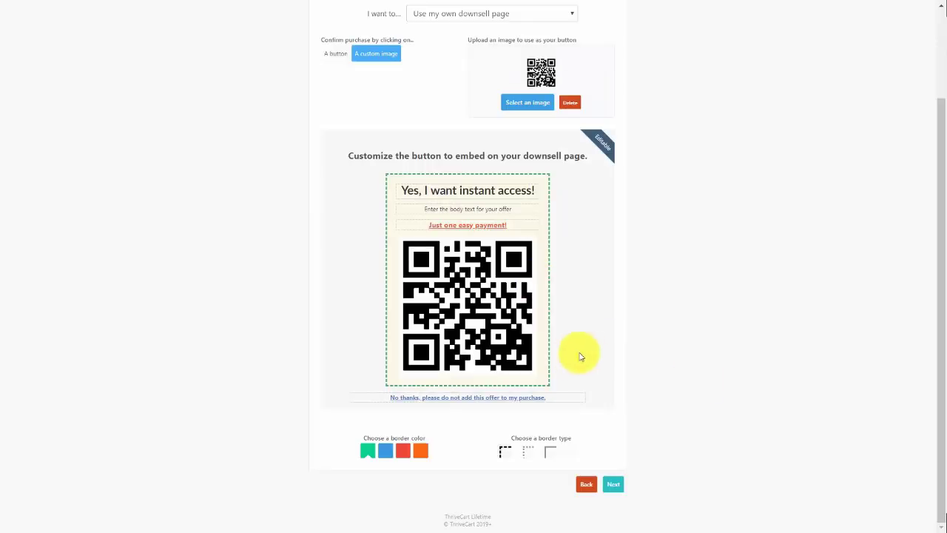
click(612, 482)
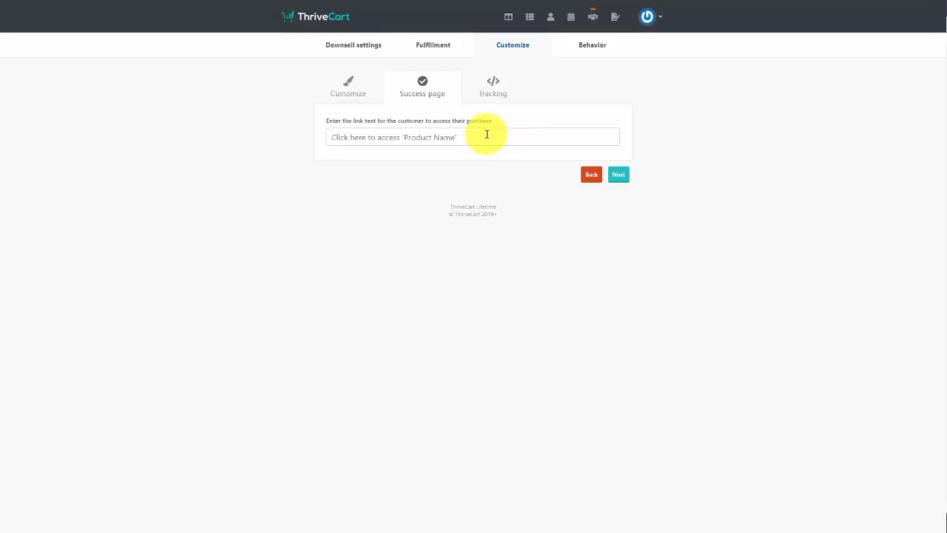
Set the access link text to 'Click Here to Access Video Tutorials Live' and leave tracking code disabled
click(487, 134)
text(Click Here to Access Video Tutorials Live)
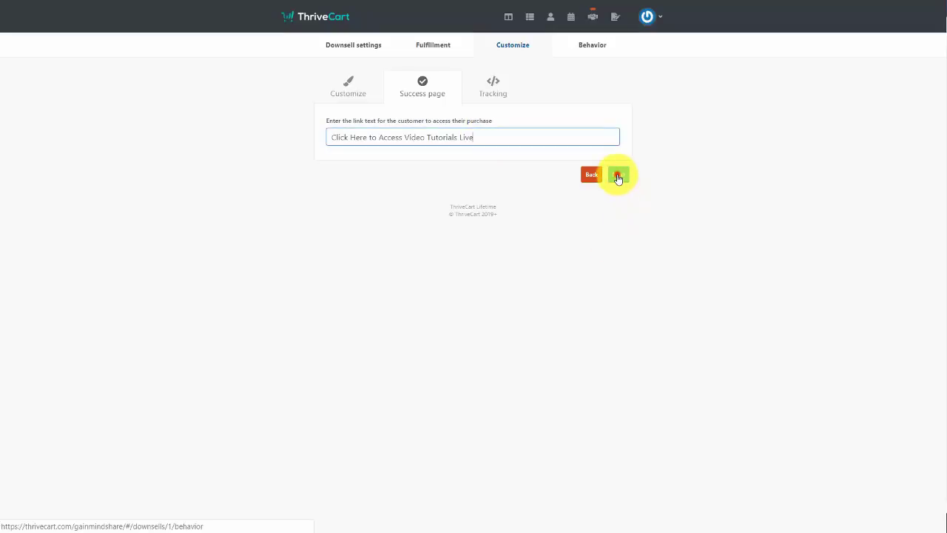
click(619, 176)
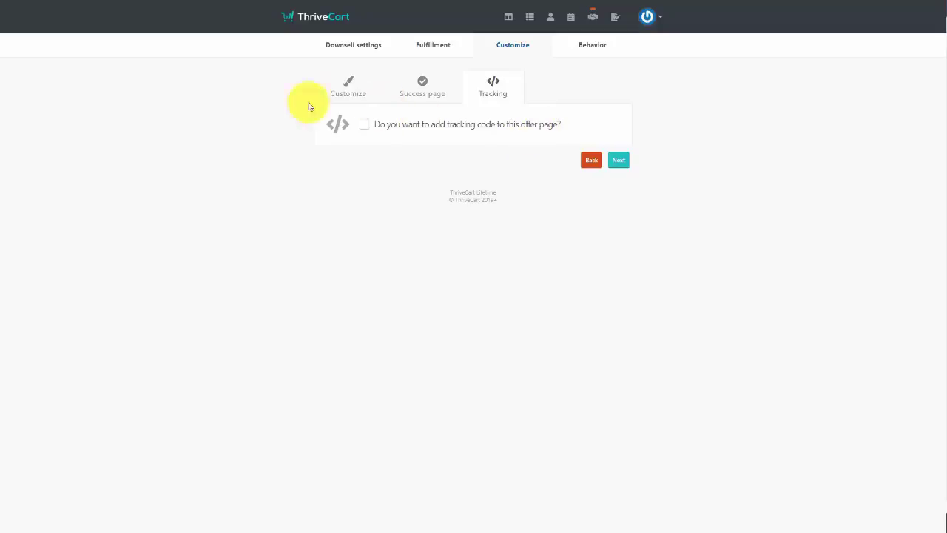
click(365, 126)
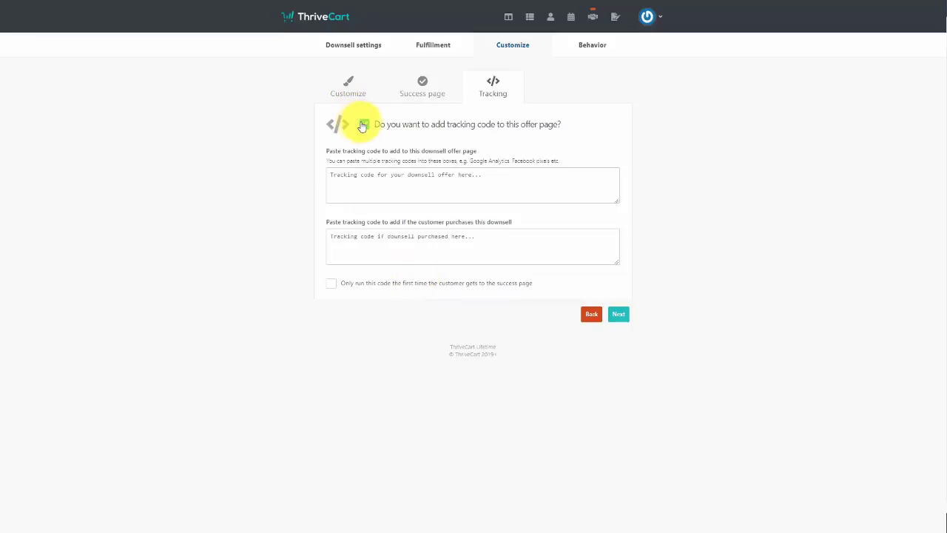
click(363, 125)
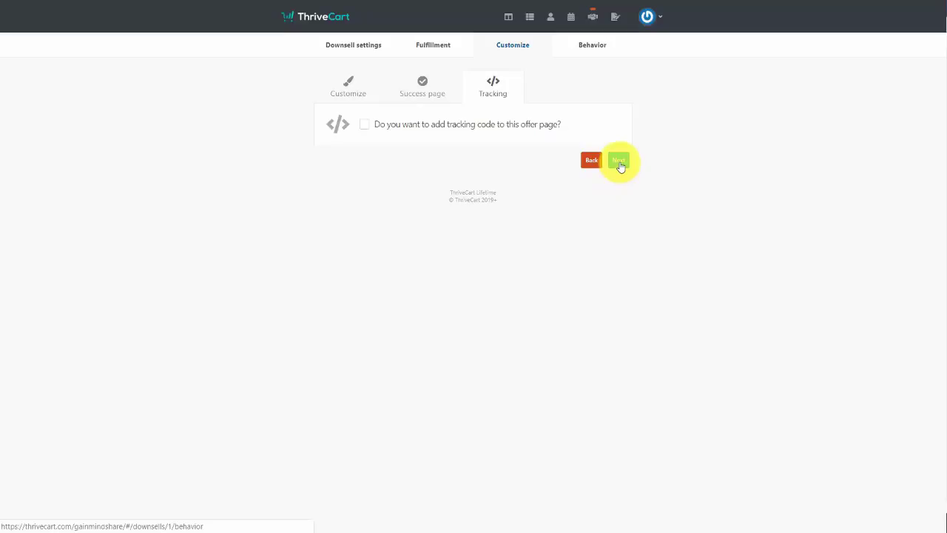
click(620, 162)
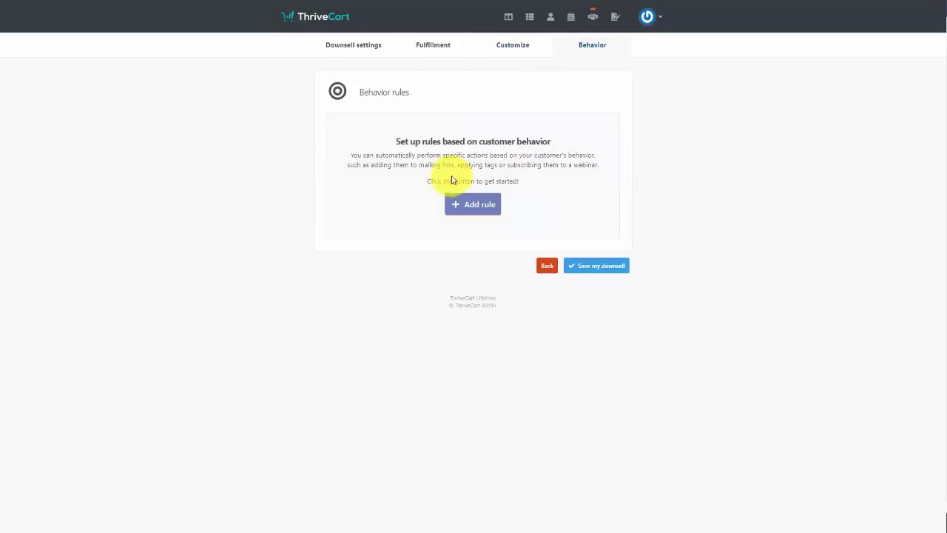
Save a behavior rule using GetResponse with the practicepractice campaign for downsell buyers
click(460, 206)
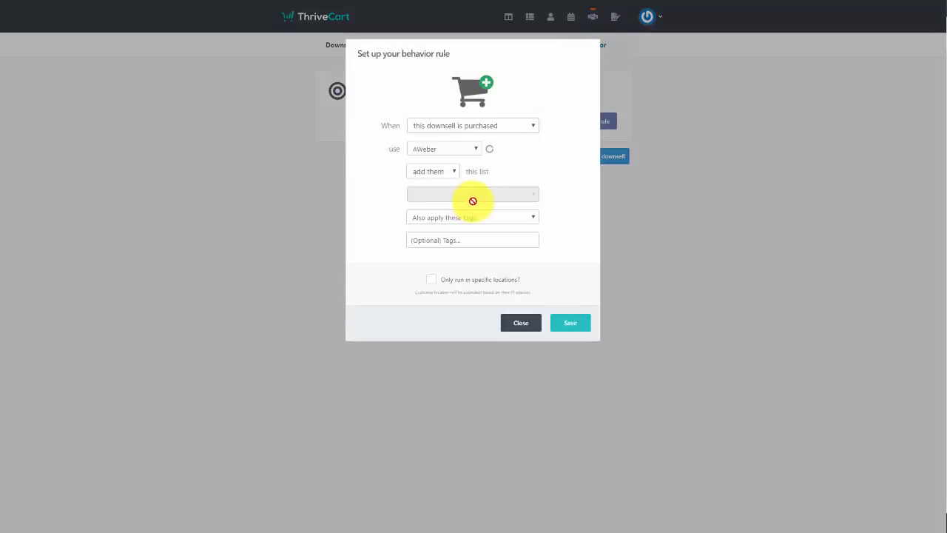
click(471, 149)
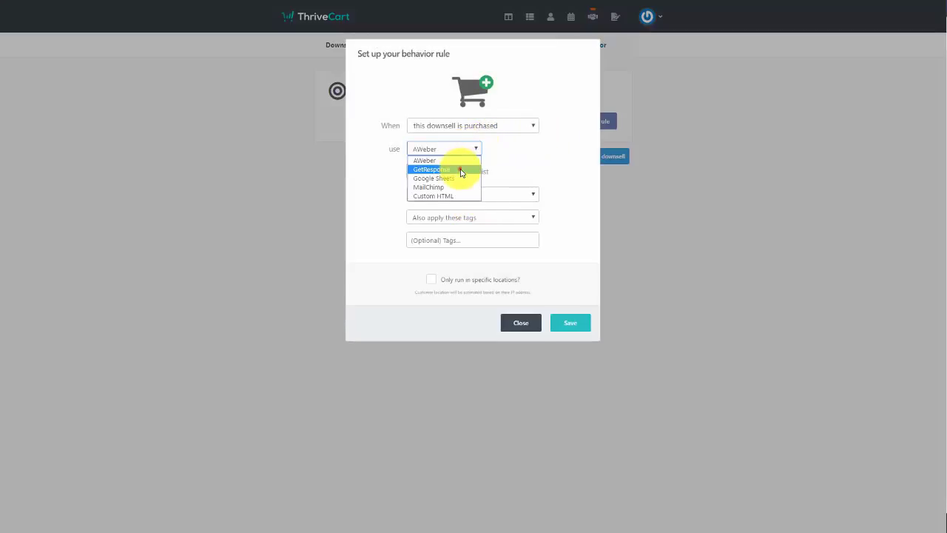
click(460, 170)
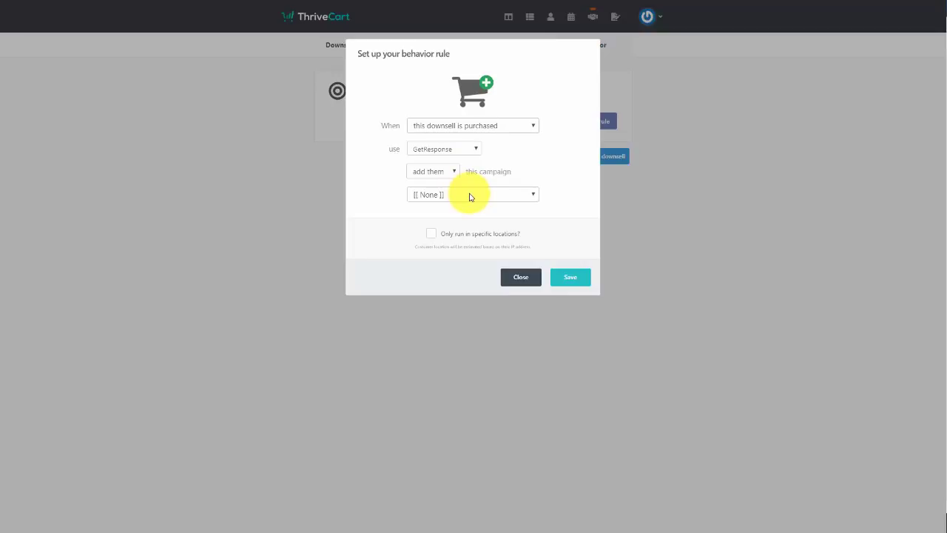
click(469, 196)
click(484, 298)
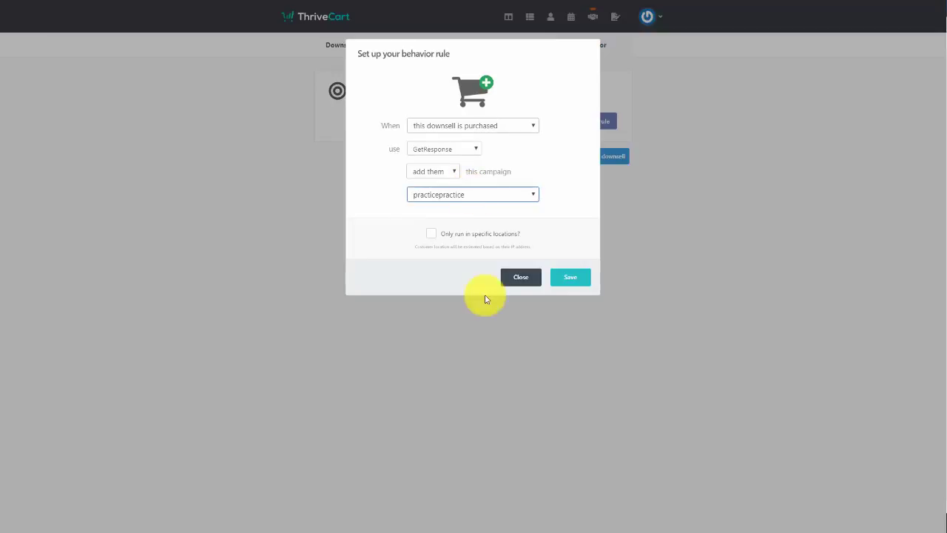
click(568, 275)
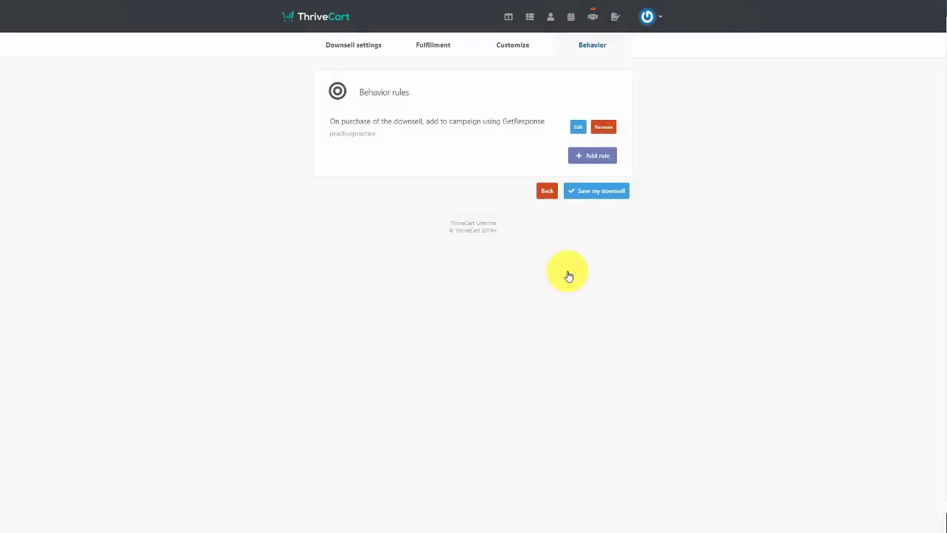
Save the downsell, then switch to the Coupons tab under Products
click(593, 194)
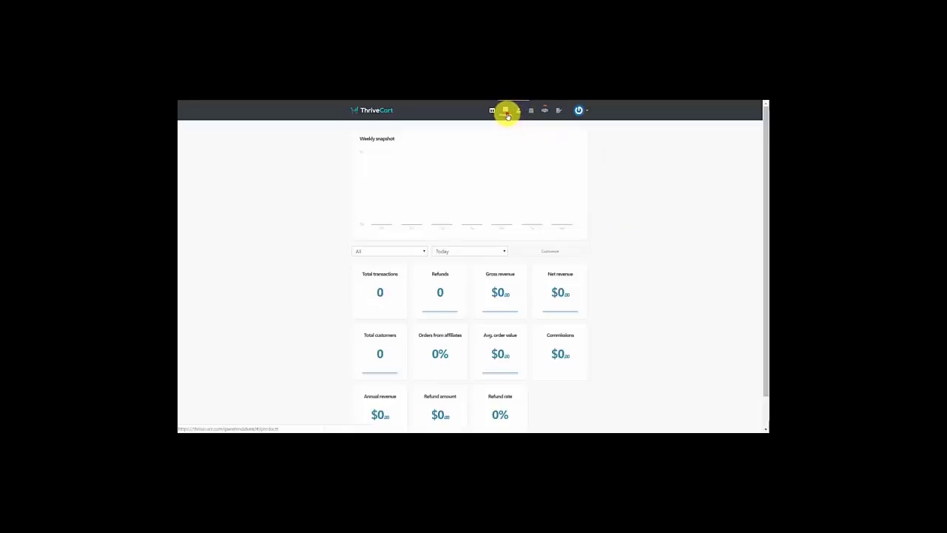
click(507, 113)
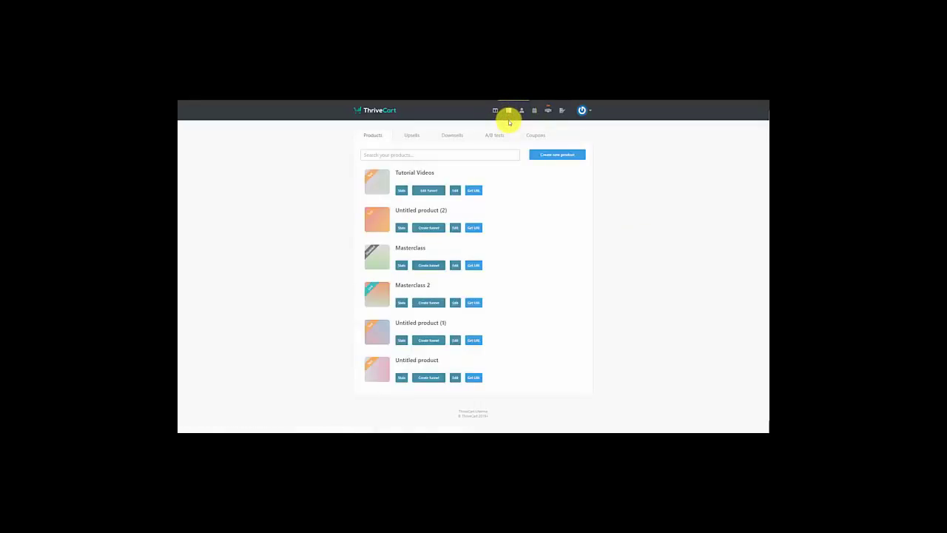
click(535, 136)
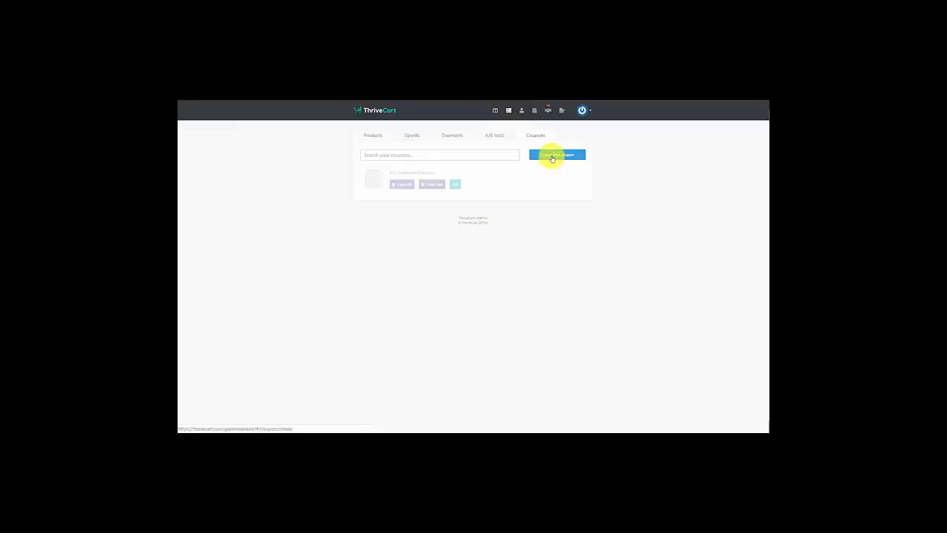
Create a coupon named 'Tutorial Coupon' with code TUTVID25 giving a 25% discount
click(552, 158)
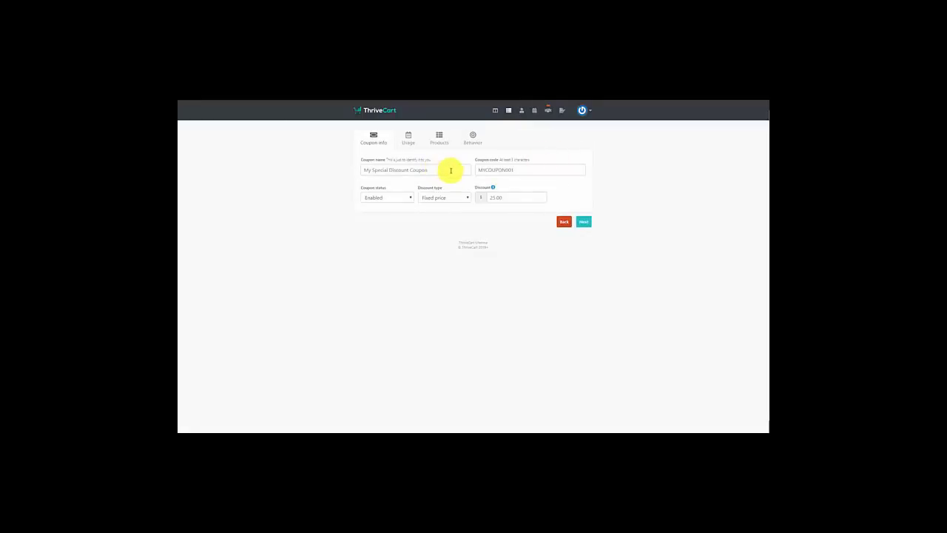
click(451, 170)
text(Tutorial Coupon)
key(Tab)
text(TUTVID25)
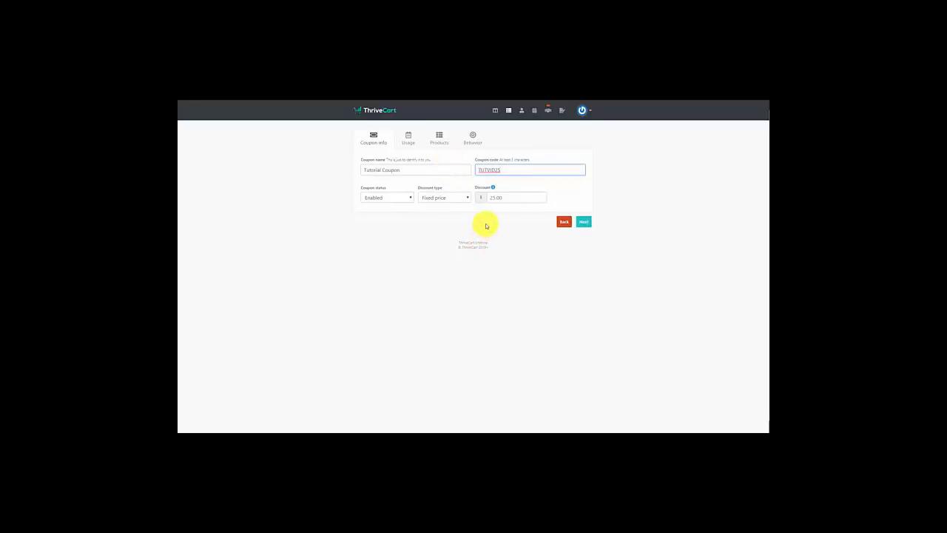
click(467, 199)
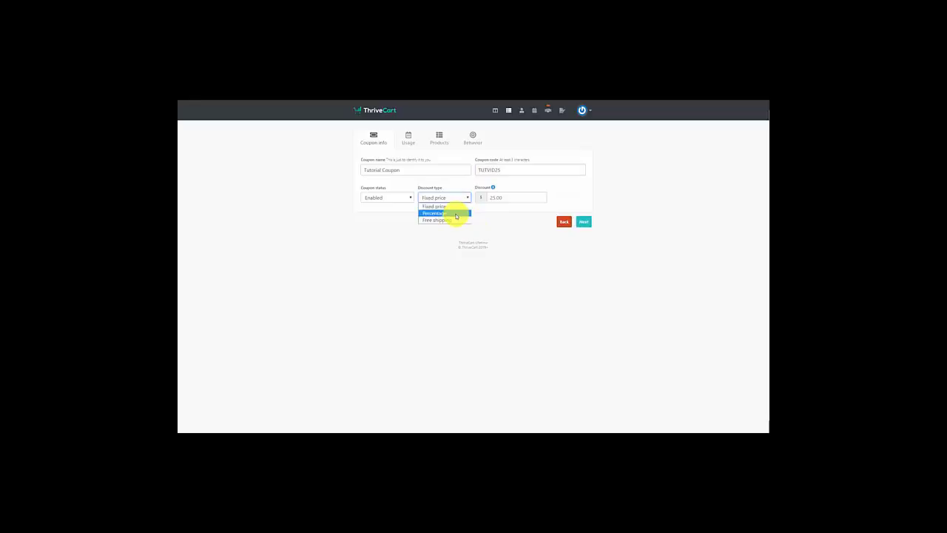
click(455, 214)
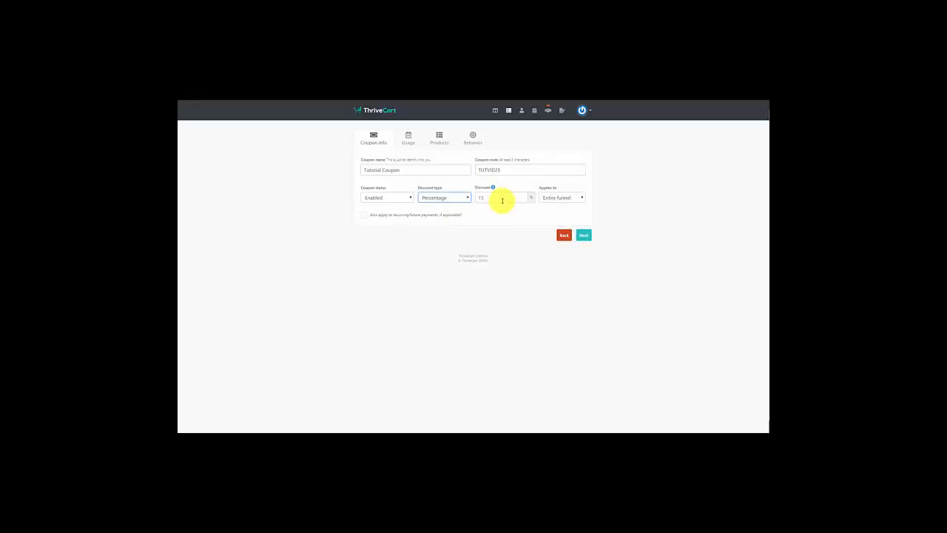
key(Tab)
text(25)
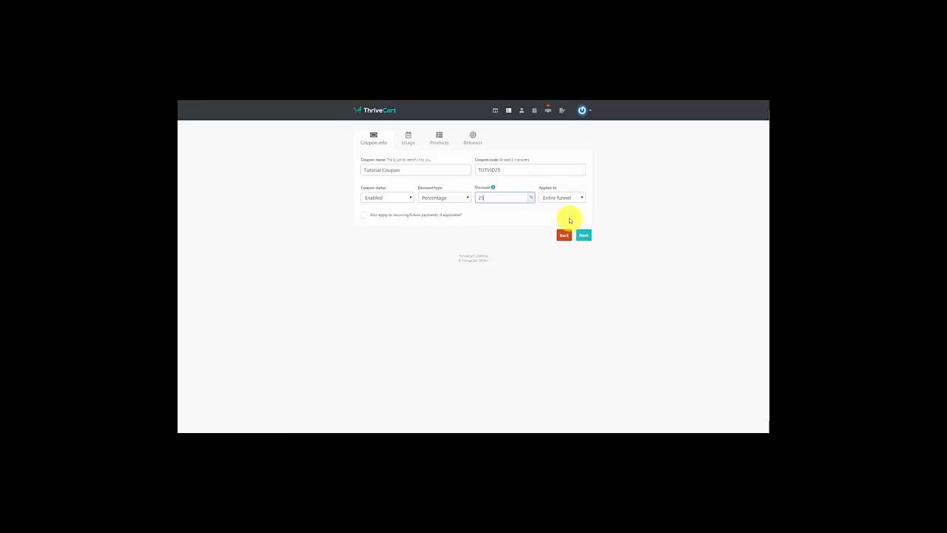
Set the coupon to apply to the main product only and continue to Usage
click(571, 200)
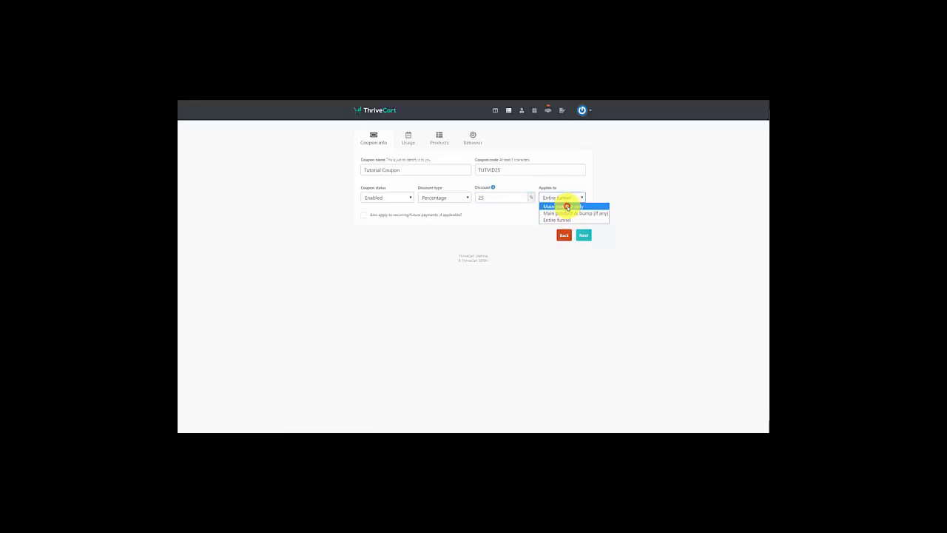
click(566, 207)
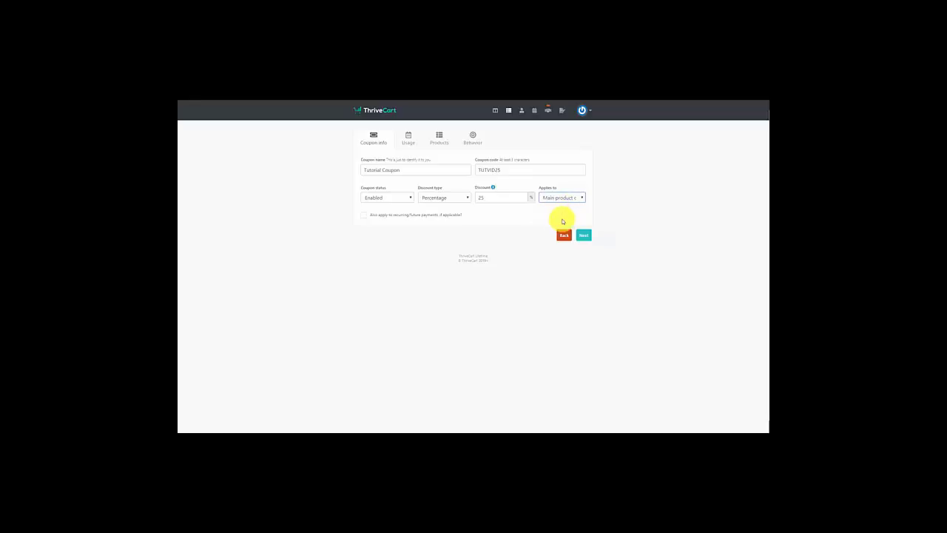
click(585, 237)
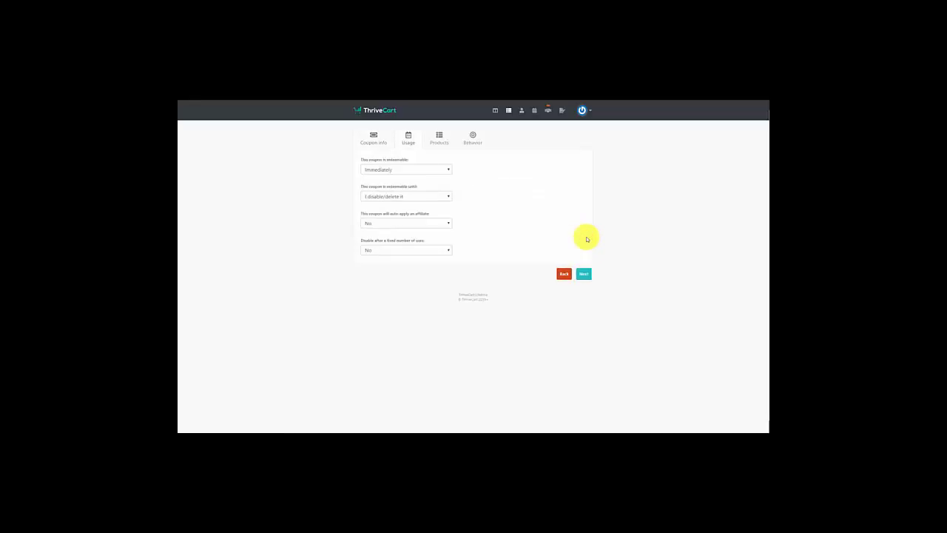
click(449, 175)
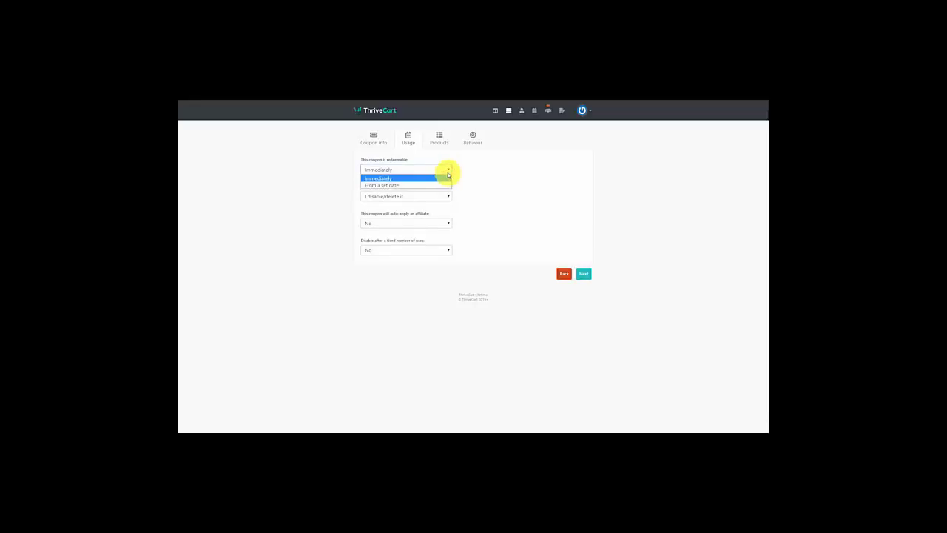
click(441, 186)
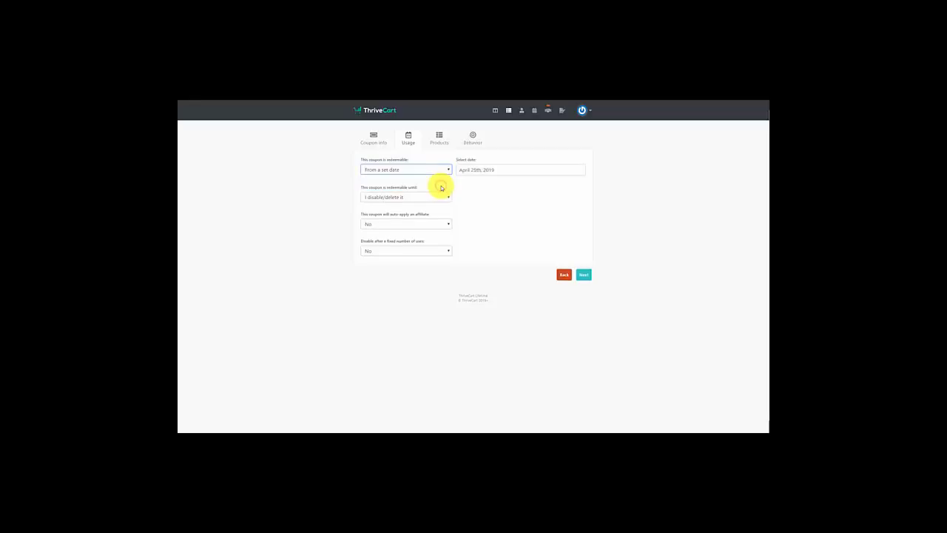
key(Up)
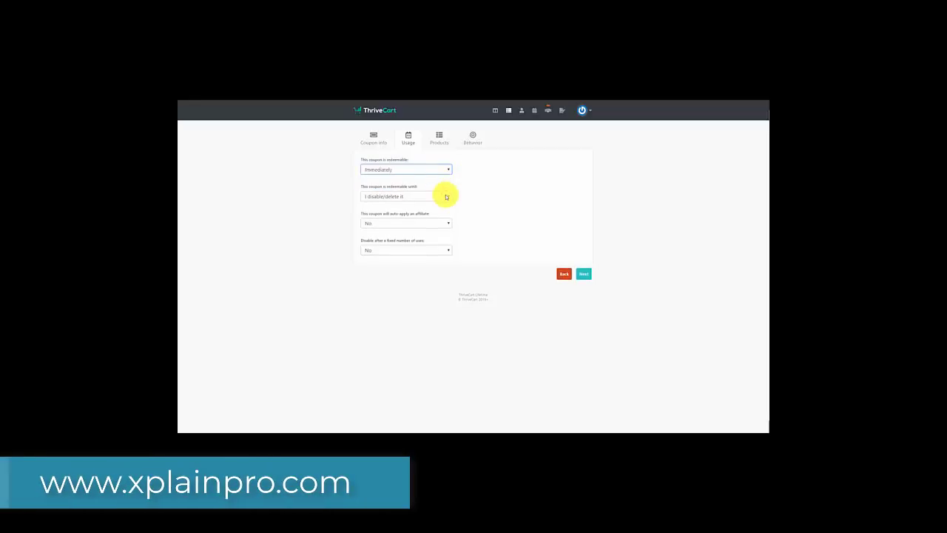
click(445, 195)
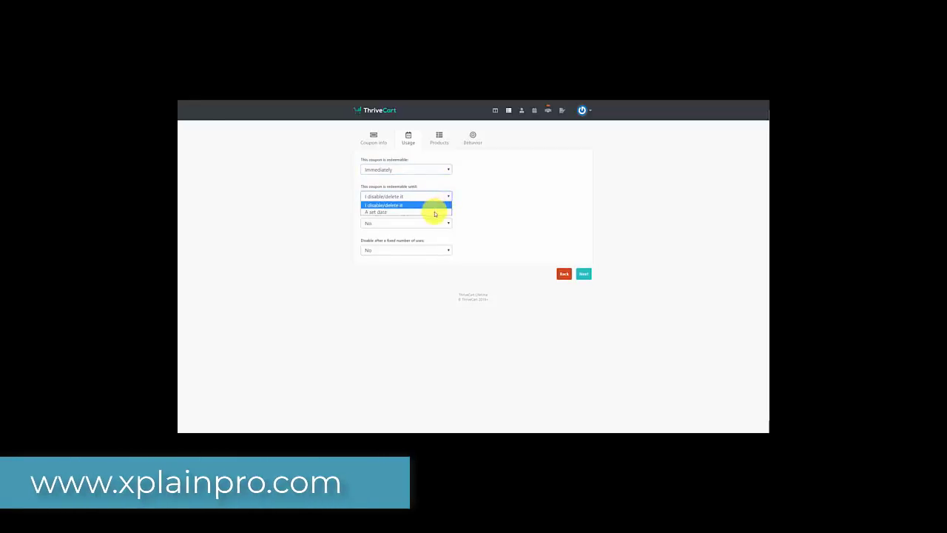
click(442, 212)
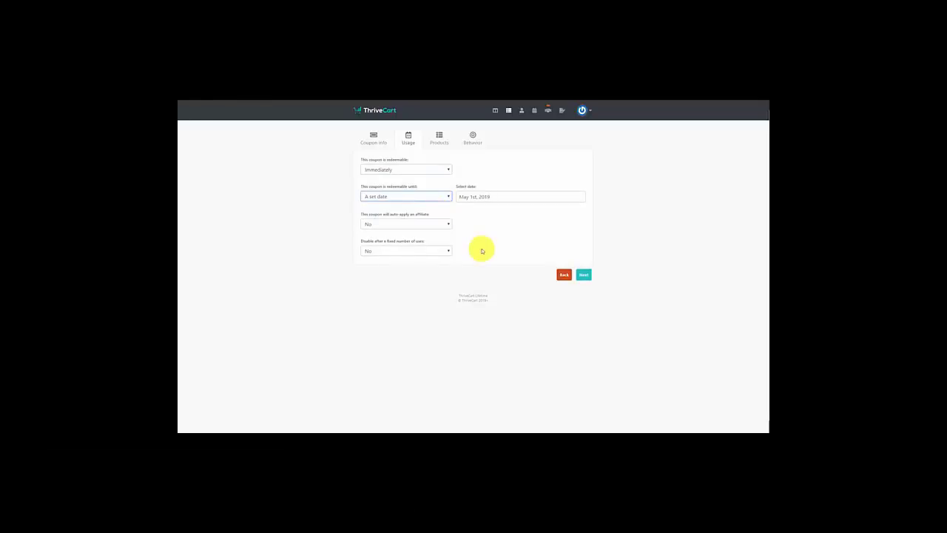
key(Up)
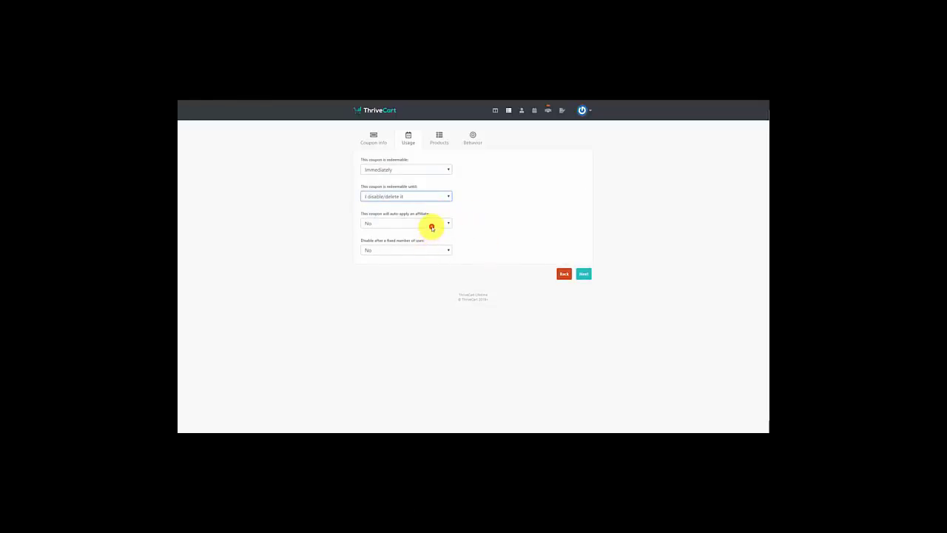
click(431, 226)
click(433, 239)
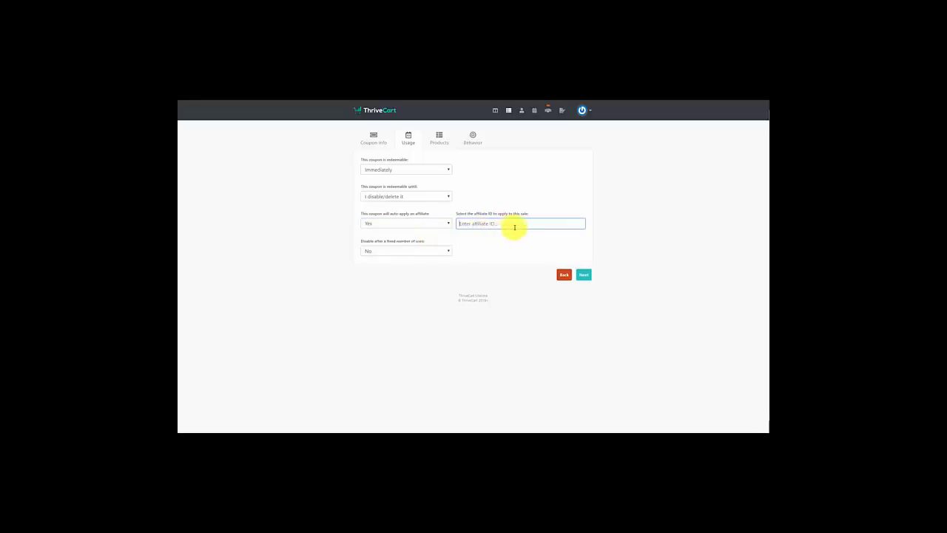
click(447, 224)
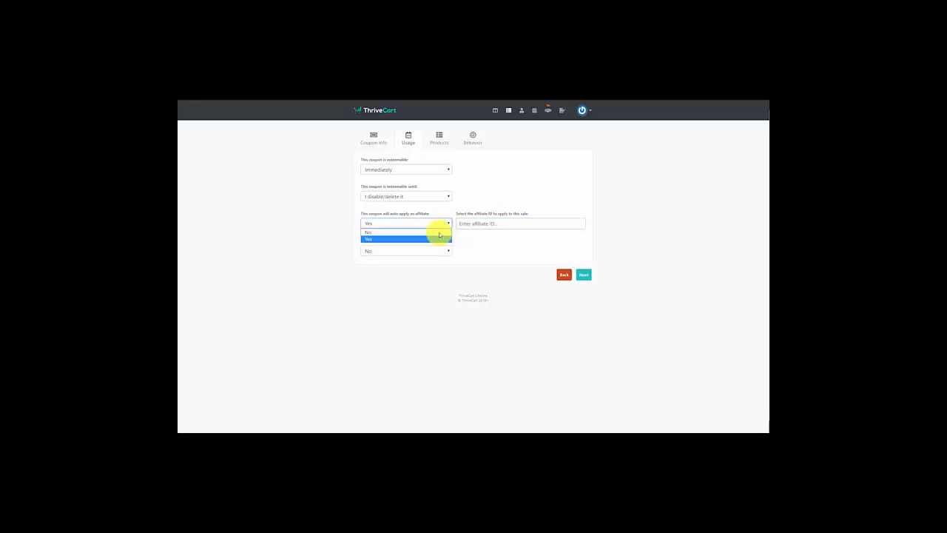
click(440, 233)
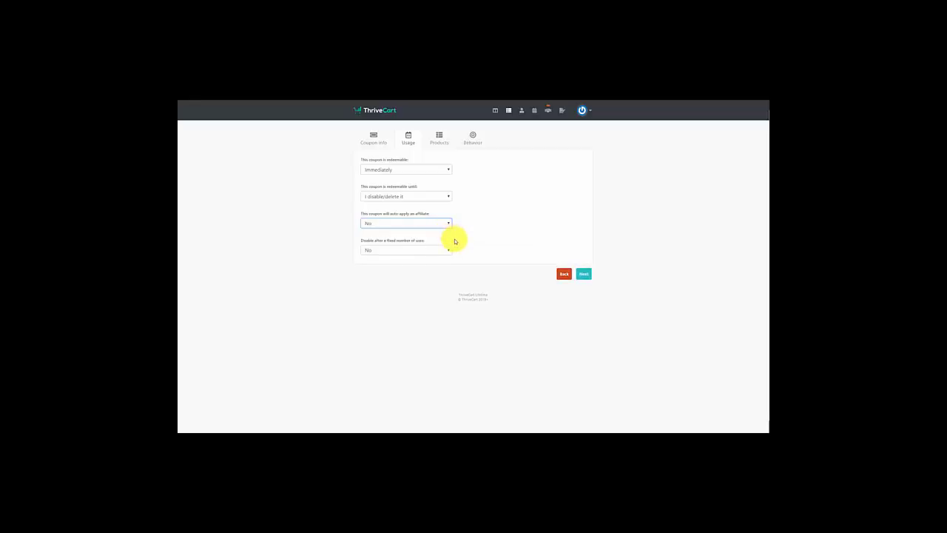
click(448, 252)
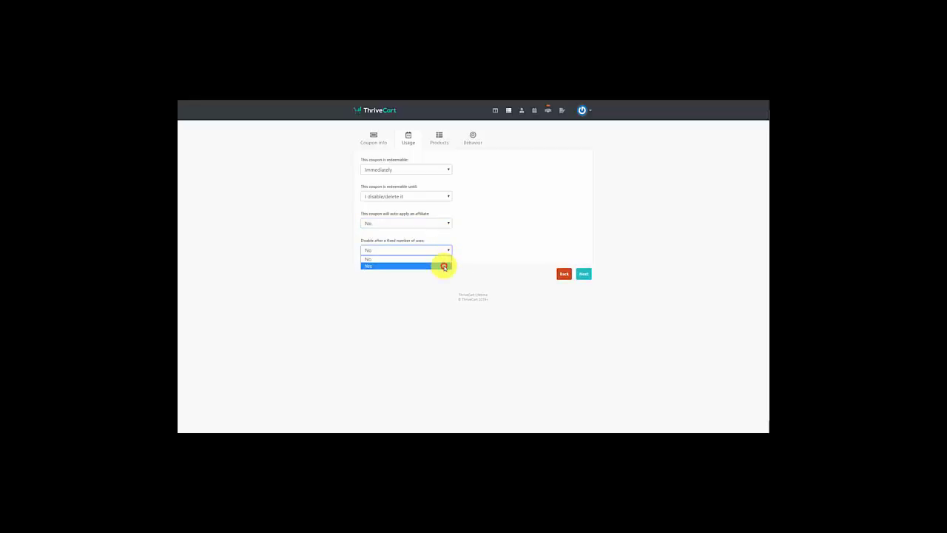
click(444, 266)
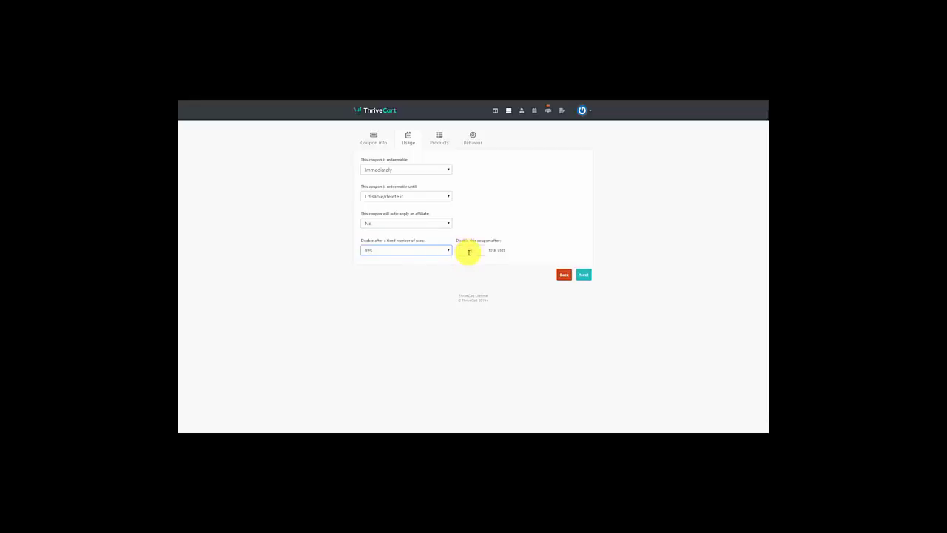
click(444, 250)
click(440, 256)
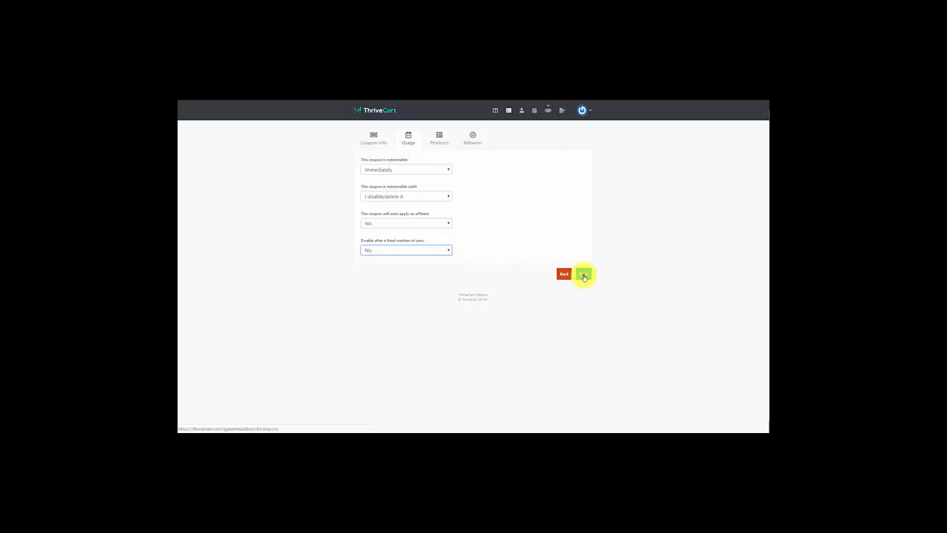
click(580, 276)
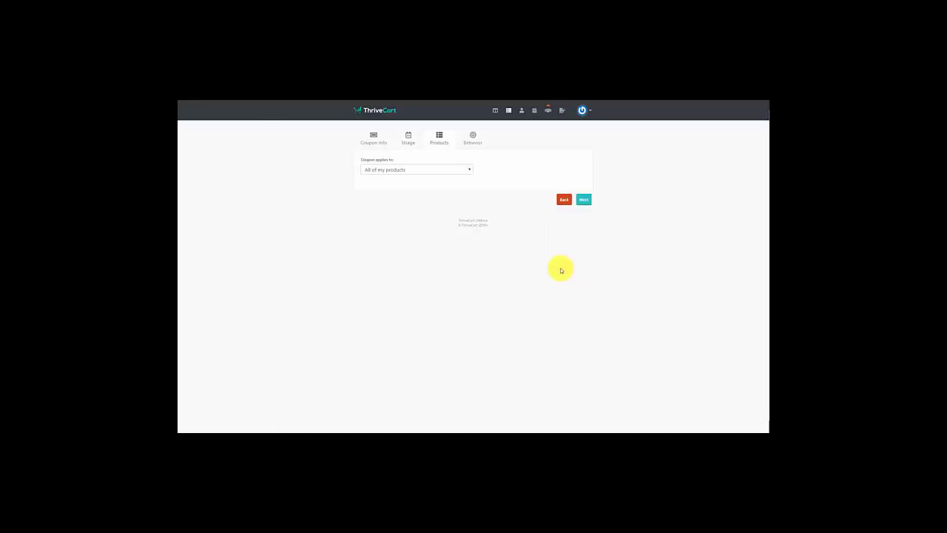
Limit the coupon to specific products, ticking only Tutorial Videos
click(458, 171)
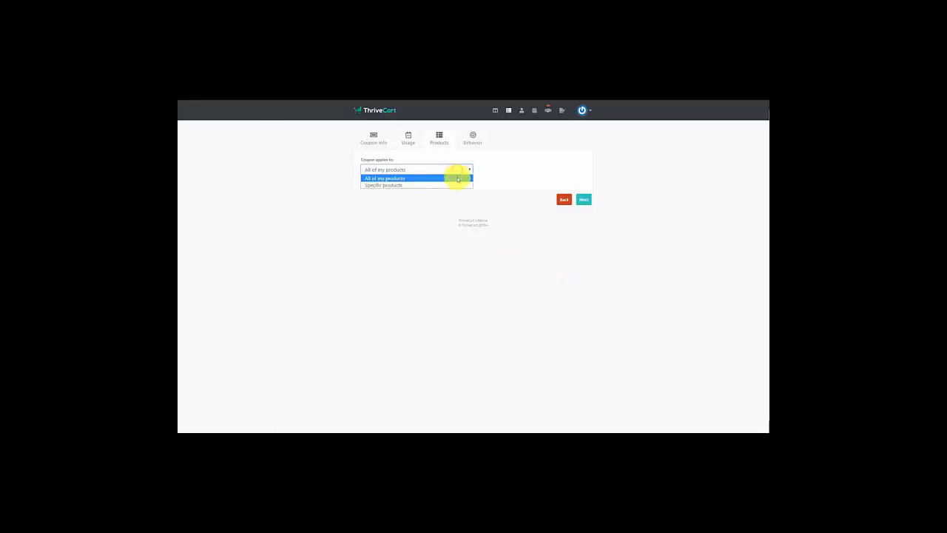
click(457, 186)
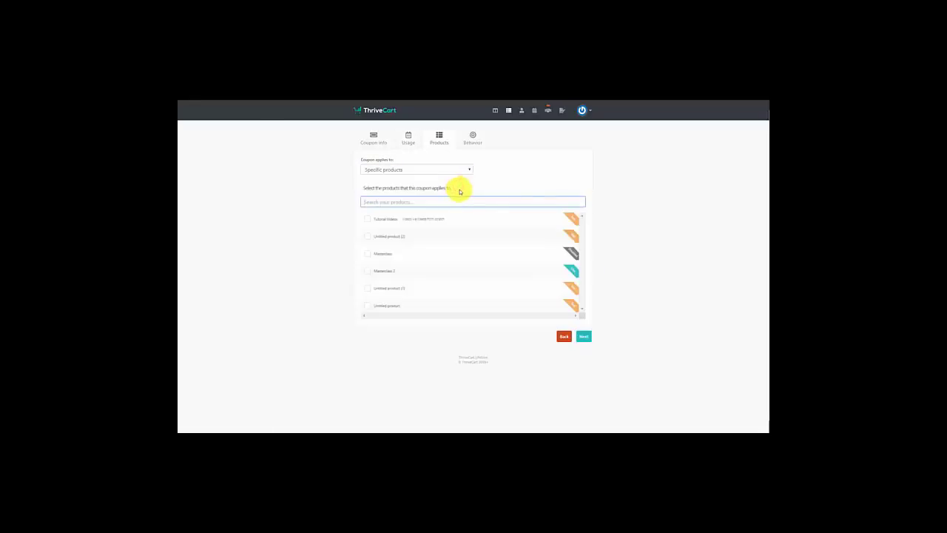
click(368, 222)
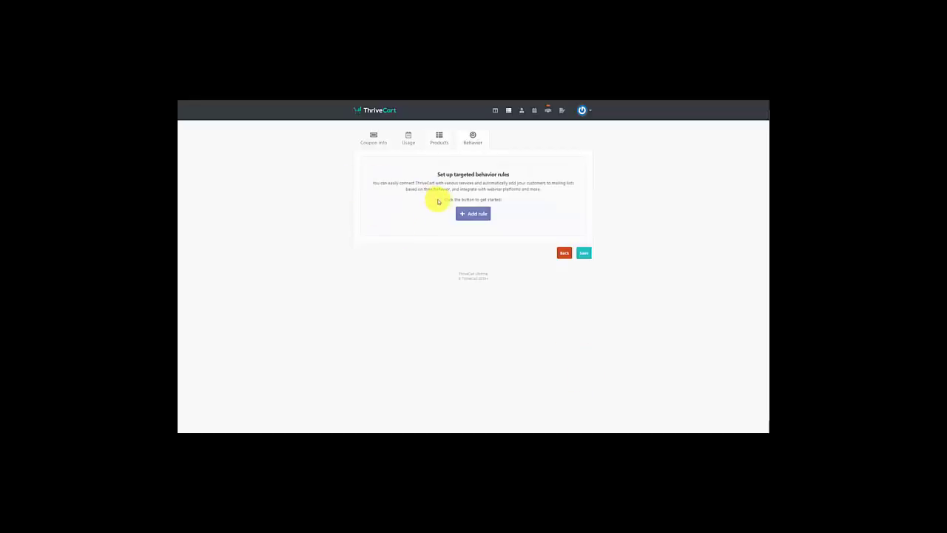
Add a GetResponse behavior rule for coupon buyers and save the Tutorial Coupon
click(467, 215)
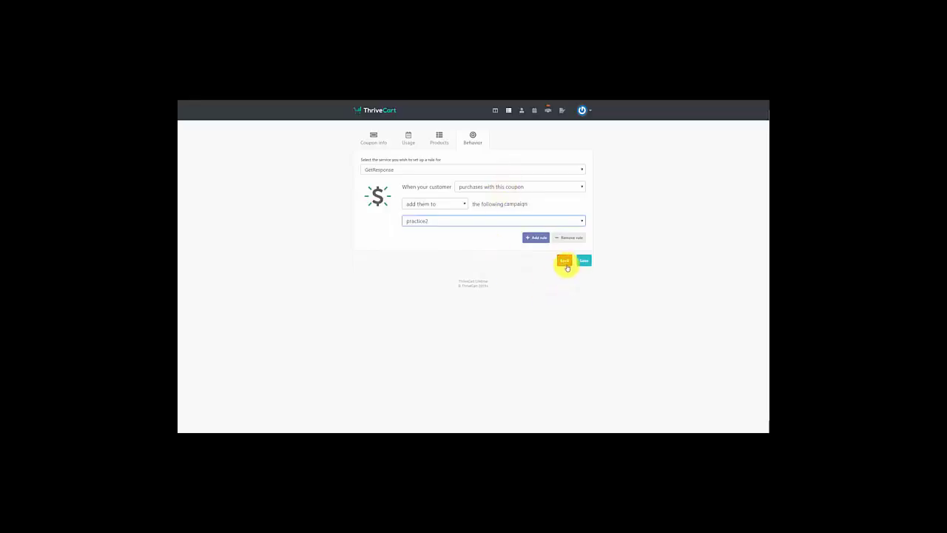
click(584, 266)
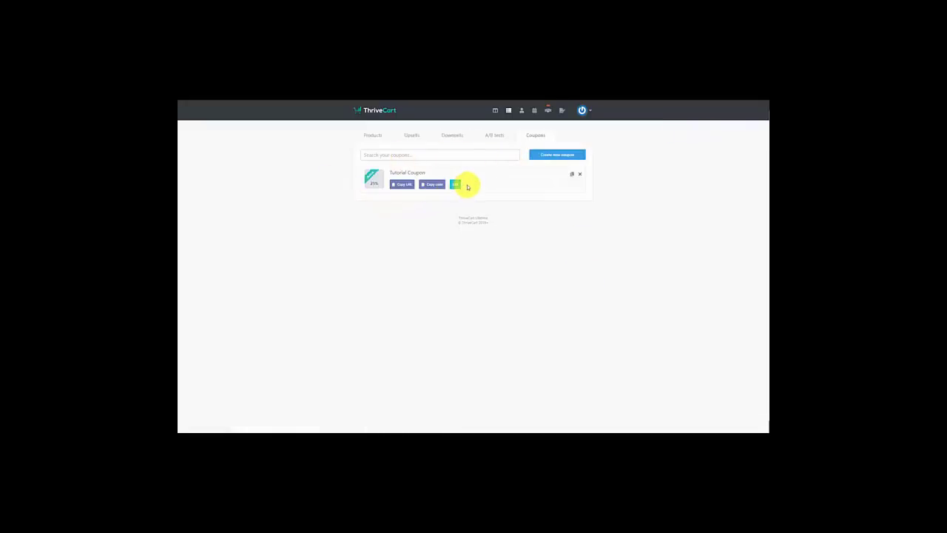
Copy the TUTVID25 code from the Tutorial Coupon entry
click(433, 184)
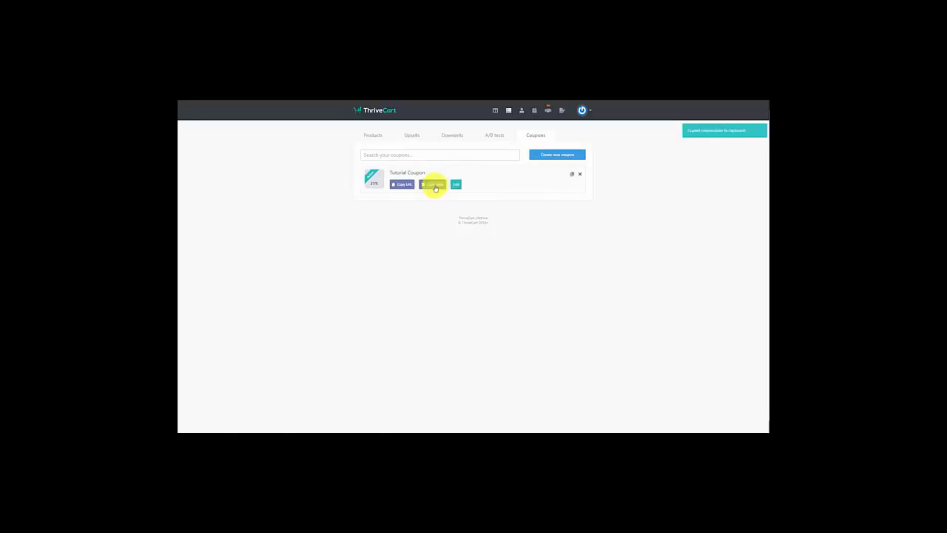
click(438, 185)
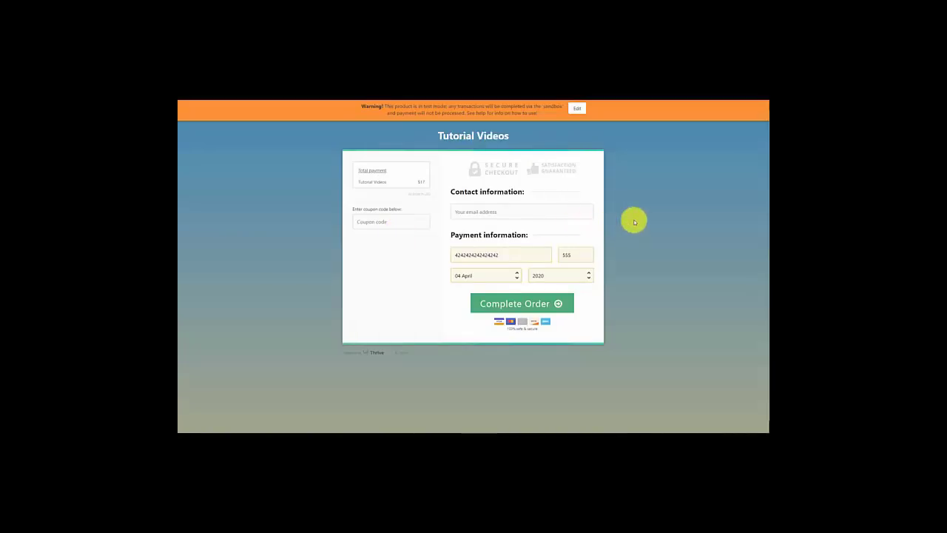
Paste TUTVID25 into the Tutorial Videos checkout coupon field and apply it, bringing the total to $12.75
click(365, 222)
key(ctrl+v)
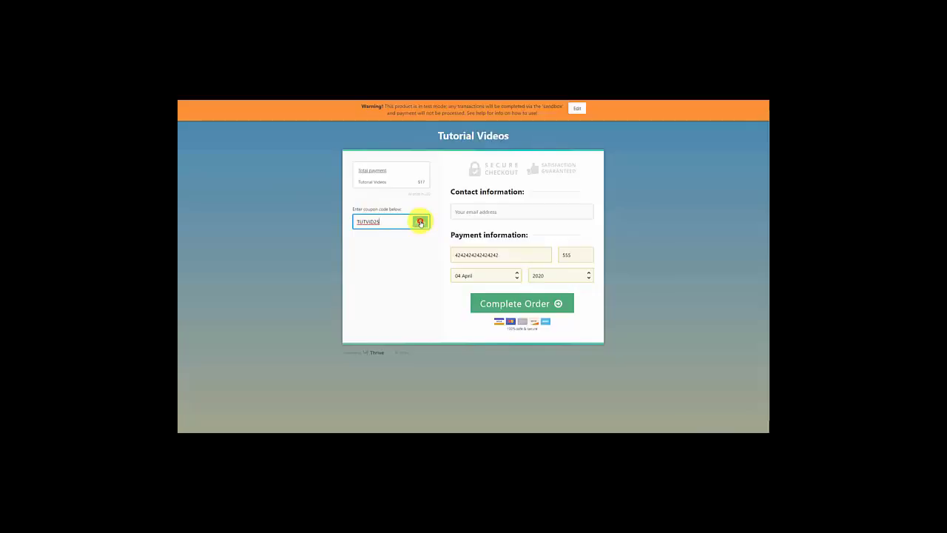
click(421, 222)
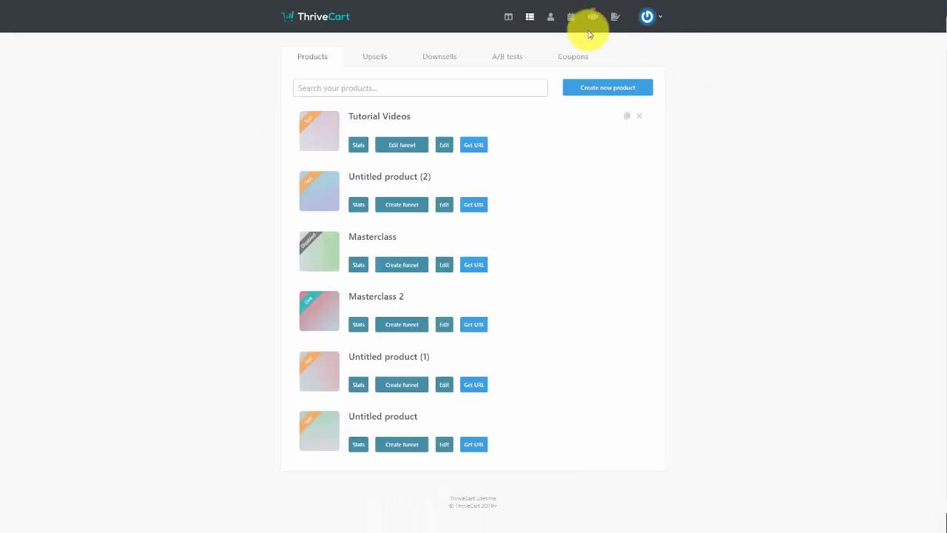
Start setting up a new A/B test from the A/B tests page
click(507, 60)
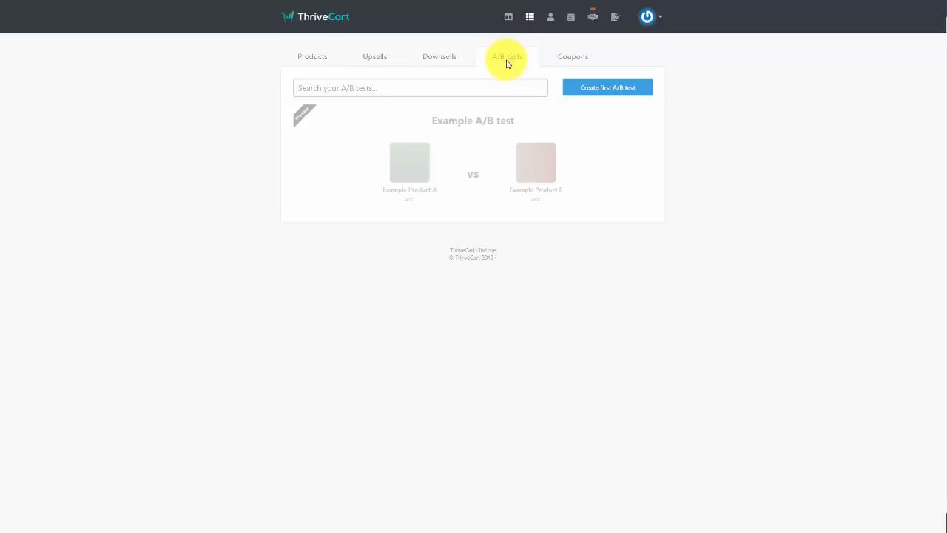
click(602, 94)
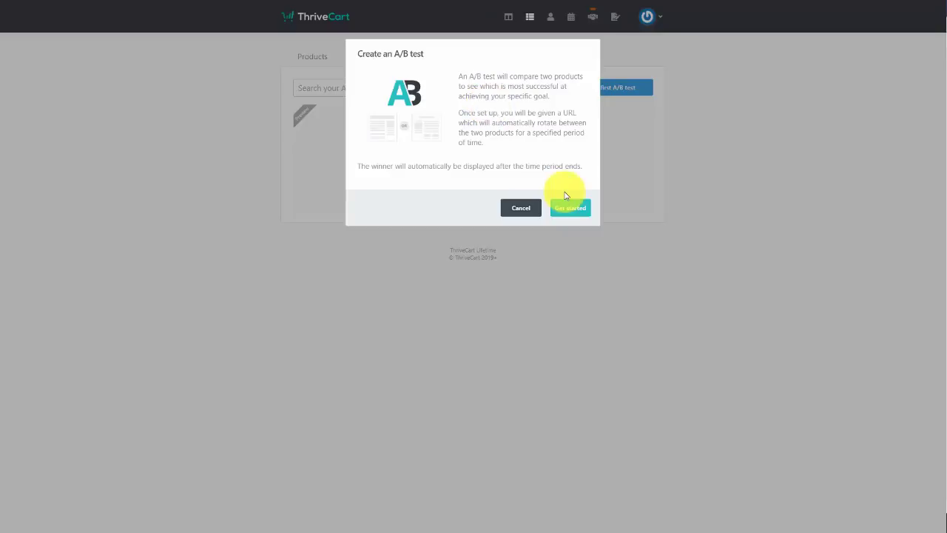
click(574, 211)
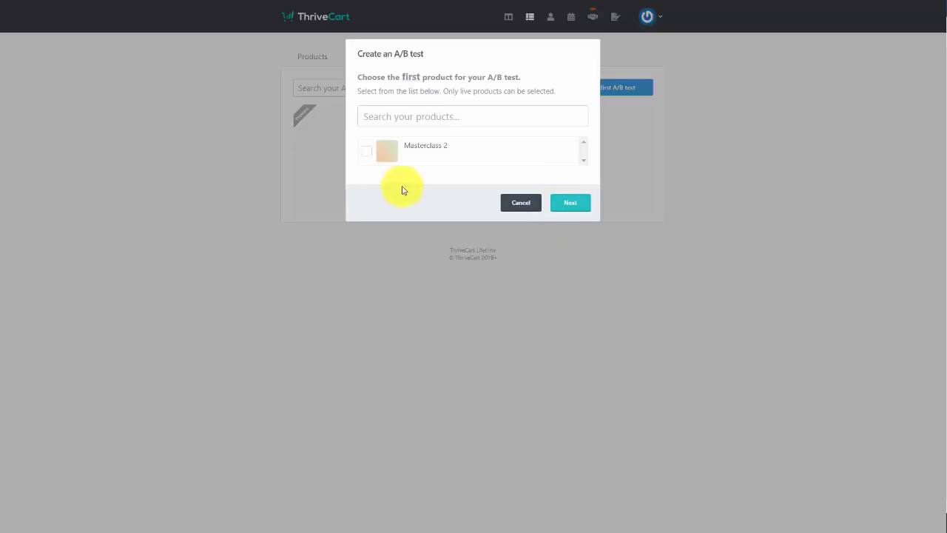
Choose Masterclass 2 and Masterclass 2 (Copy 2) as the two products to test
click(368, 155)
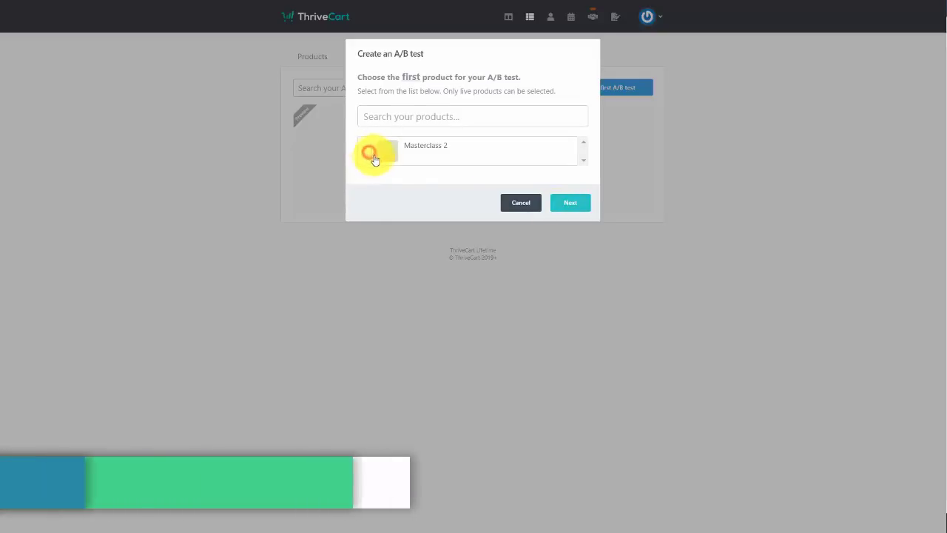
click(581, 204)
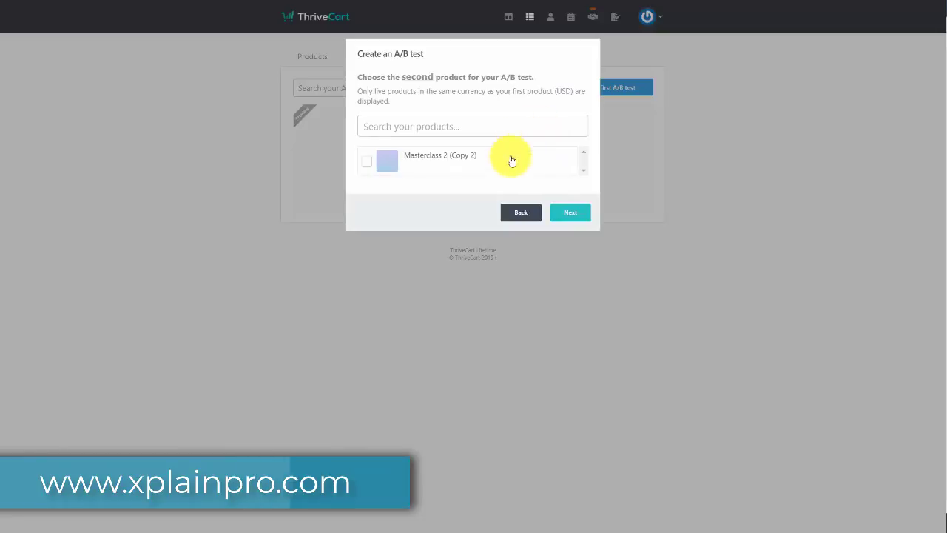
click(368, 166)
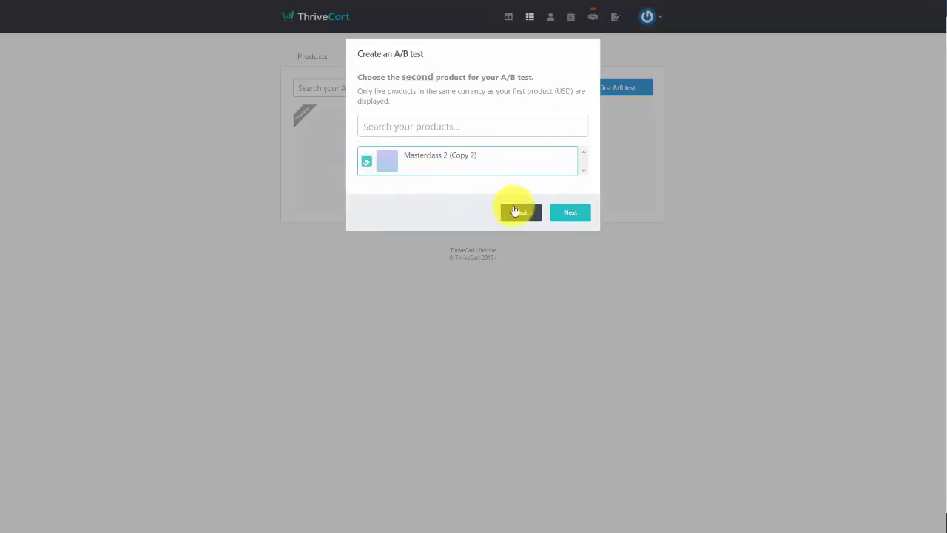
click(575, 217)
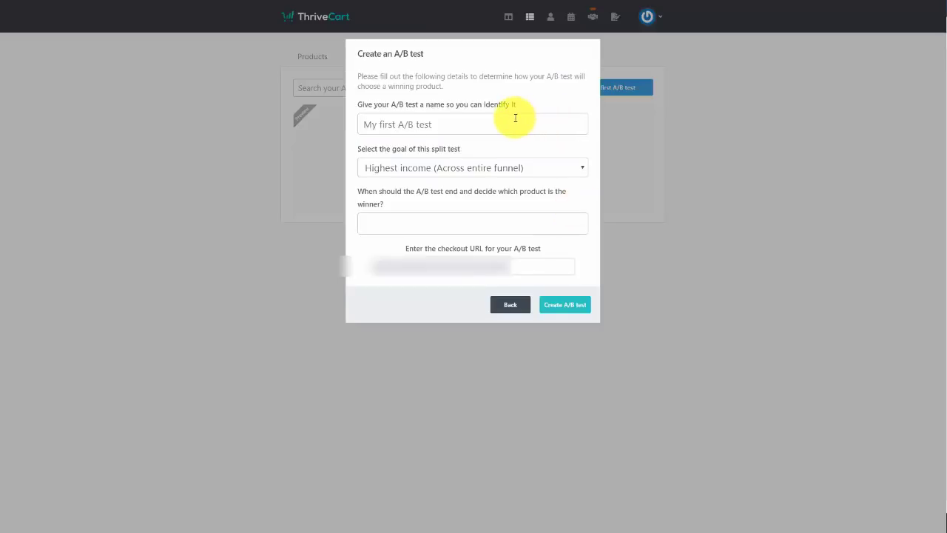
Create 'Masterclass Test' with goal Highest income, end date April 26 2019, and slug 'mctst'
click(493, 126)
text(Masterclass Test)
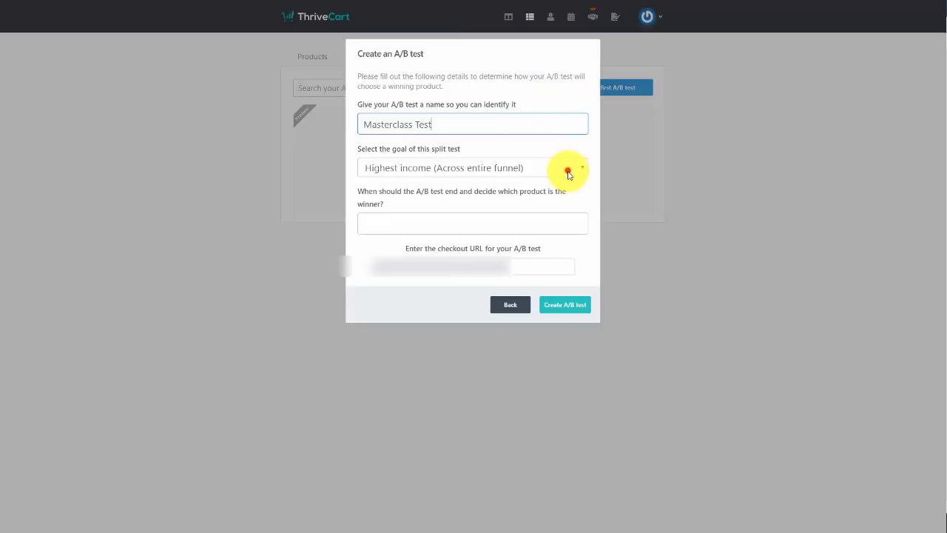
click(569, 174)
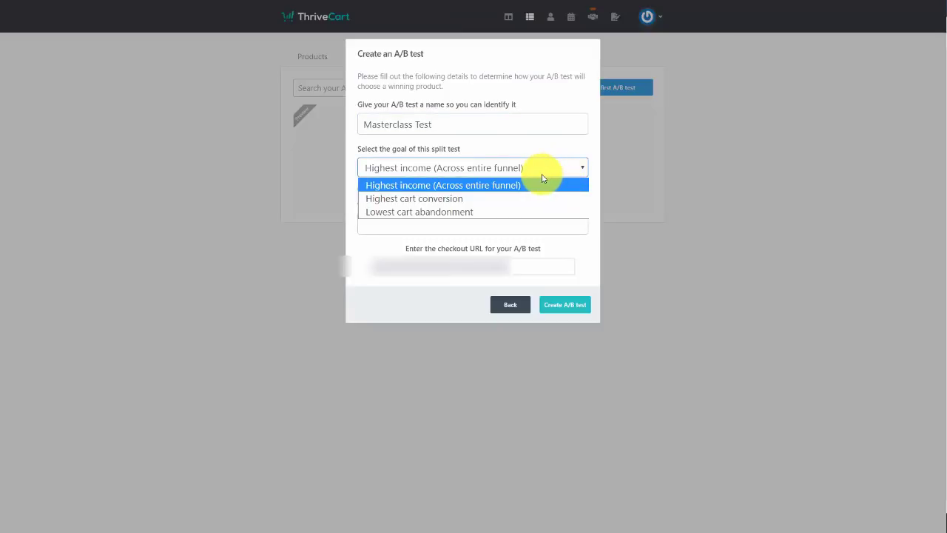
click(501, 187)
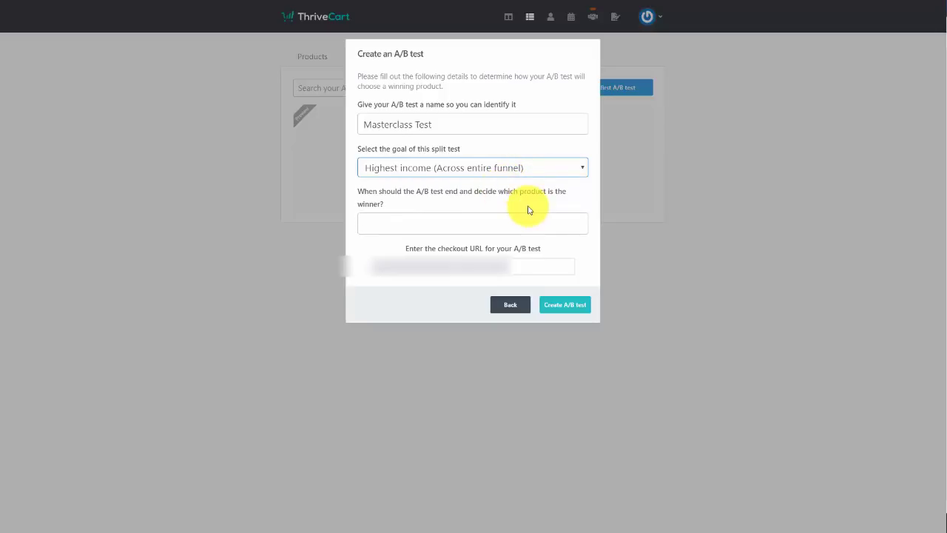
click(440, 223)
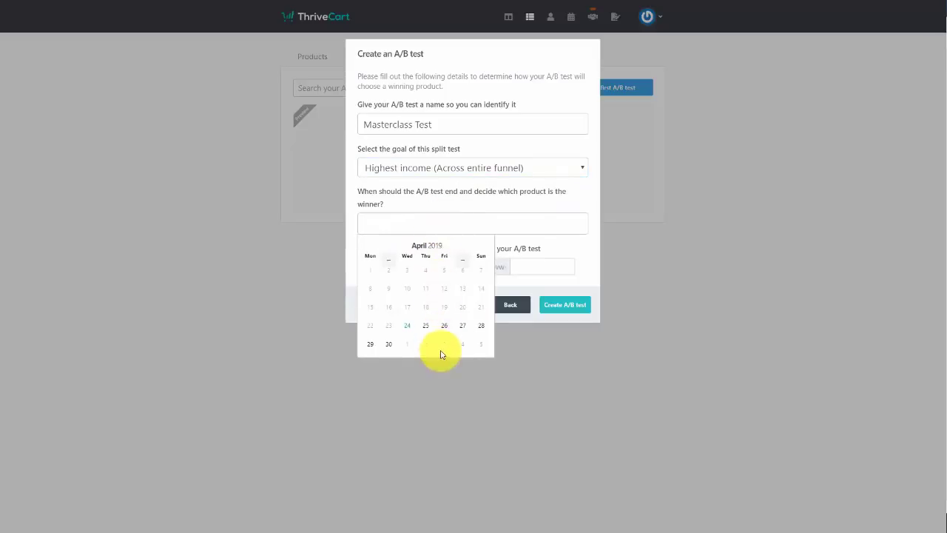
click(444, 325)
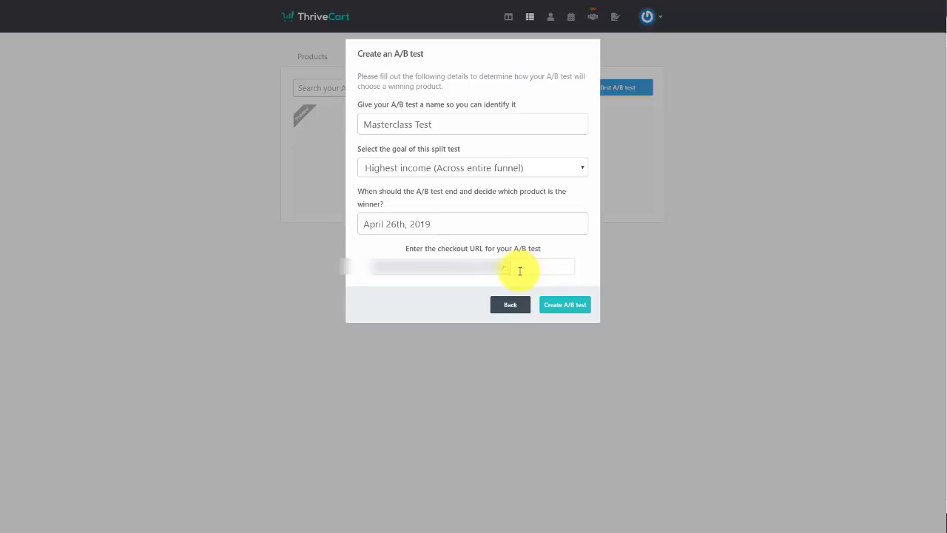
click(518, 269)
text(mctst)
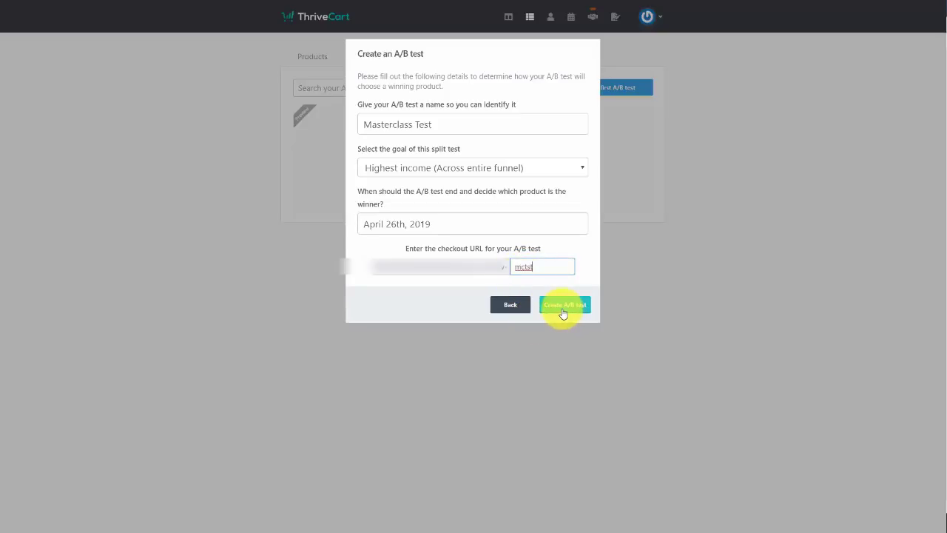
click(562, 307)
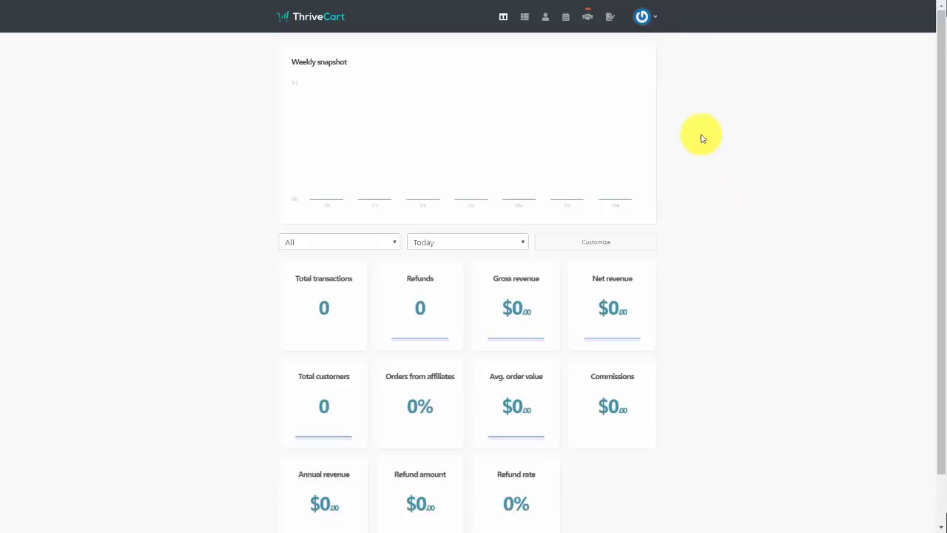
Create the digital product 'Tutorial Video of the Month' and bring up its pricing step
click(525, 26)
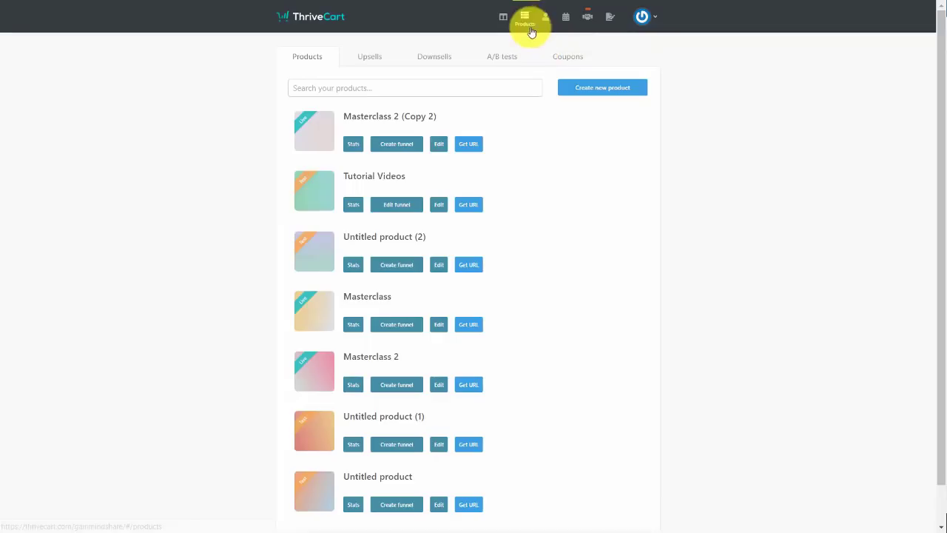
click(598, 90)
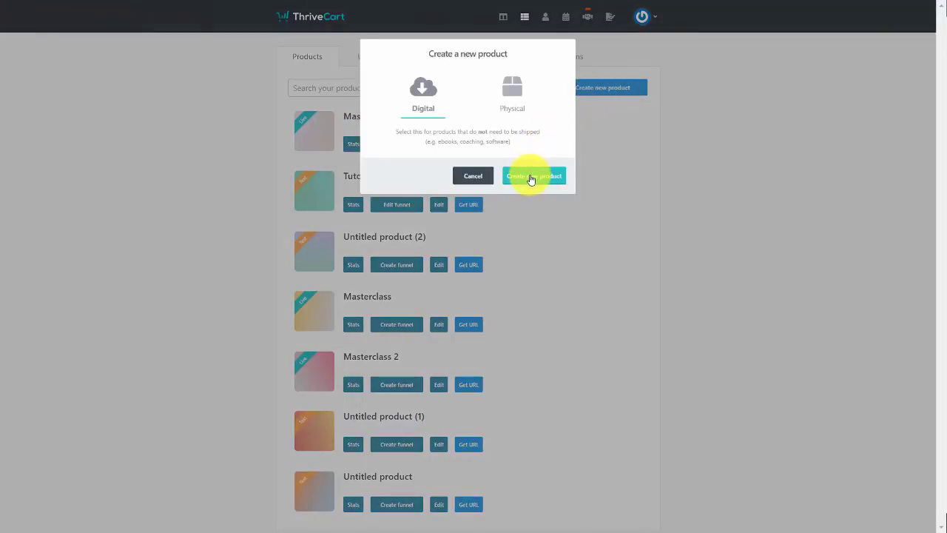
click(531, 178)
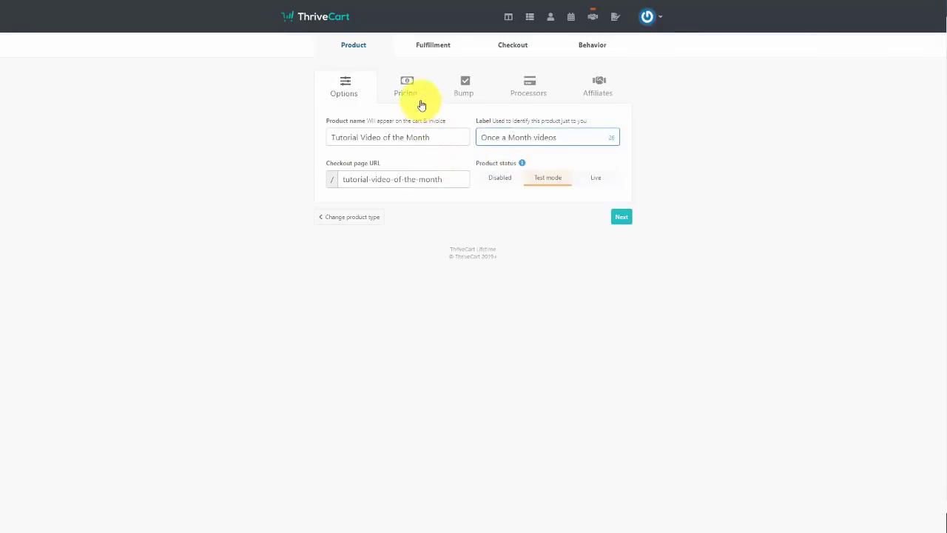
click(408, 86)
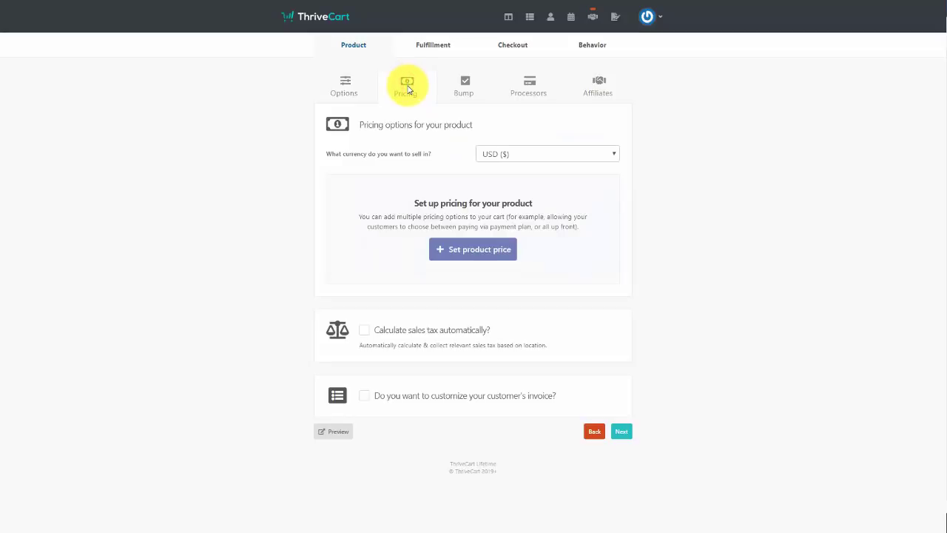
Add a $24.95 monthly subscription price with a $7.00 7-day trial and save it
click(463, 258)
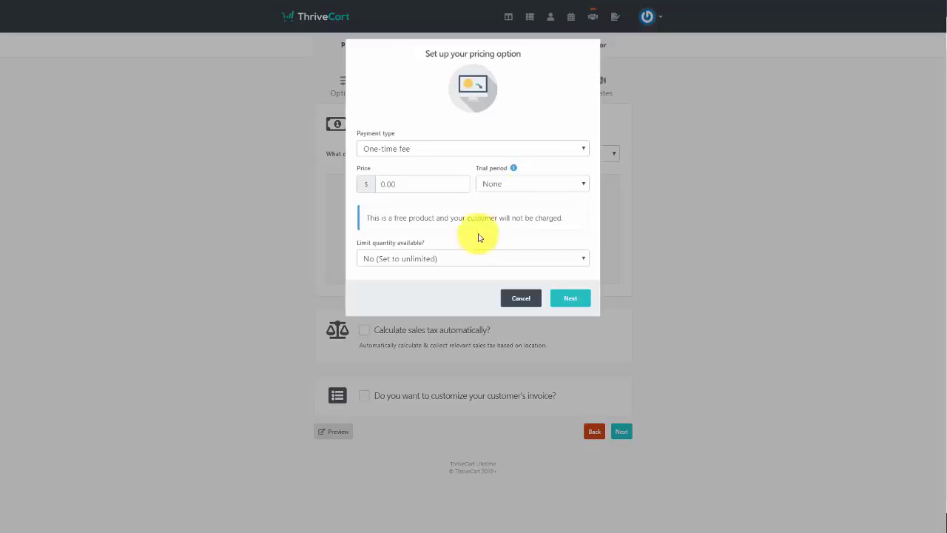
click(527, 153)
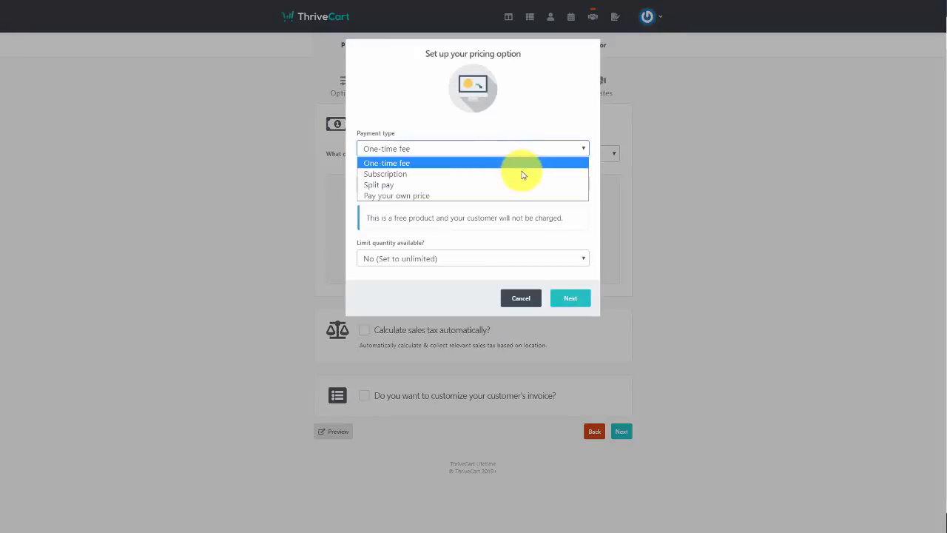
click(522, 173)
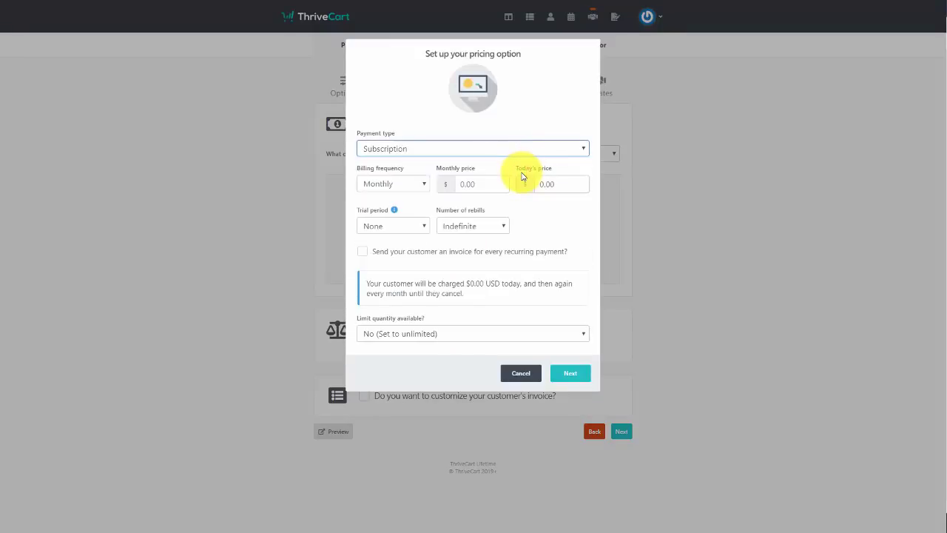
click(425, 182)
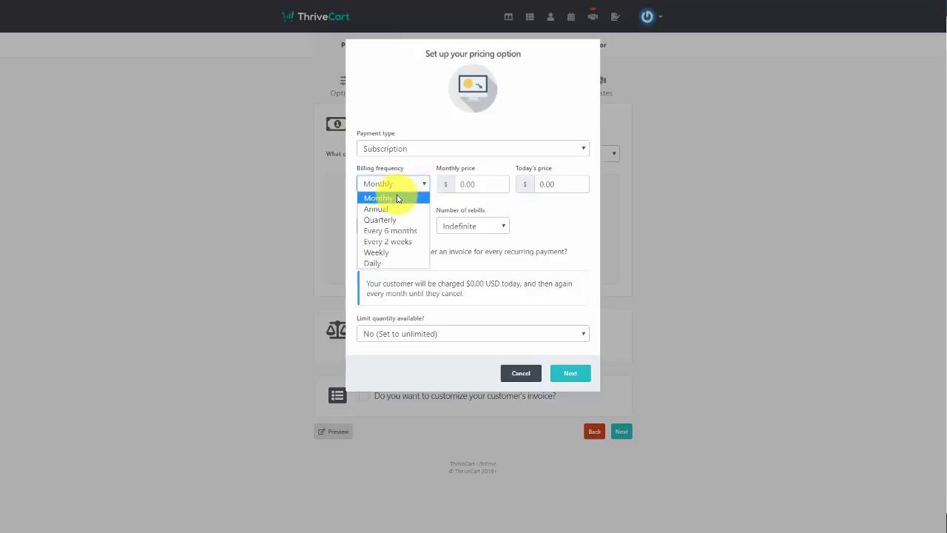
click(397, 197)
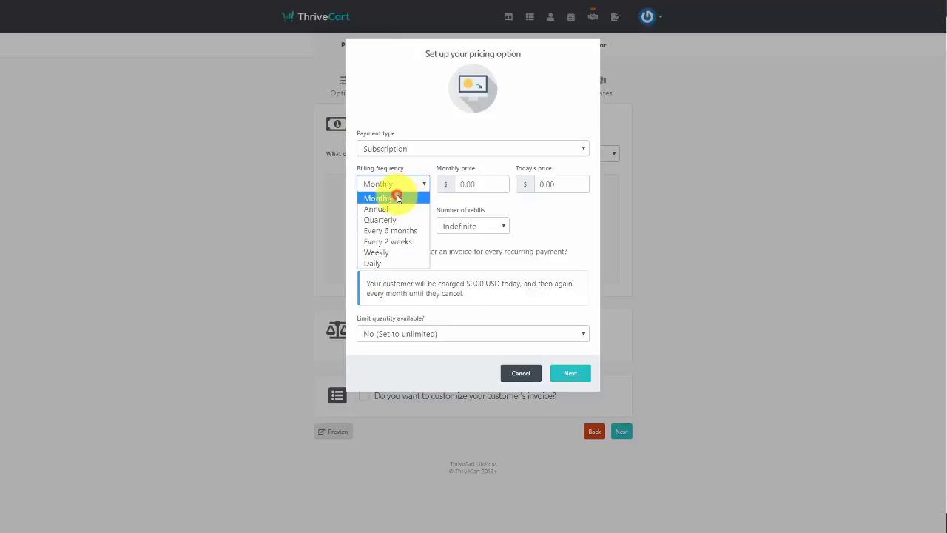
click(484, 182)
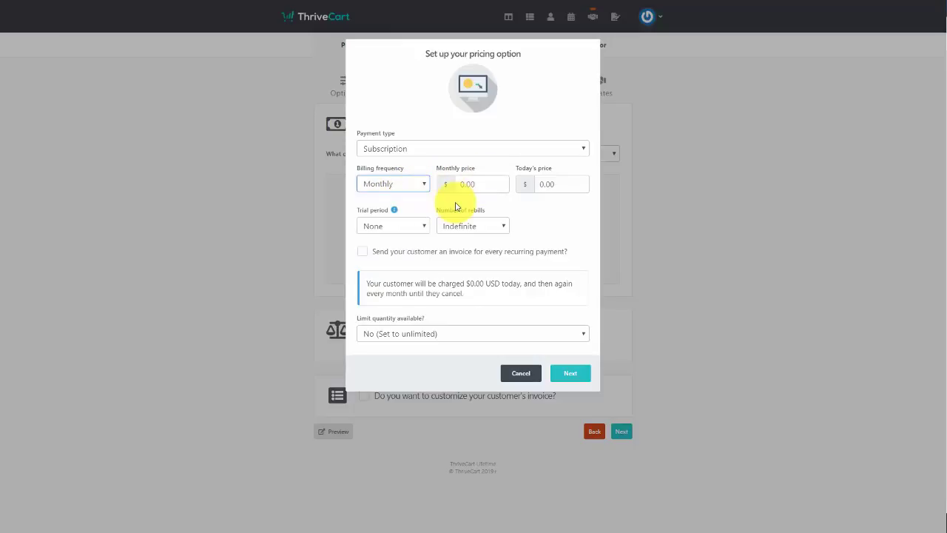
text(24.95)
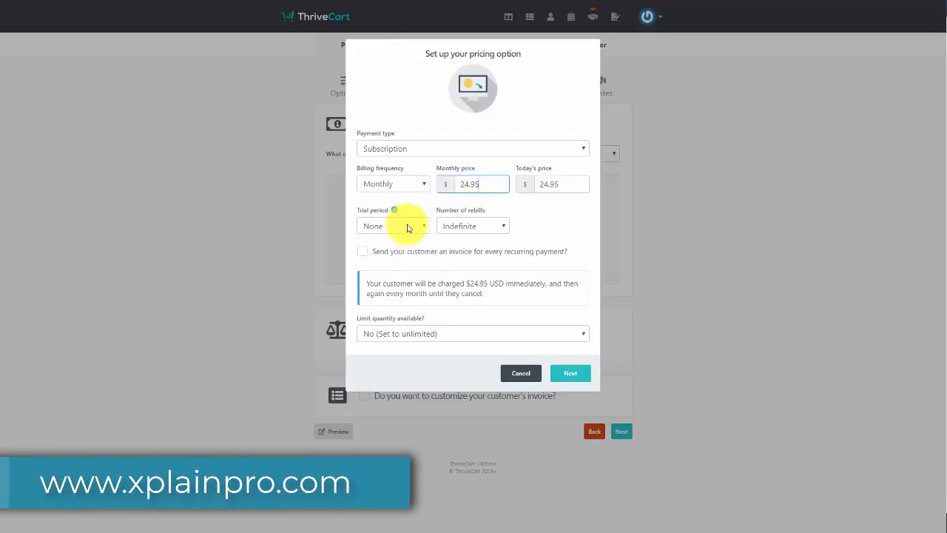
click(407, 227)
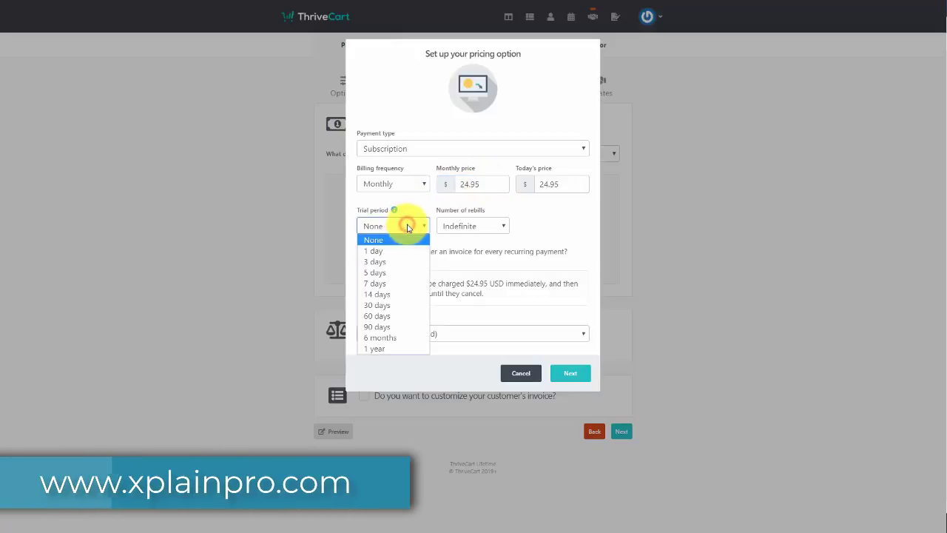
click(407, 283)
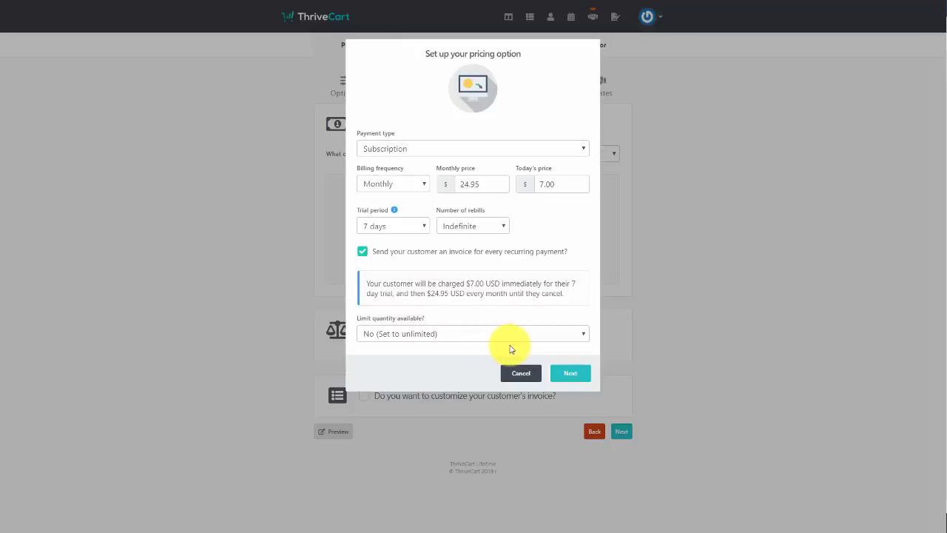
click(569, 375)
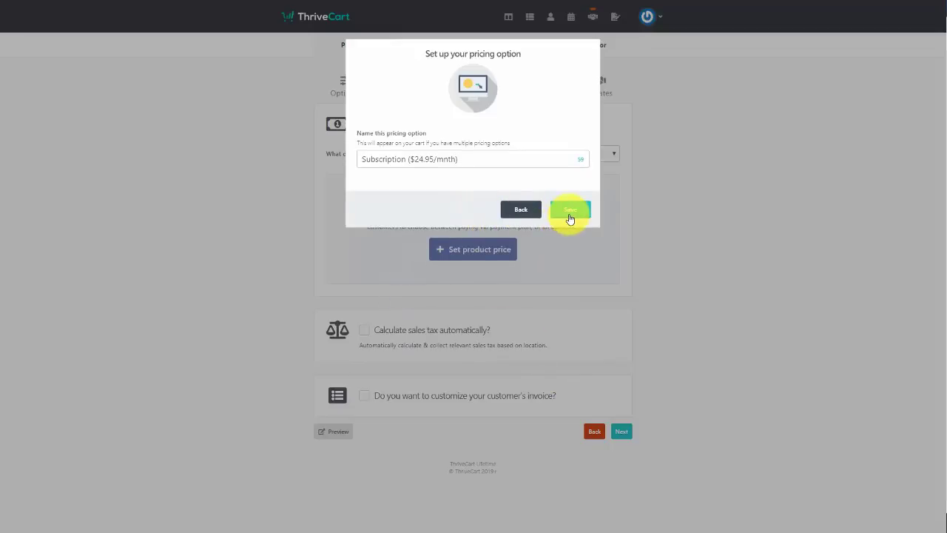
click(569, 213)
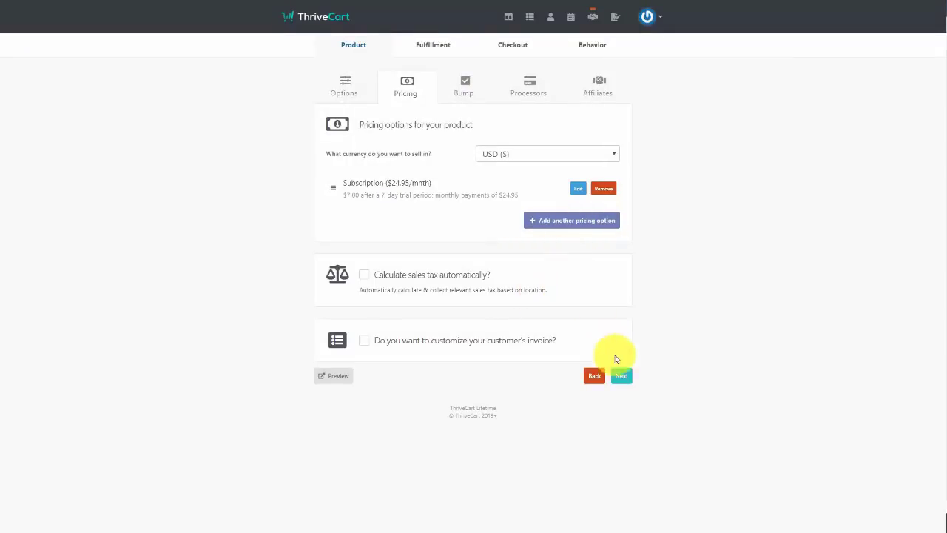
Save Tutorial Video of the Month and copy its test-mode checkout URL
click(622, 375)
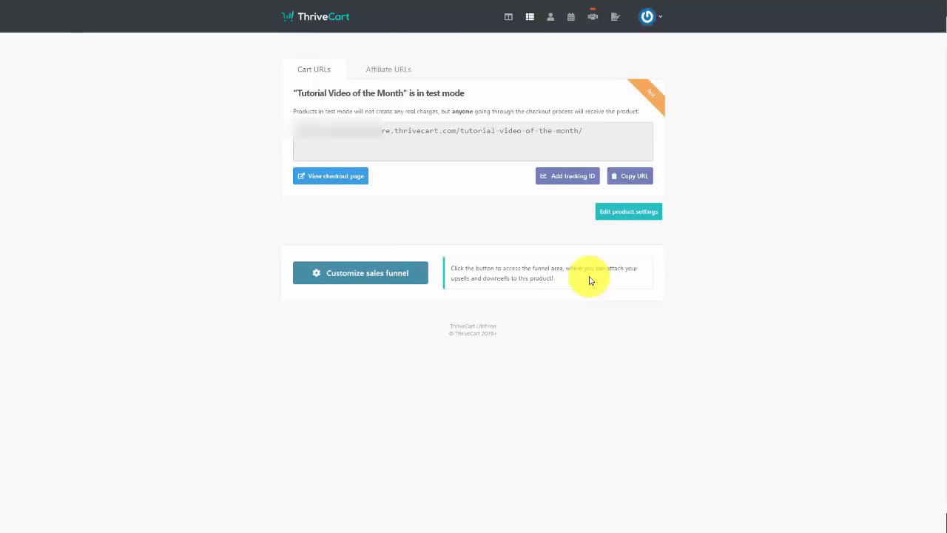
click(626, 177)
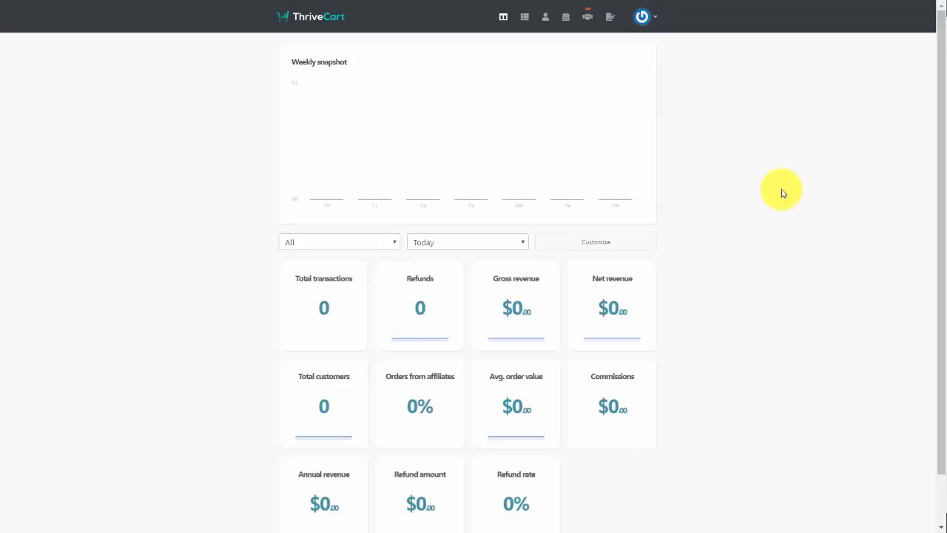
Reopen Tutorial Video of the Month from Products and show its Subscription ($24.95/mnth) pricing option
click(524, 18)
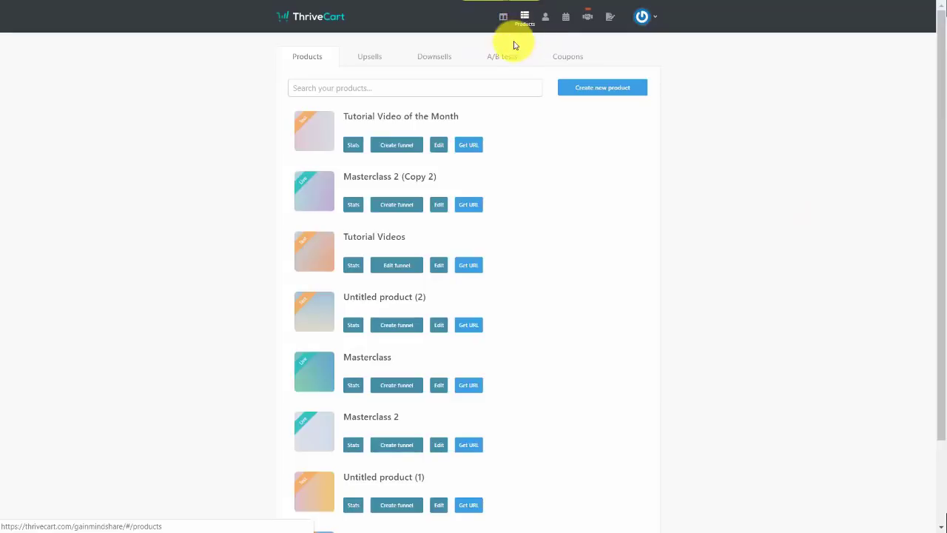
click(439, 146)
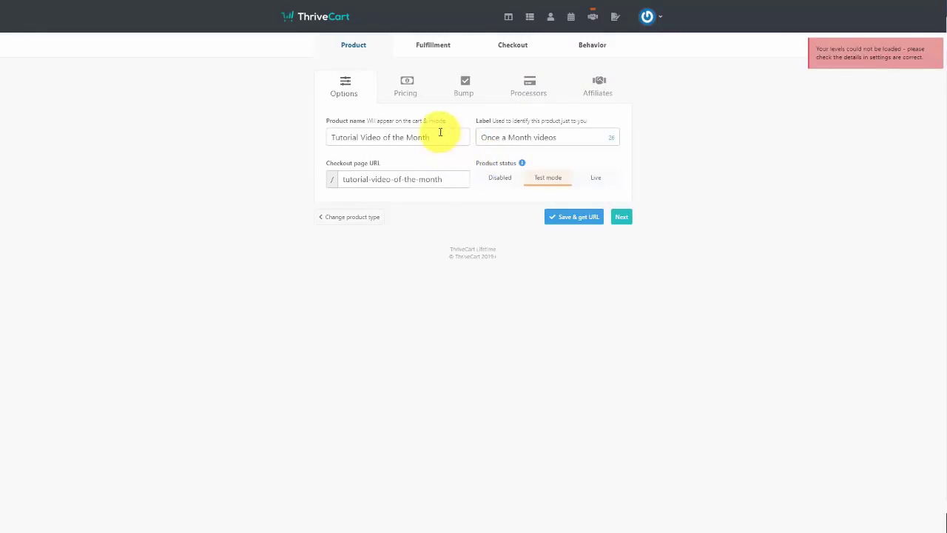
click(407, 88)
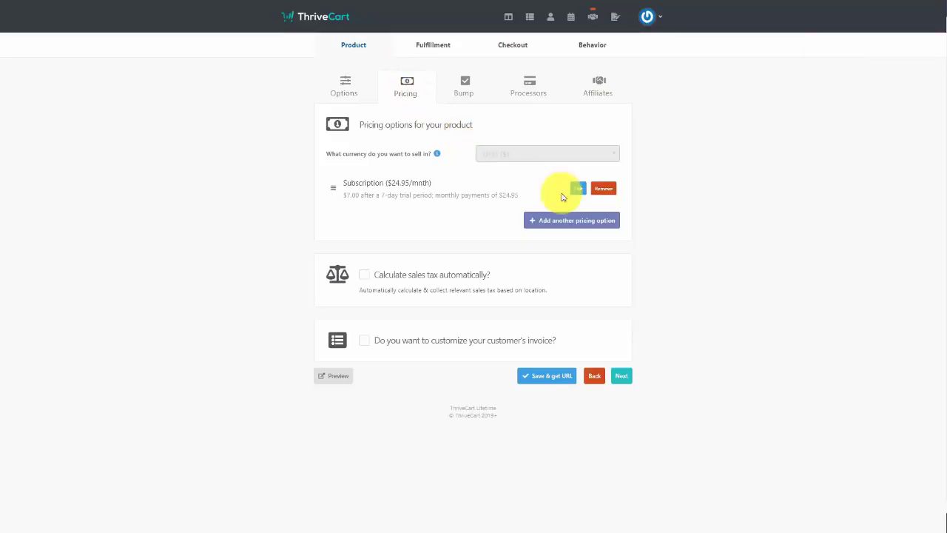
Change the subscription to bill every 2 weeks for 24 rebills with invoices, and save it
click(580, 190)
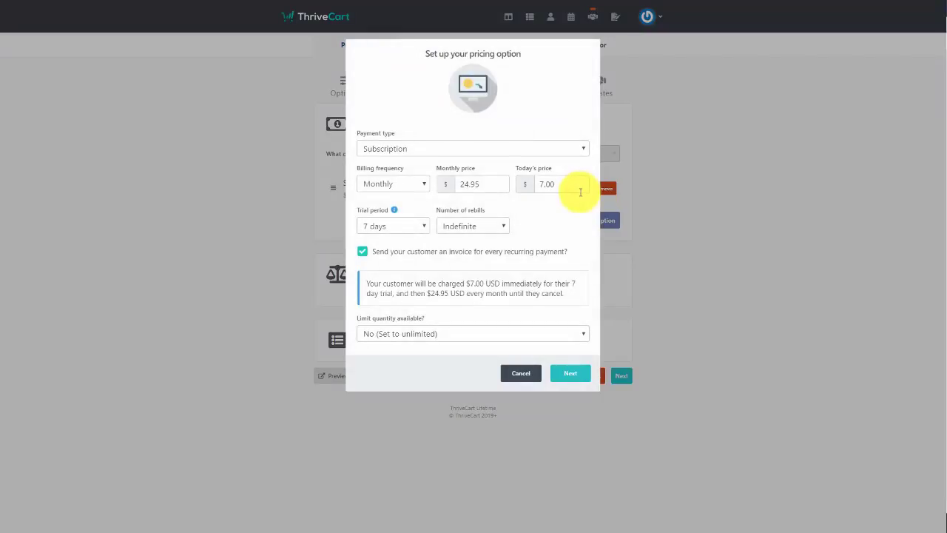
click(409, 185)
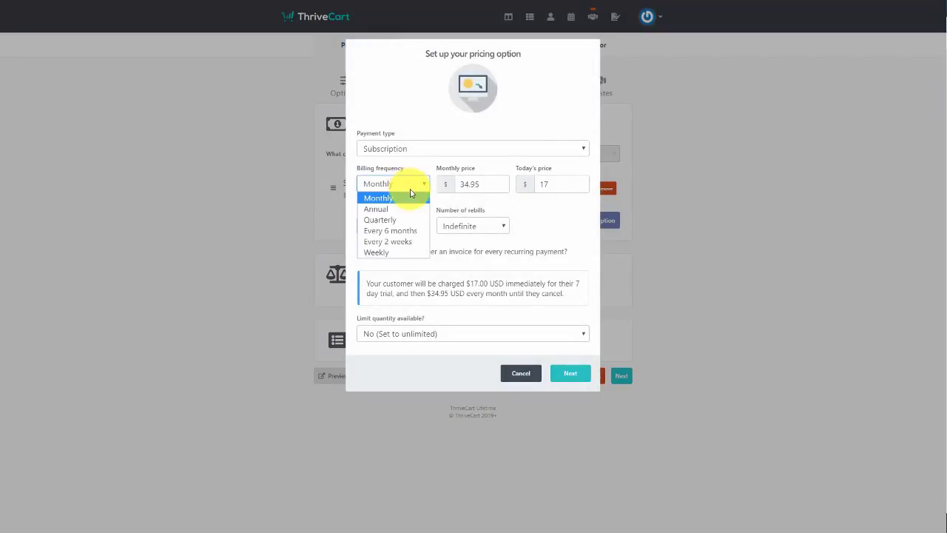
click(411, 244)
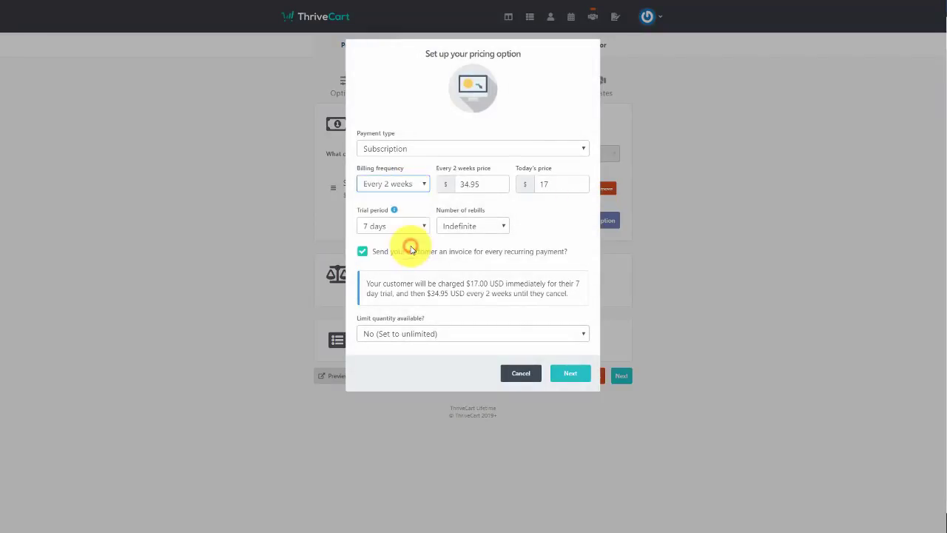
click(492, 228)
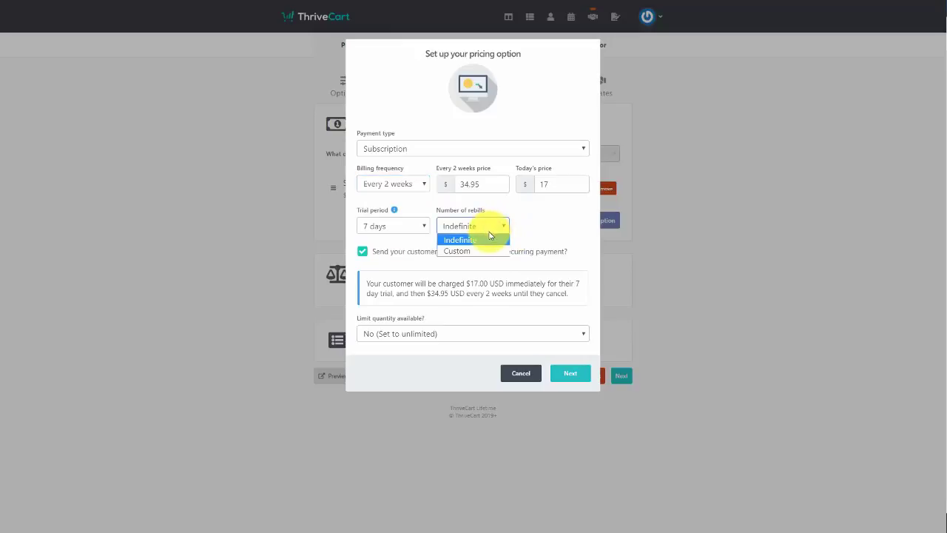
click(477, 251)
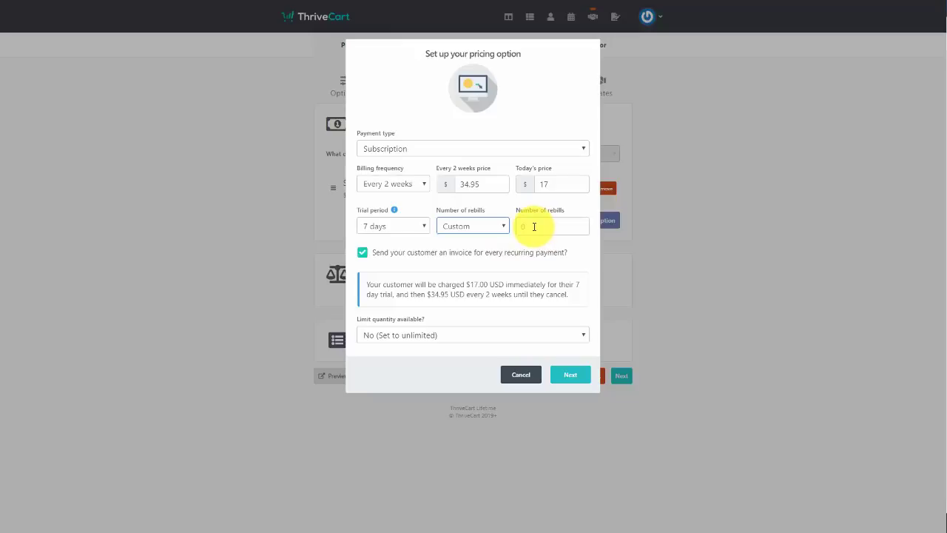
click(529, 227)
text(24)
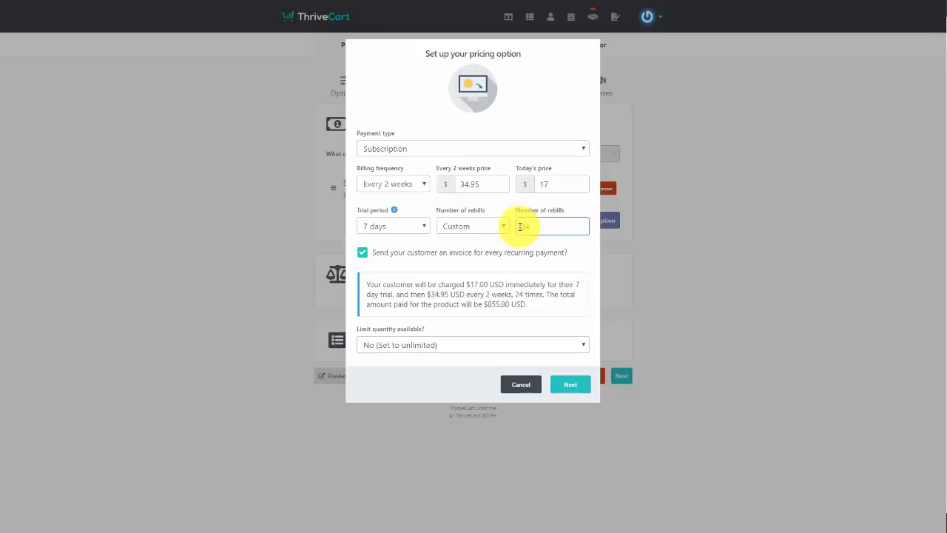
click(362, 254)
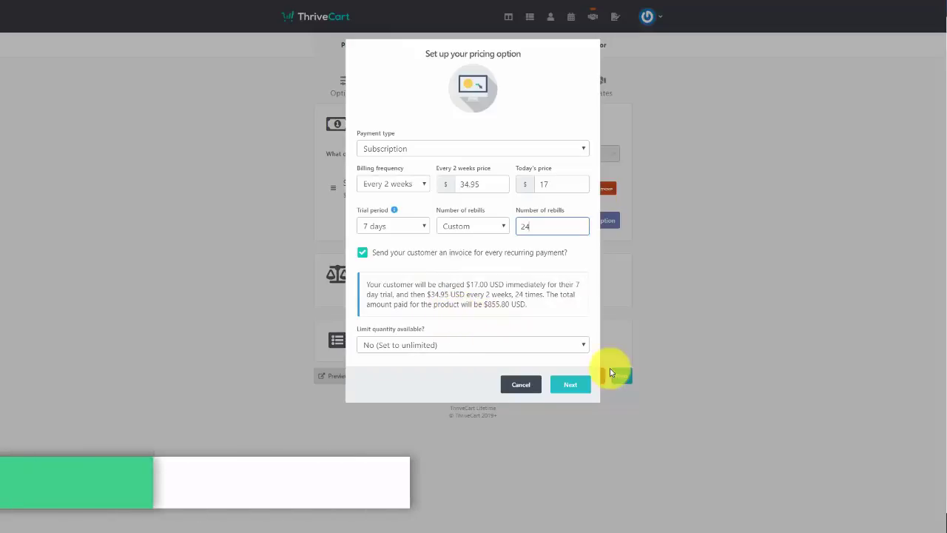
click(567, 388)
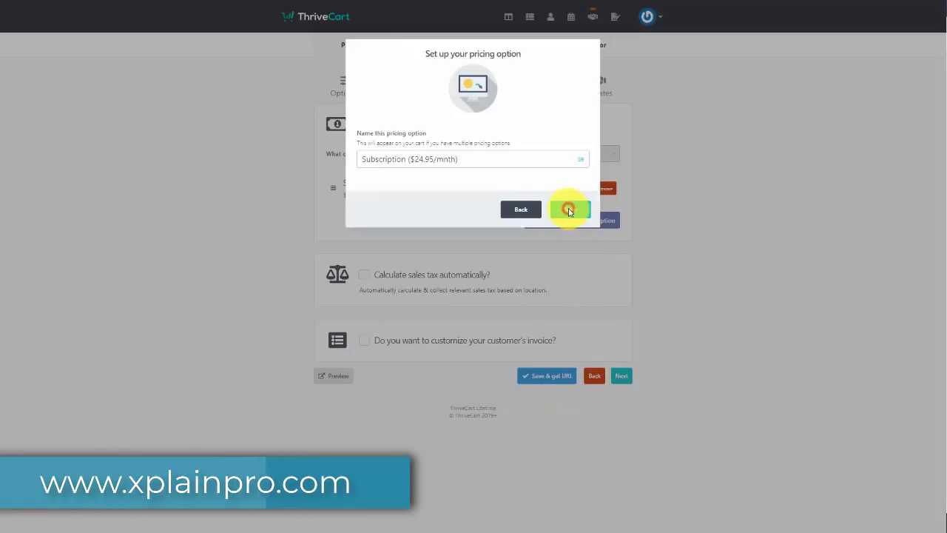
click(569, 211)
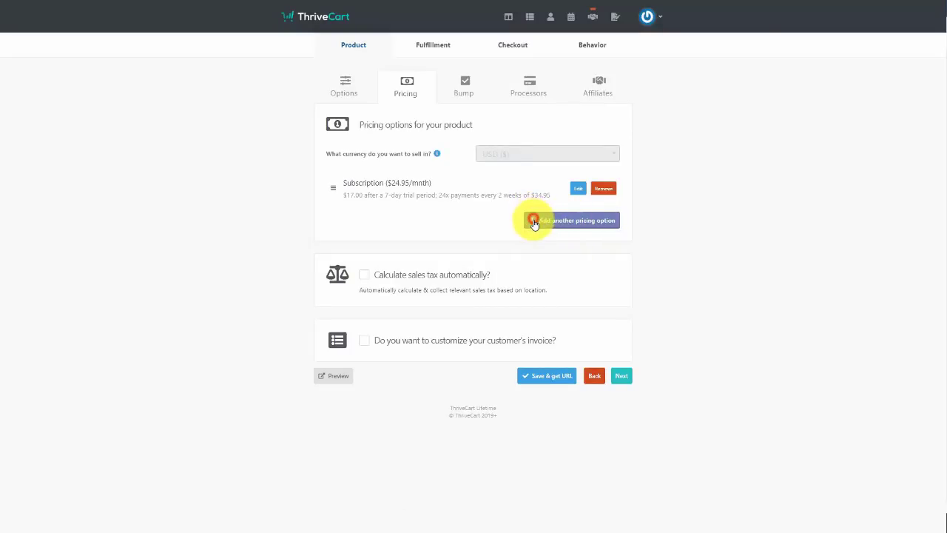
Add a one-time $249 pricing option limited to 10 purchases and save it
click(534, 221)
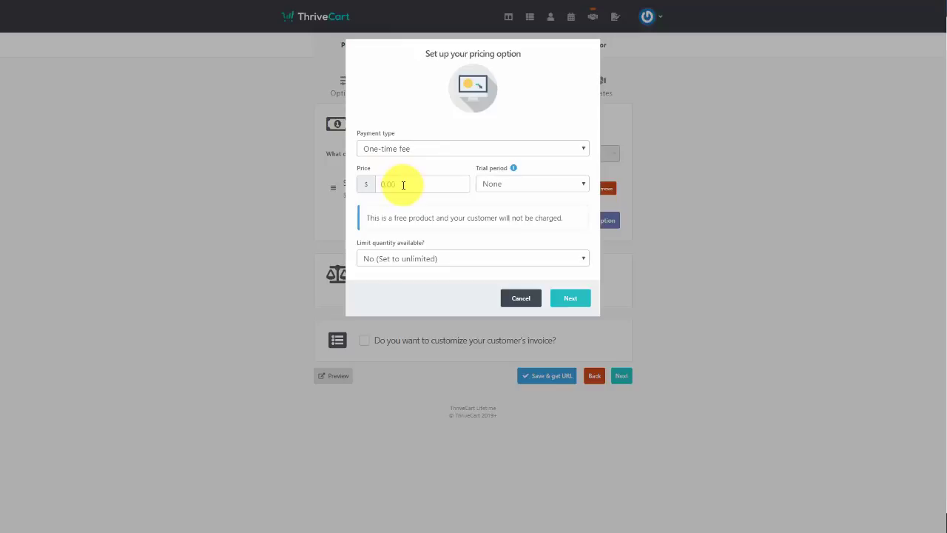
click(404, 184)
text(249)
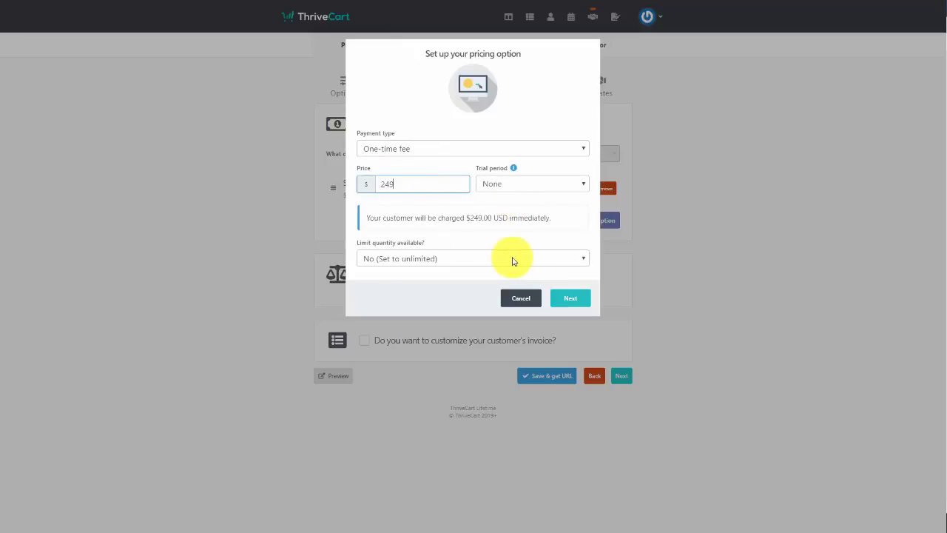
click(503, 262)
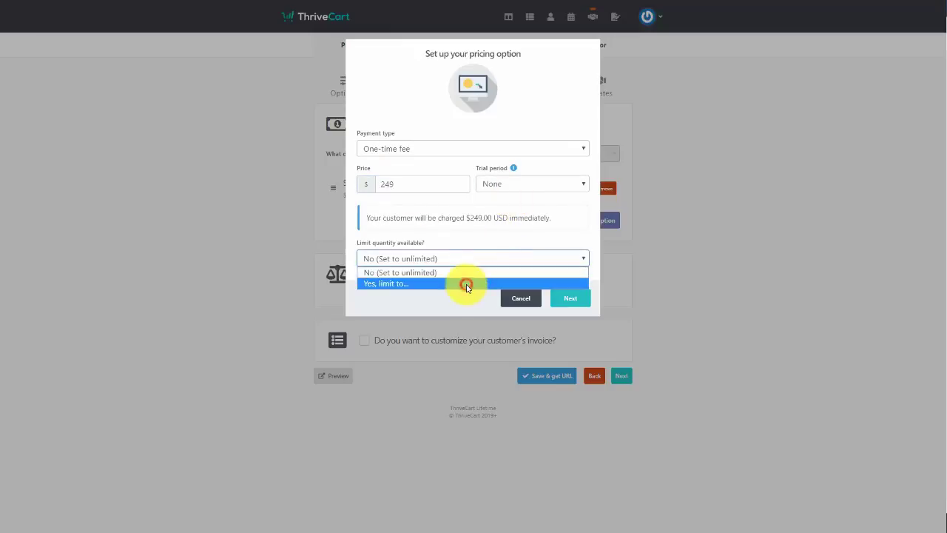
click(465, 283)
click(491, 257)
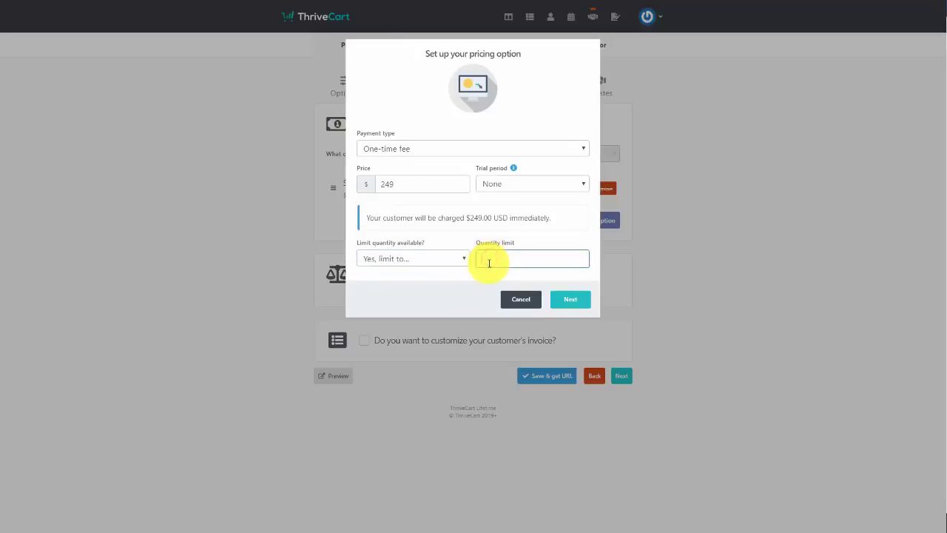
text(10)
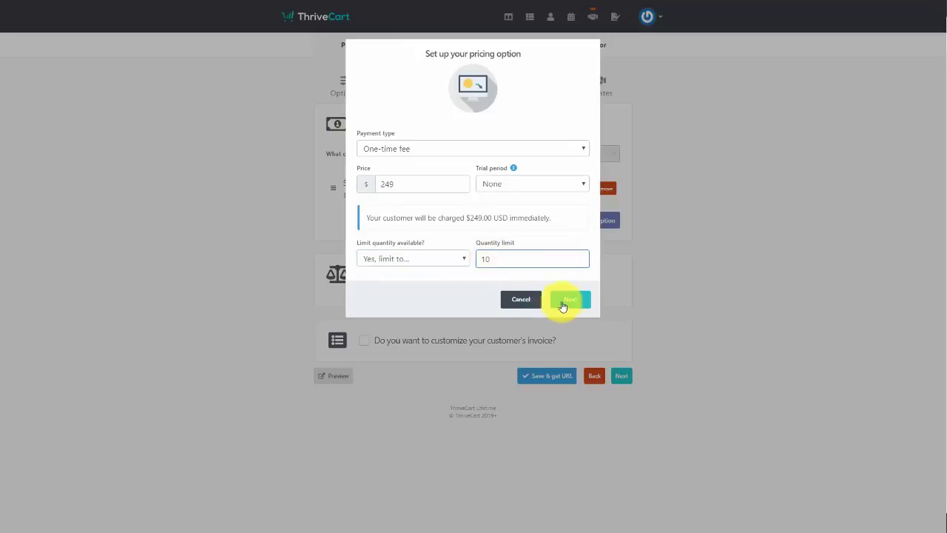
click(570, 300)
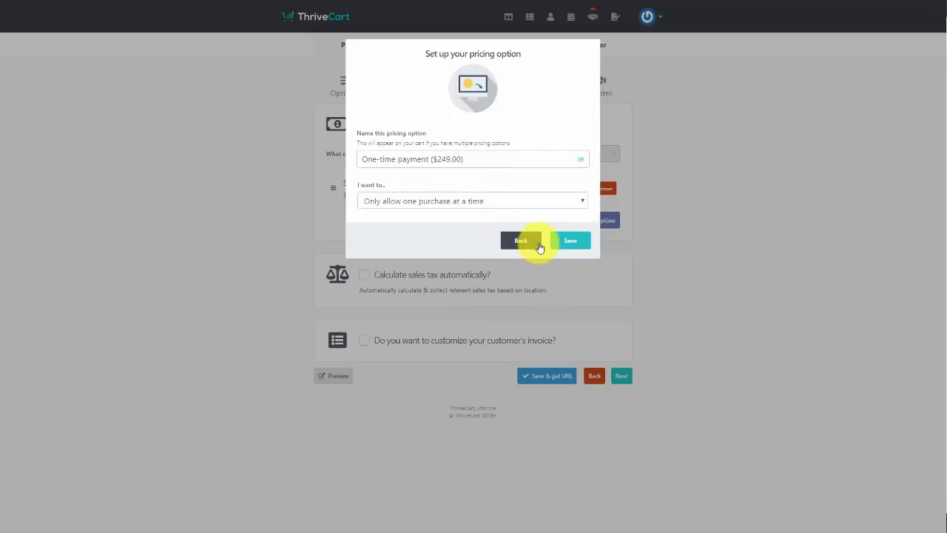
click(563, 242)
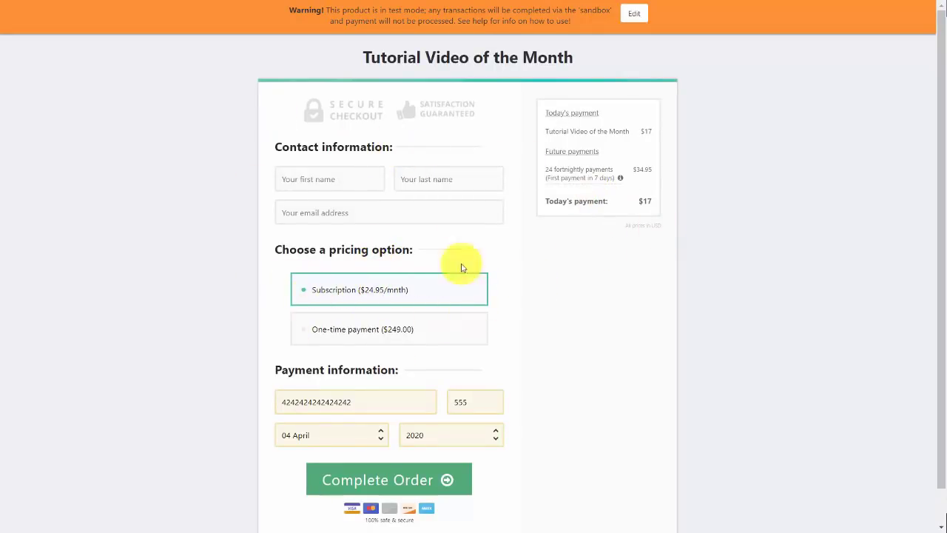
Select the One-time payment ($249.00) option on the checkout preview
click(302, 331)
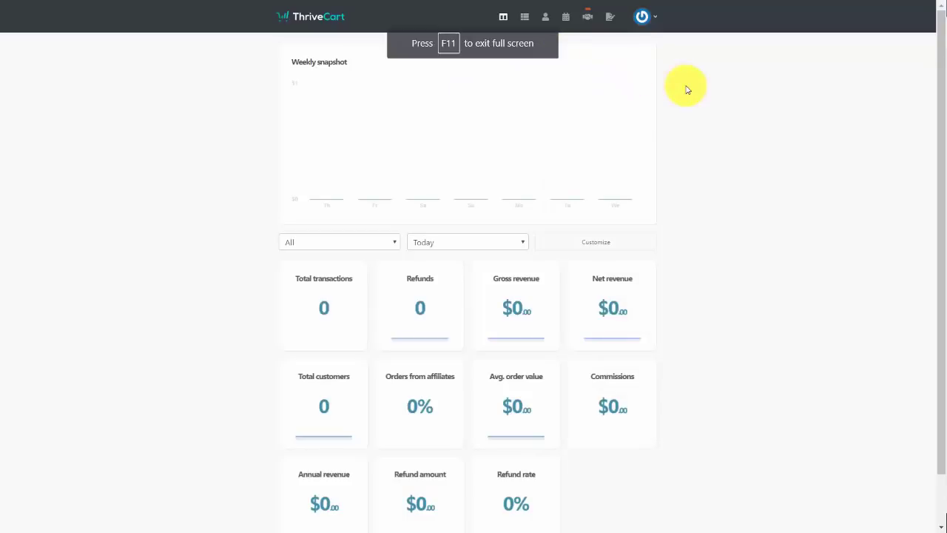
click(567, 20)
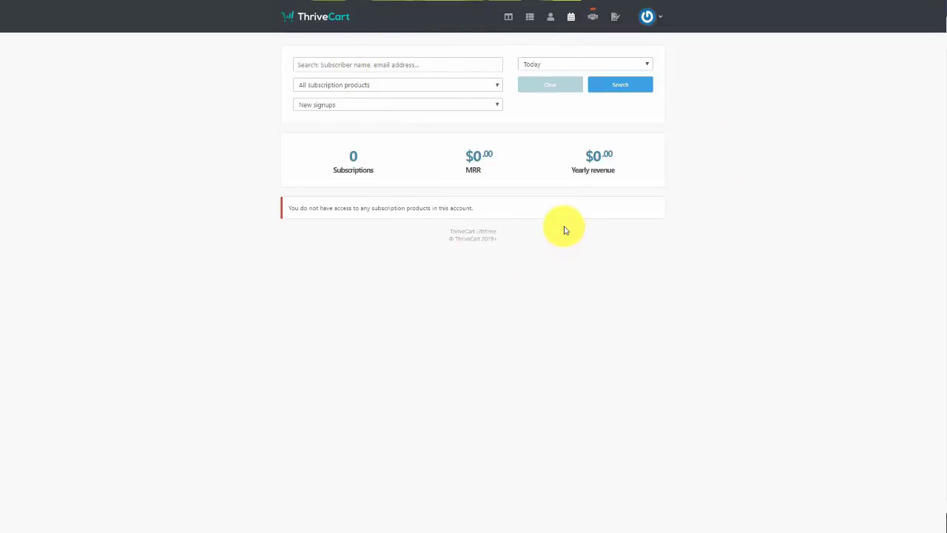
click(491, 112)
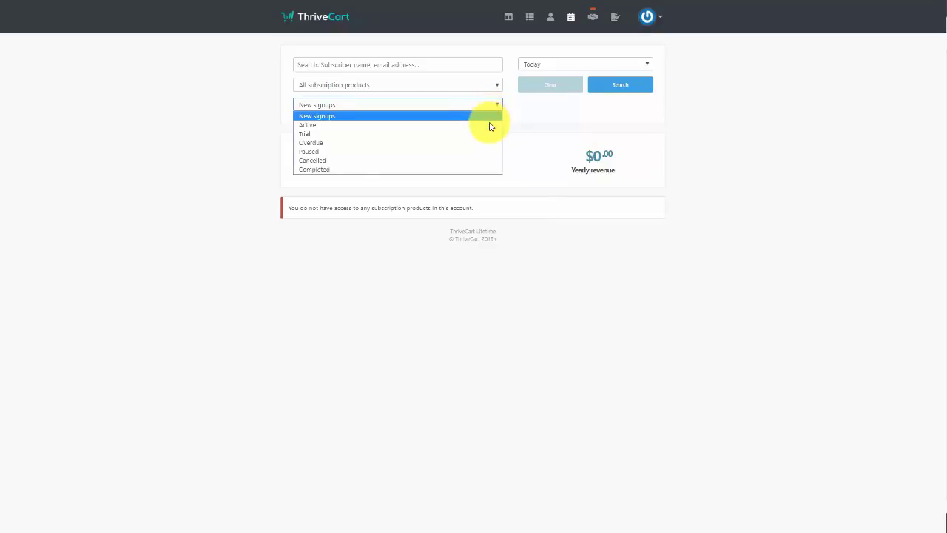
click(490, 116)
click(584, 64)
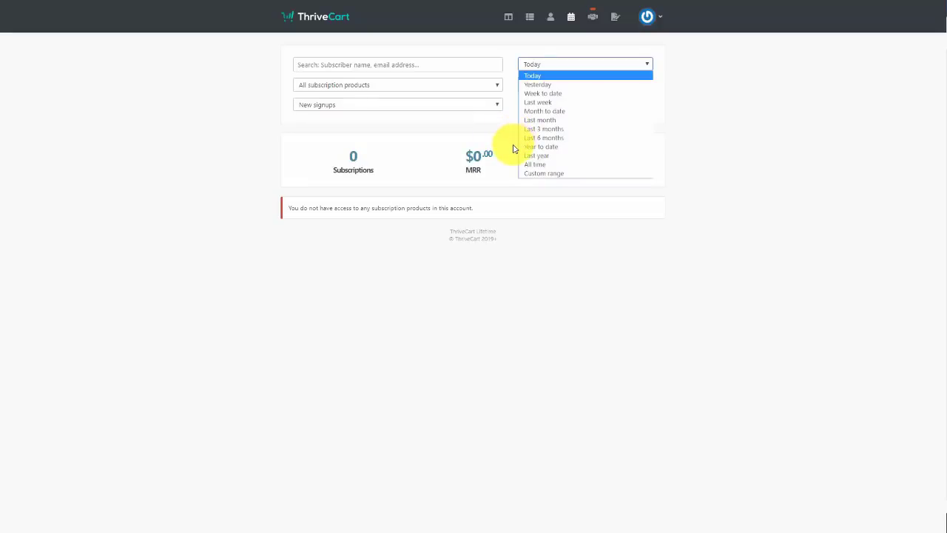
click(553, 349)
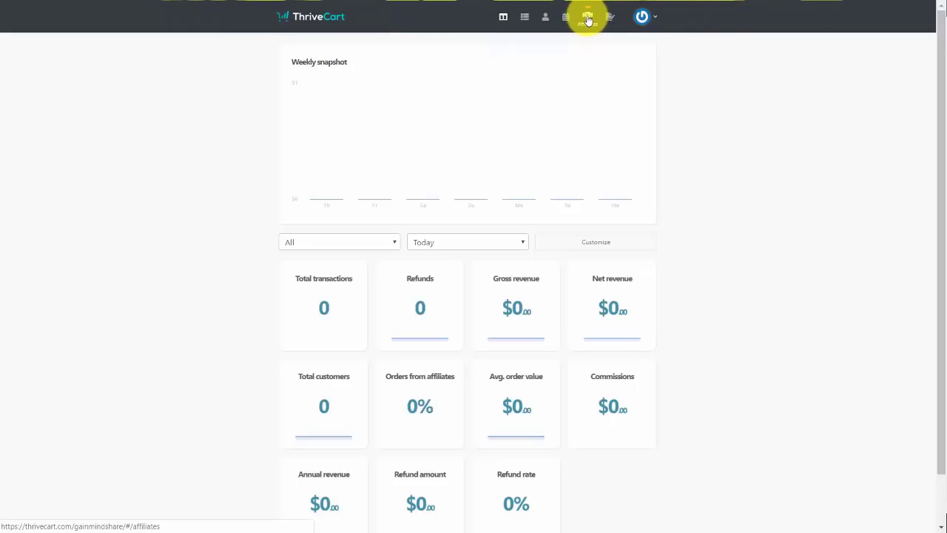
Open the Affiliates overview and review its funnel, product and sales metric filter options
click(588, 18)
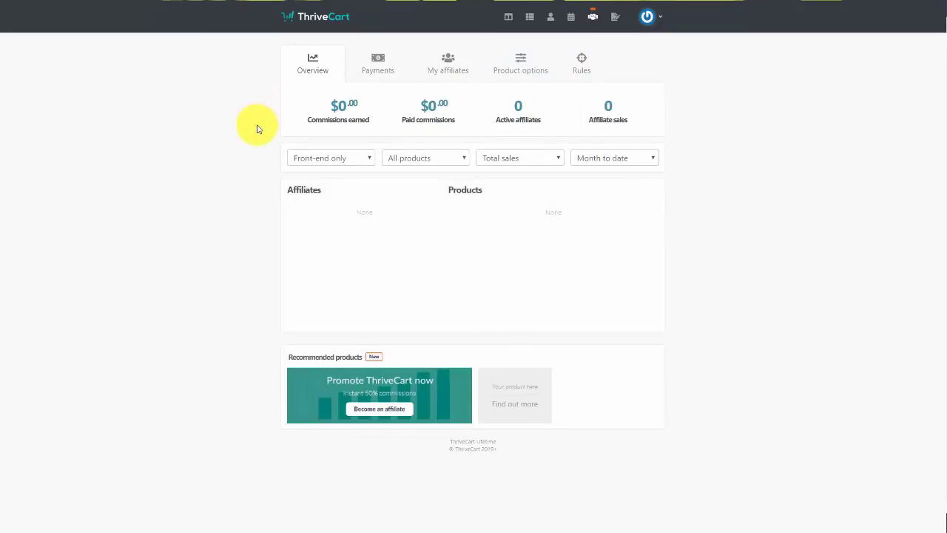
click(362, 157)
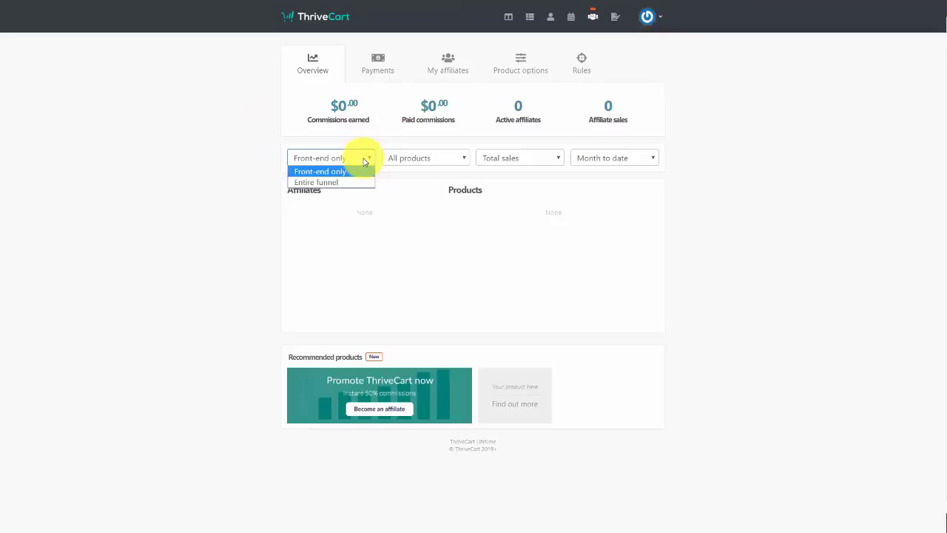
click(430, 159)
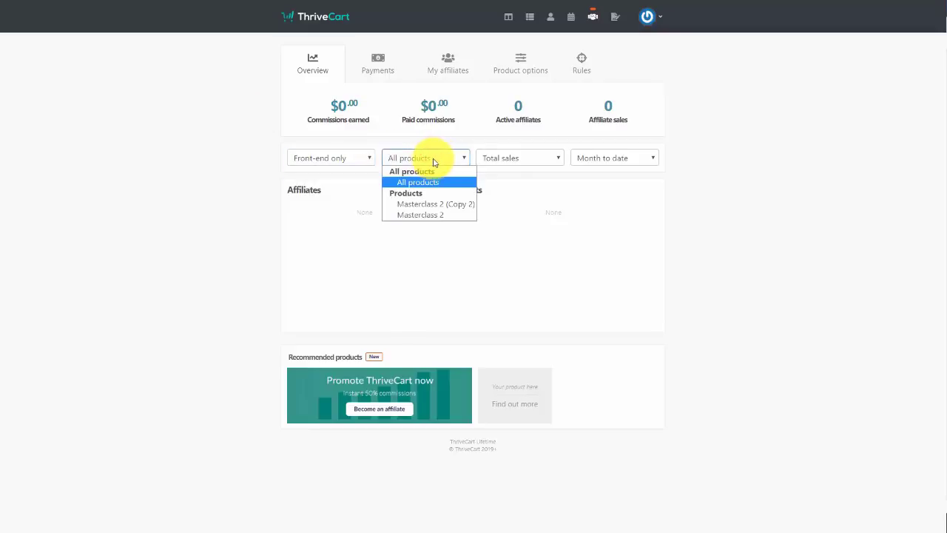
click(520, 160)
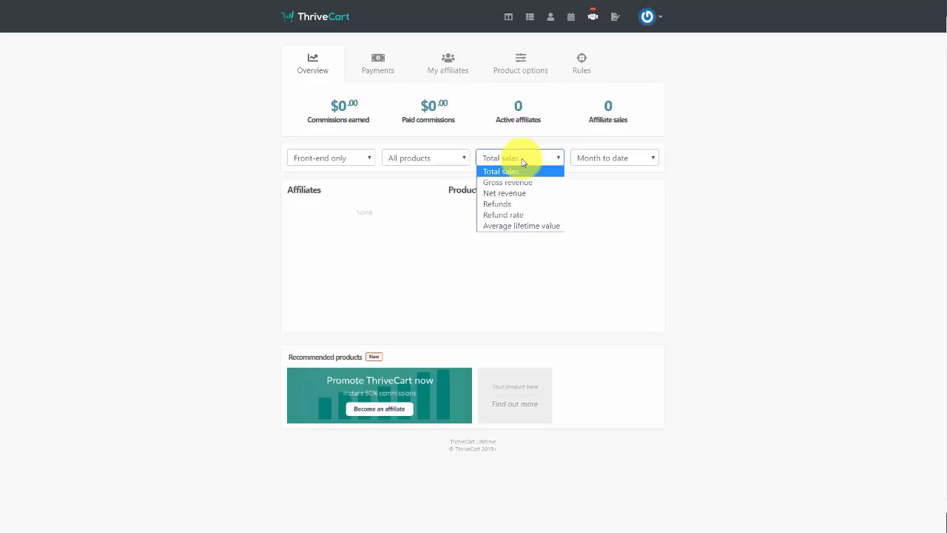
Check the affiliate date range options, then switch to the affiliate Payments page
click(584, 161)
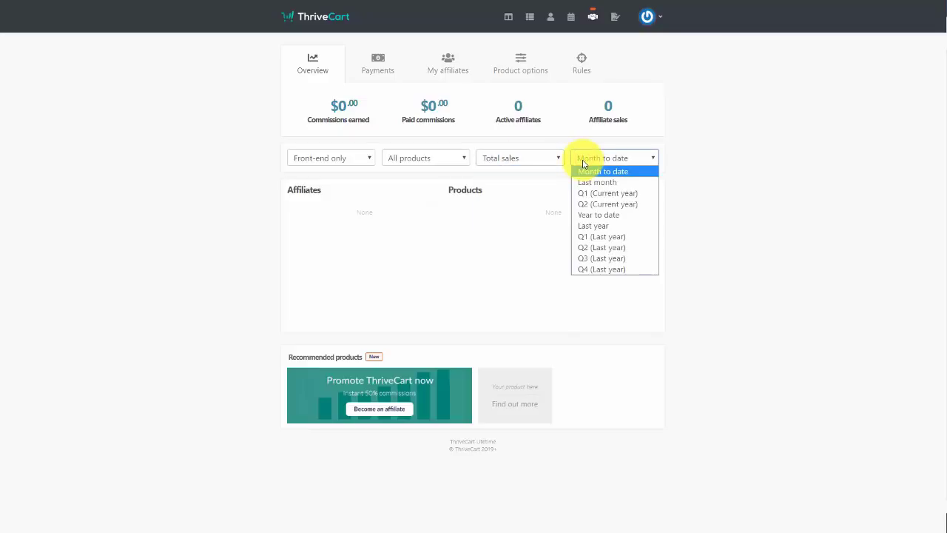
click(372, 59)
click(376, 61)
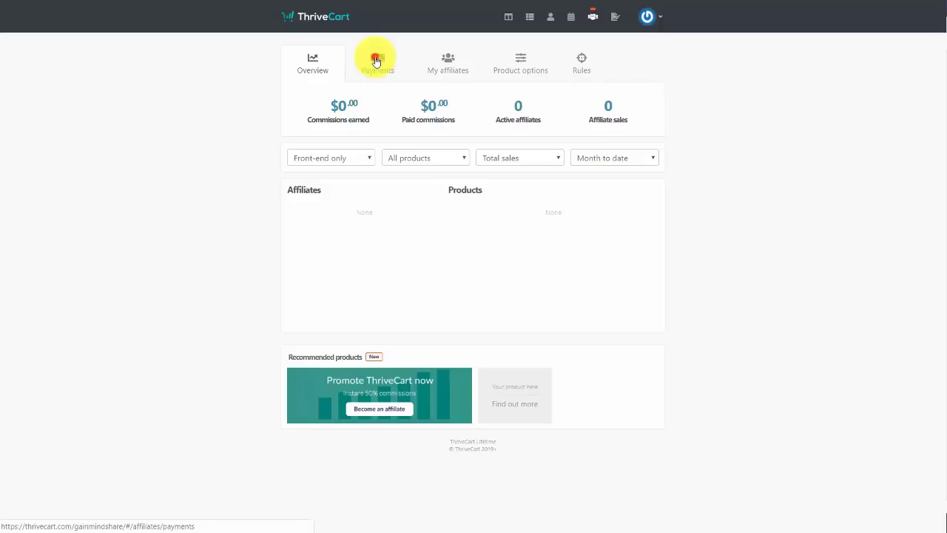
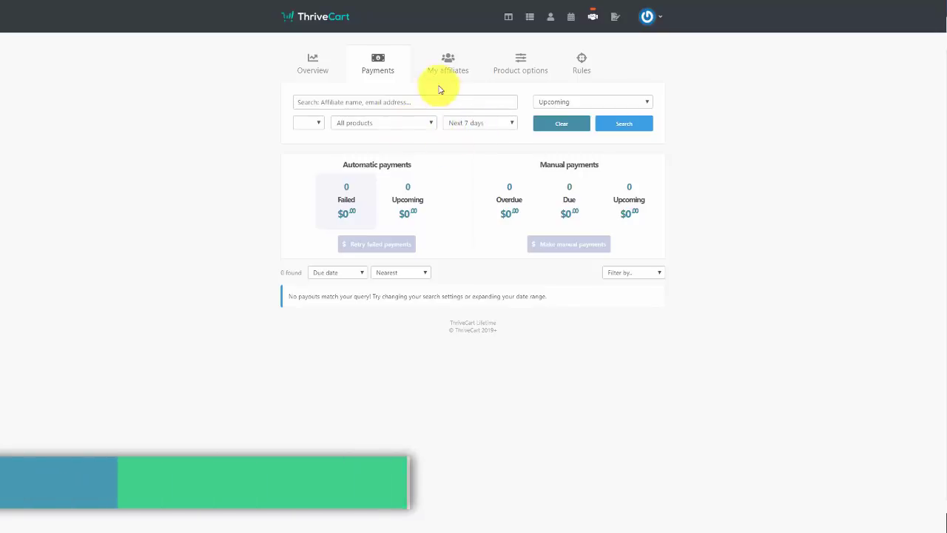
Filter the My affiliates list by affiliate type, leaving it set to Standard
click(445, 61)
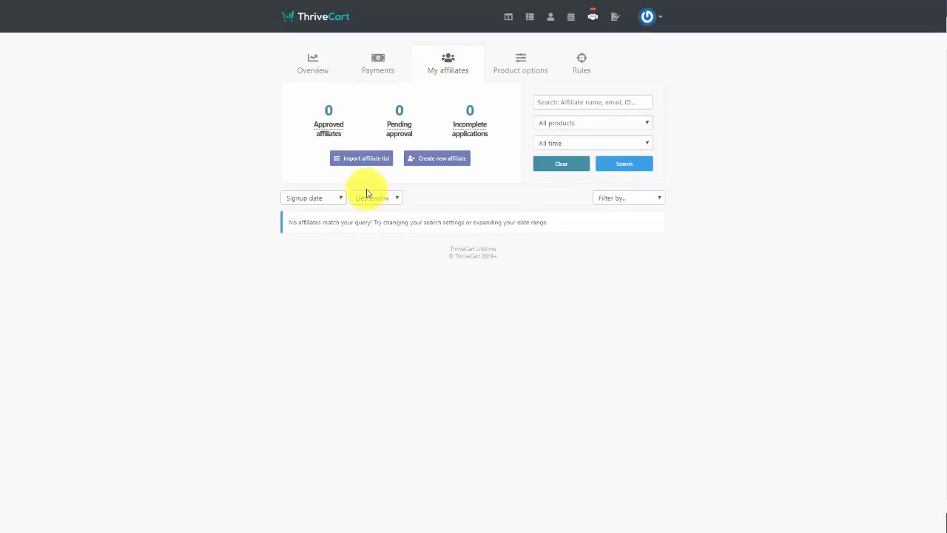
click(337, 198)
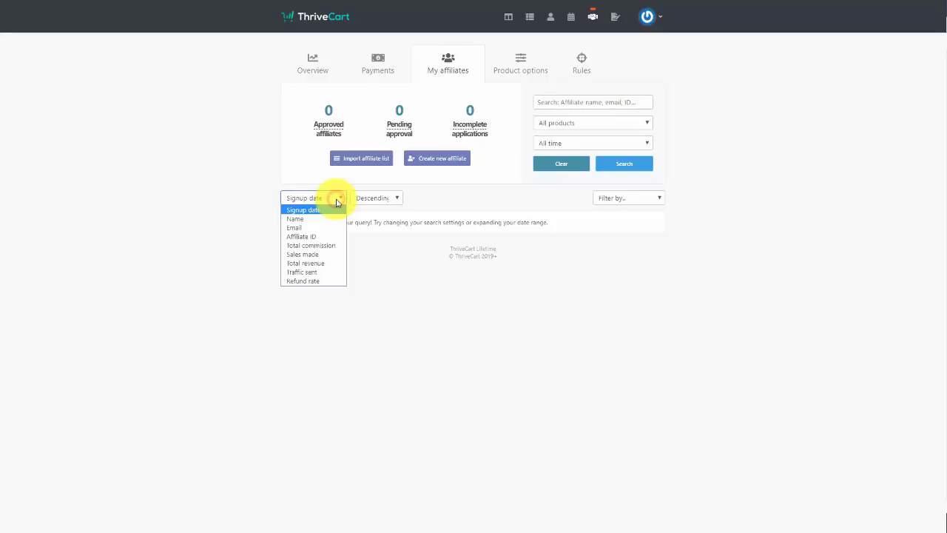
click(611, 198)
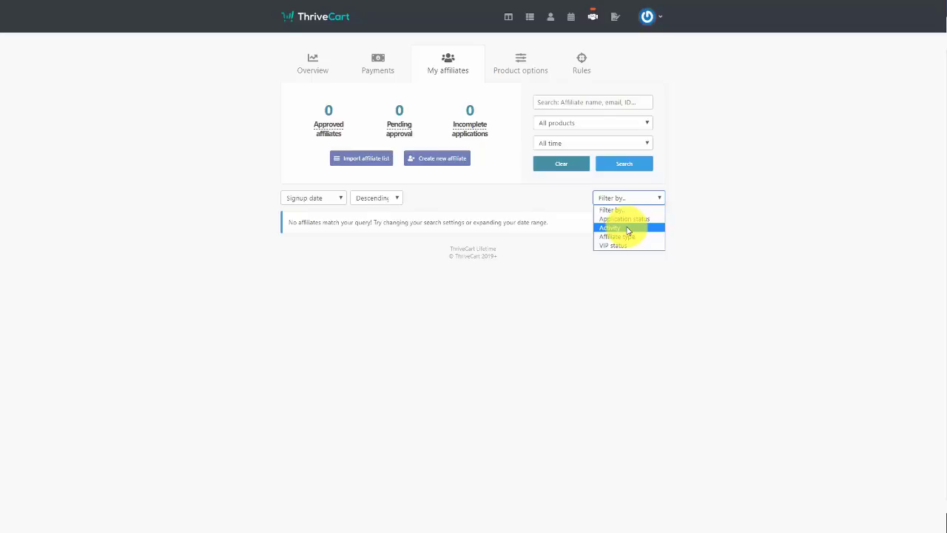
click(622, 240)
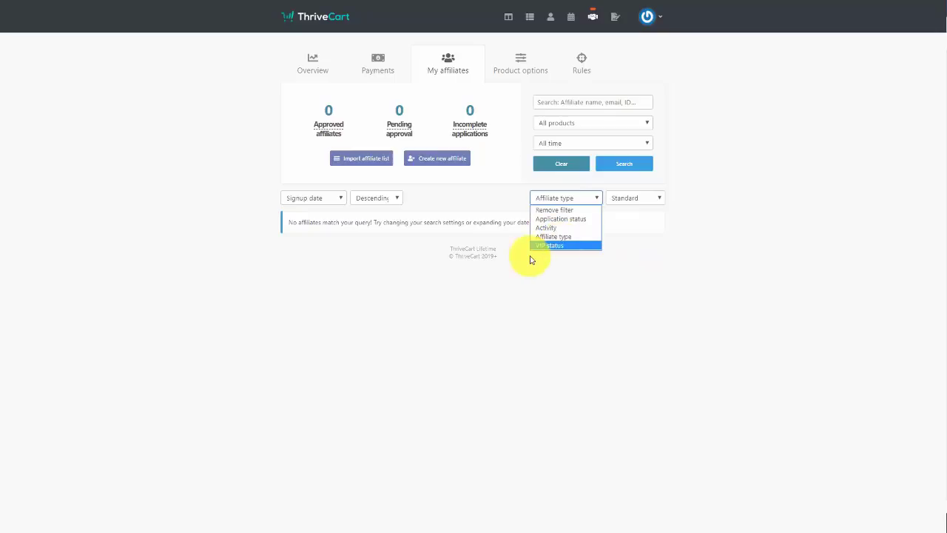
click(592, 249)
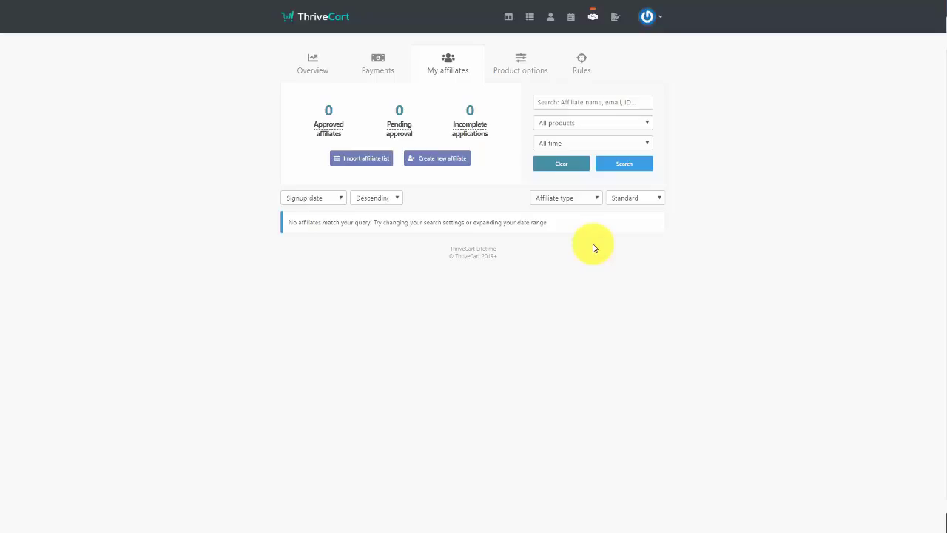
Try importing affiliates for Masterclass 2 (Copy 2) from an autoresponder, then view Product options
click(364, 160)
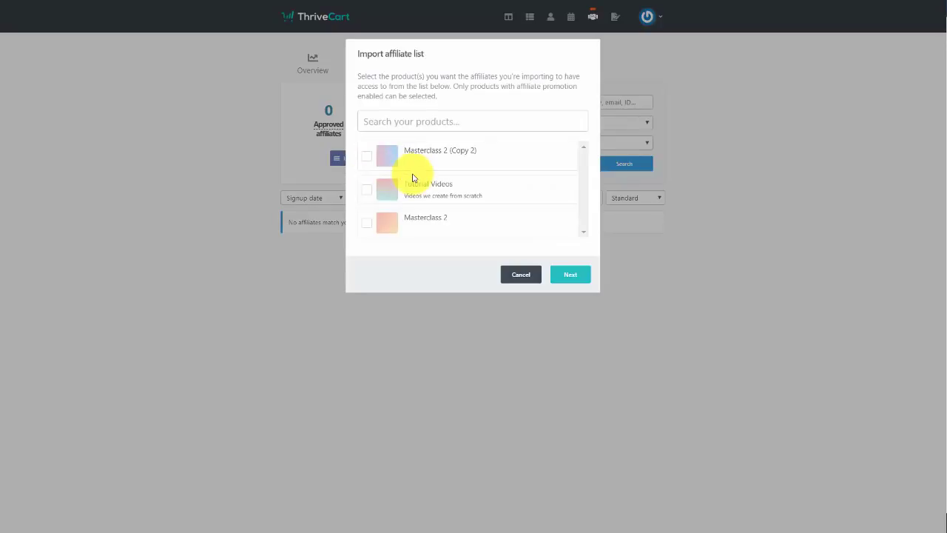
click(368, 162)
click(571, 274)
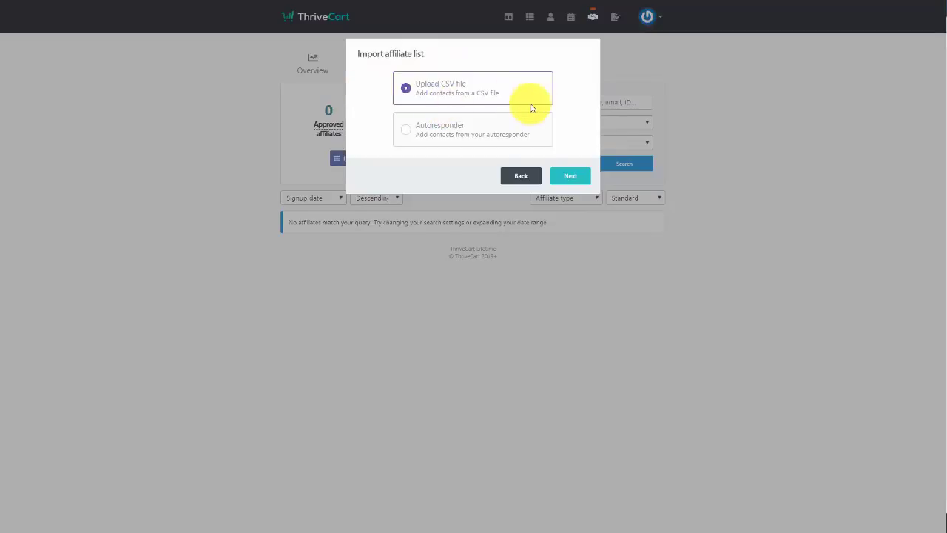
click(405, 131)
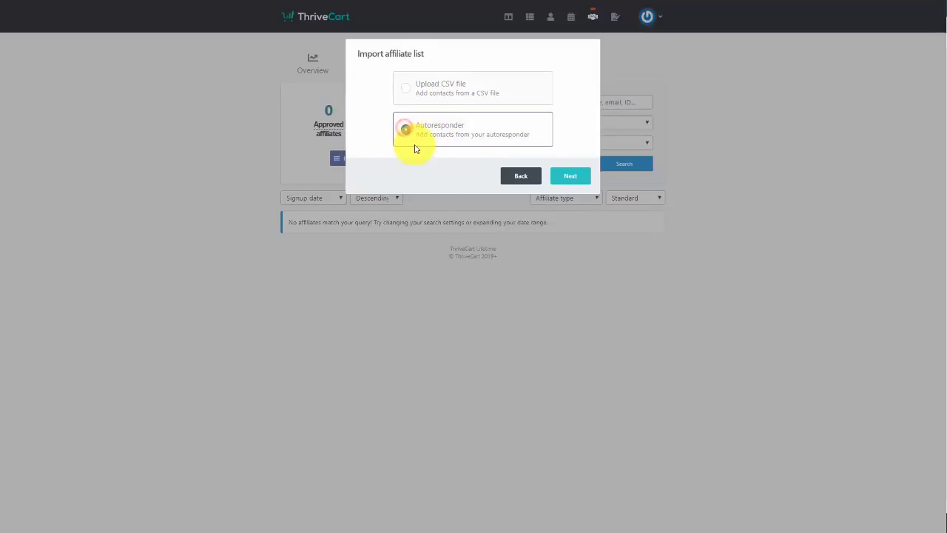
click(571, 178)
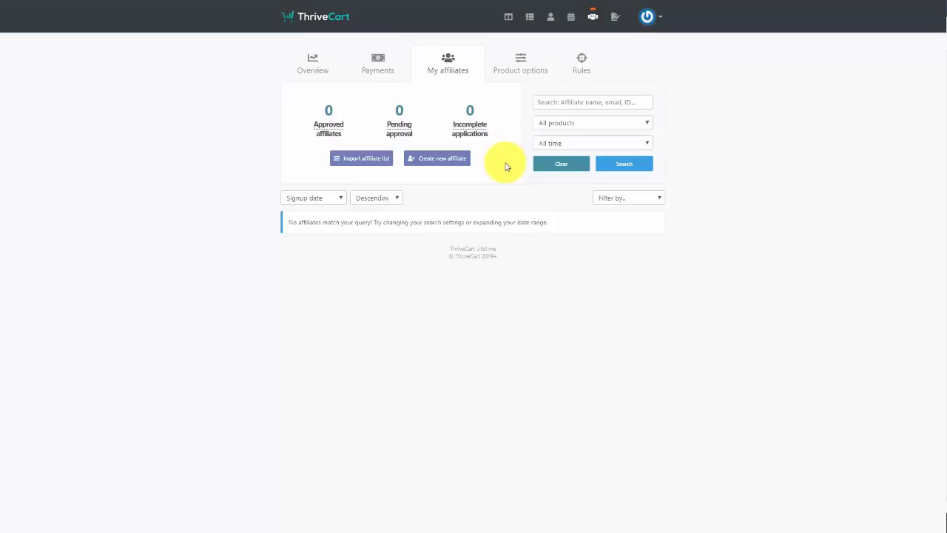
click(518, 59)
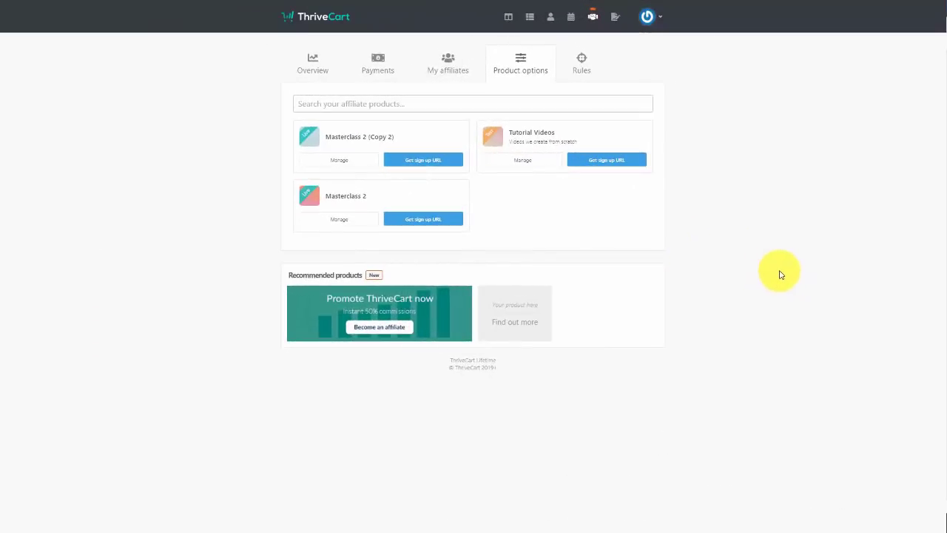
Copy the Masterclass 2 (Copy 2) affiliate sign-up URL and agree to the platform terms
click(423, 161)
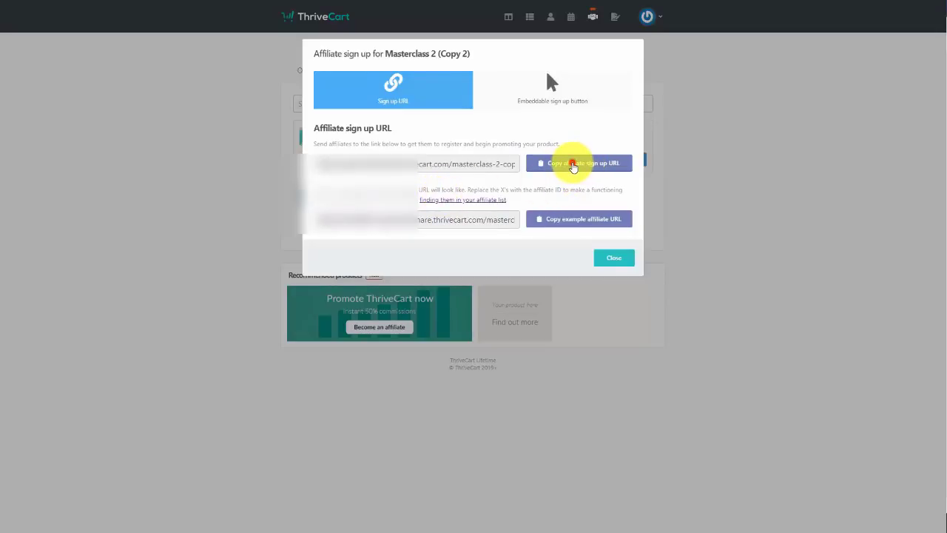
click(574, 169)
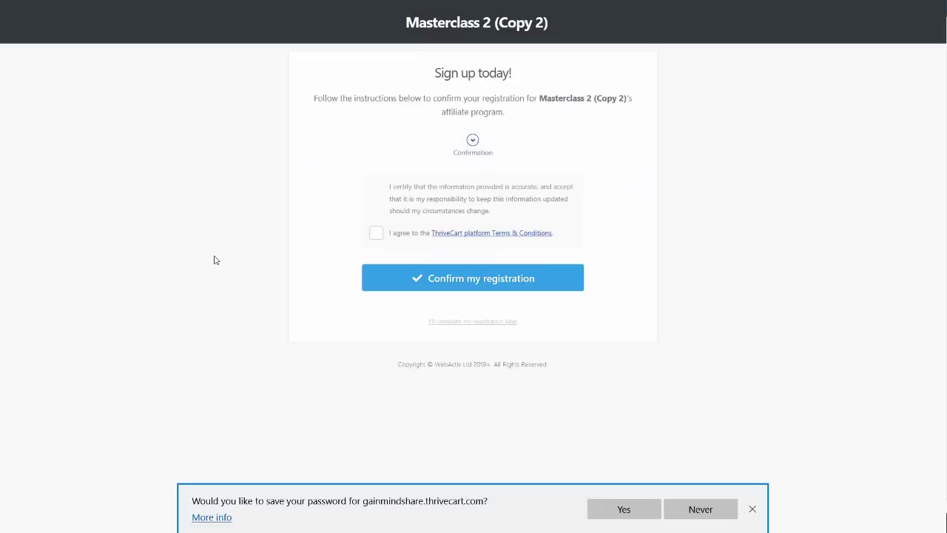
click(375, 235)
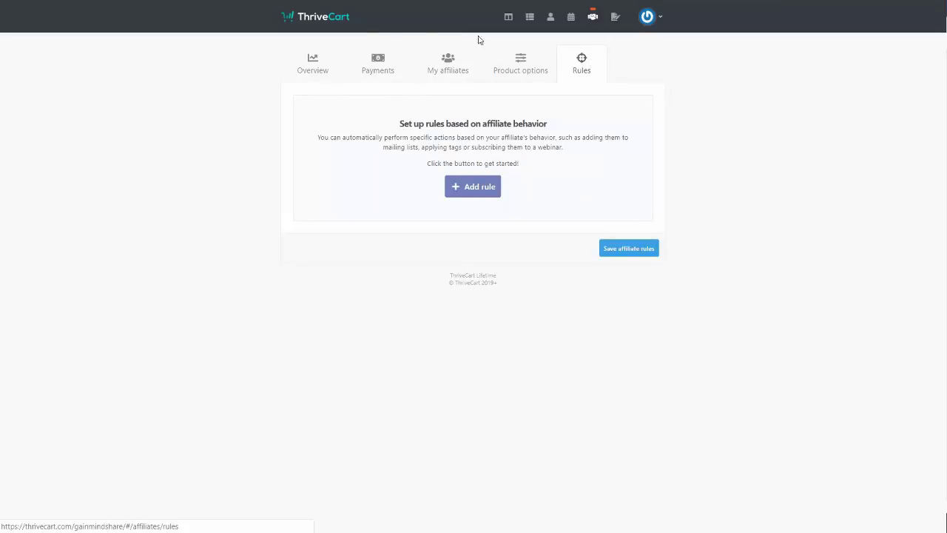
Add and save an affiliate rule sending new sign-ups to the GetResponse campaign practice2
click(472, 186)
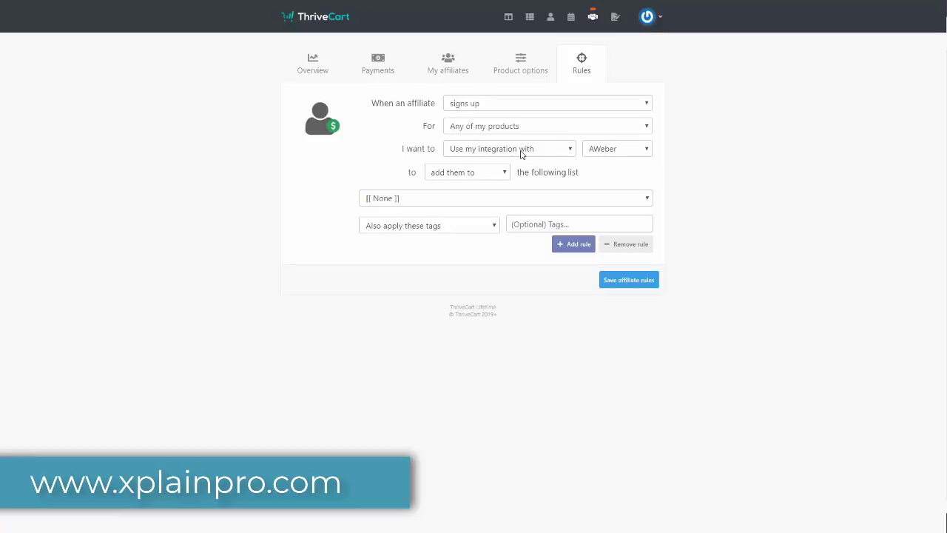
click(590, 150)
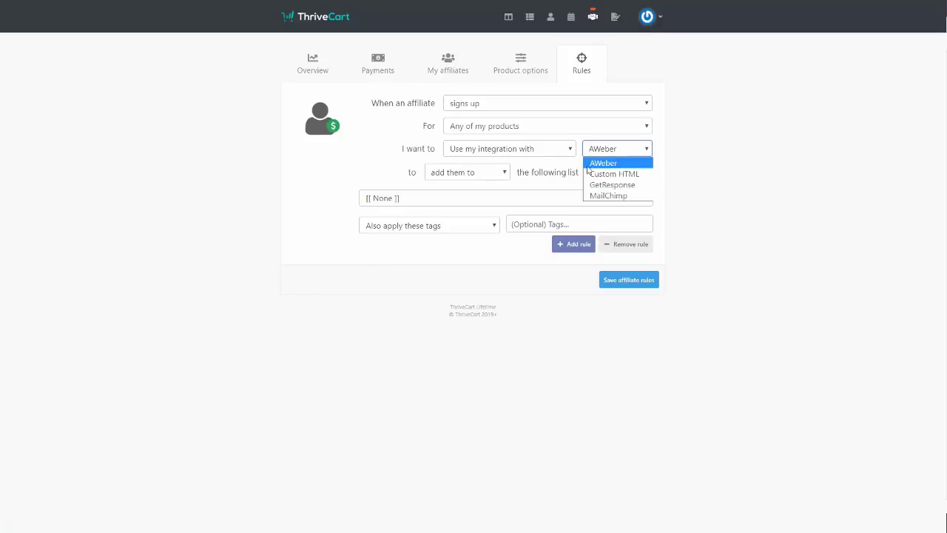
click(595, 185)
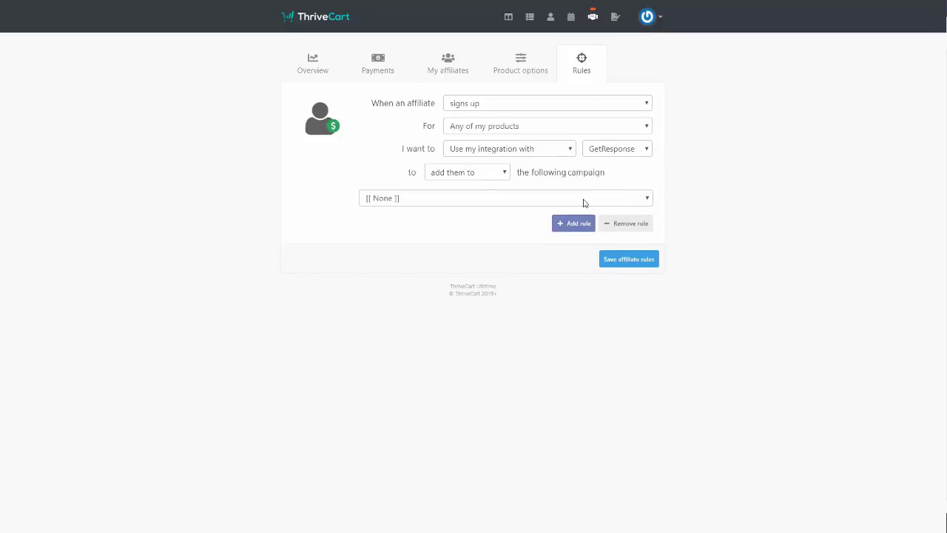
click(584, 200)
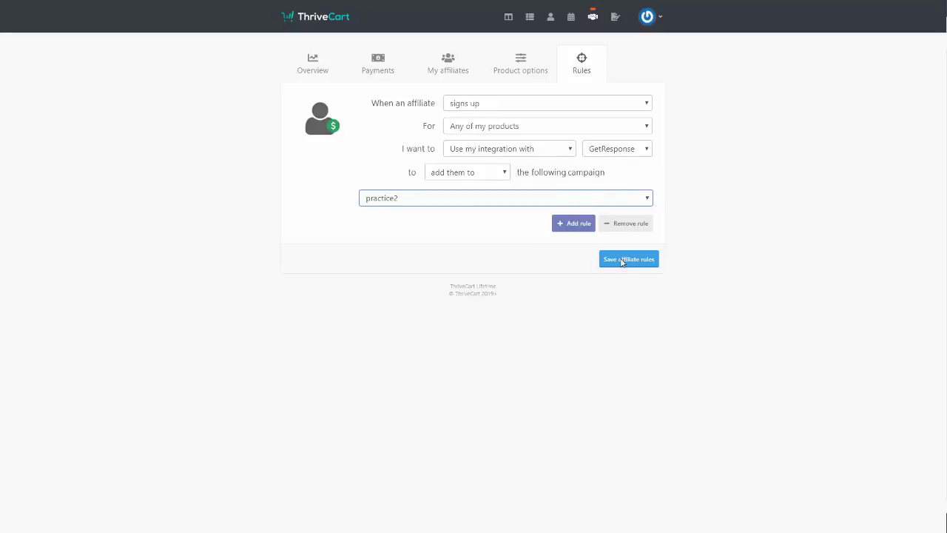
click(622, 262)
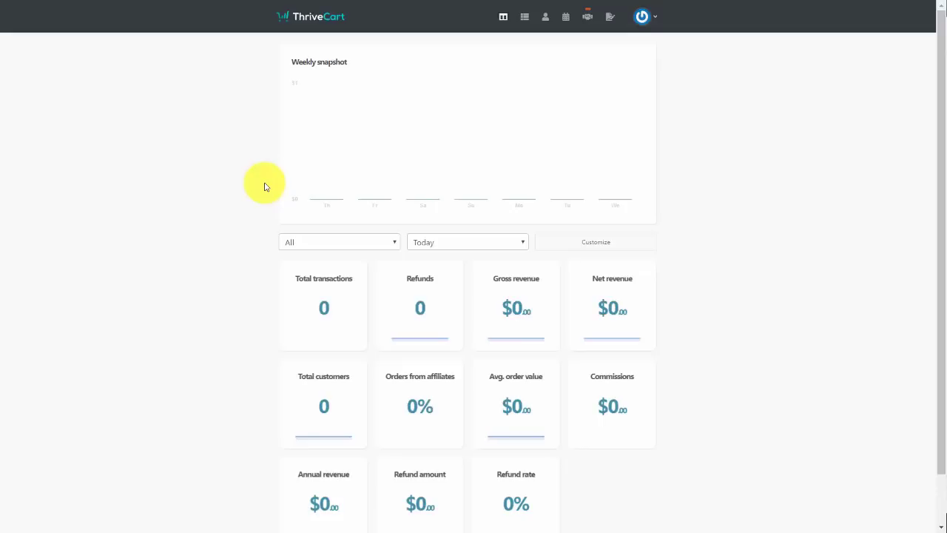
Start a new JV partner contract and autofill the partner's name, email and company
click(610, 18)
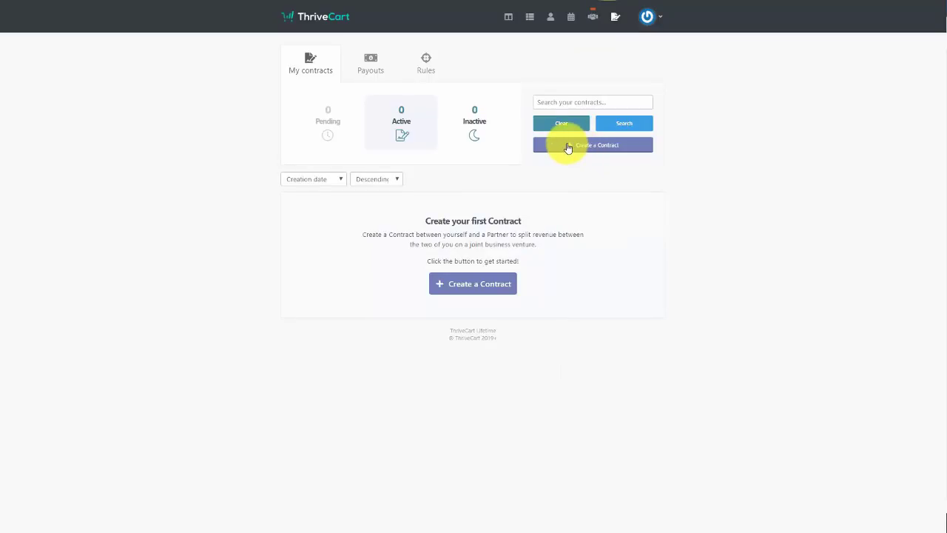
click(567, 147)
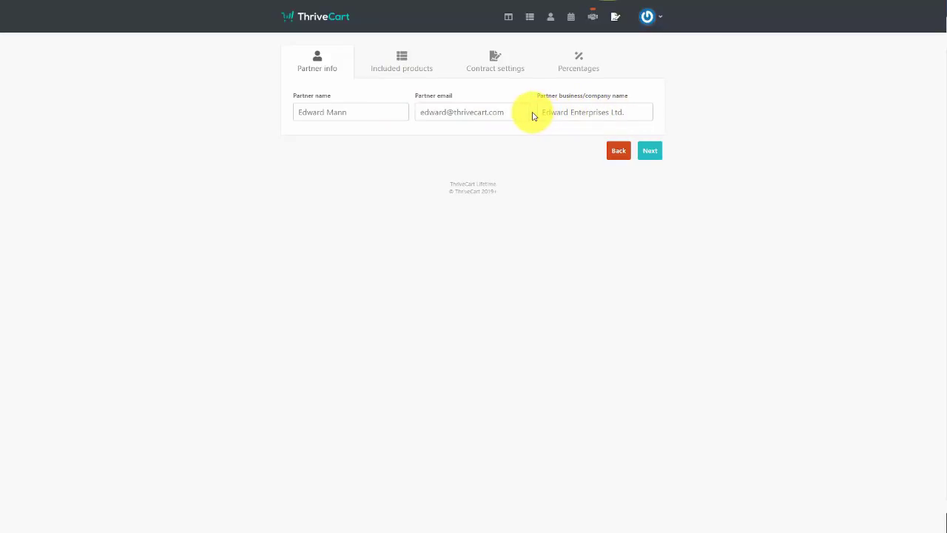
click(481, 111)
click(442, 129)
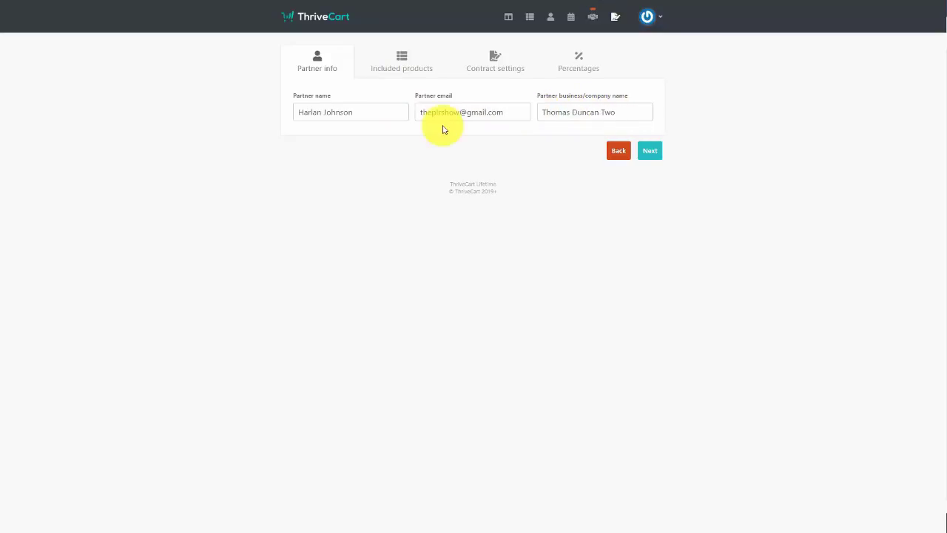
Choose Masterclass 2 as the contract's included product
click(649, 151)
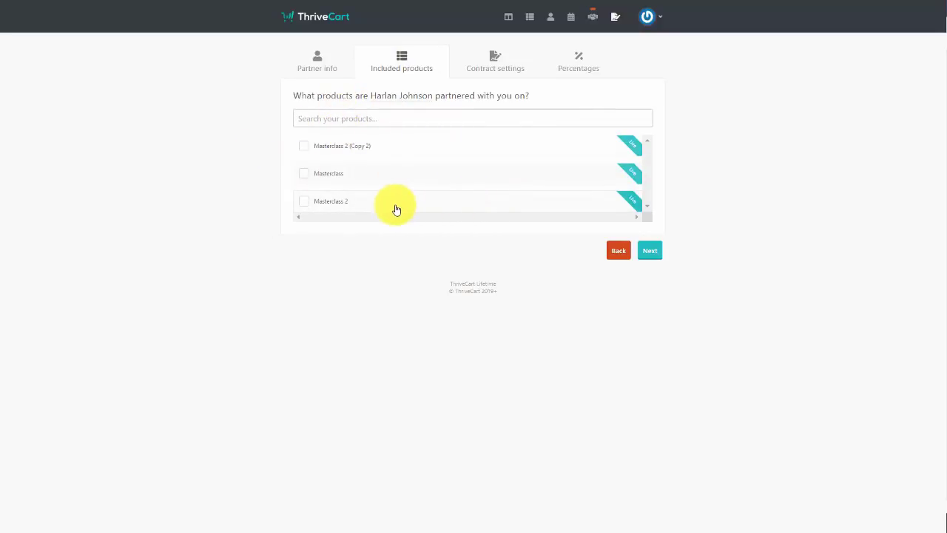
click(304, 203)
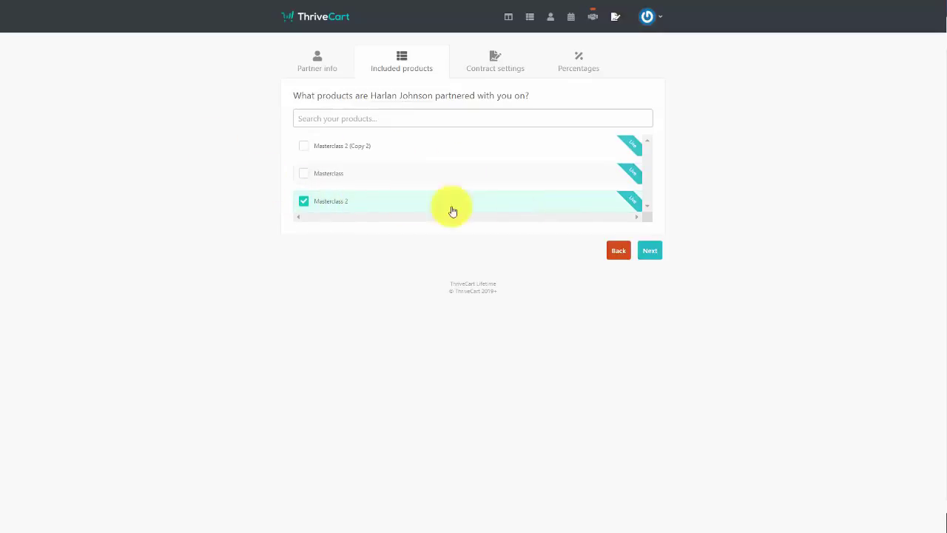
click(647, 249)
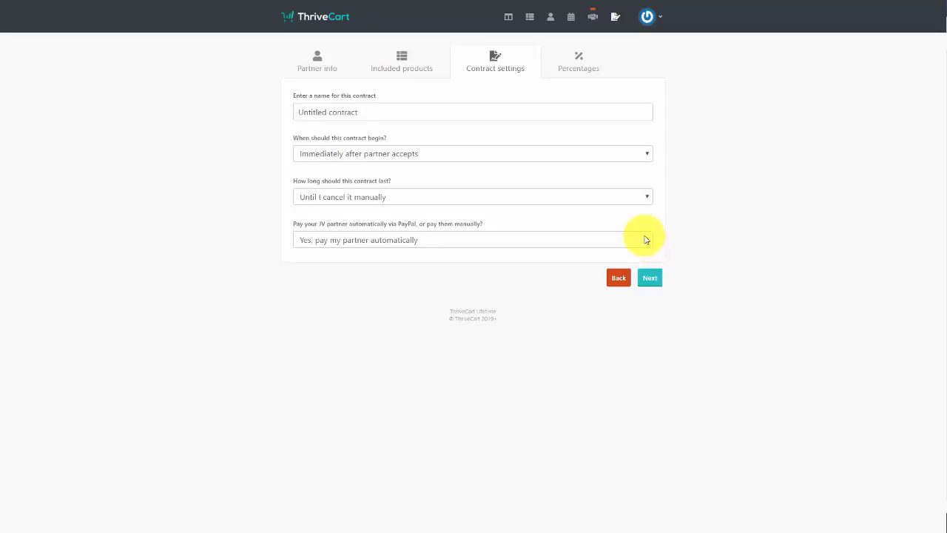
Name it 'Video Tutorials Contract', starting on acceptance, running until cancelled, with manual payouts
click(537, 112)
text(Video Tutorials Contract)
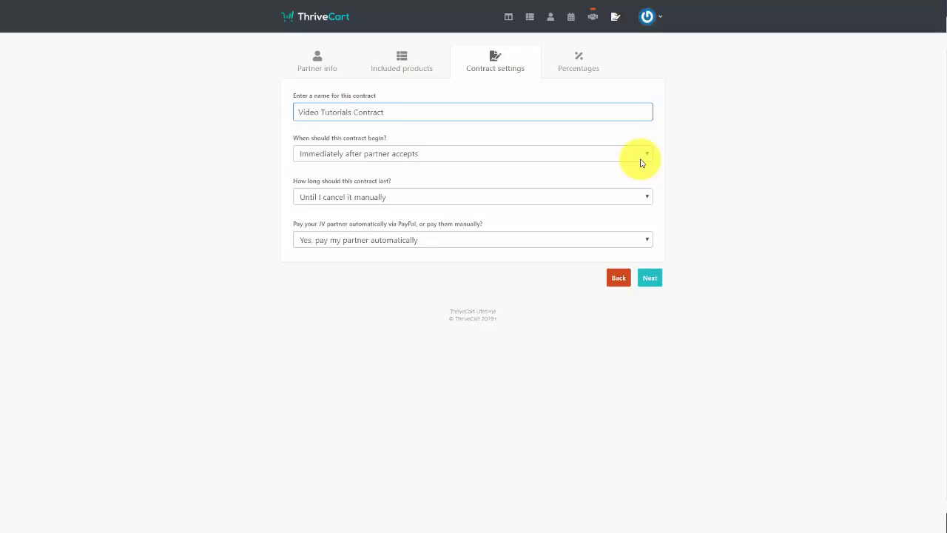
click(642, 162)
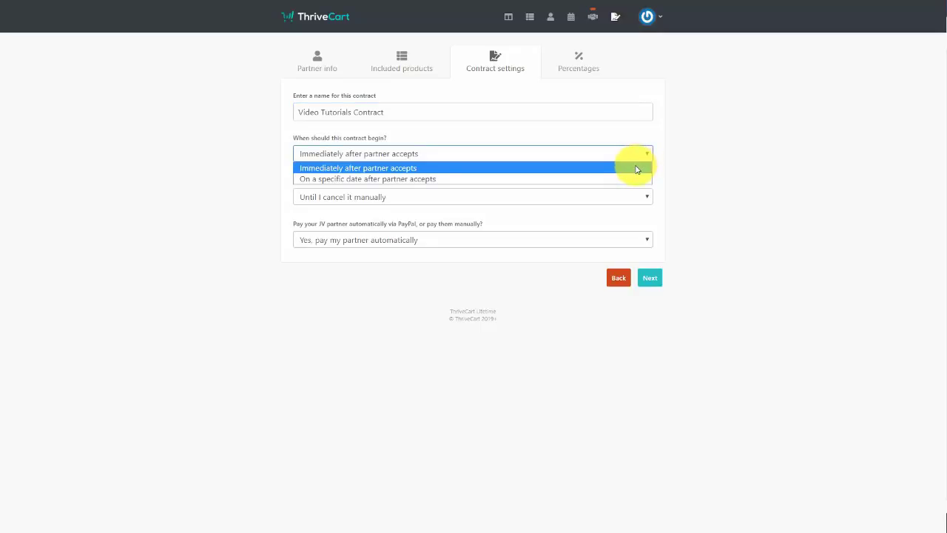
click(674, 162)
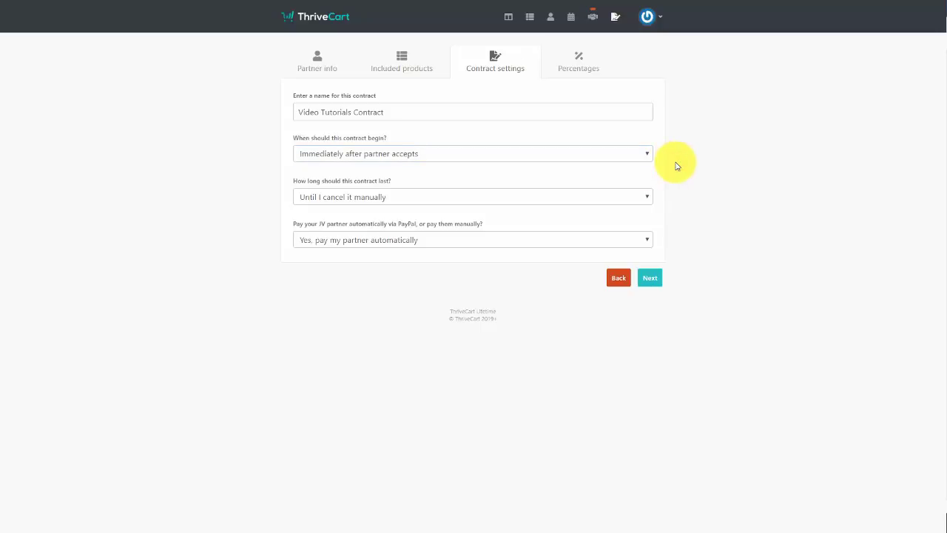
click(633, 195)
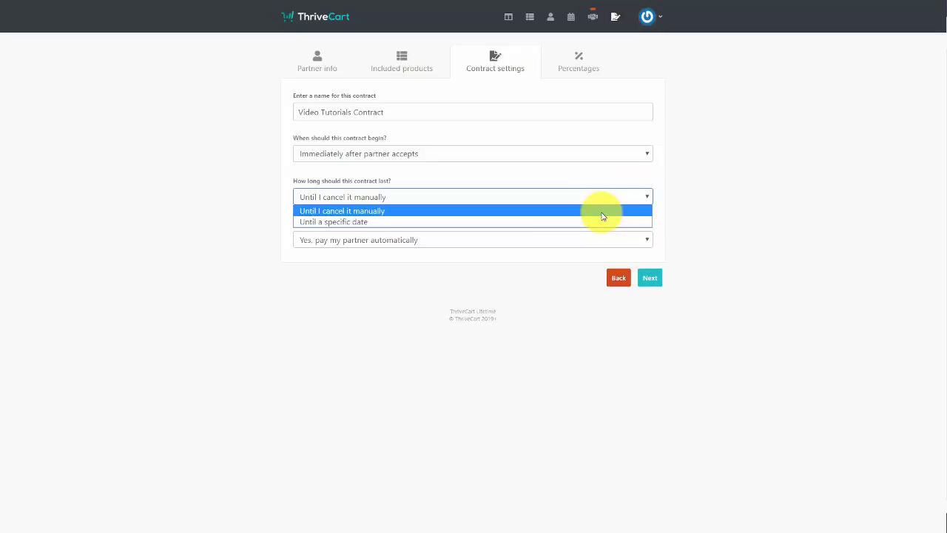
click(603, 216)
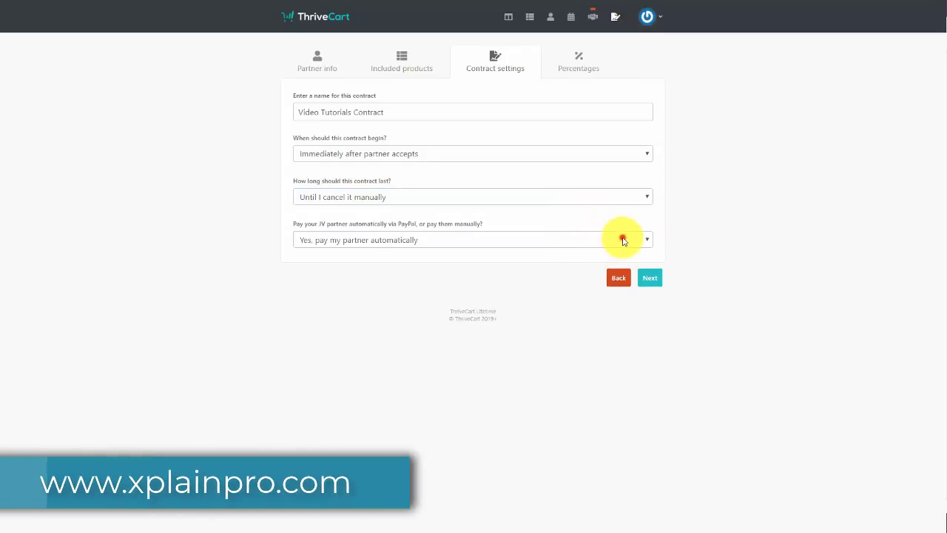
click(623, 241)
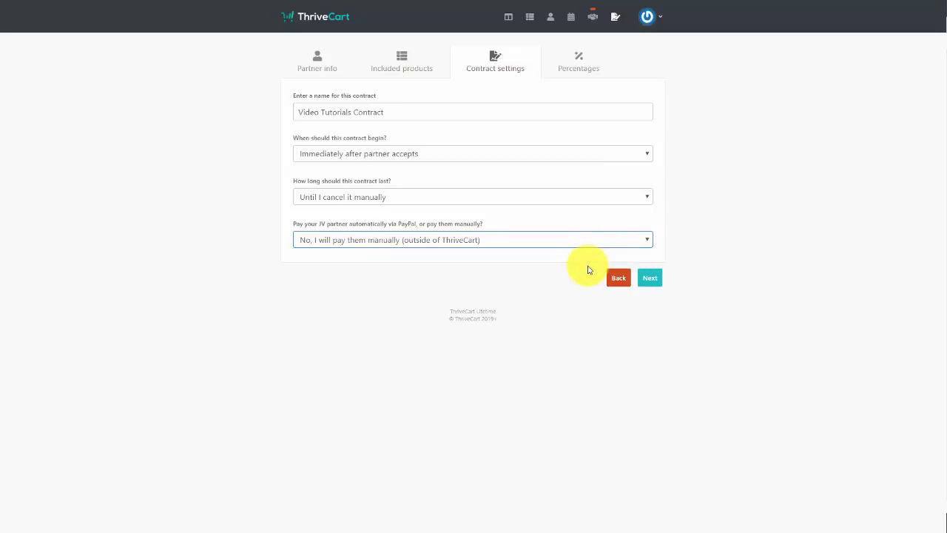
click(656, 272)
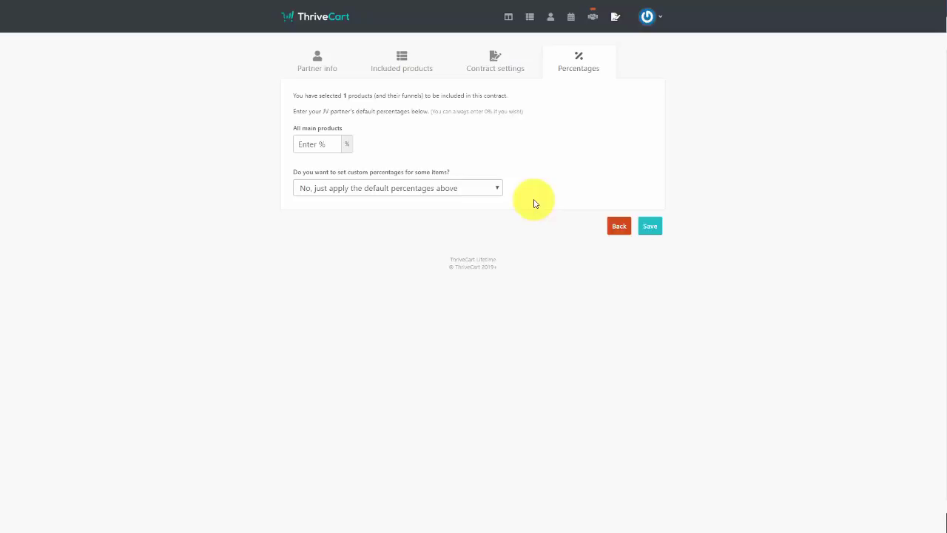
Set 50% for all main products and choose to set specific per-item percentages
click(299, 143)
text(50)
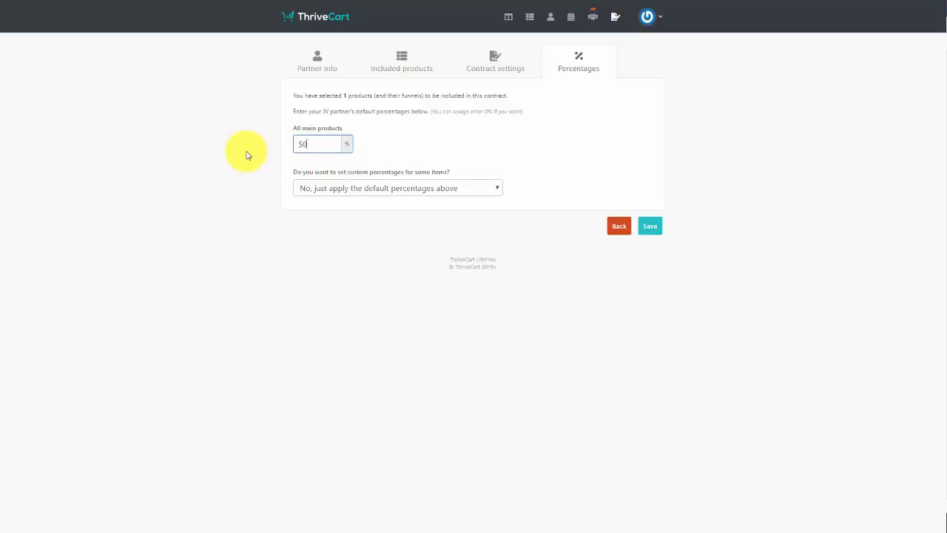
key(Tab)
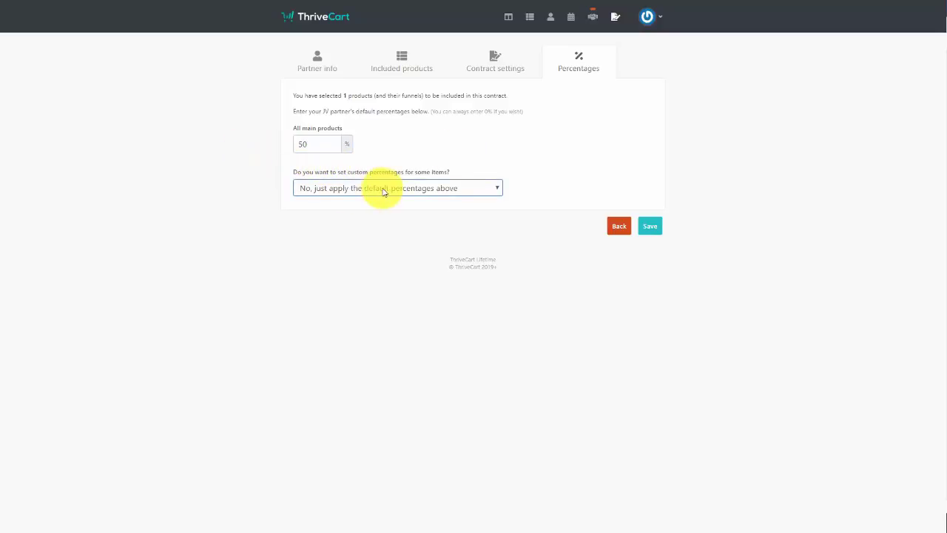
click(387, 191)
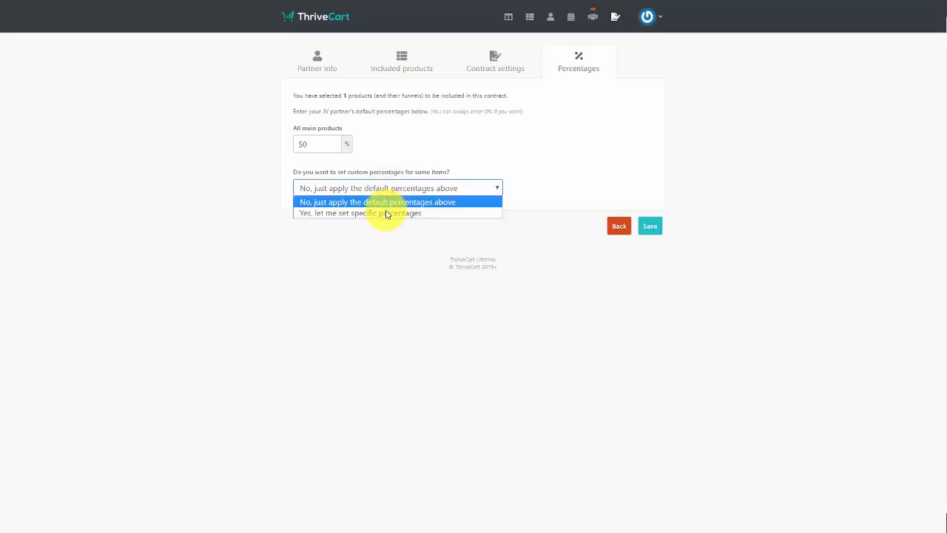
click(385, 213)
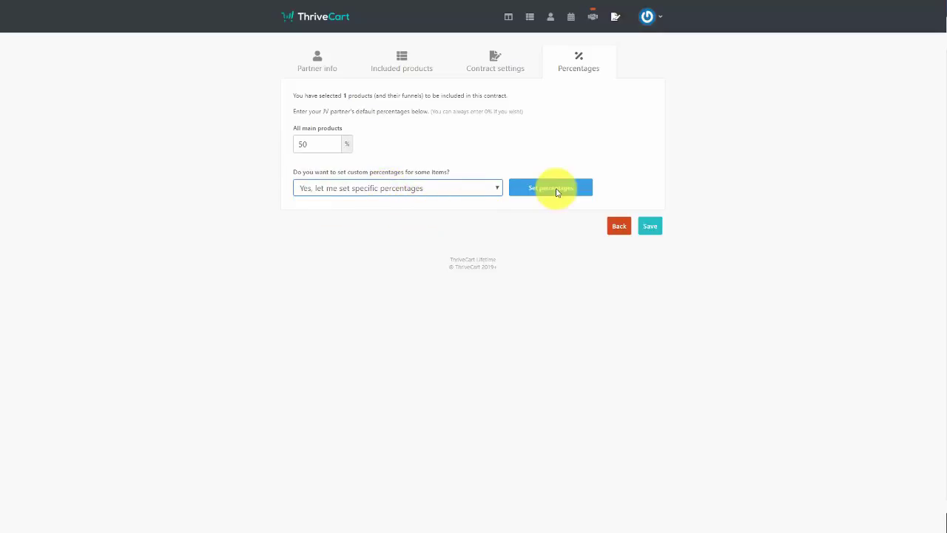
Give Masterclass 2 a custom 5% percentage and save the JV contract
click(554, 187)
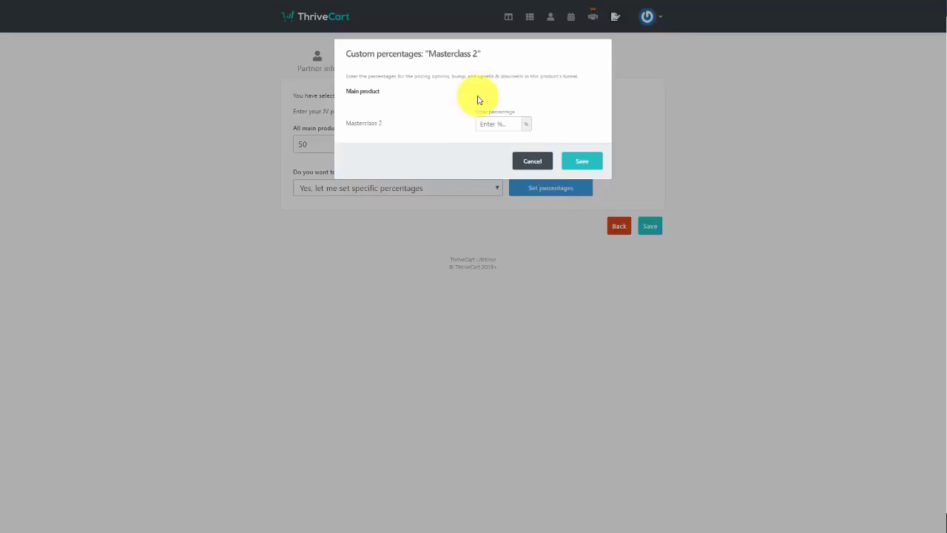
click(512, 124)
text(50)
click(576, 164)
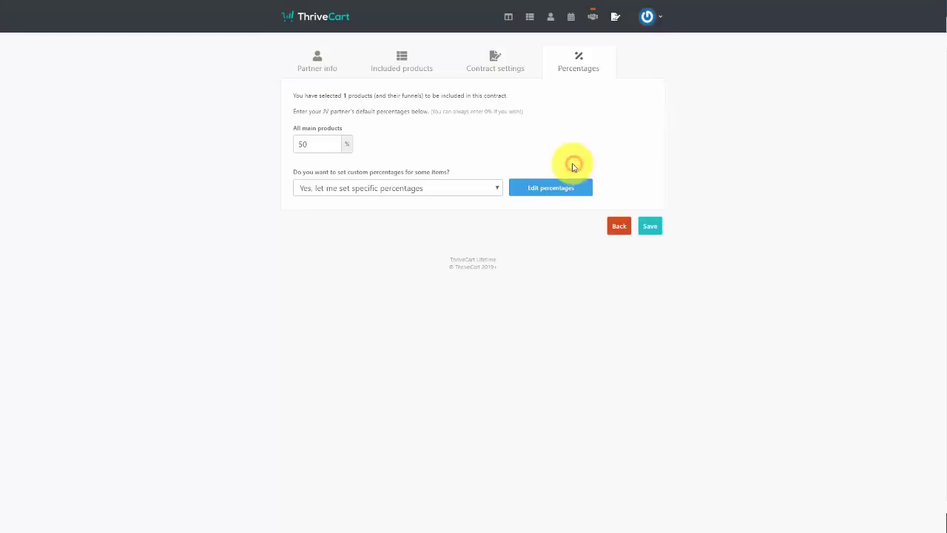
click(649, 228)
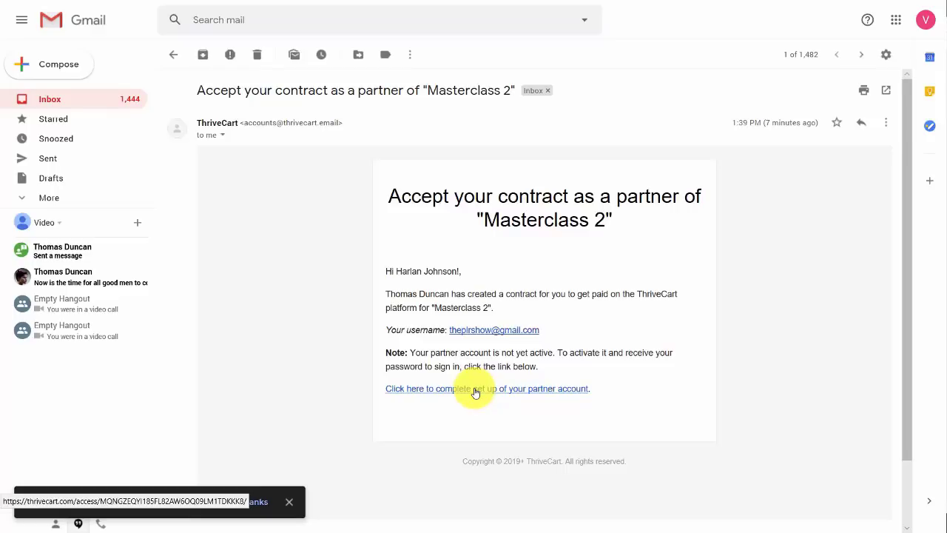
Follow the invitation's partner set-up link, then return to the new-password email
click(476, 392)
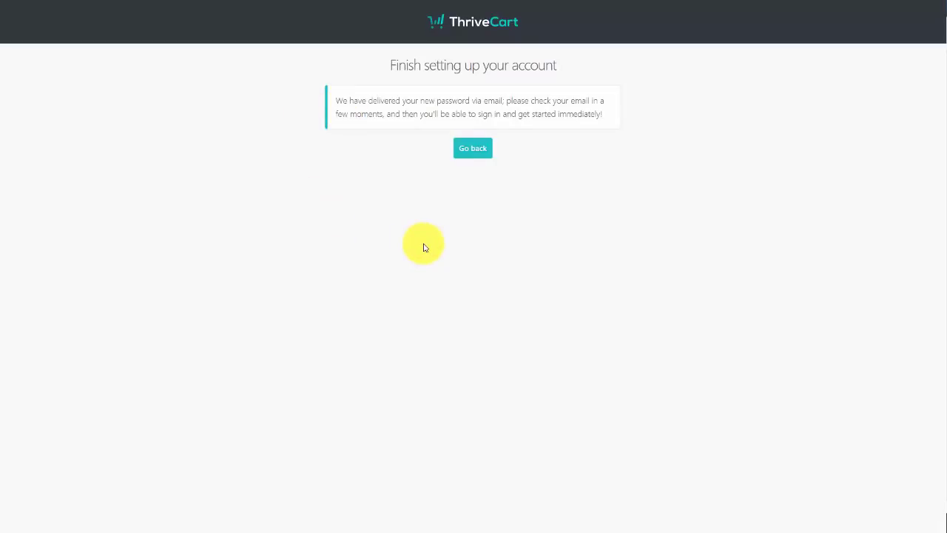
key(ctrl+shift+Tab)
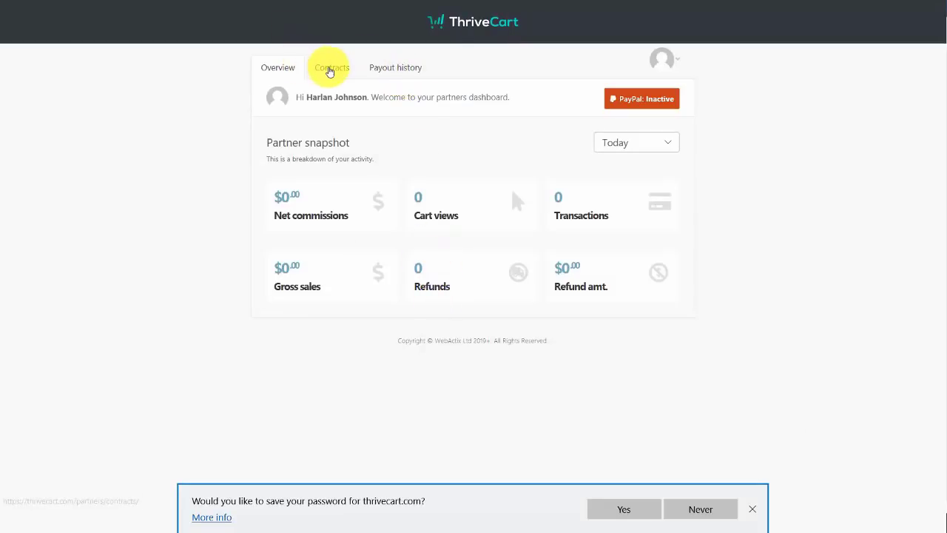
As the partner, open the Video Tutorials Contract, review its full terms and accept it
click(329, 67)
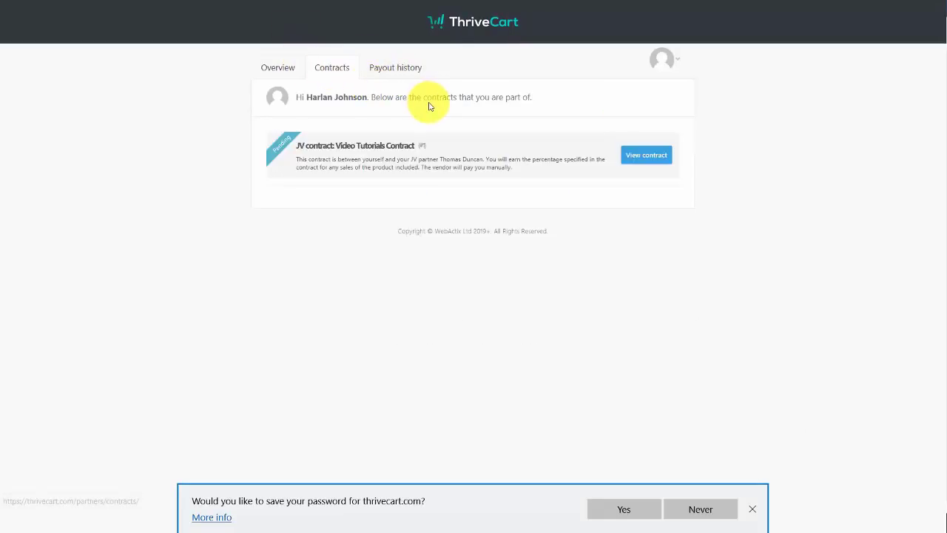
click(650, 170)
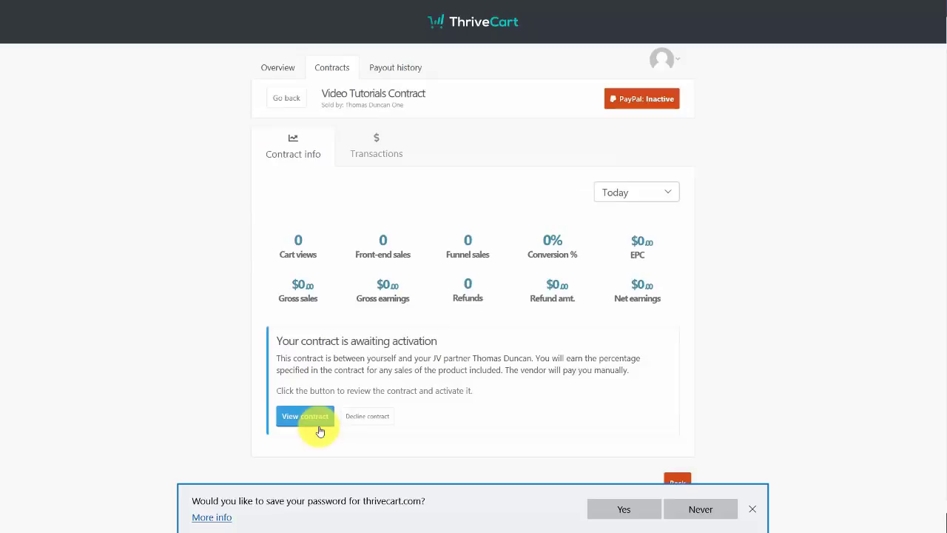
click(310, 412)
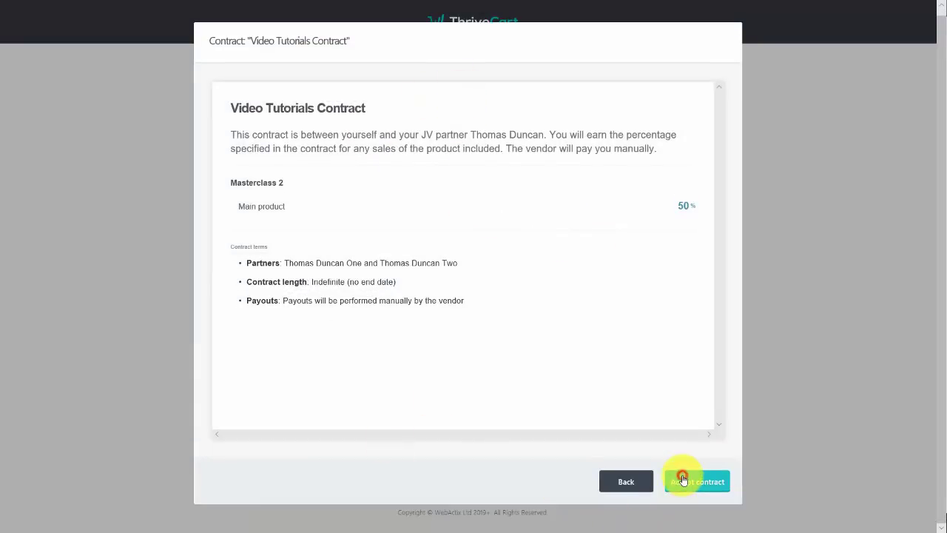
click(646, 481)
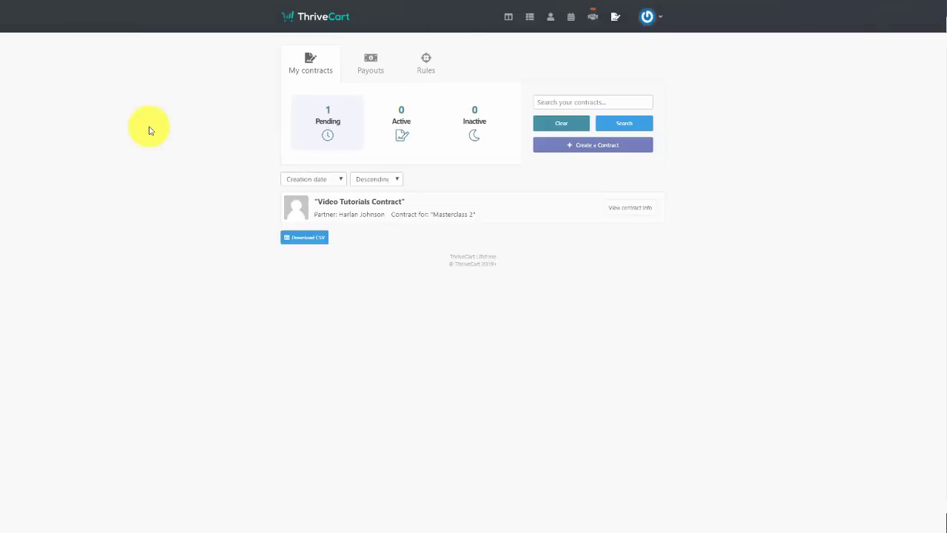
Refresh My contracts to see the contract Active, then view the JV payouts overview
key(F5)
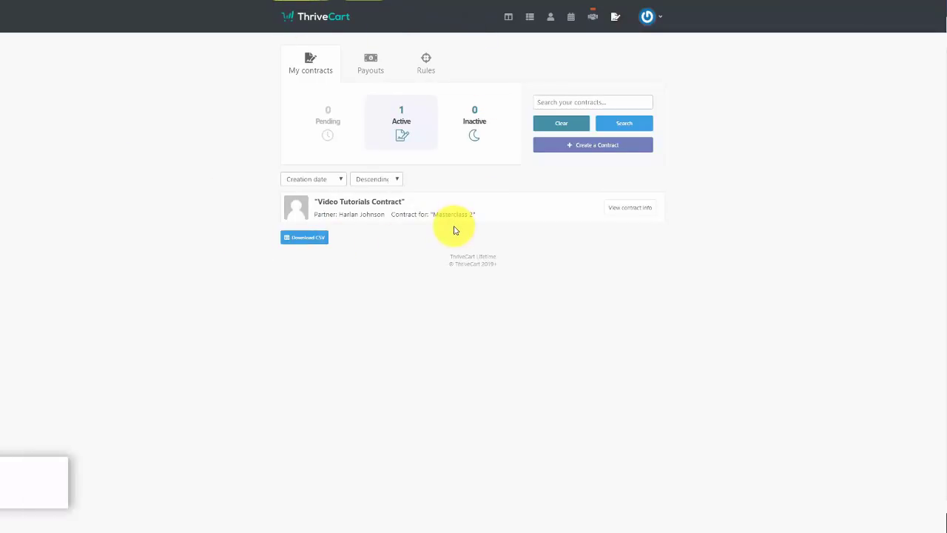
click(371, 66)
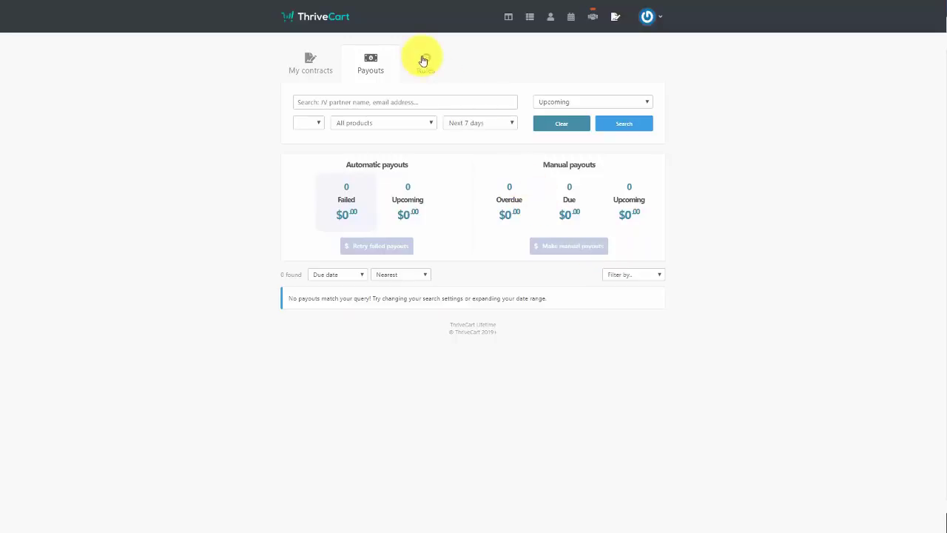
Add a partner rule for the Video Tutorials Contract that sends an email when the contract expires
click(424, 59)
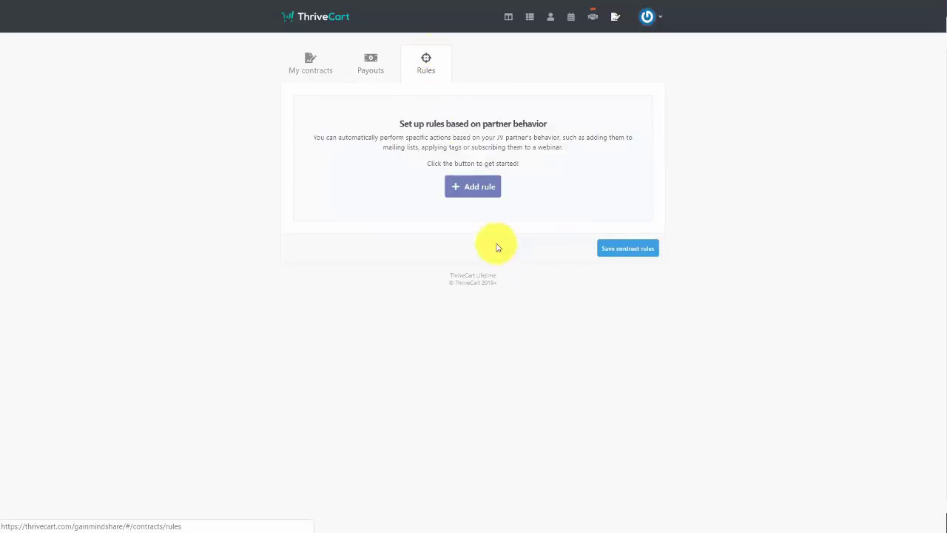
click(473, 187)
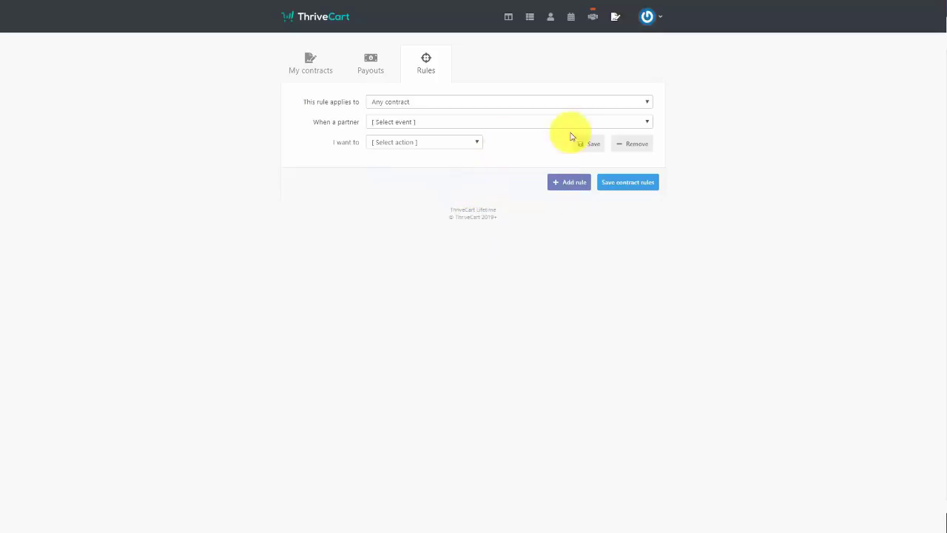
click(567, 102)
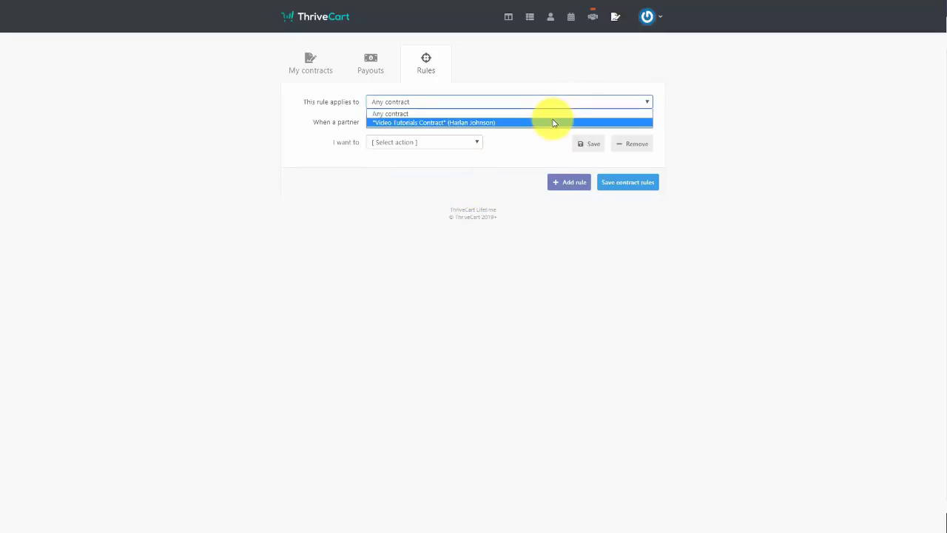
click(553, 121)
click(554, 122)
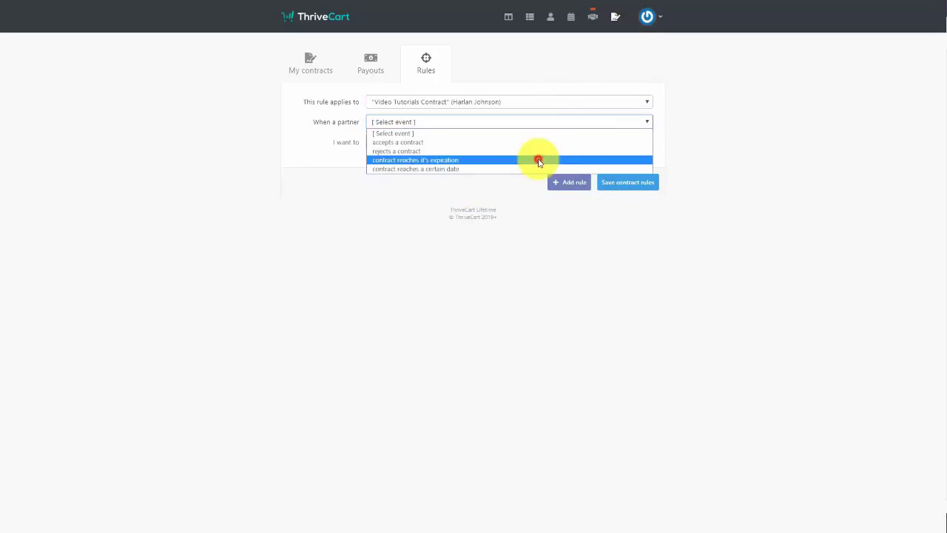
click(538, 160)
click(458, 143)
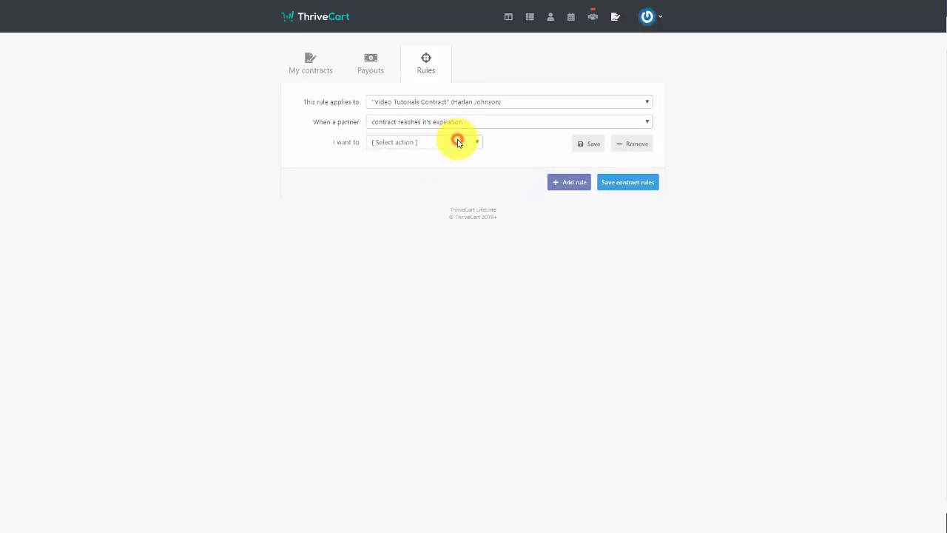
click(450, 173)
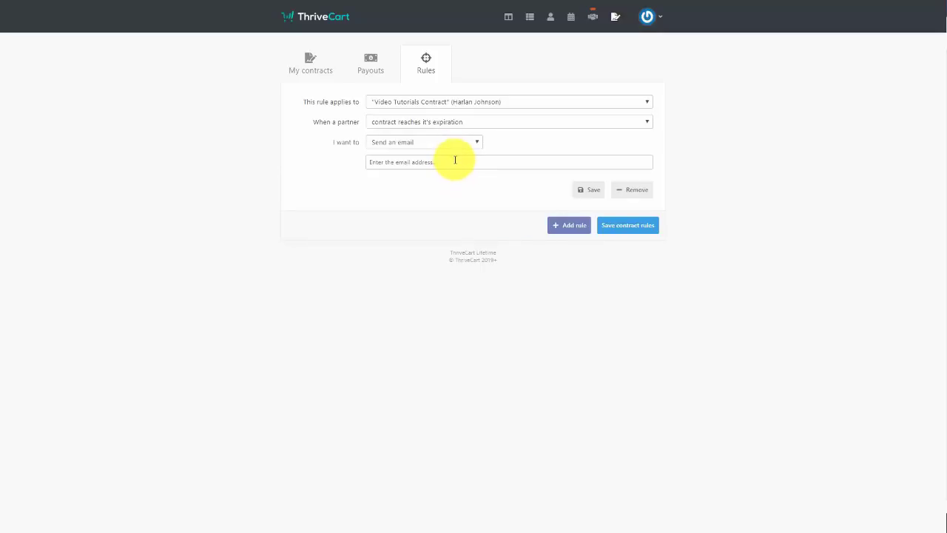
Paste the notification e-mail address, then save the rule and the contract rules
click(456, 160)
key(ctrl+v)
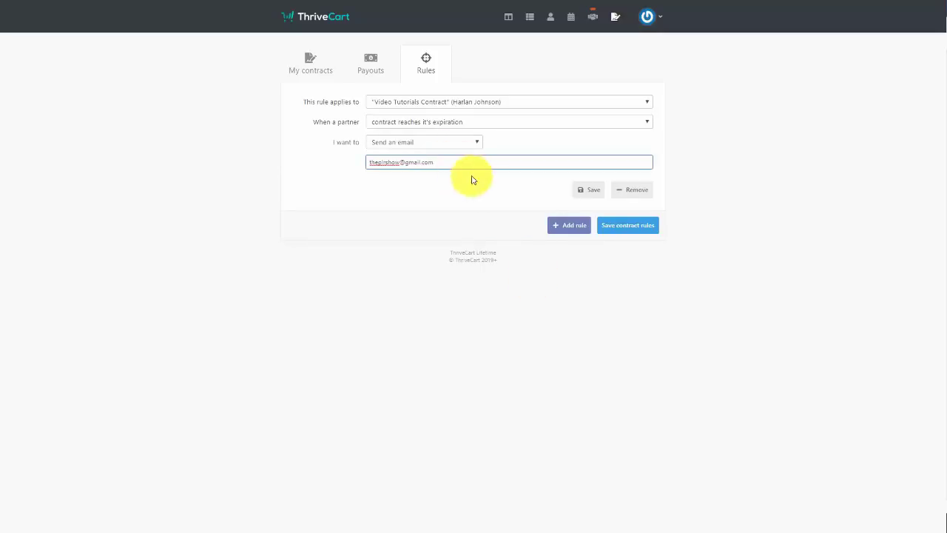
click(581, 191)
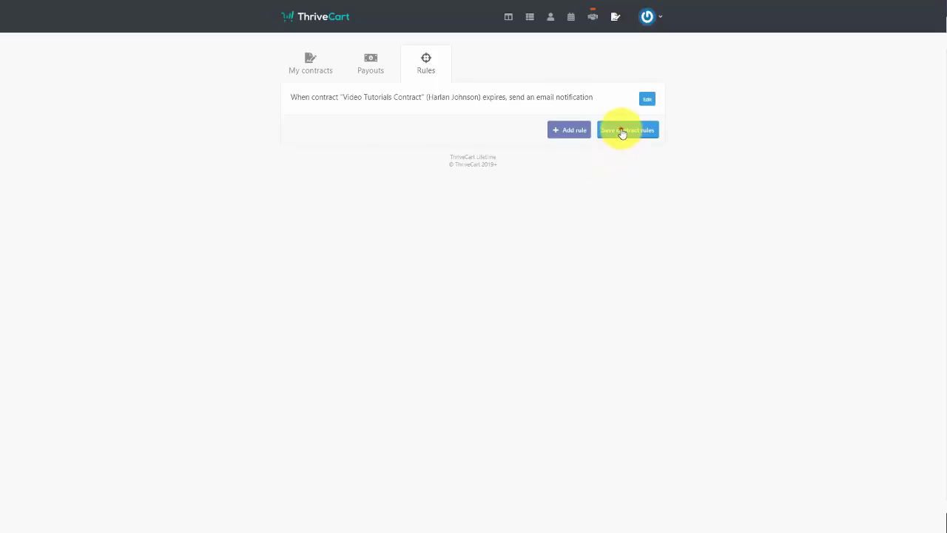
click(621, 131)
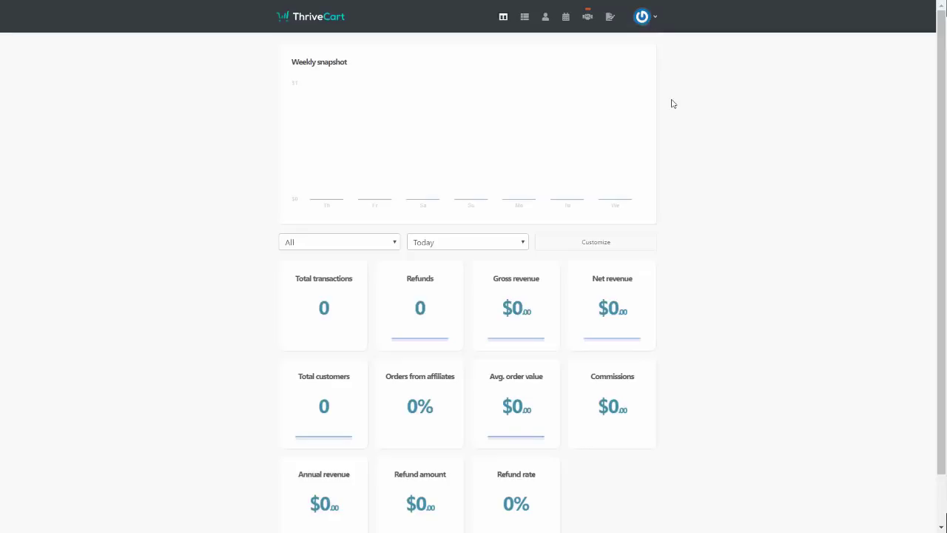
Open the Kunaki integration settings under Settings > Integrations > Fulfillment services
click(649, 17)
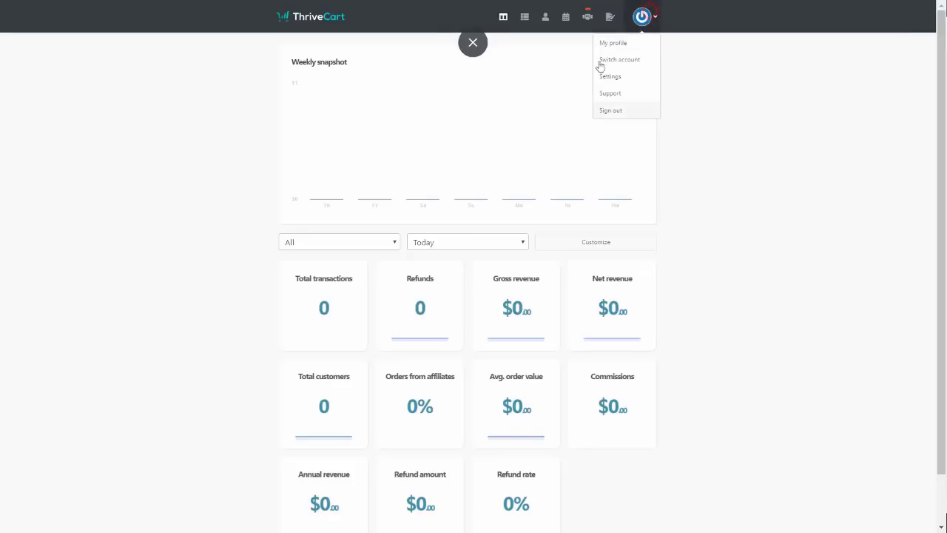
click(605, 77)
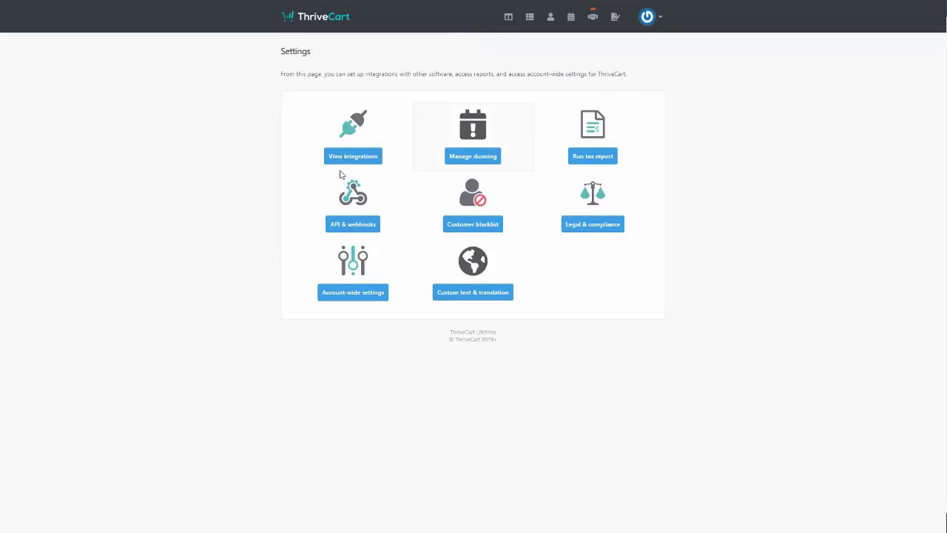
click(347, 157)
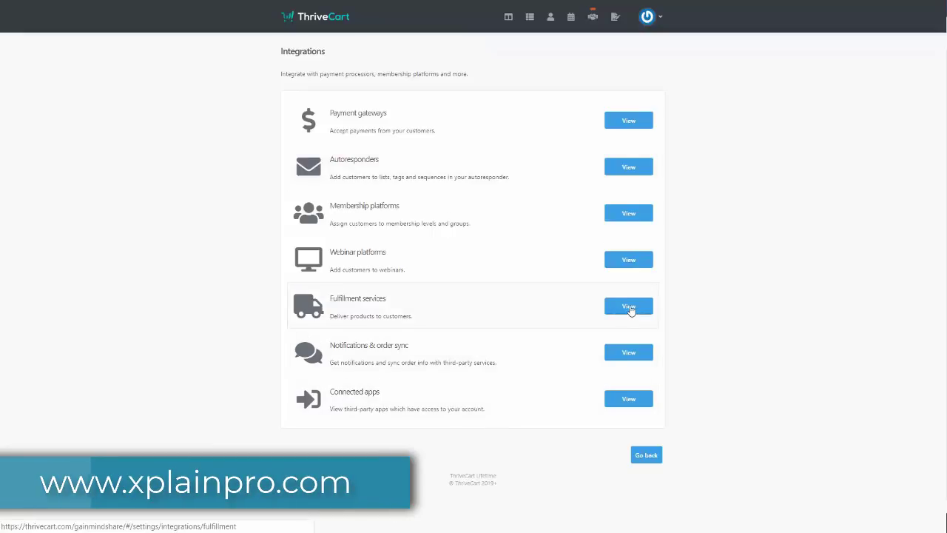
click(629, 308)
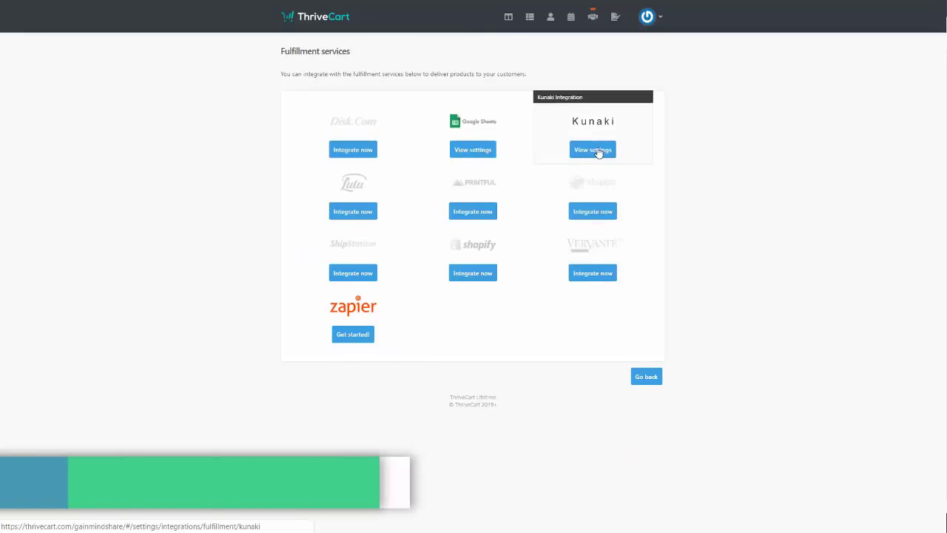
click(598, 150)
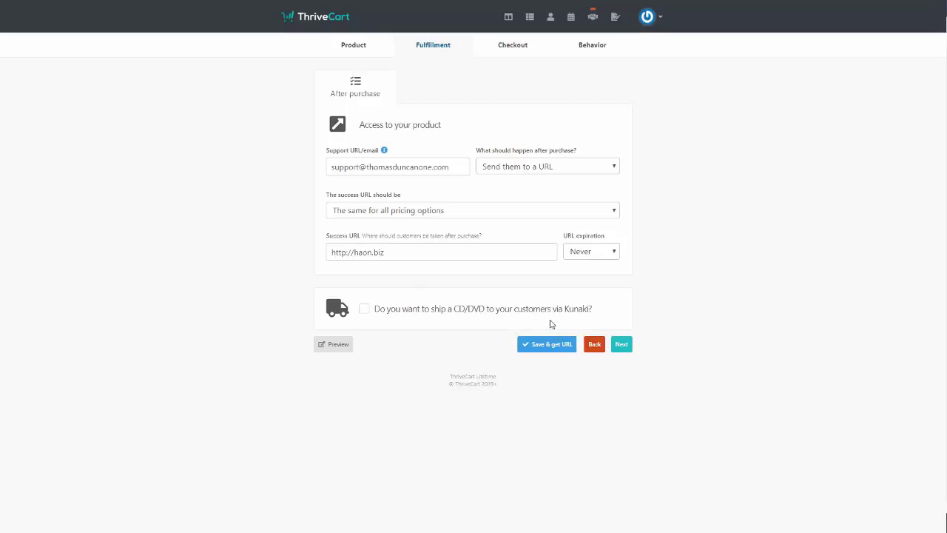
Enable Kunaki CD/DVD shipping for the product using the connected Kunaki account
click(364, 310)
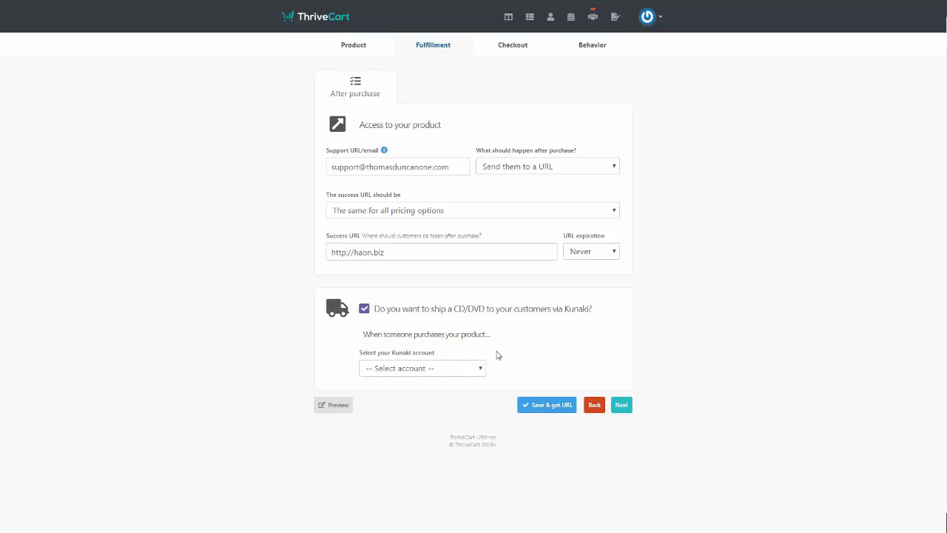
click(458, 378)
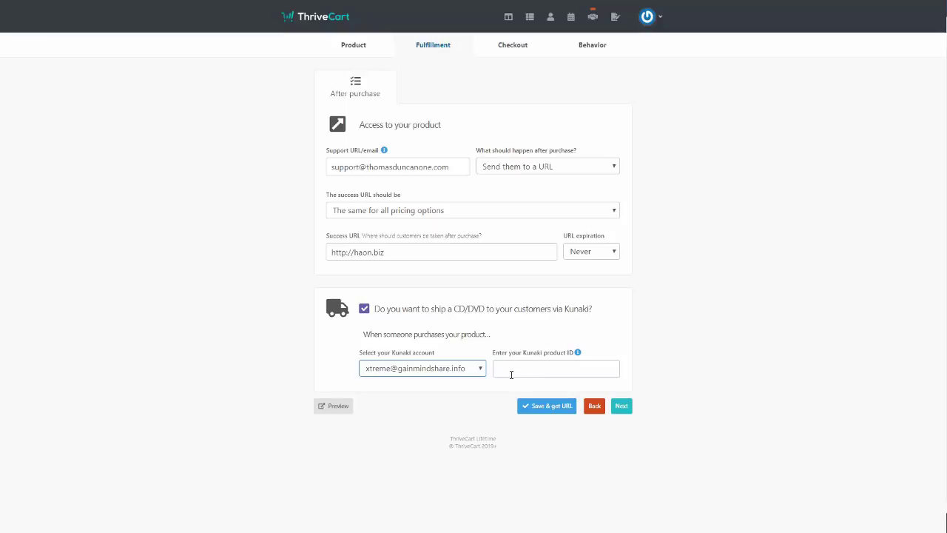
key(alt+Tab)
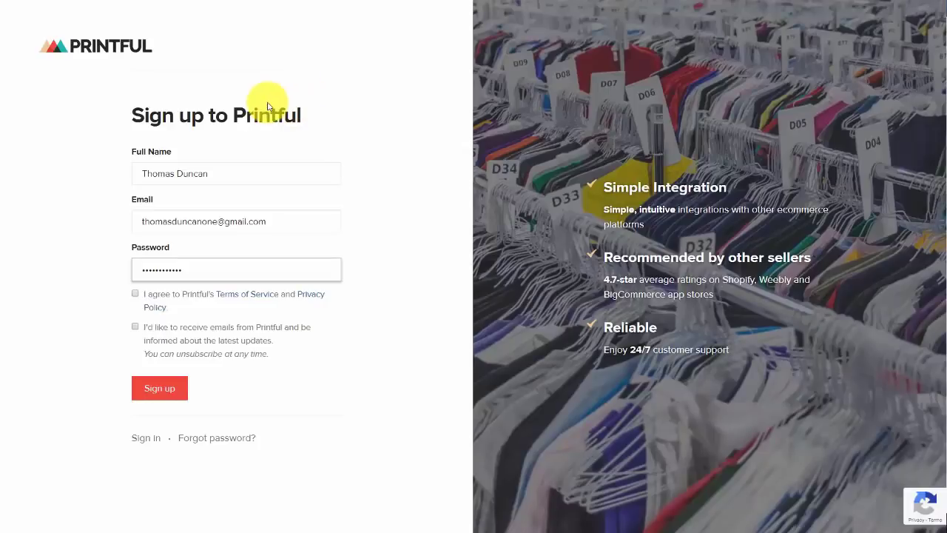
Accept Printful's terms and update emails, sign up, and confirm the account e-mail from Gmail
click(134, 294)
click(135, 327)
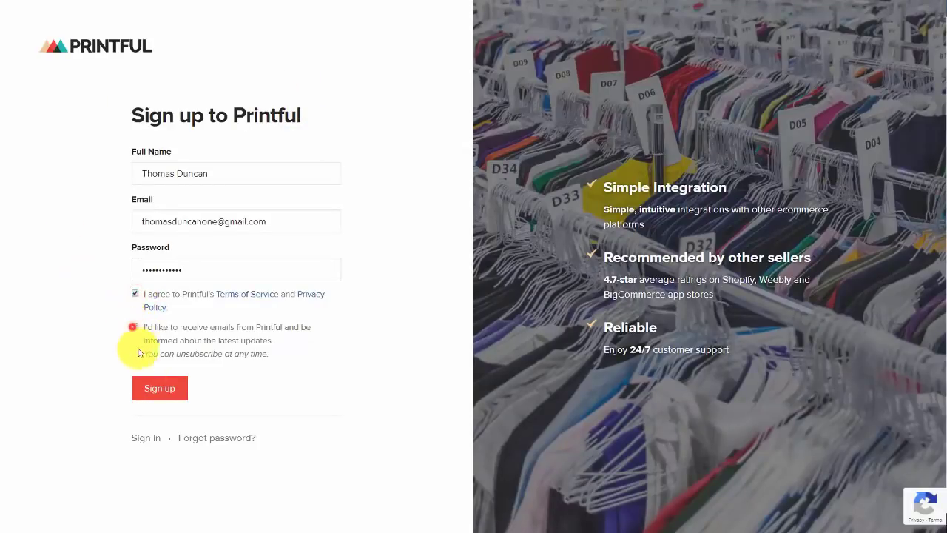
click(151, 390)
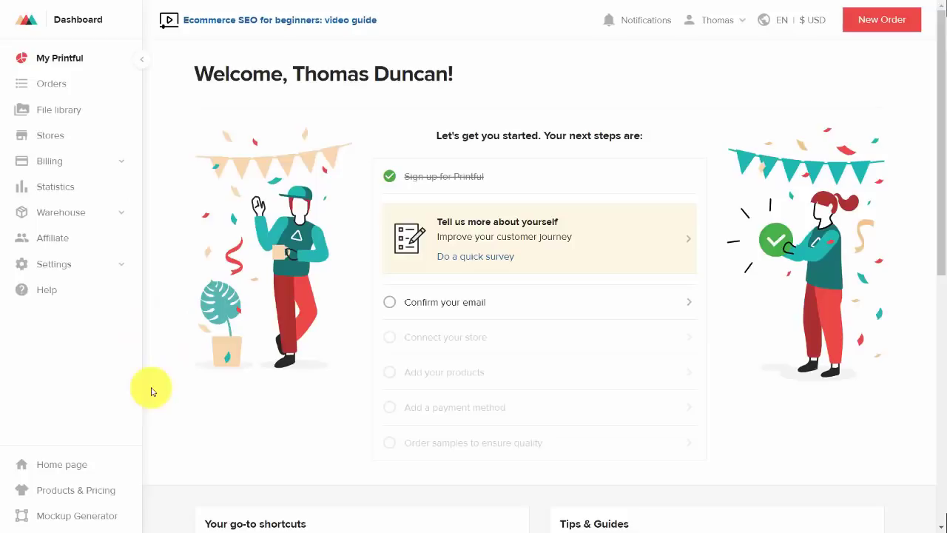
click(435, 309)
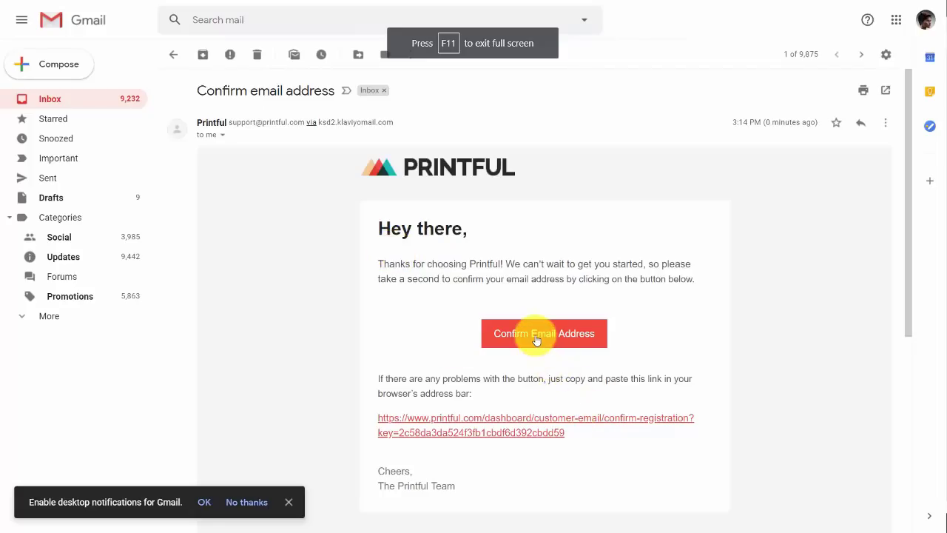
click(537, 337)
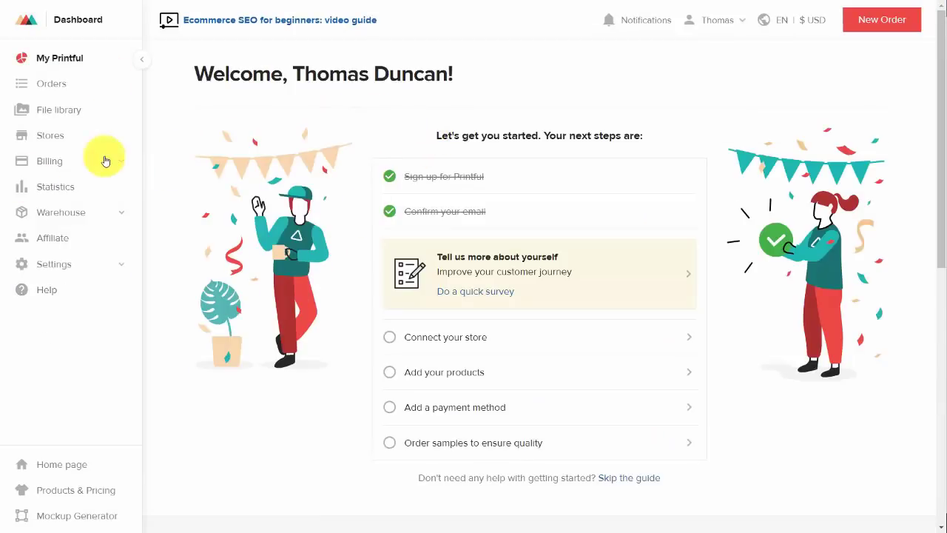
click(46, 139)
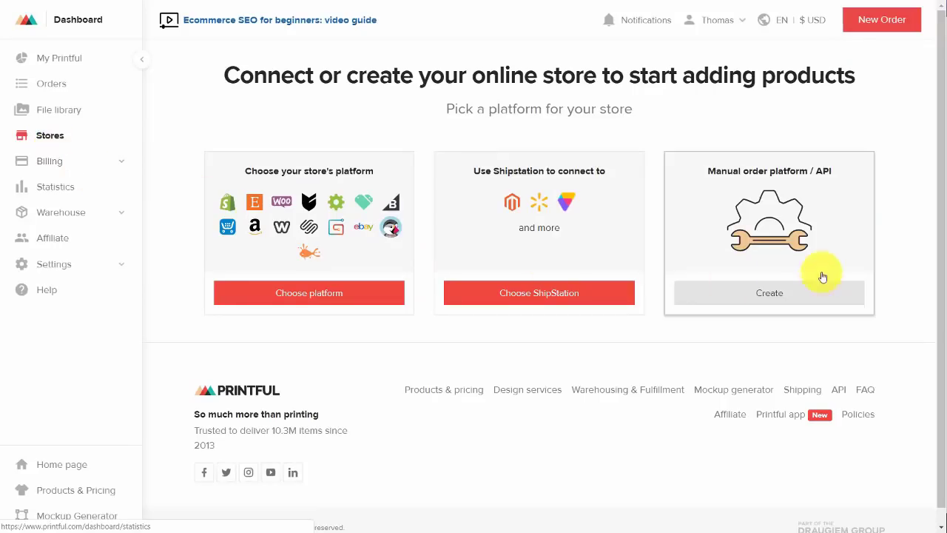
Create a default-named manual order/API store, enable its API access, and copy the API key
click(764, 294)
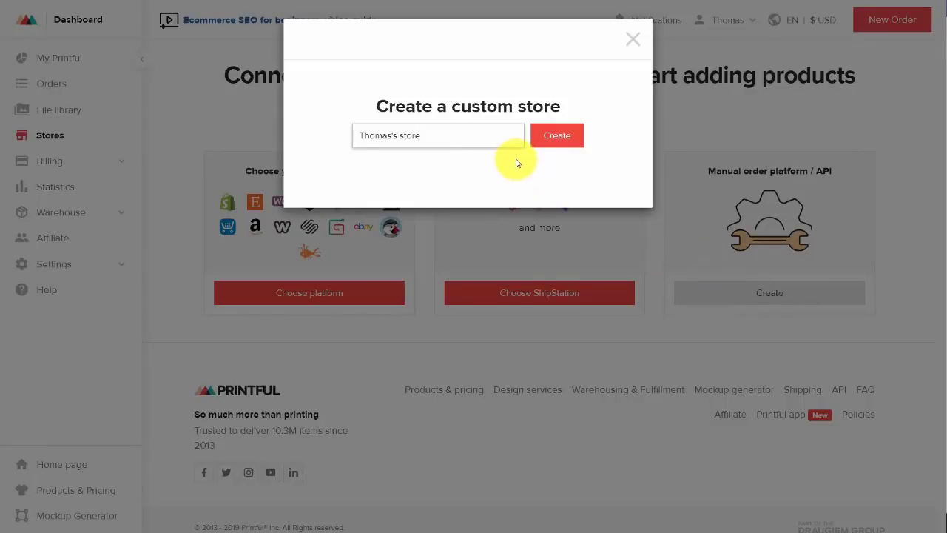
click(555, 144)
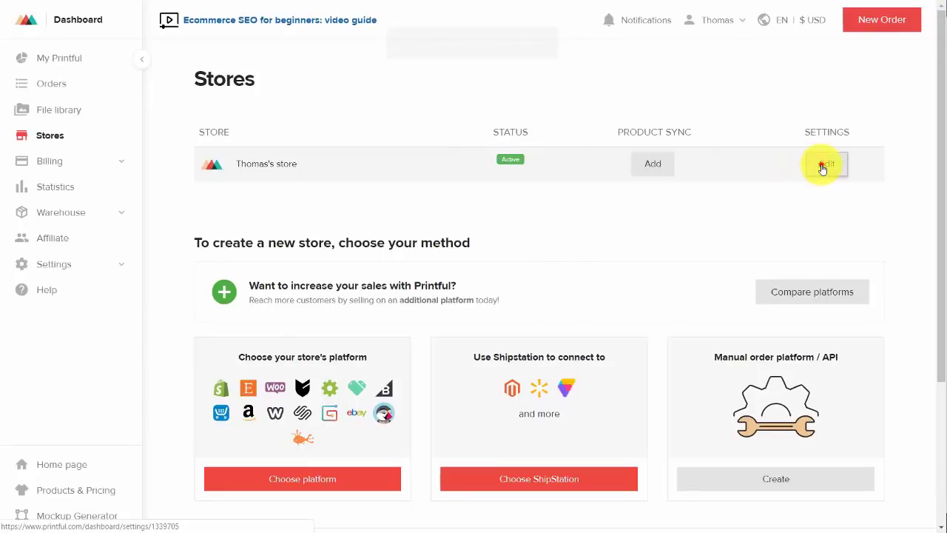
click(825, 165)
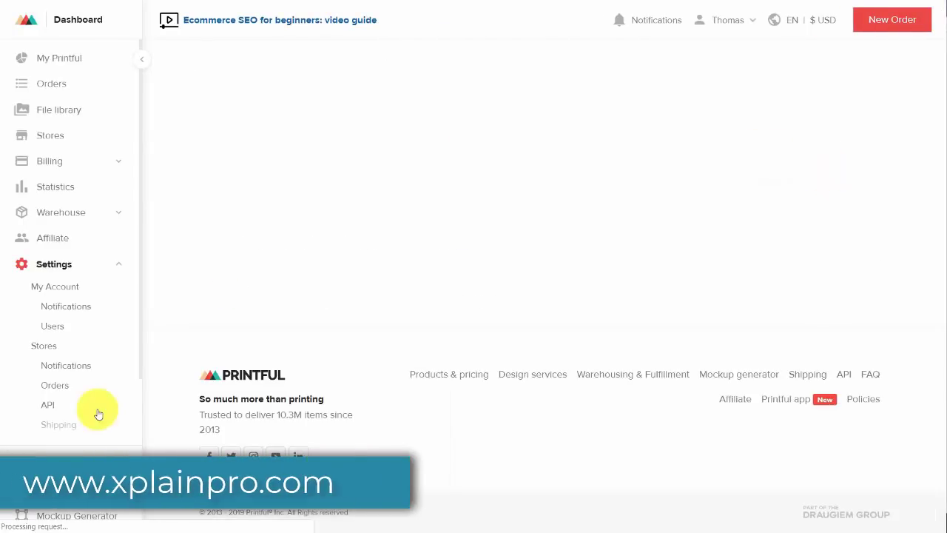
click(52, 406)
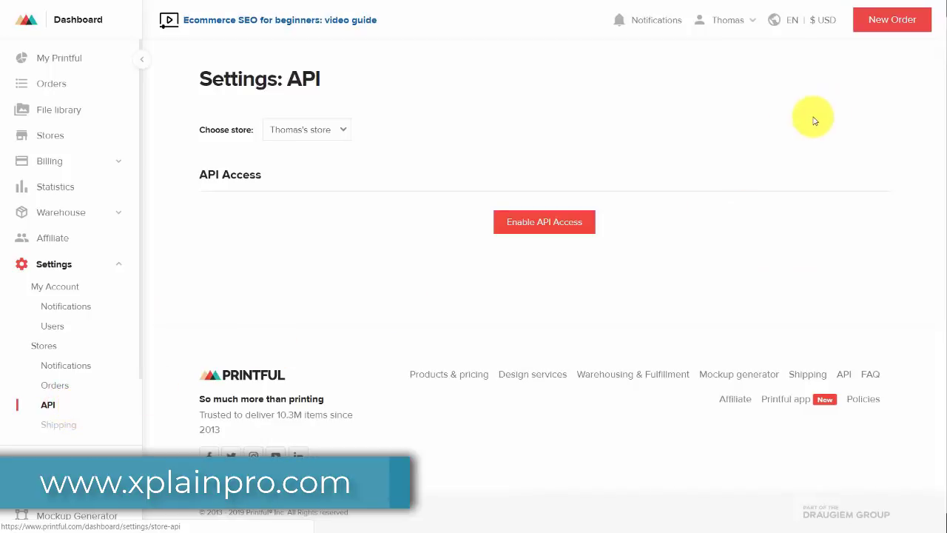
click(552, 234)
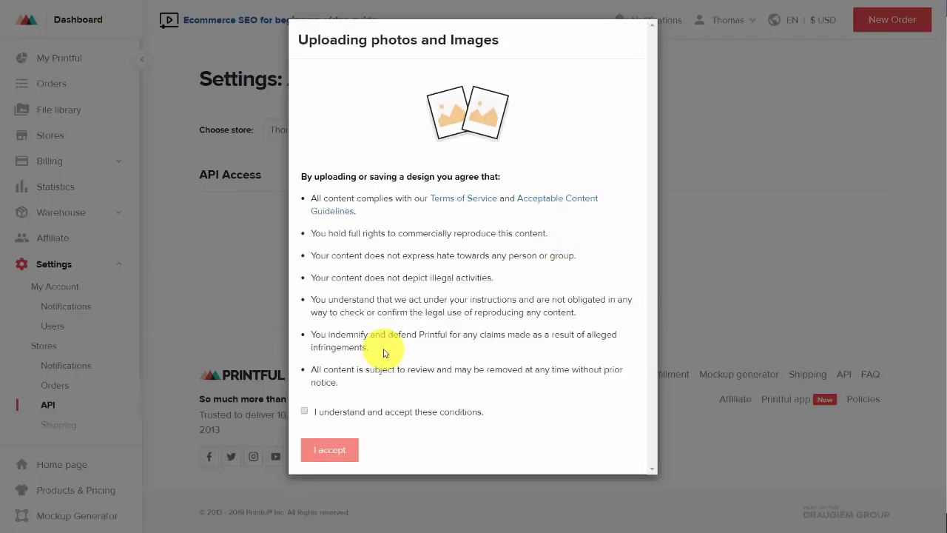
click(304, 413)
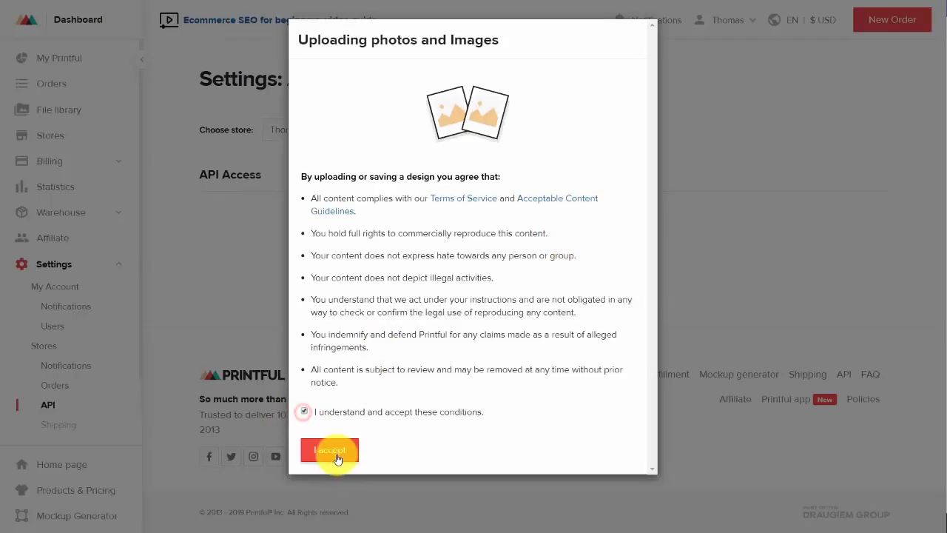
click(333, 450)
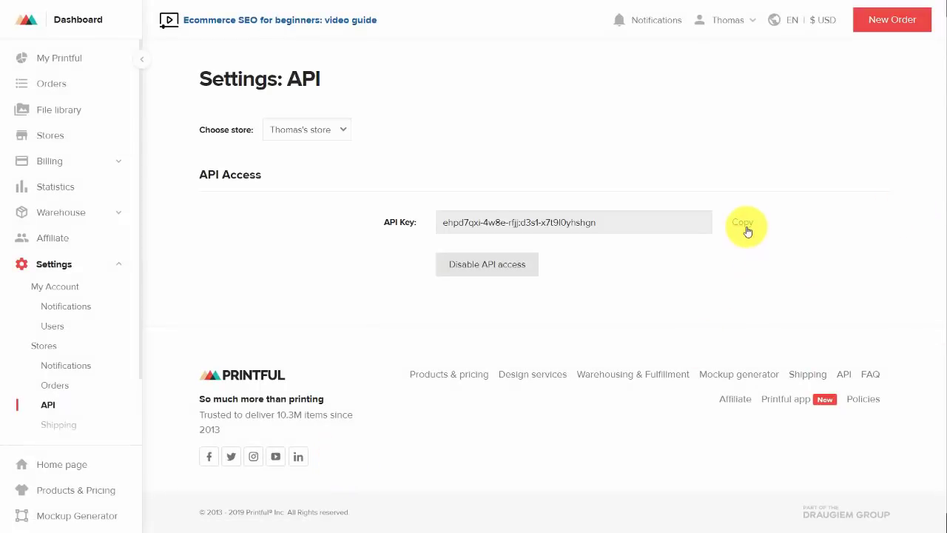
click(746, 229)
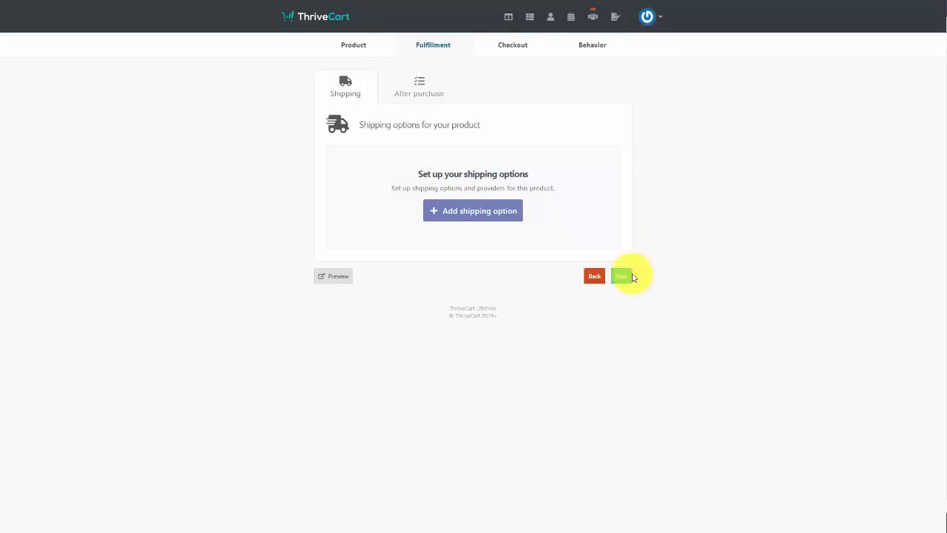
Add a Printful shipping option with the cheapest-cost rate and save it
click(624, 274)
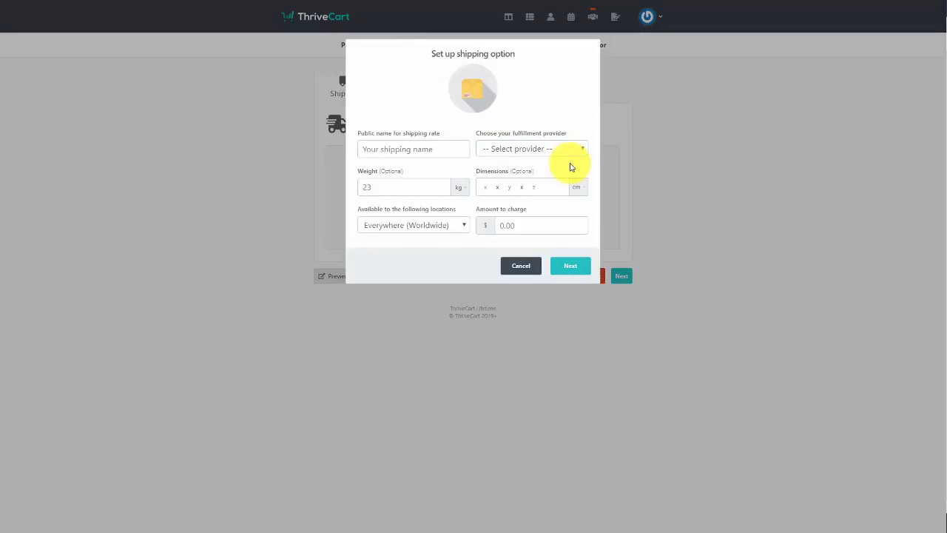
click(556, 154)
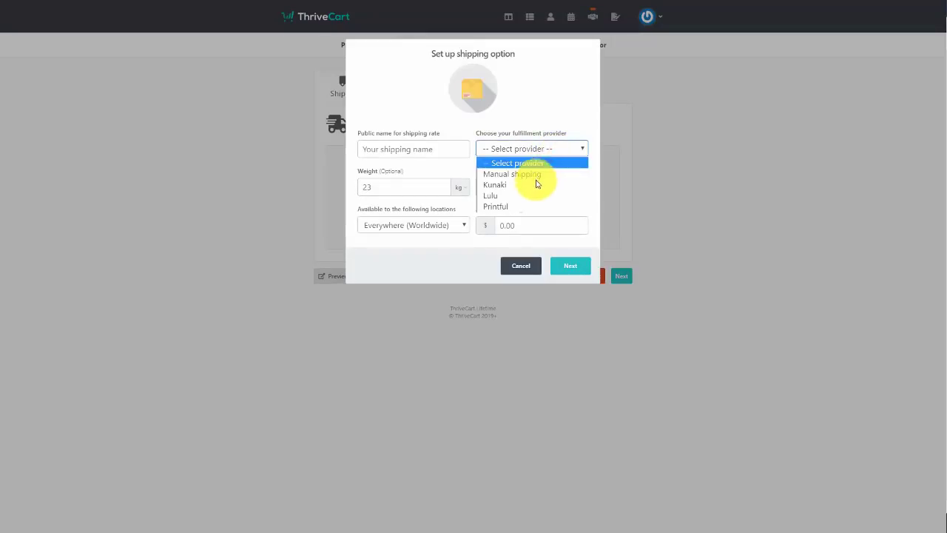
click(520, 207)
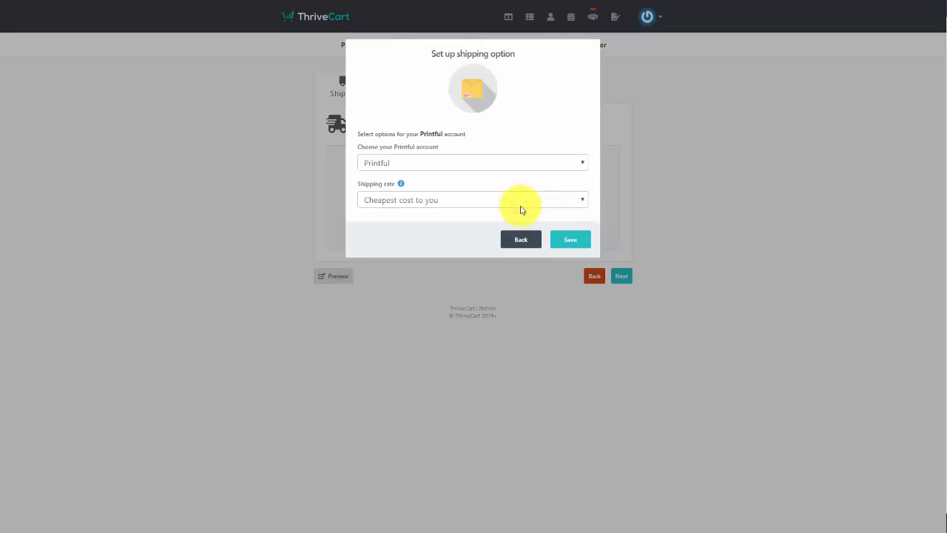
click(579, 240)
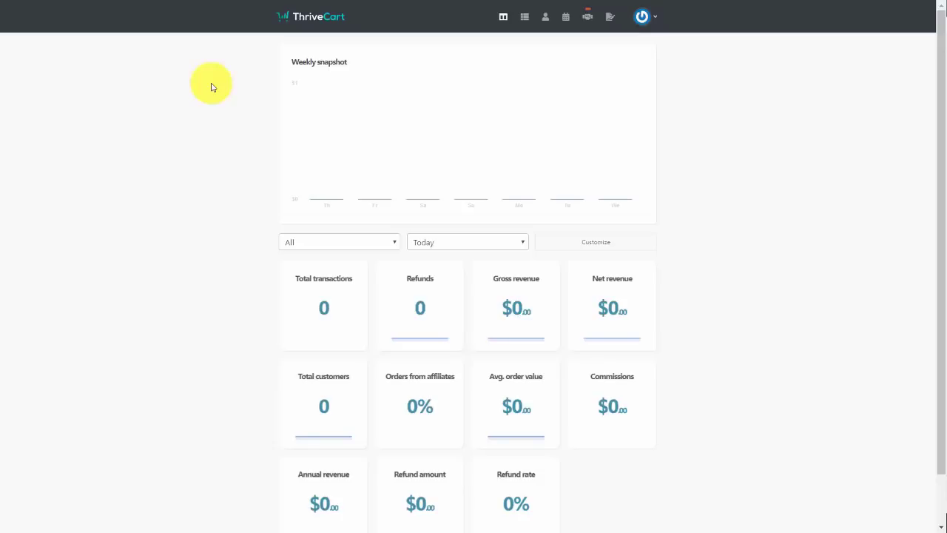
click(642, 16)
click(645, 19)
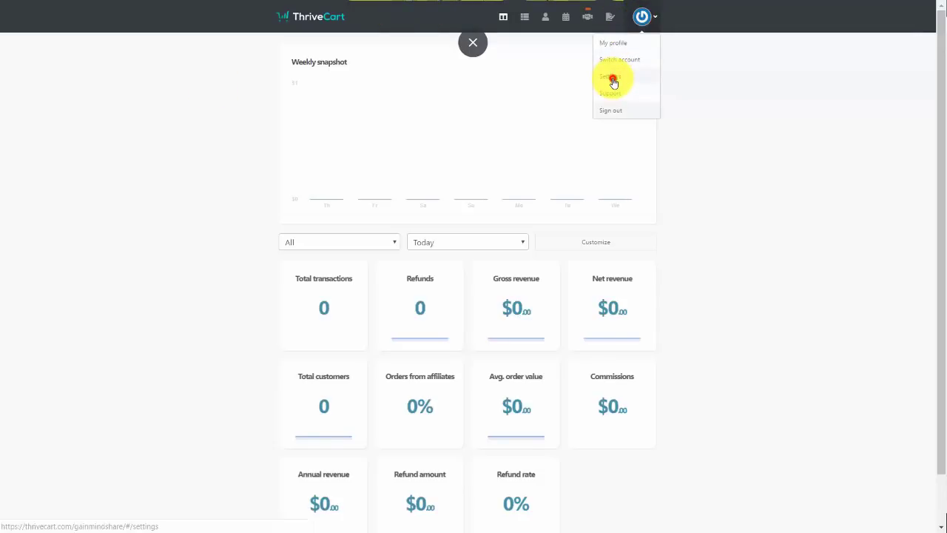
Open the Lulu integration settings under Settings > Integrations > Fulfillment services
click(611, 79)
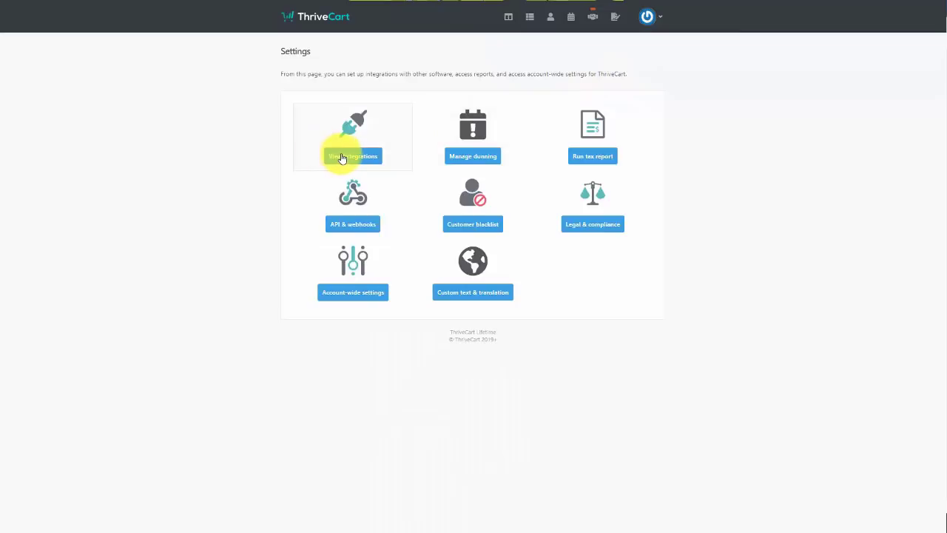
click(341, 155)
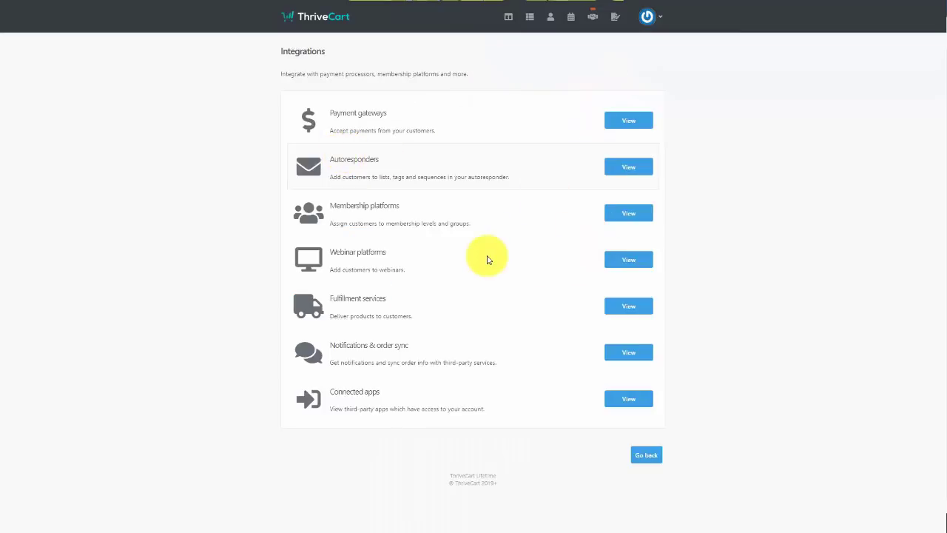
click(630, 309)
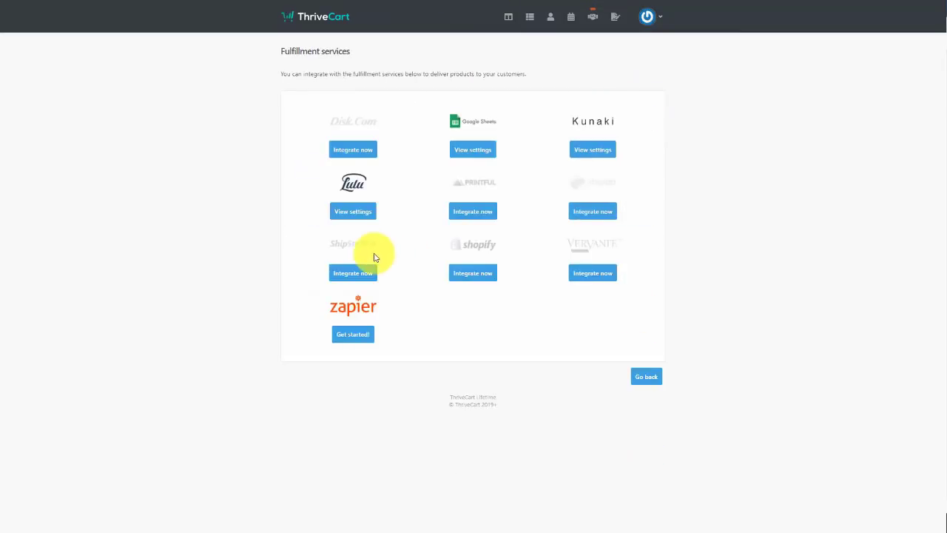
click(354, 213)
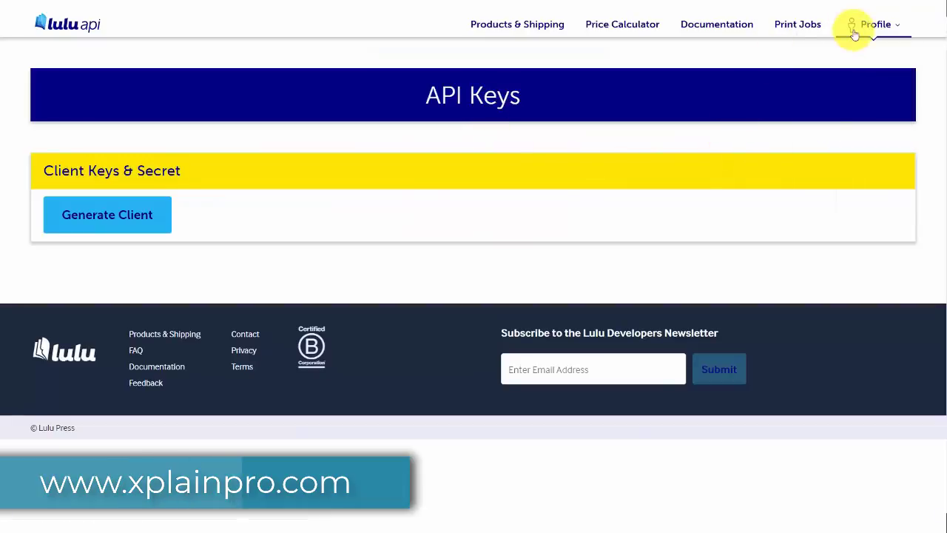
Generate a new Lulu API client key and secret from the profile's API Keys page
click(855, 34)
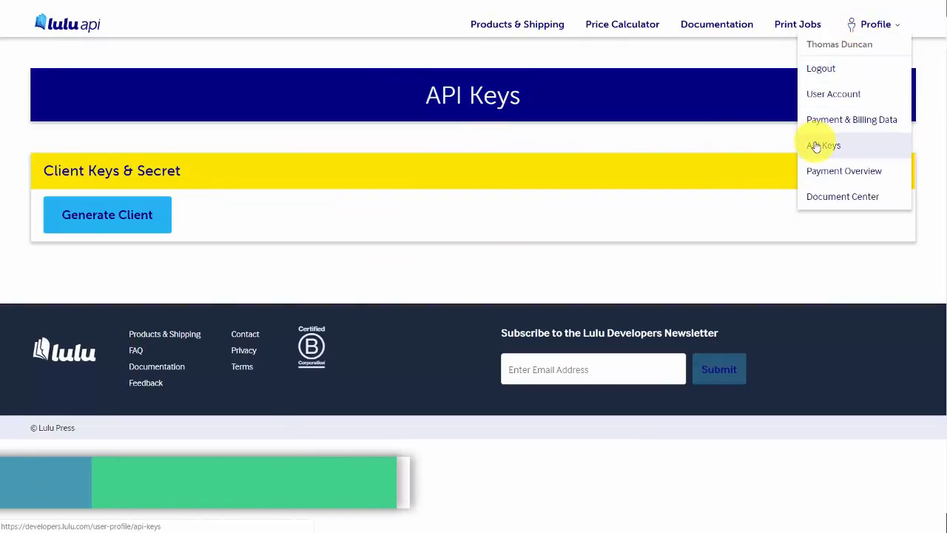
click(285, 274)
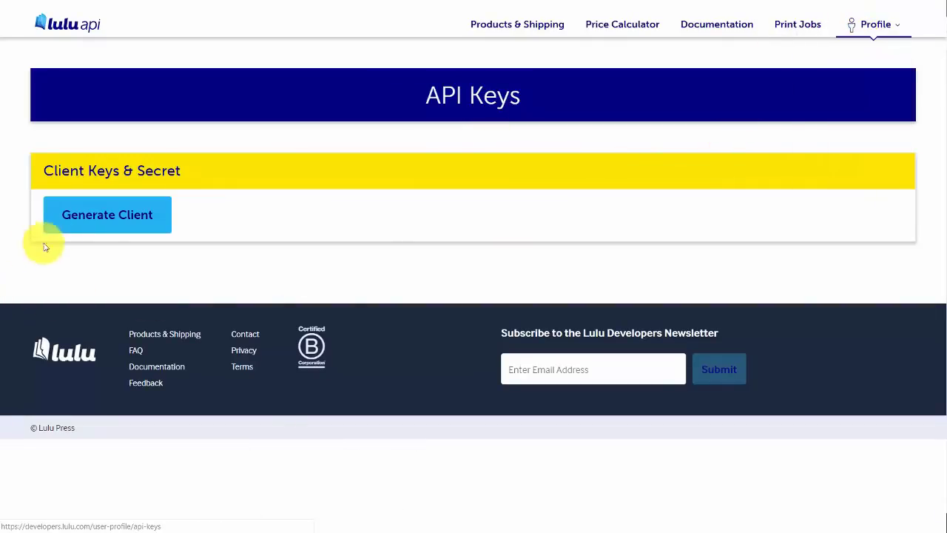
click(112, 216)
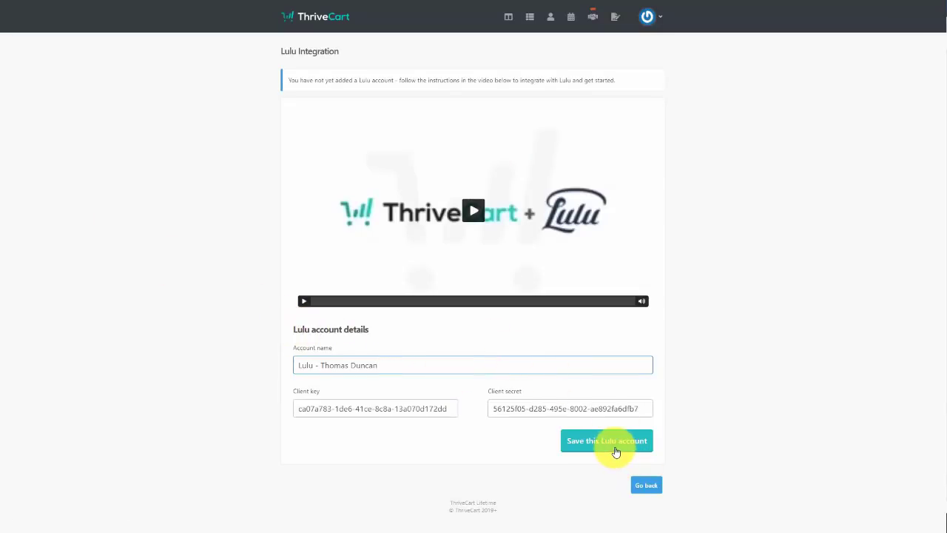
Save the Lulu account connection and create a new physical product
click(614, 444)
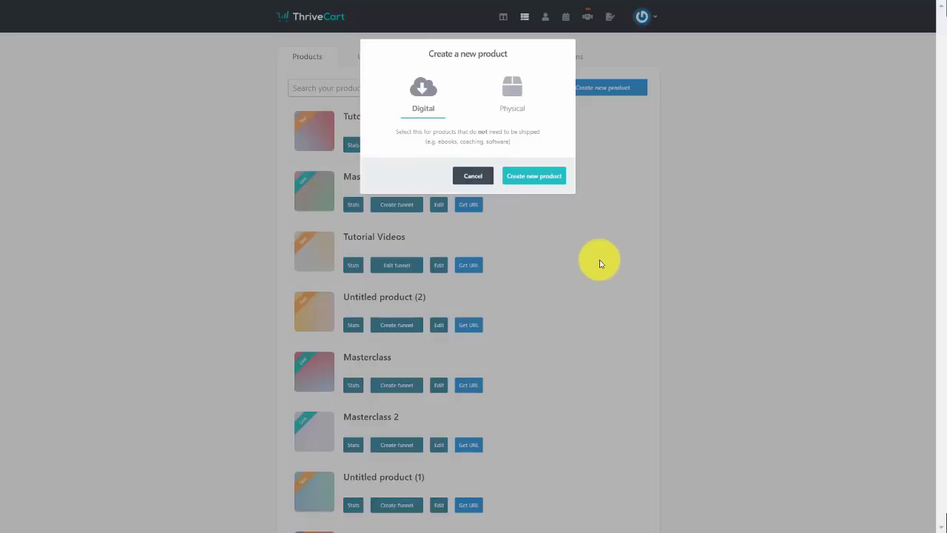
click(516, 91)
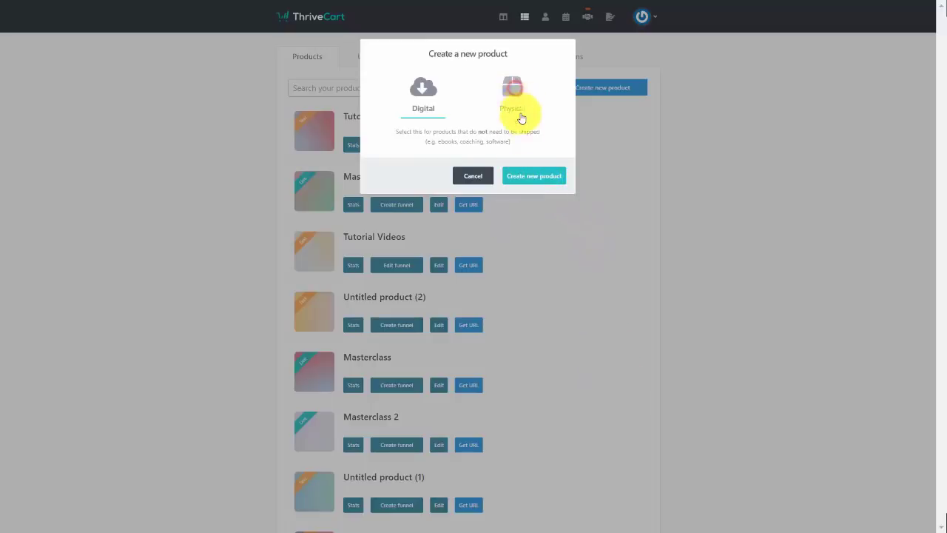
click(522, 178)
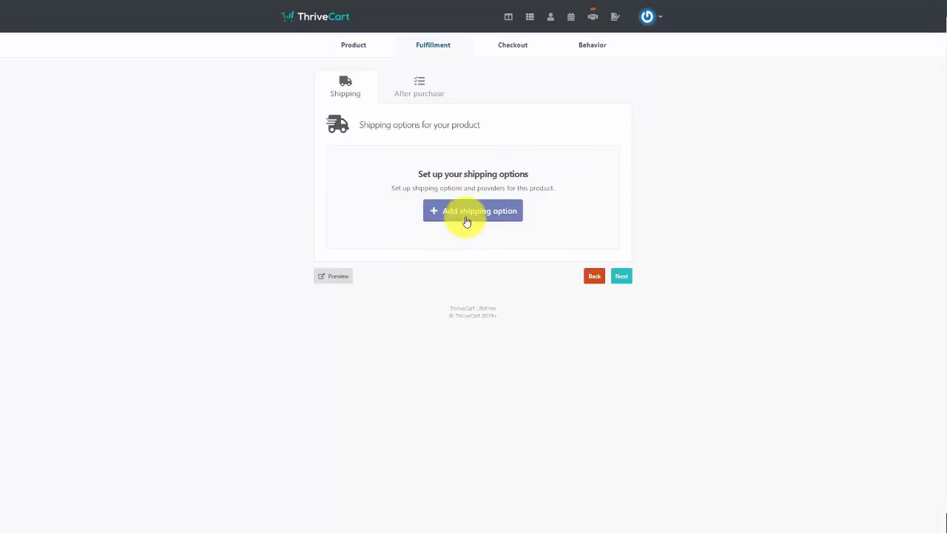
Add a Lulu shipping option with Standard shipping to Untitled product (4)
click(467, 215)
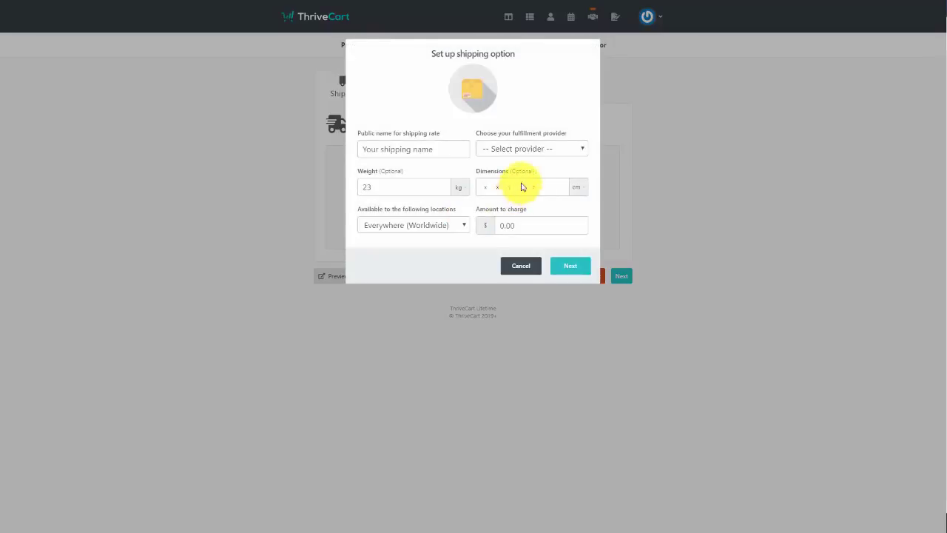
click(539, 152)
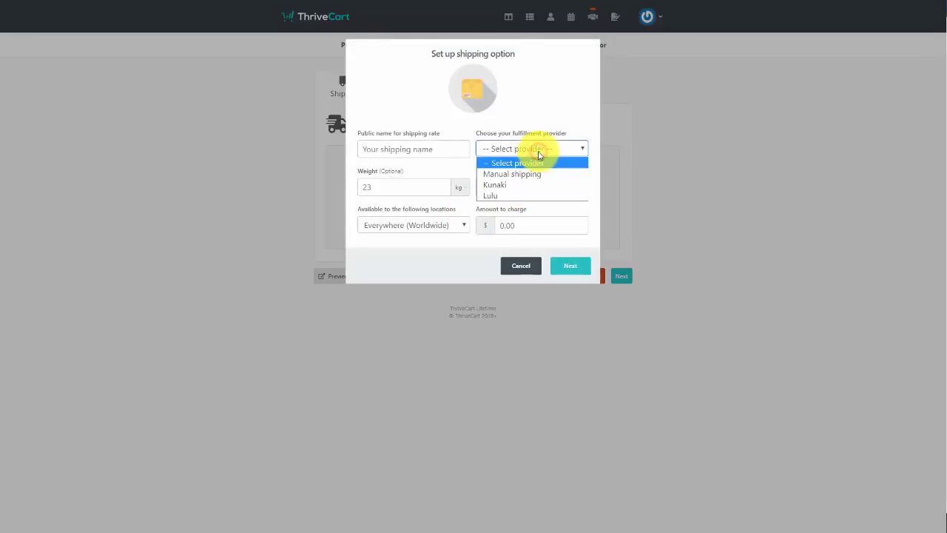
click(531, 196)
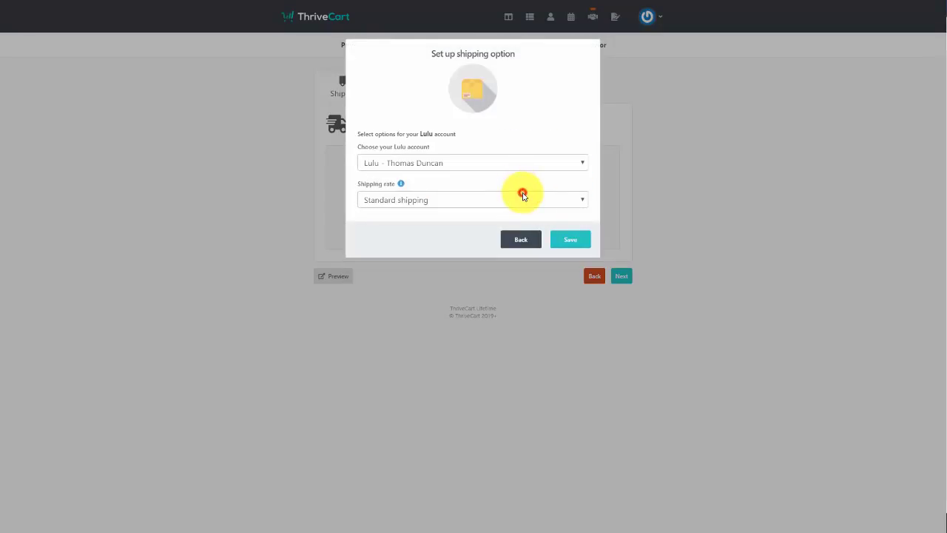
click(523, 197)
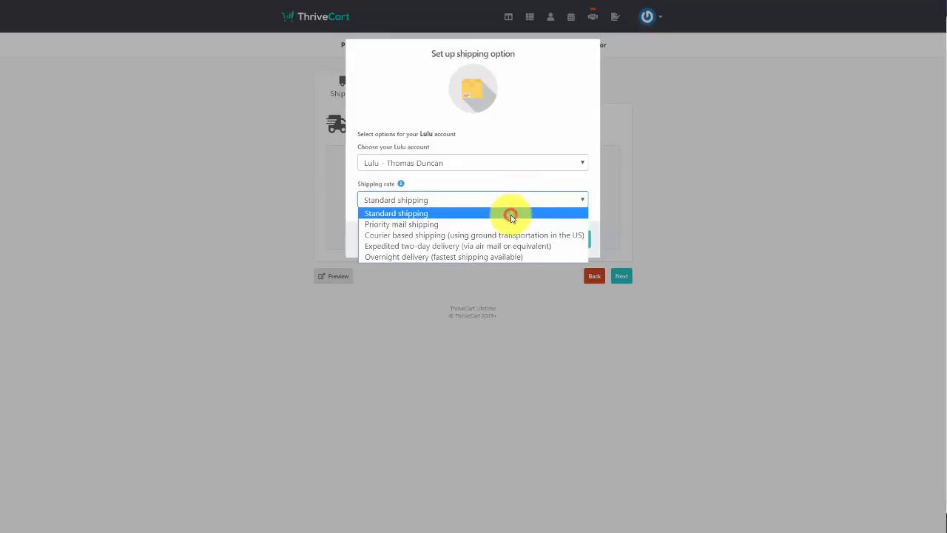
click(509, 214)
key(Return)
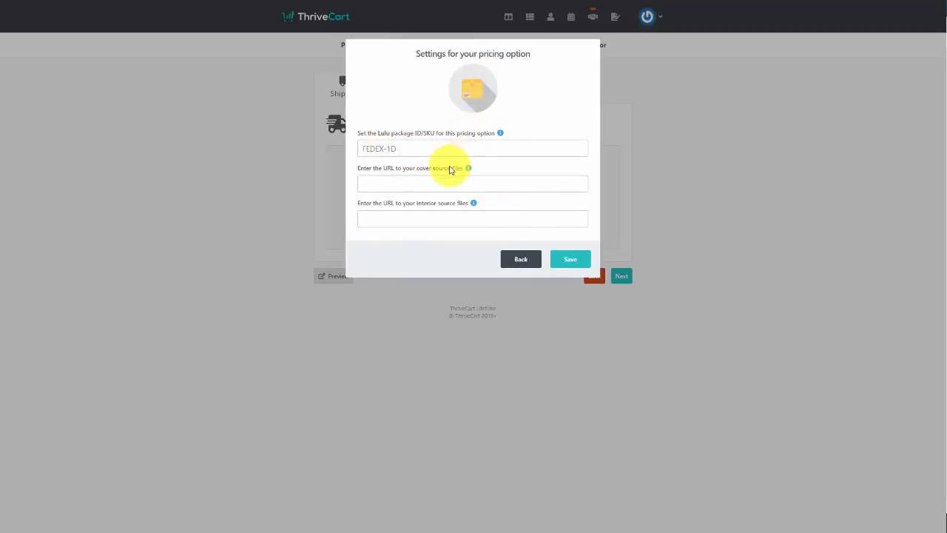
click(381, 185)
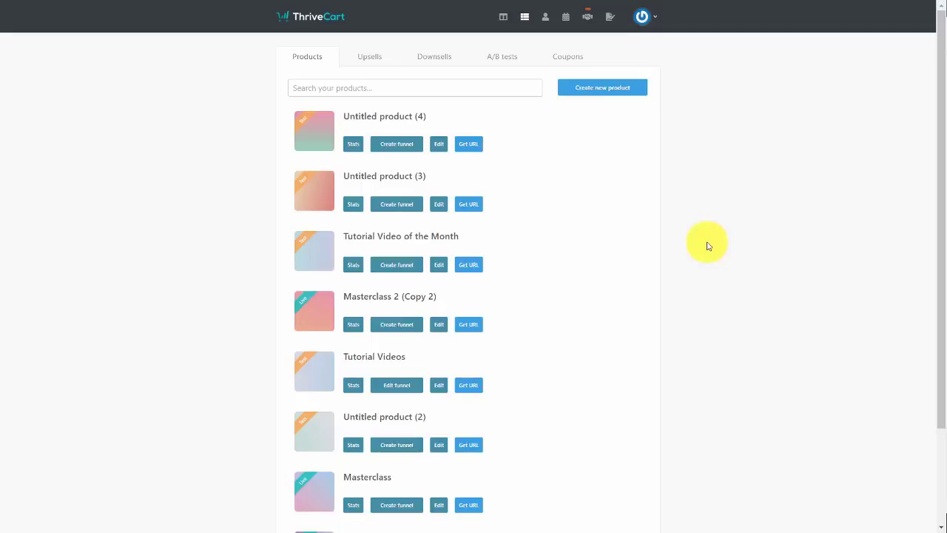
Create digital product 'Marketing Tutorial Video Set #1' labelled '10 Tutorial Videos' and continue to pricing
click(594, 94)
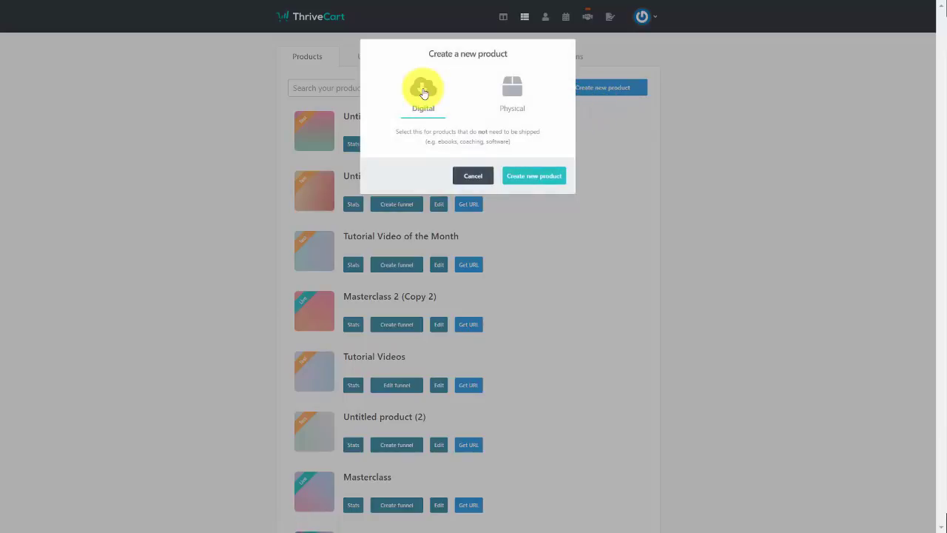
click(541, 178)
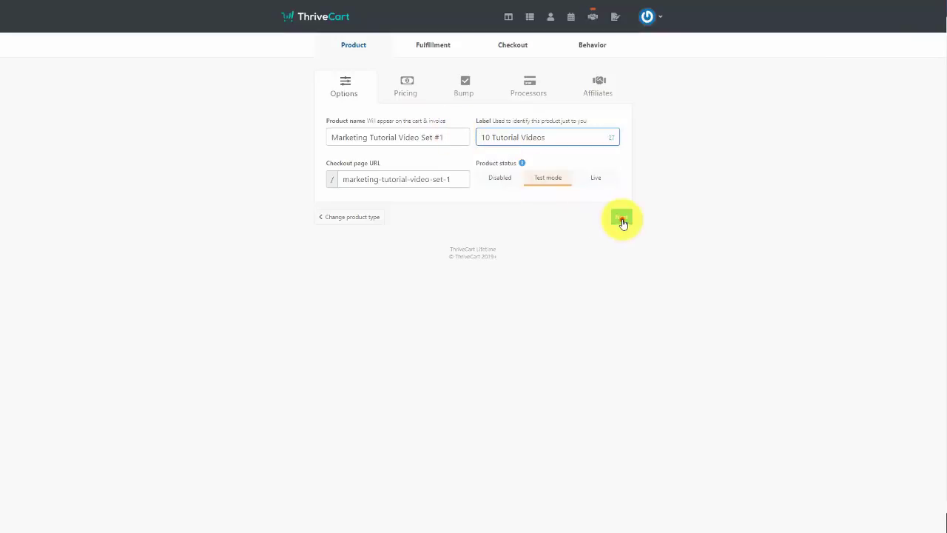
click(624, 220)
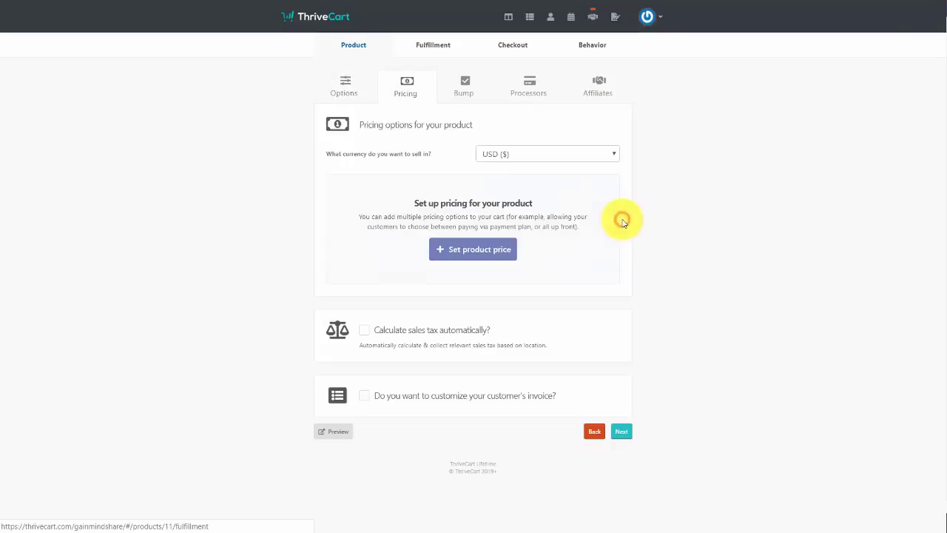
Add a one-time $37.00 payment option with quantity limited to 50 units
click(458, 253)
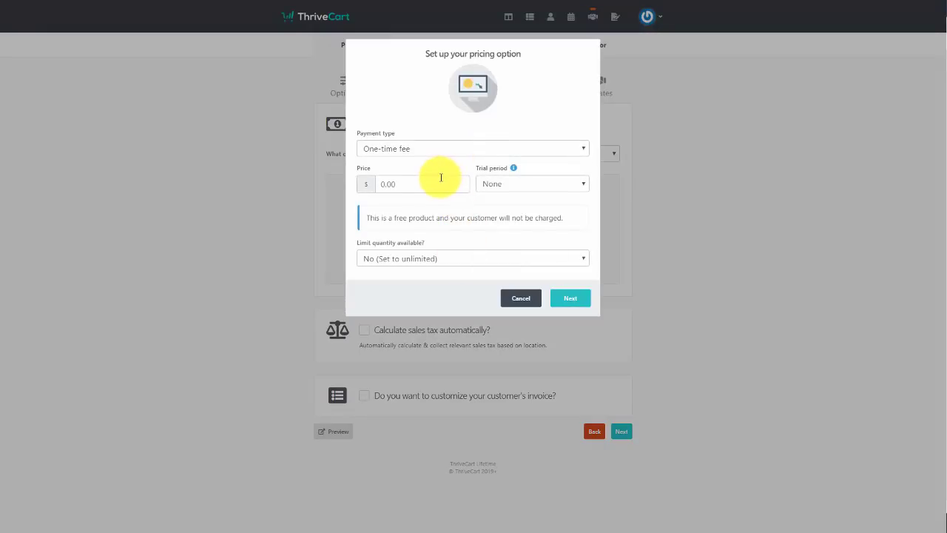
click(442, 178)
text(37.00)
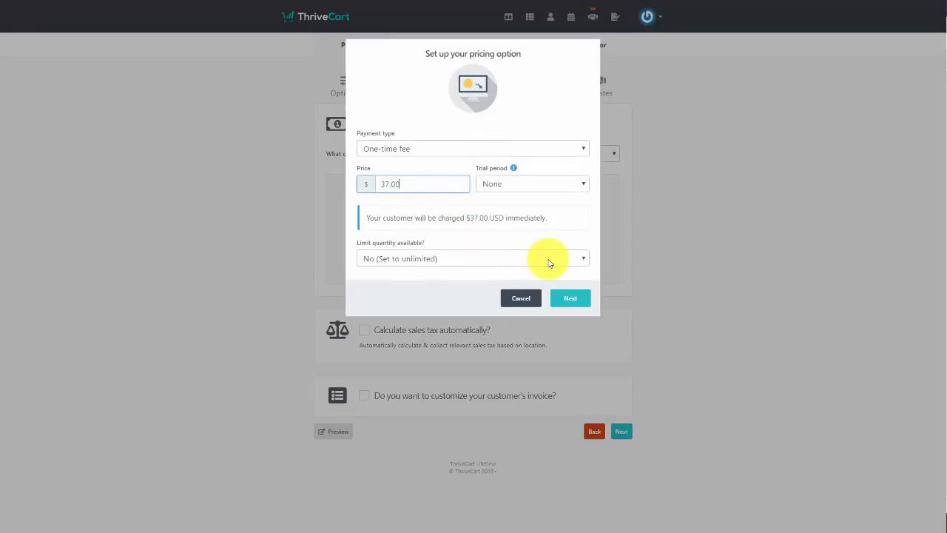
click(548, 259)
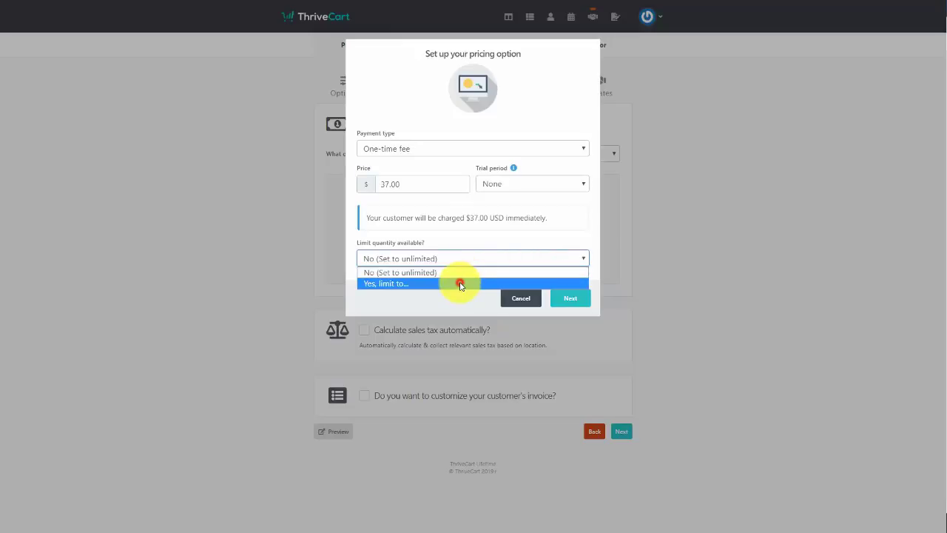
click(461, 281)
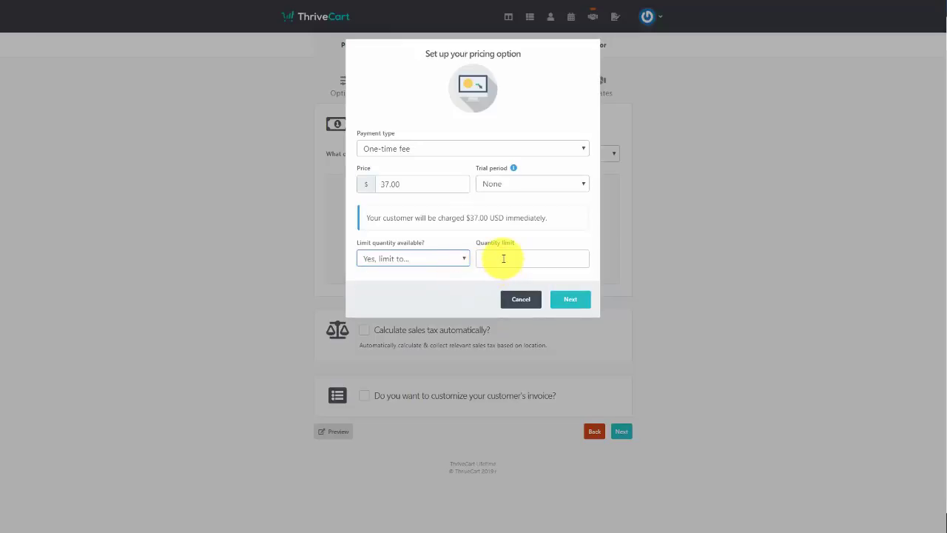
click(497, 258)
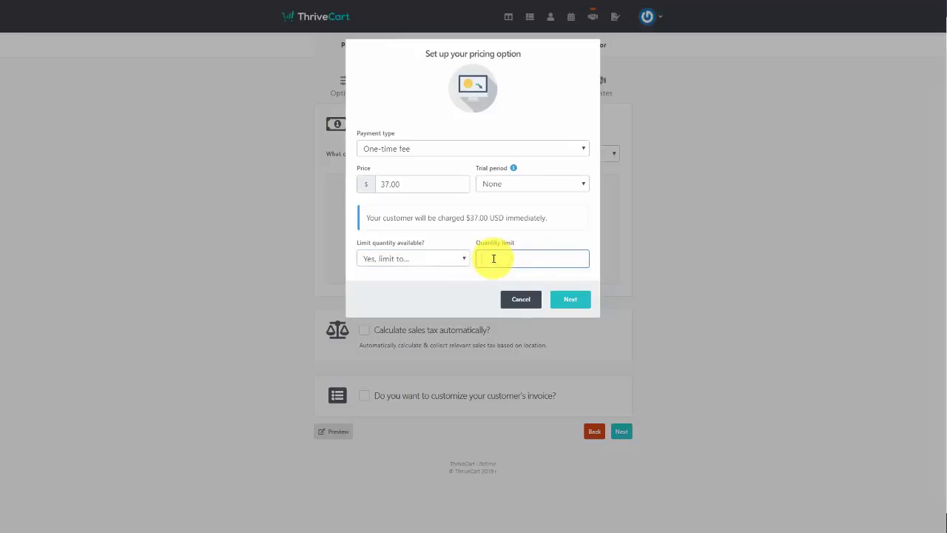
text(50)
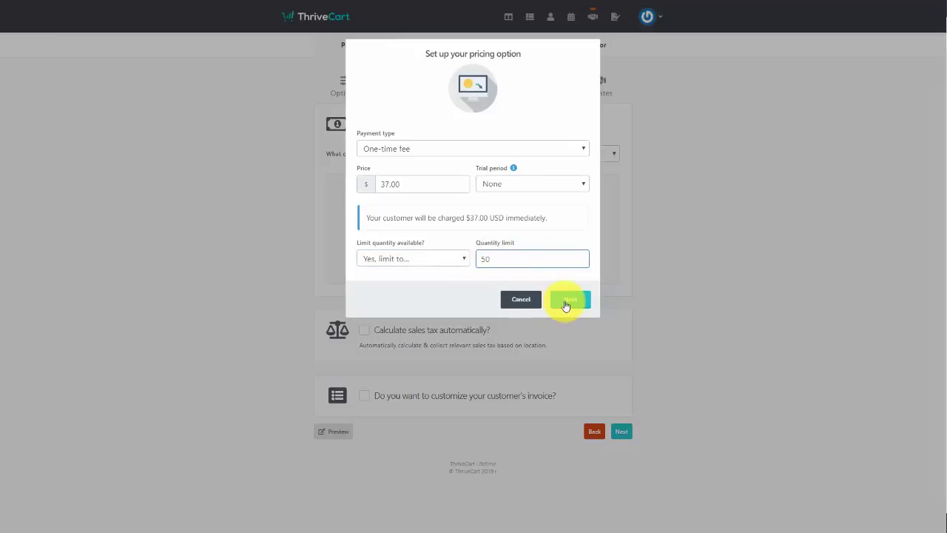
click(566, 304)
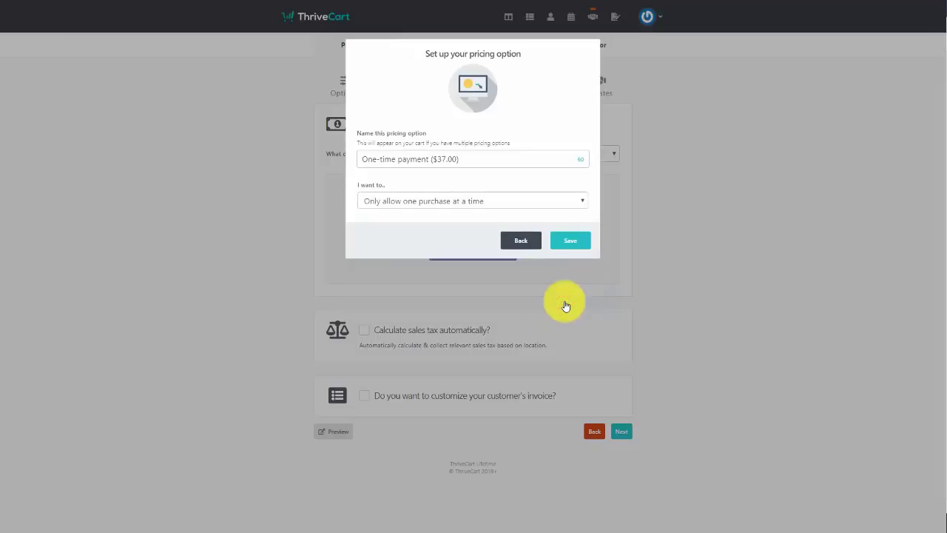
click(575, 247)
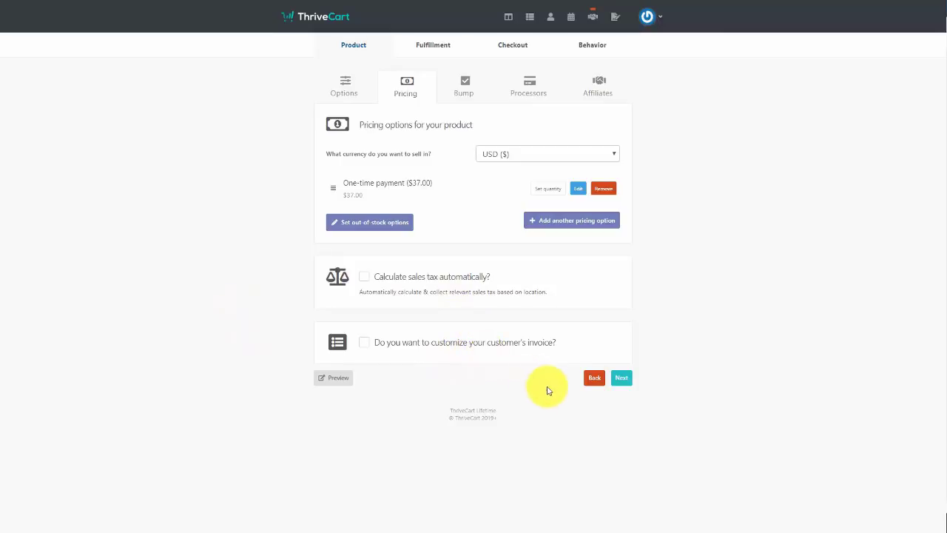
click(618, 379)
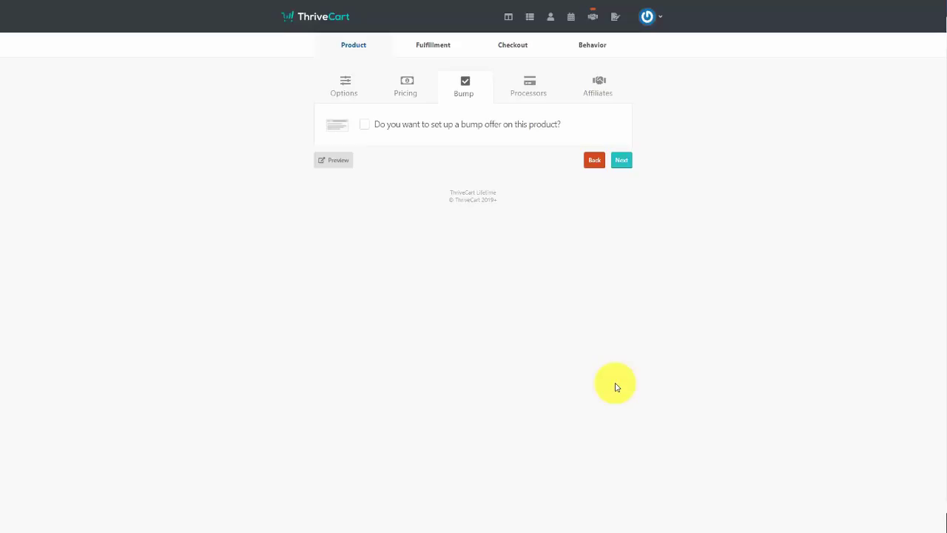
Add a digital bump offer named '5 Additional Videos' priced at $75.00
click(364, 124)
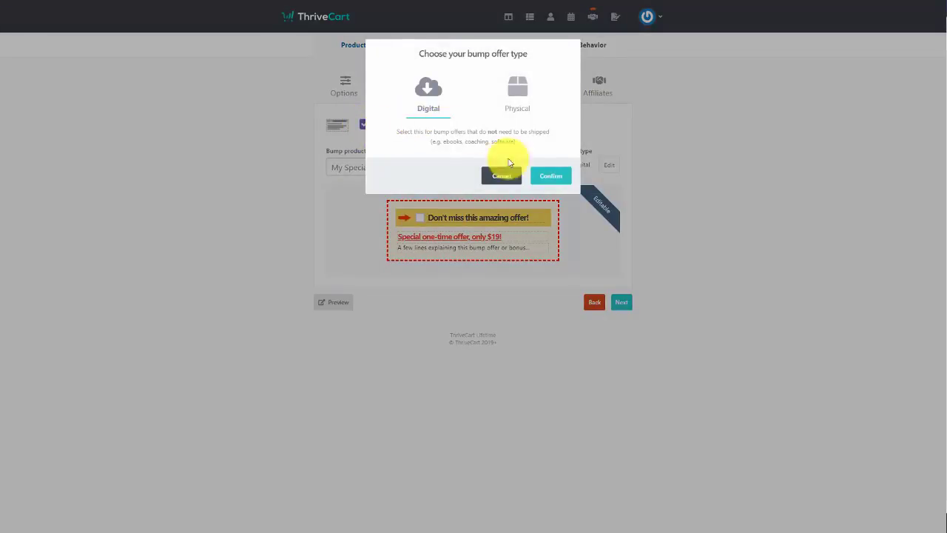
click(547, 179)
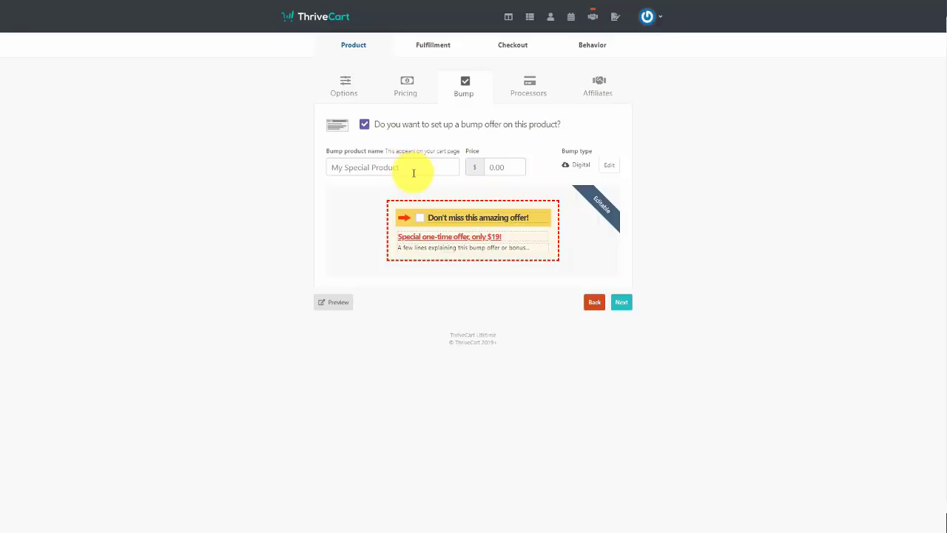
click(413, 173)
text(5 Additional Videos)
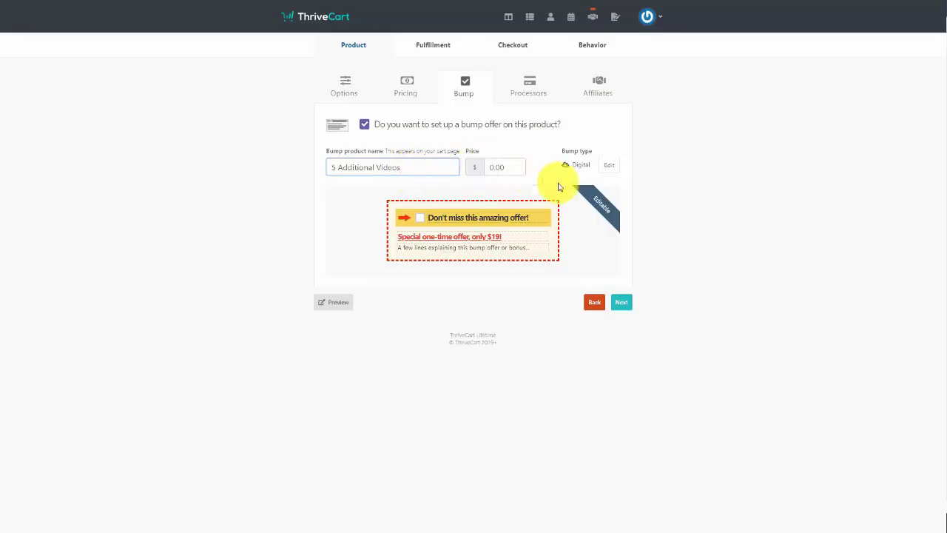
click(503, 167)
text(75.00)
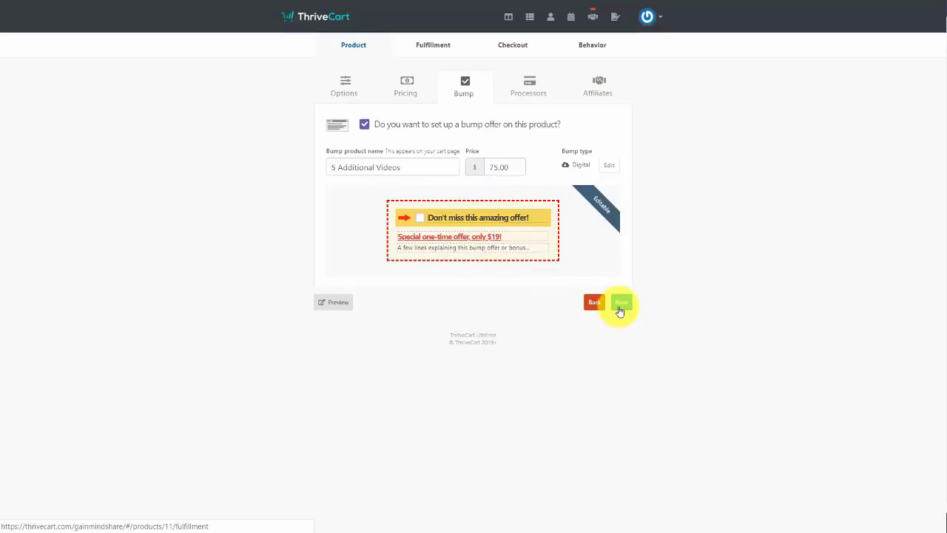
Select Authorize.net as the product's payment processor and save it
click(621, 303)
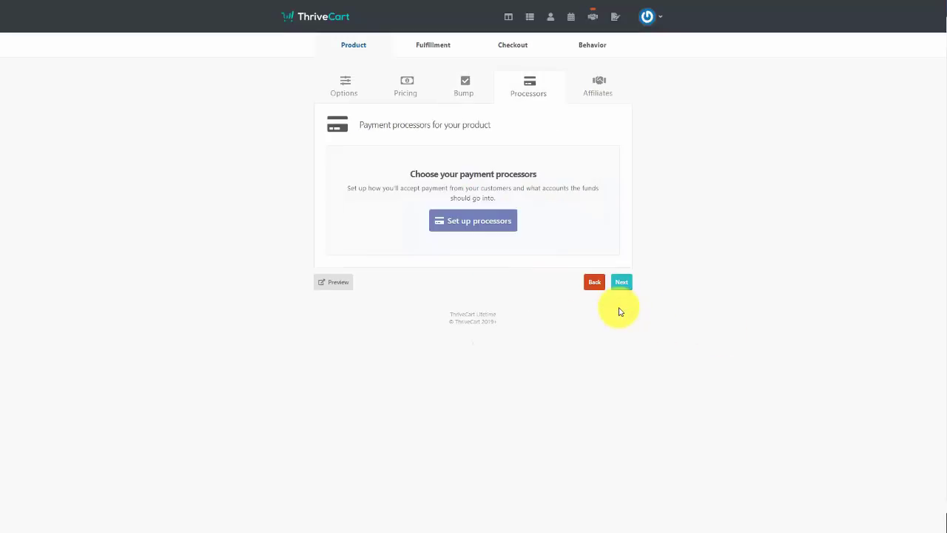
click(489, 222)
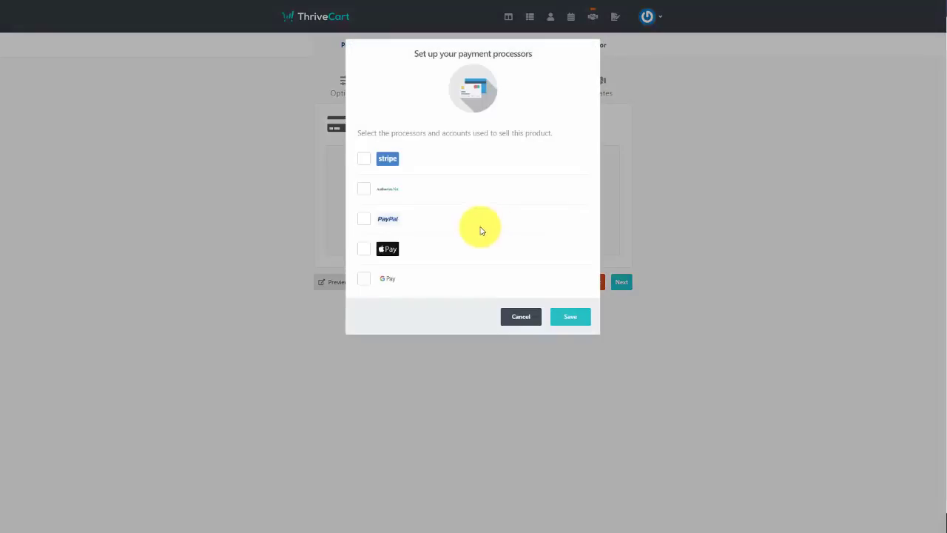
click(365, 190)
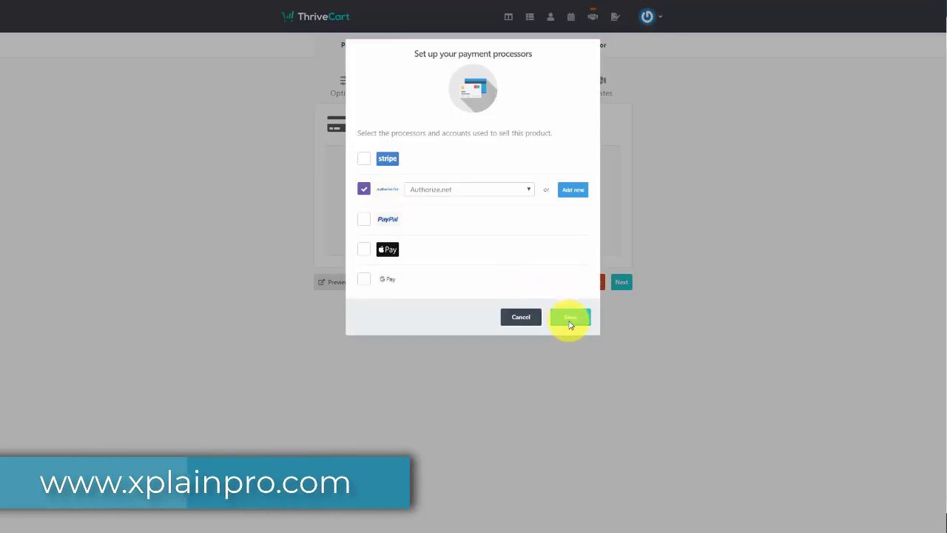
click(570, 319)
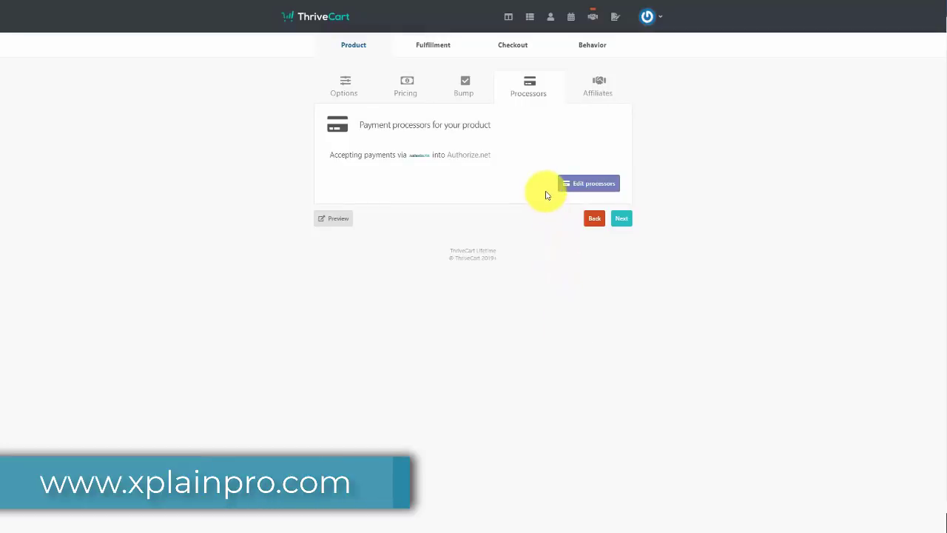
Enable affiliates for the product, with 50% commissions due after 30 days
click(621, 221)
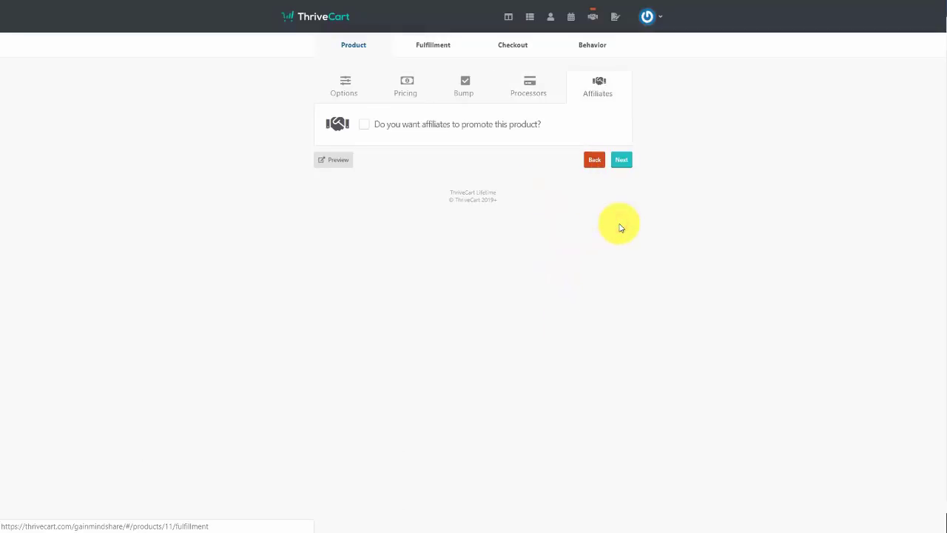
click(365, 126)
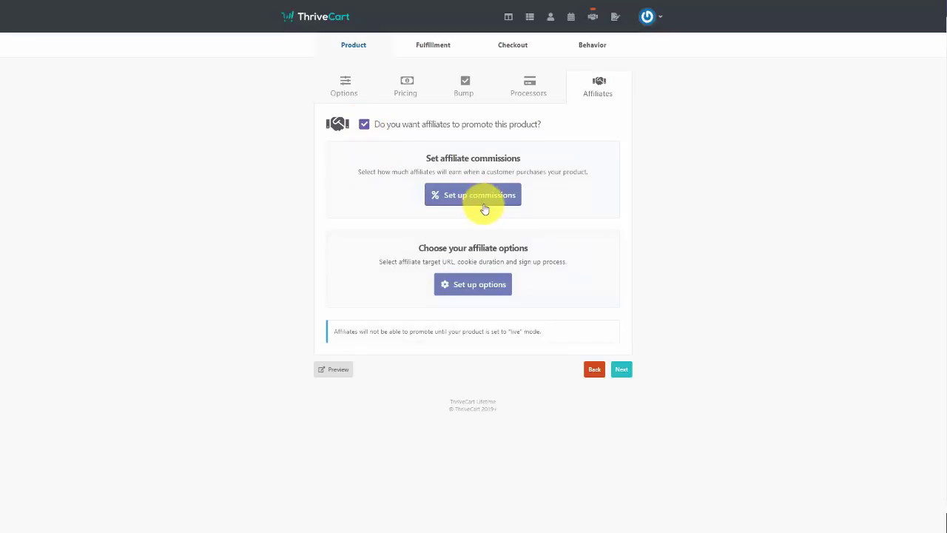
click(478, 193)
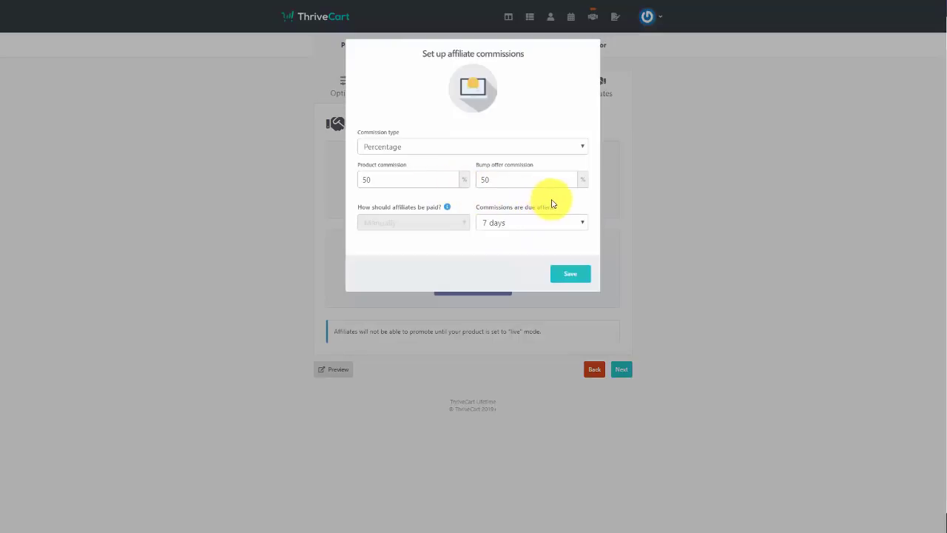
click(558, 223)
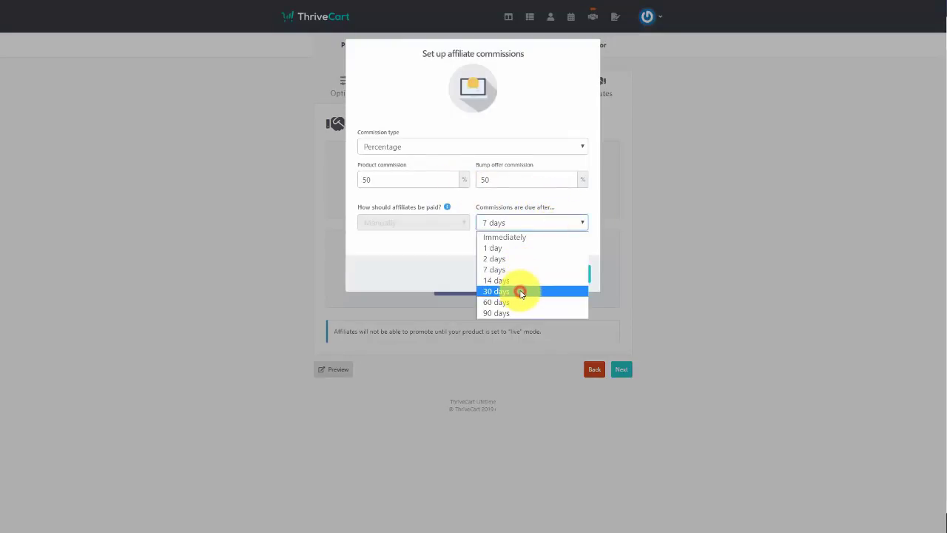
click(521, 292)
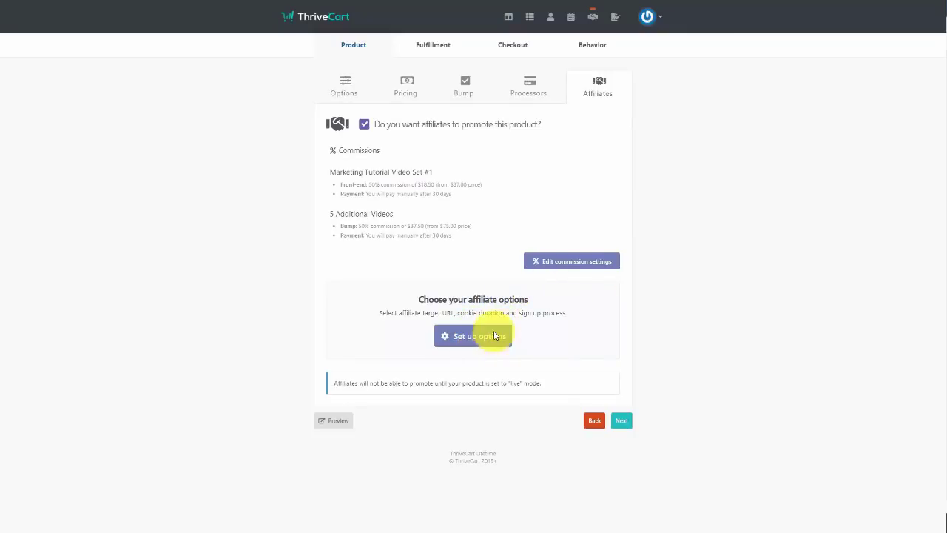
click(488, 336)
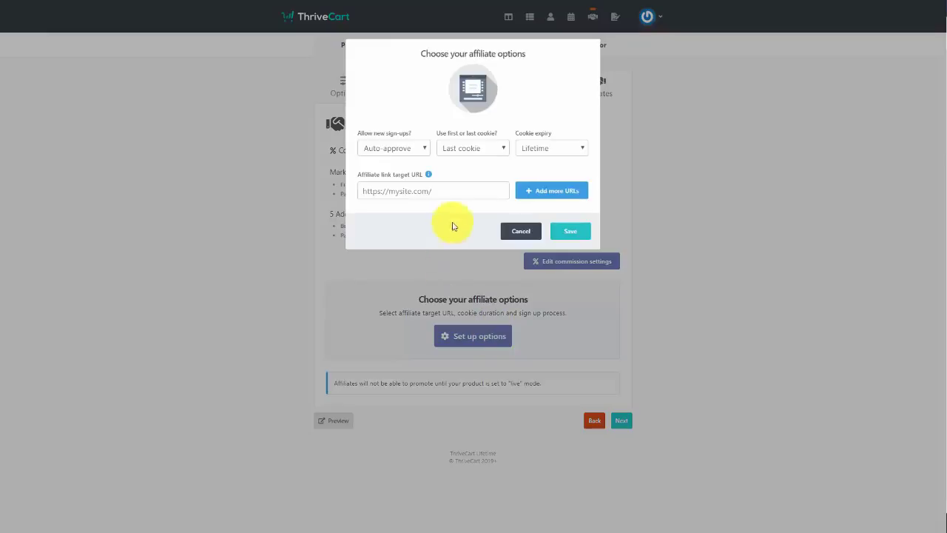
click(427, 150)
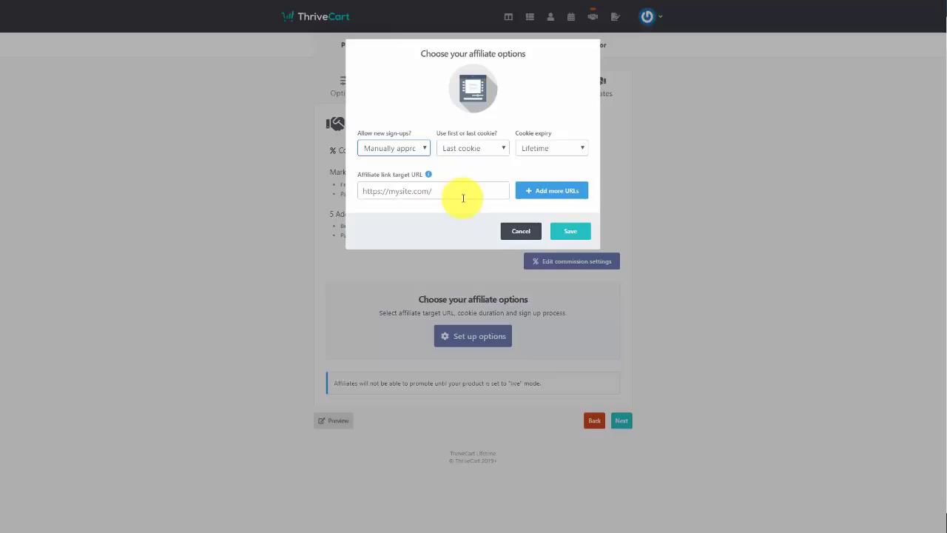
click(464, 198)
text(http://haon.biz/cfwop/ourcontent)
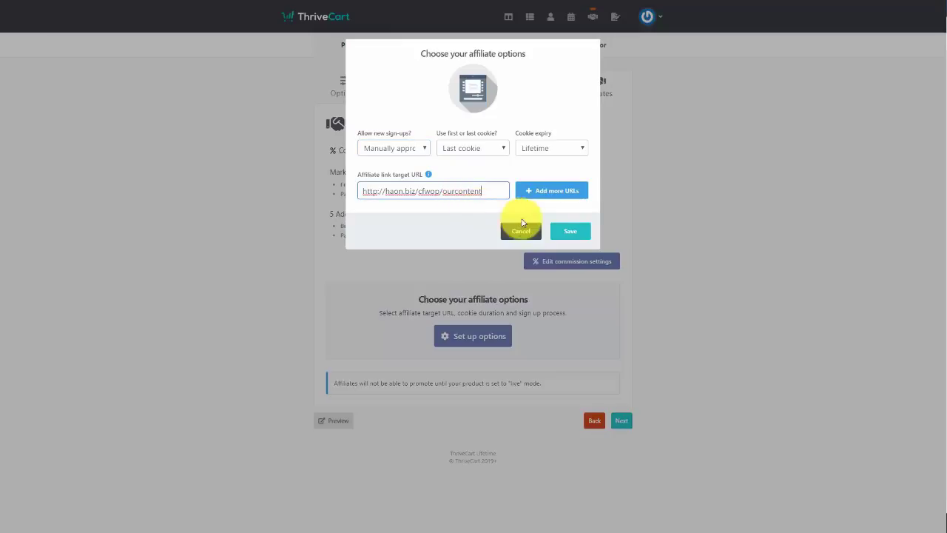
click(571, 232)
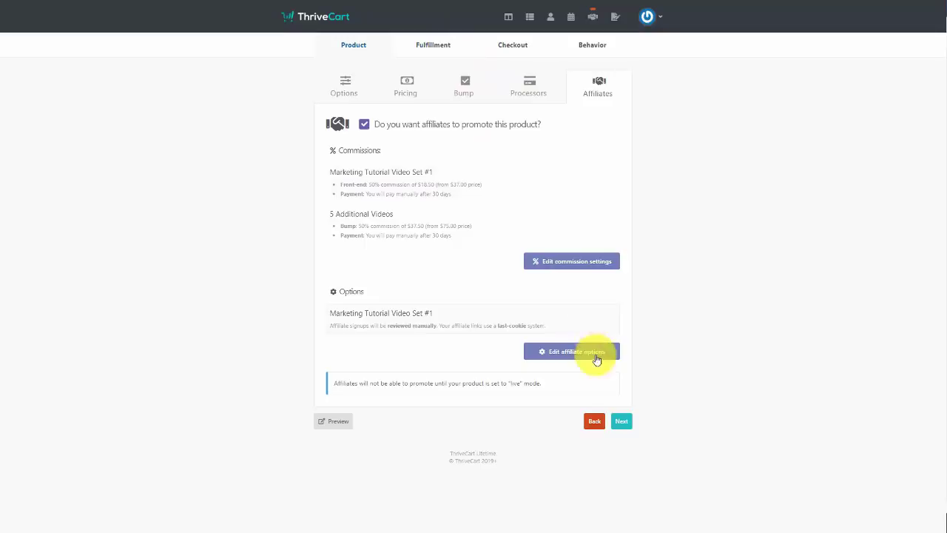
click(622, 422)
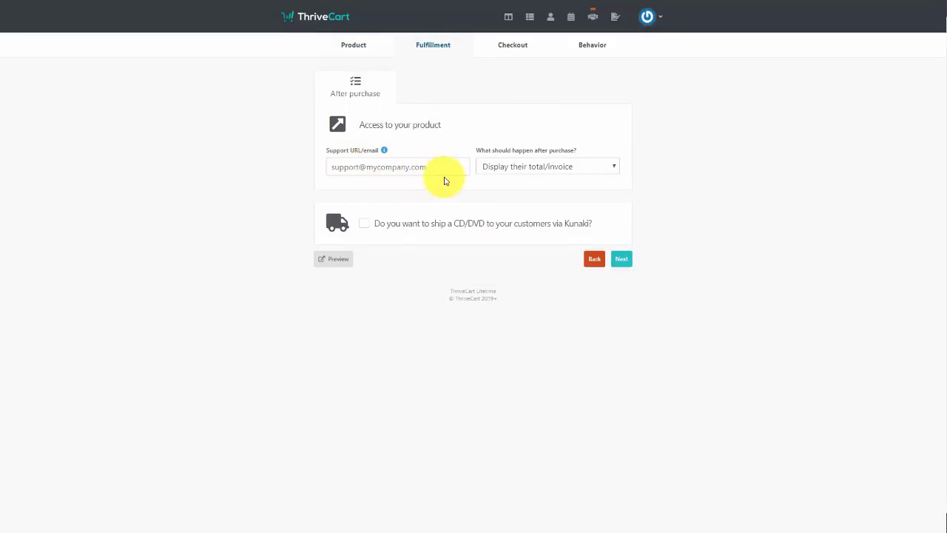
Fill in the support URL and choose to send buyers to a URL after purchase
click(378, 175)
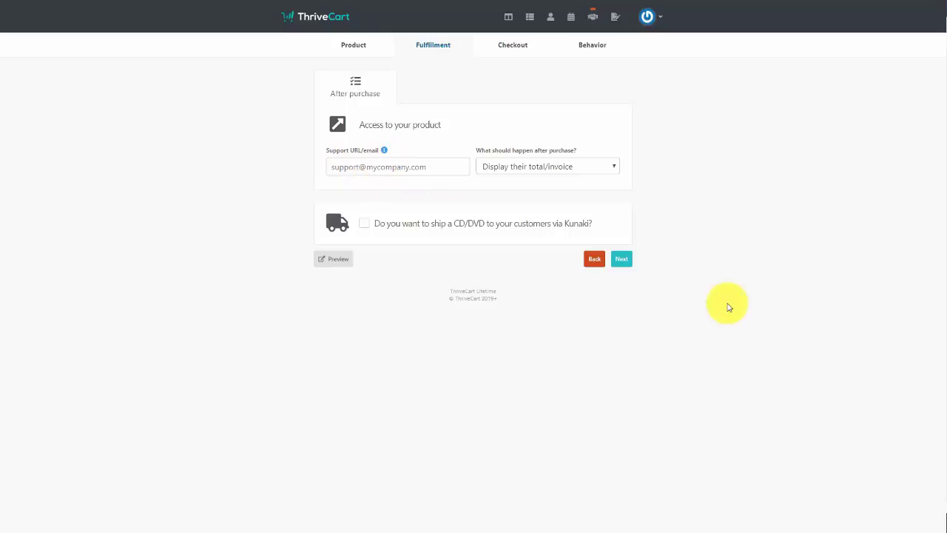
key(ctrl+v)
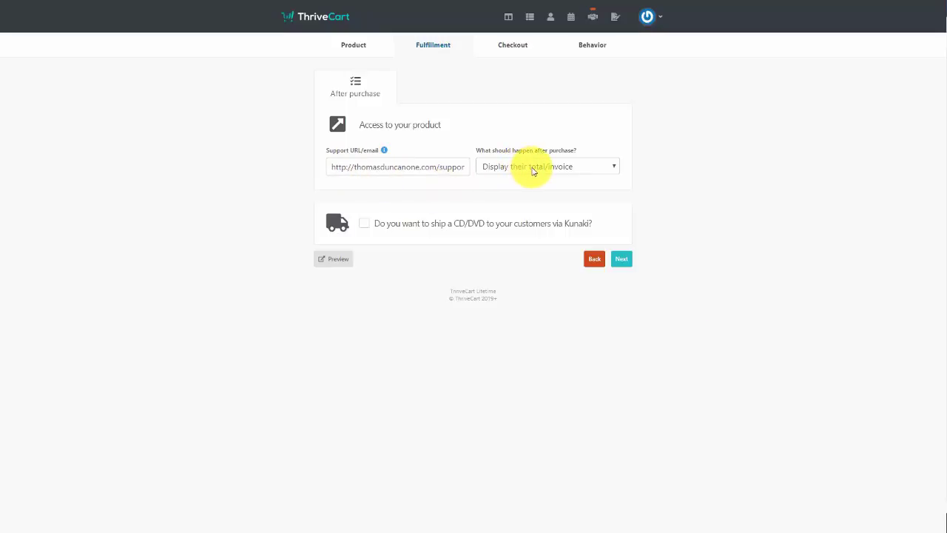
click(530, 163)
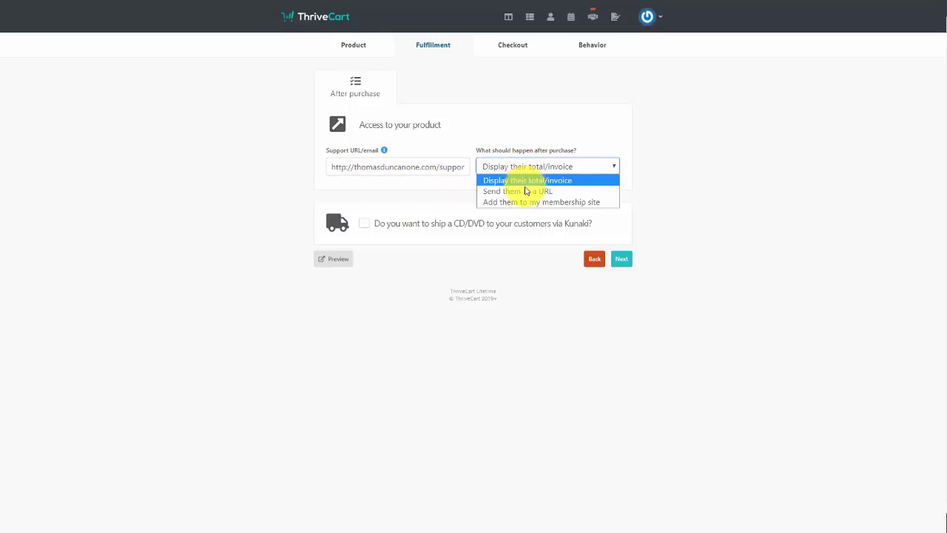
click(526, 192)
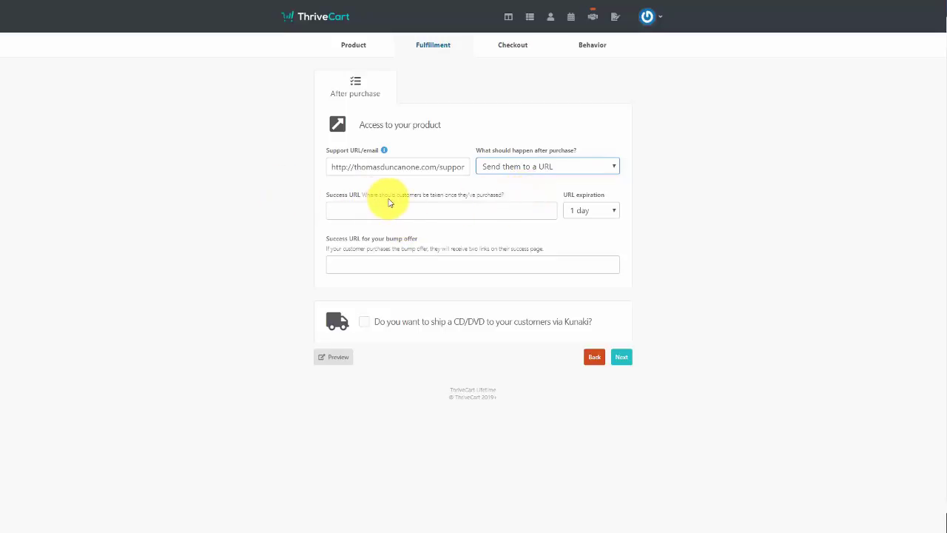
click(389, 205)
text(http://haon.biz/cfwop/dlvideos)
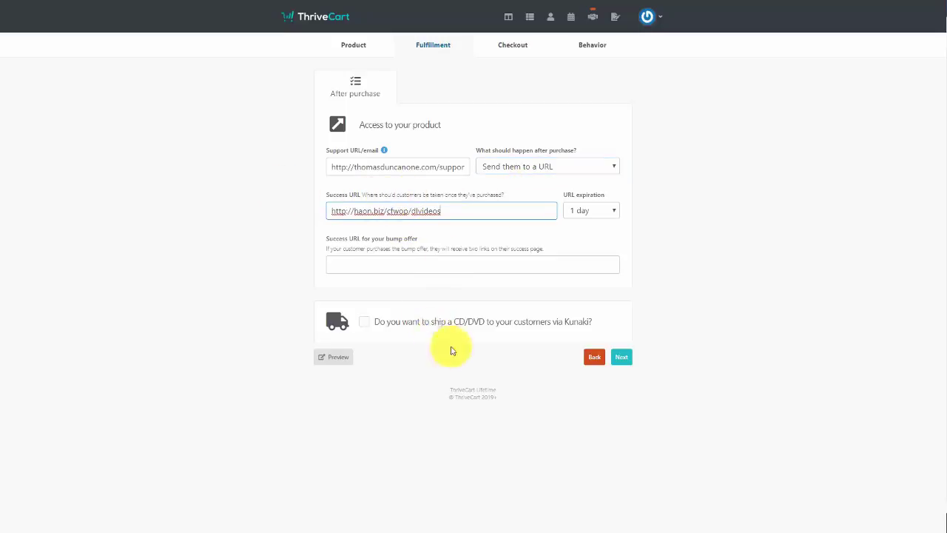
click(372, 263)
text(http://haon.biz/cfwop/bpvideos)
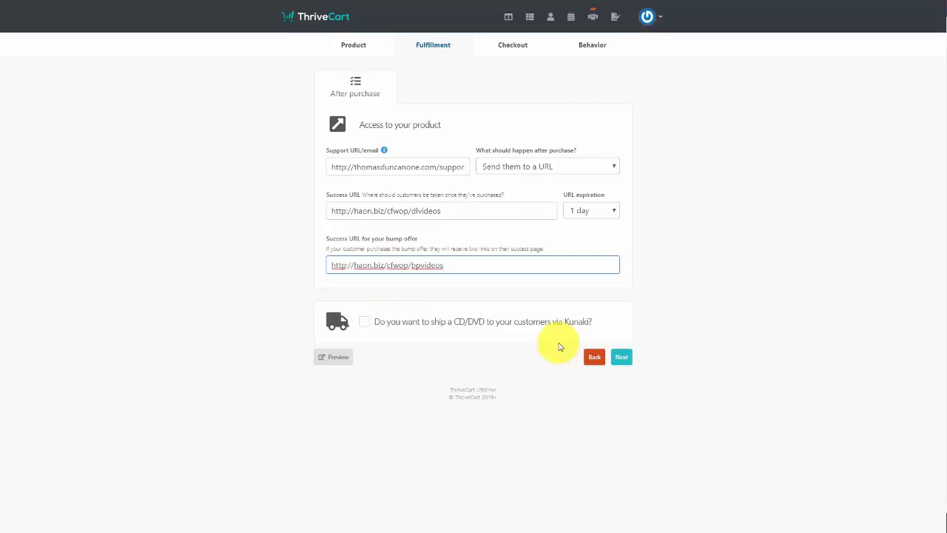
click(622, 358)
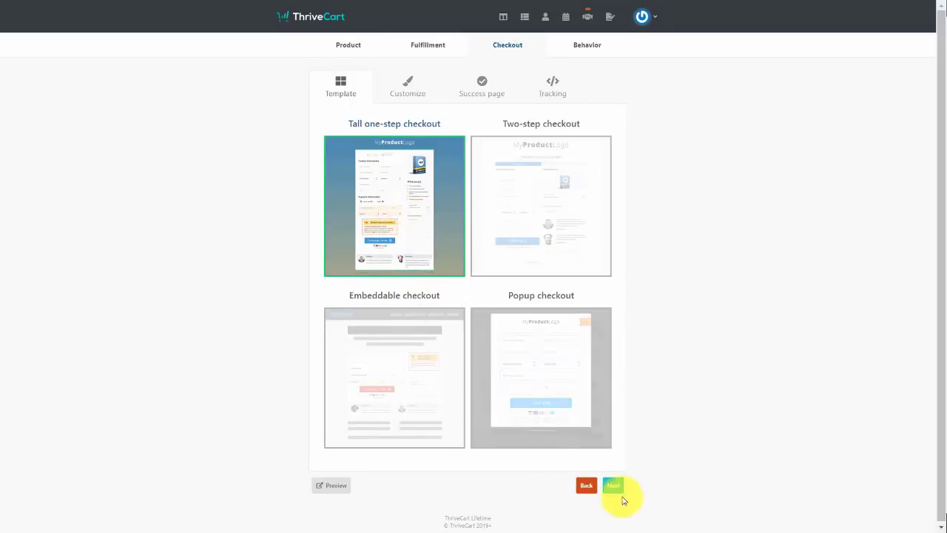
Enable a blue-background checkout countdown timer ending May 1st, 2019
click(612, 488)
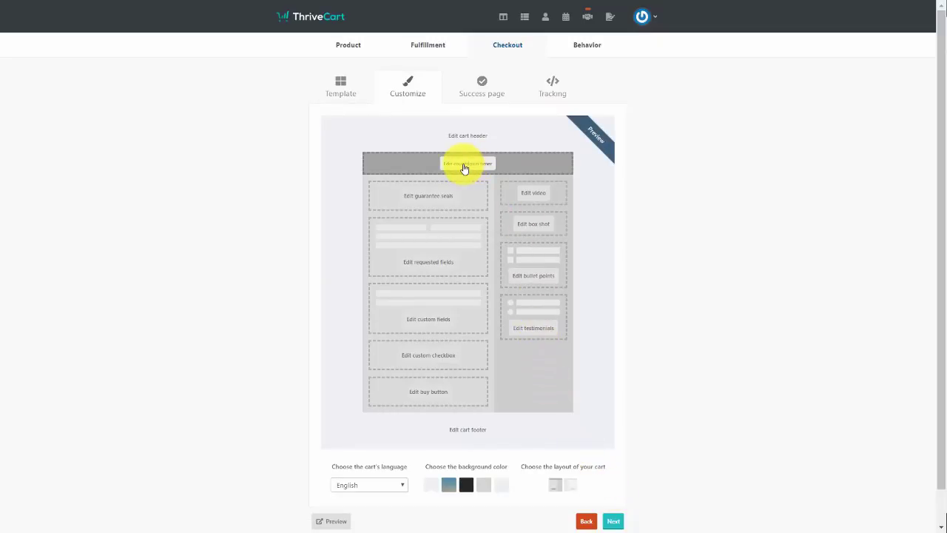
click(465, 169)
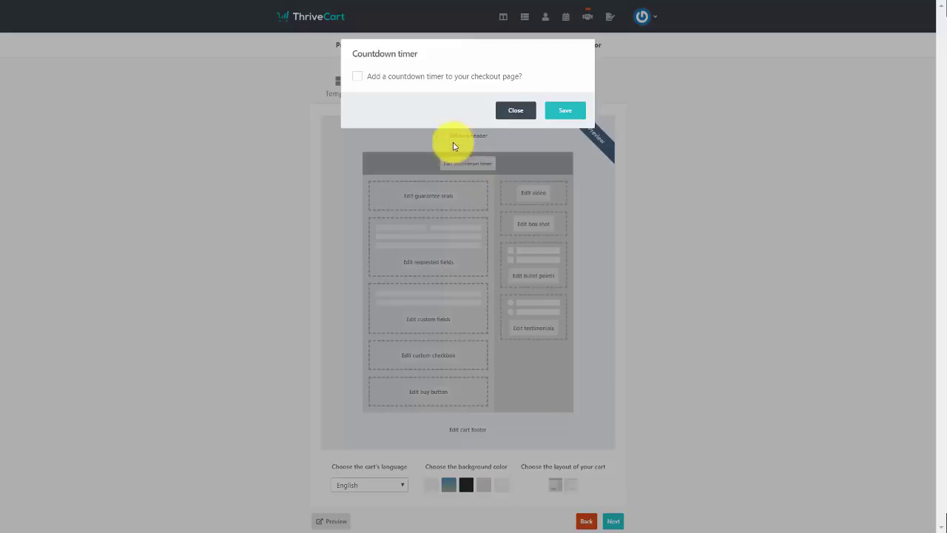
click(359, 77)
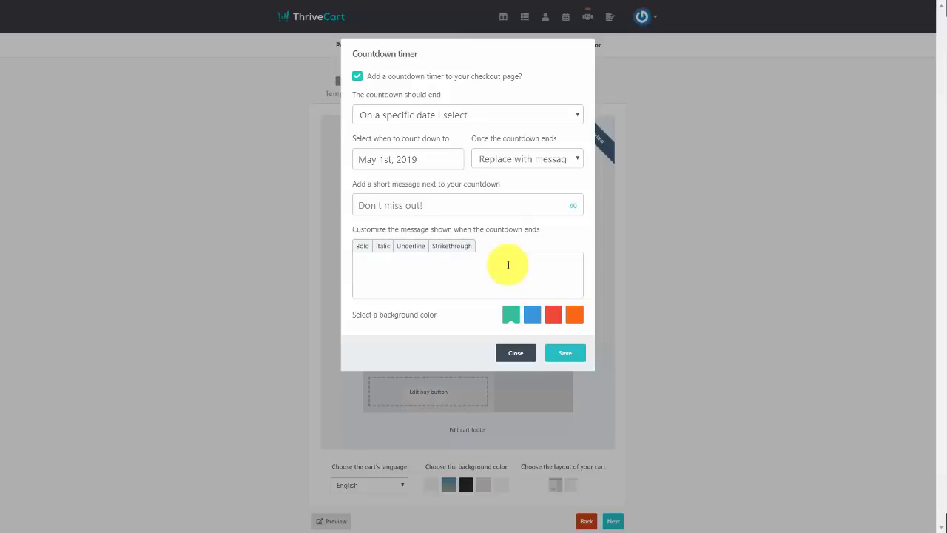
click(530, 317)
click(569, 358)
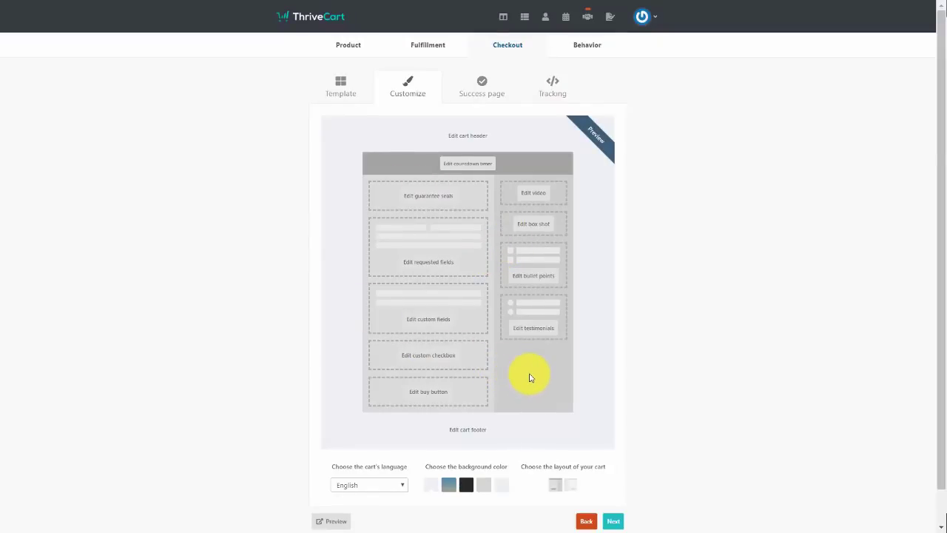
click(482, 87)
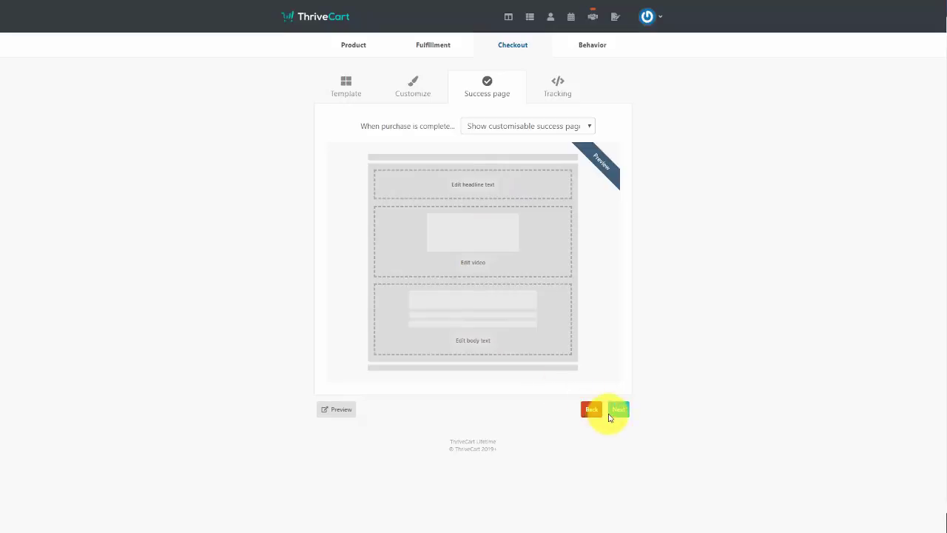
Tick the option to add tracking code to the cart
click(617, 410)
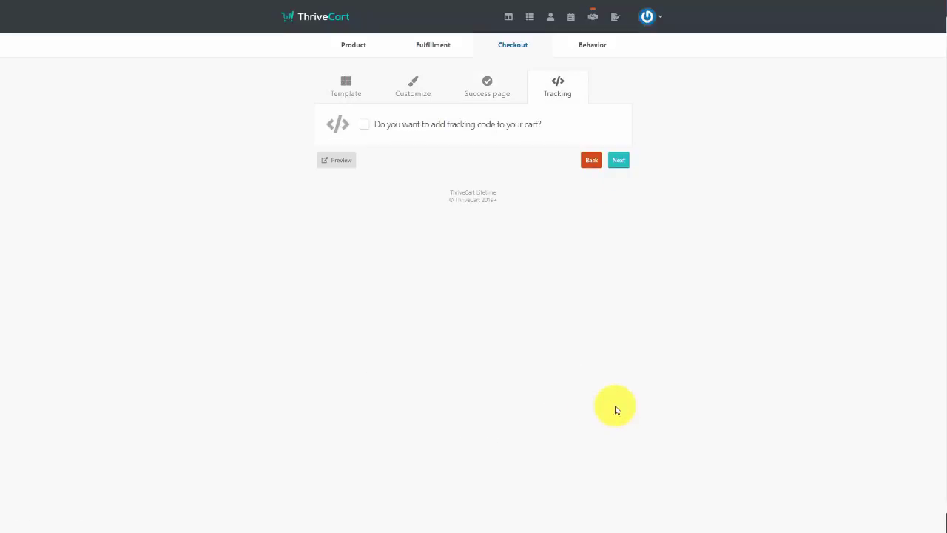
click(365, 124)
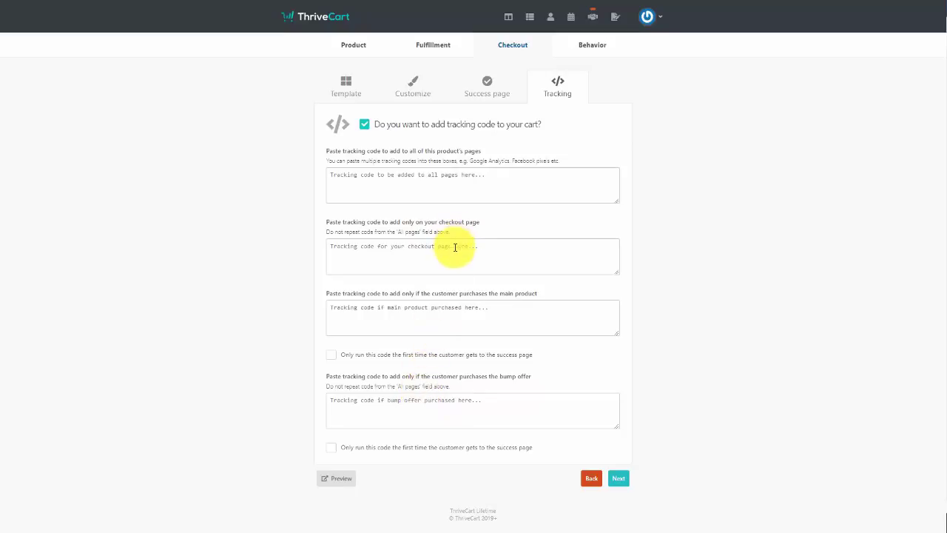
click(620, 480)
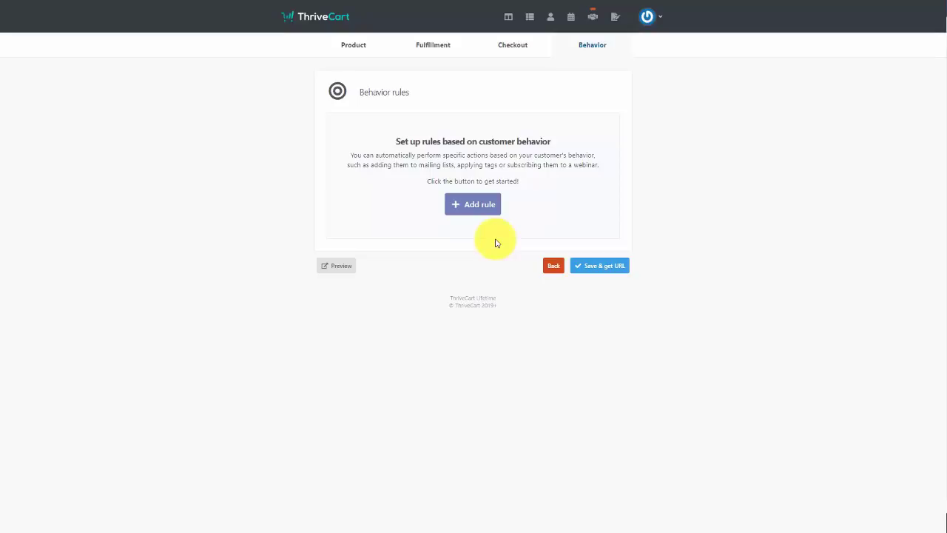
Add a purchase rule putting buyers into GetResponse campaign practicepractice, then save the product
click(472, 207)
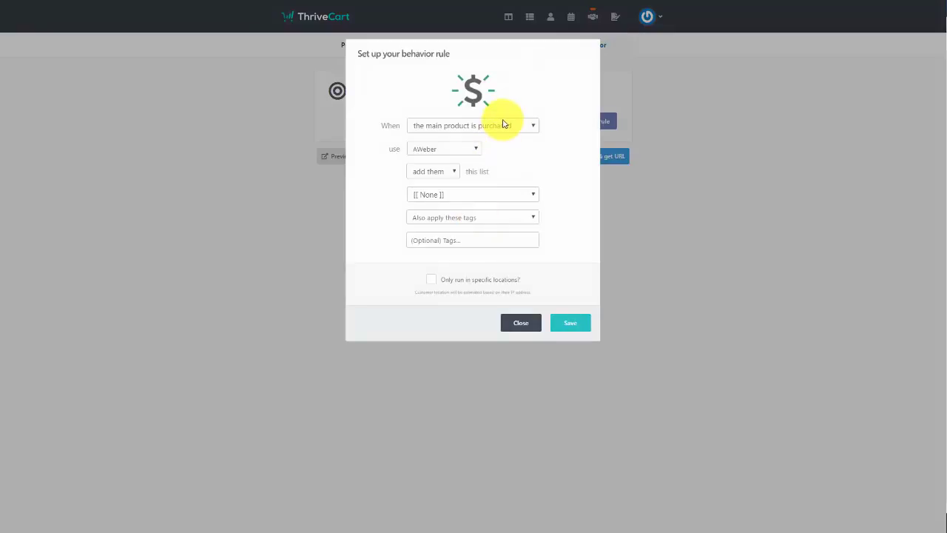
click(466, 150)
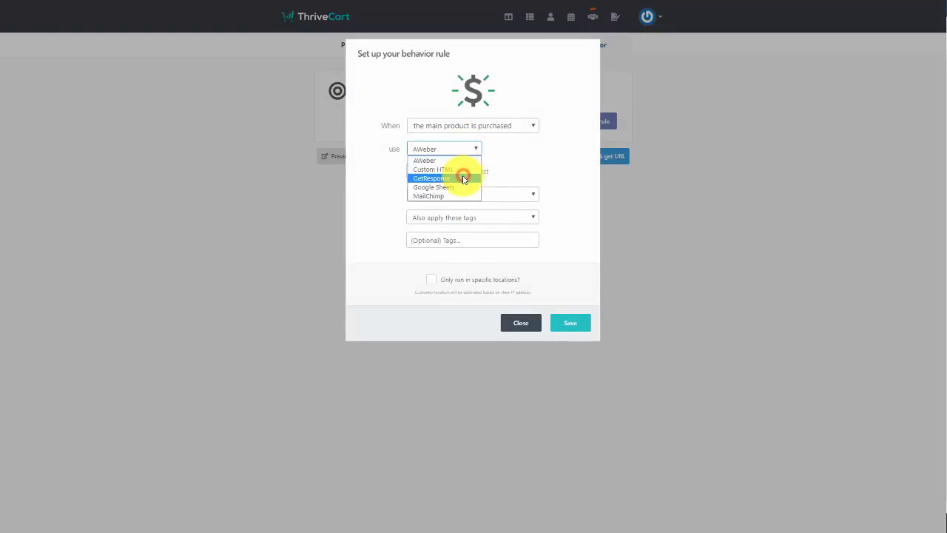
click(464, 179)
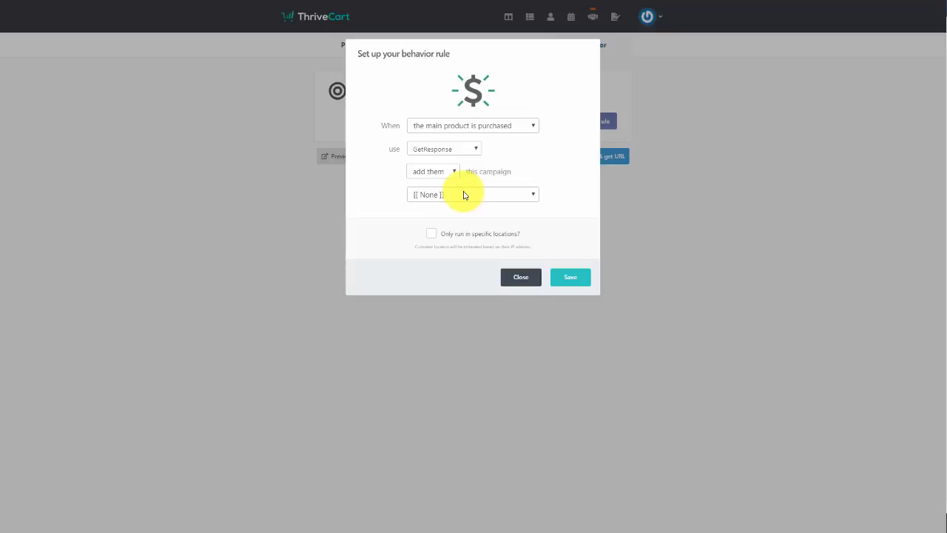
click(464, 195)
click(483, 282)
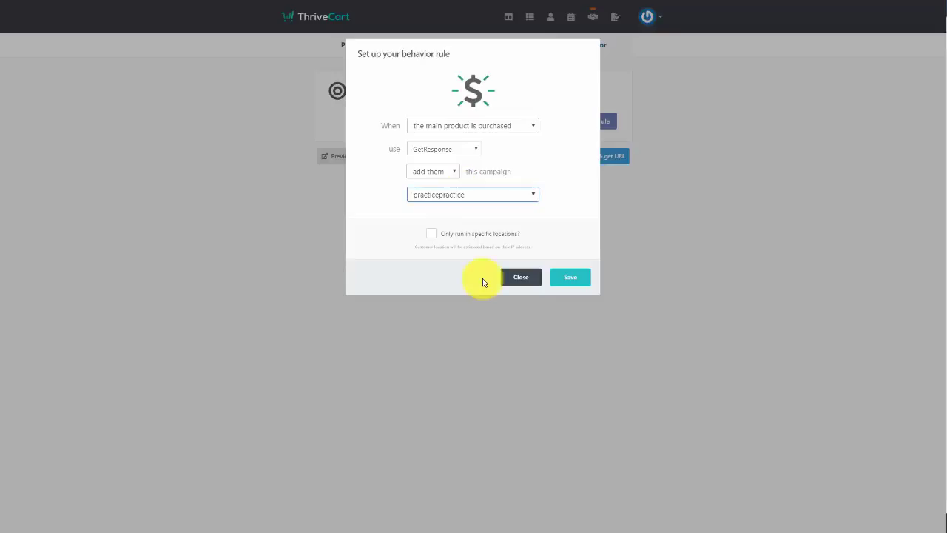
click(562, 278)
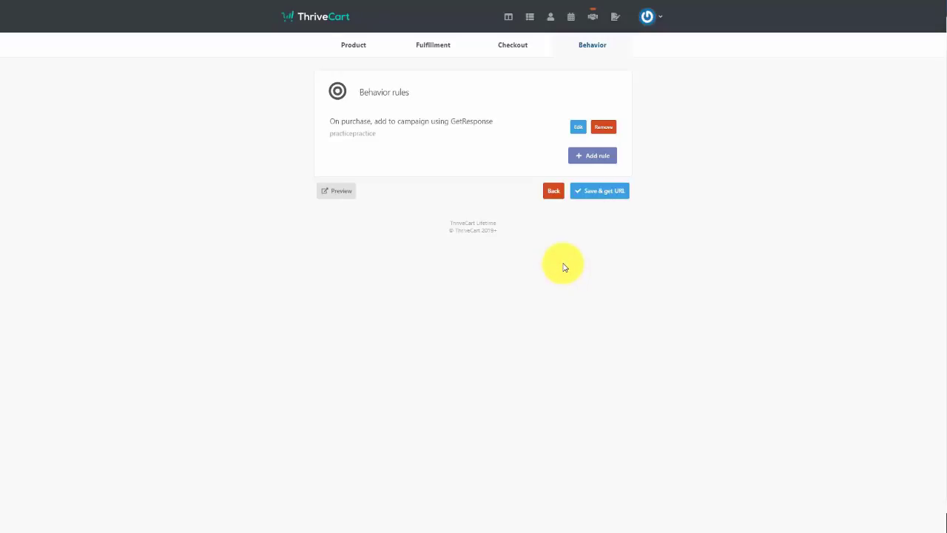
click(596, 192)
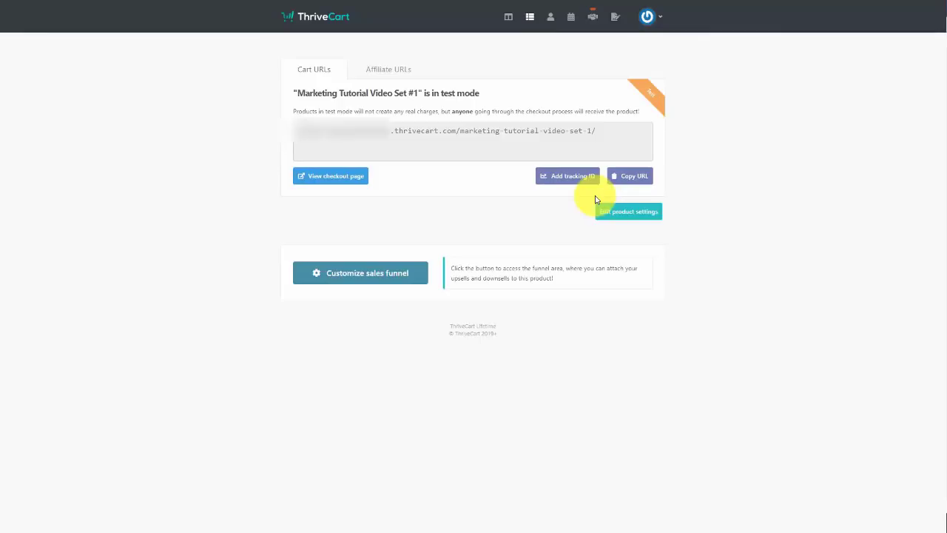
Preview the live checkout with the bump ticked, then reopen the product's Bump settings
click(352, 180)
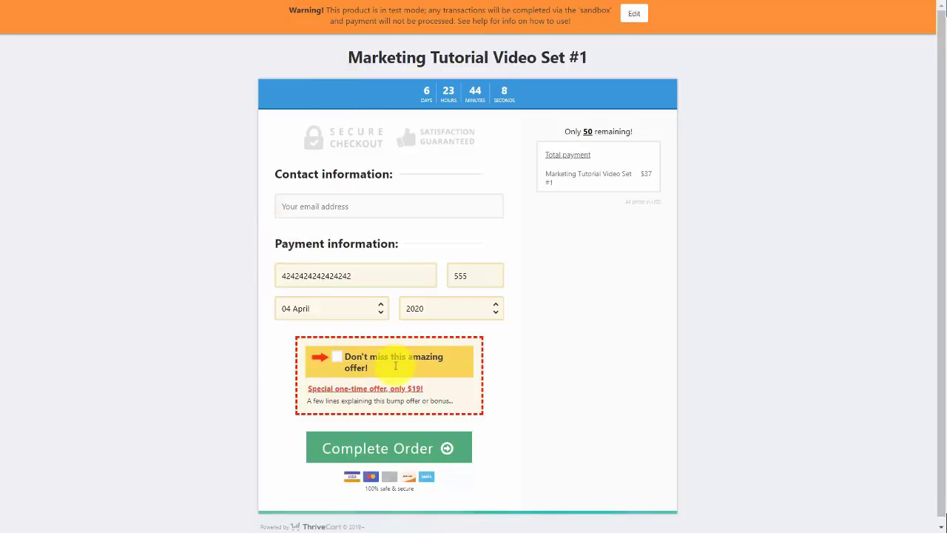
click(338, 361)
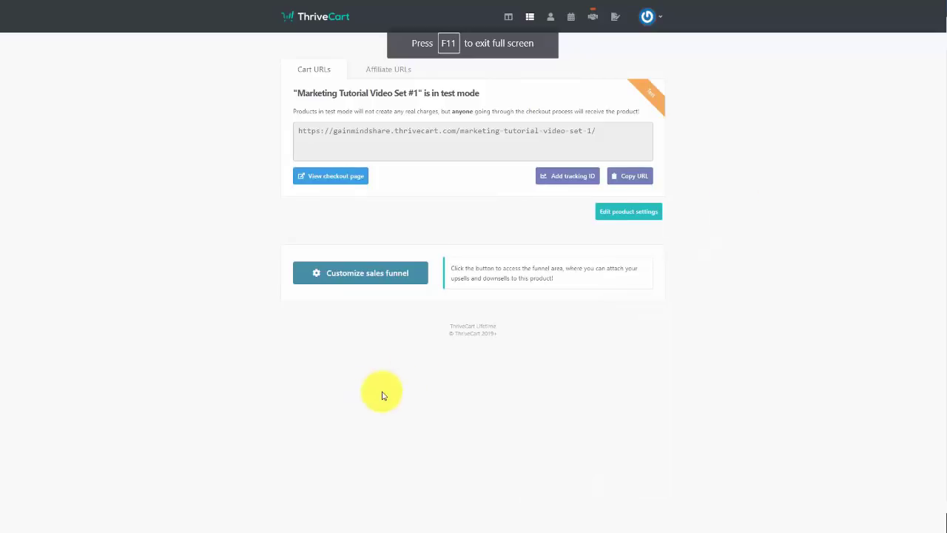
click(620, 213)
click(463, 88)
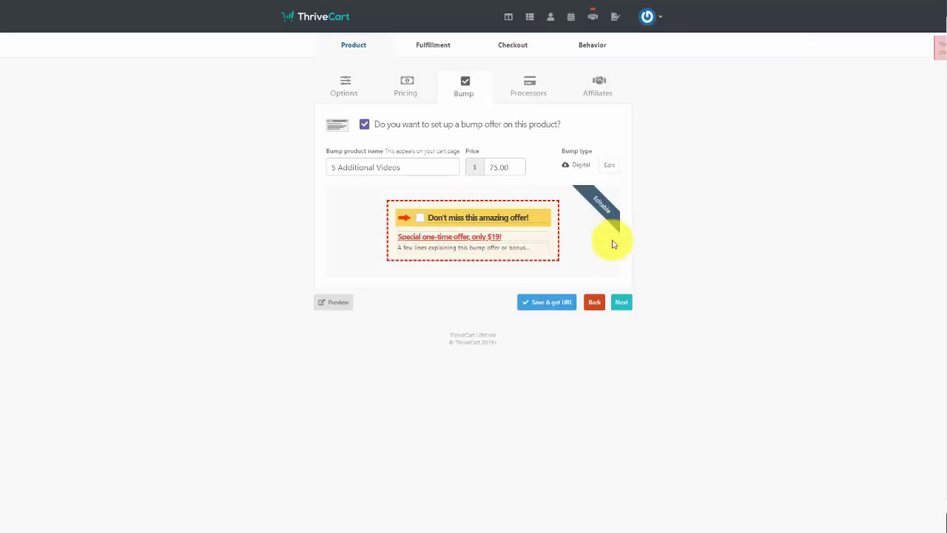
Replace the bump headline with 'Special One Time Only Offer - $75' and save
click(515, 238)
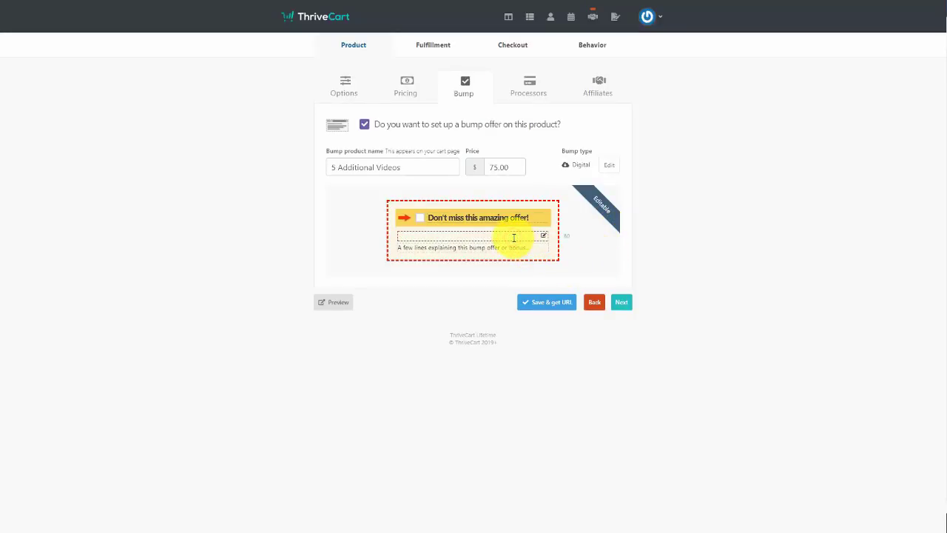
click(543, 235)
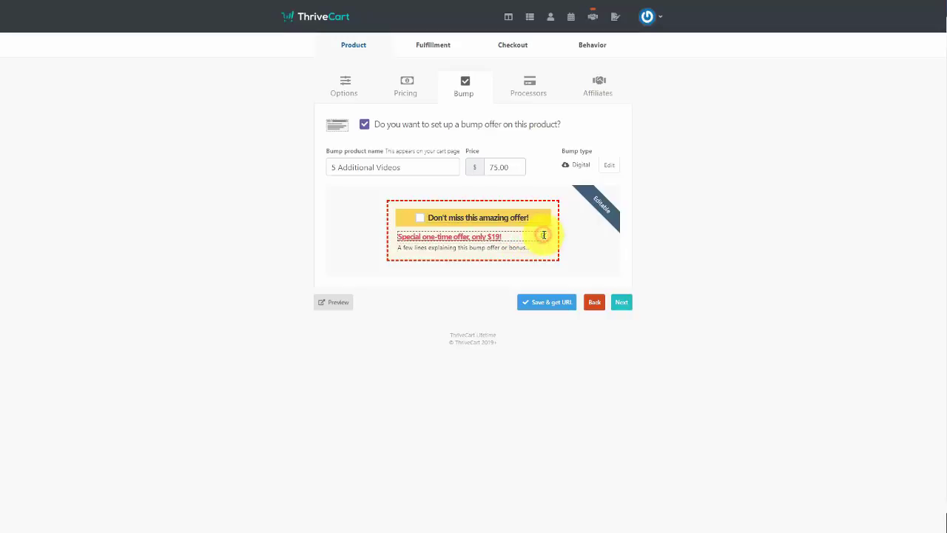
click(481, 236)
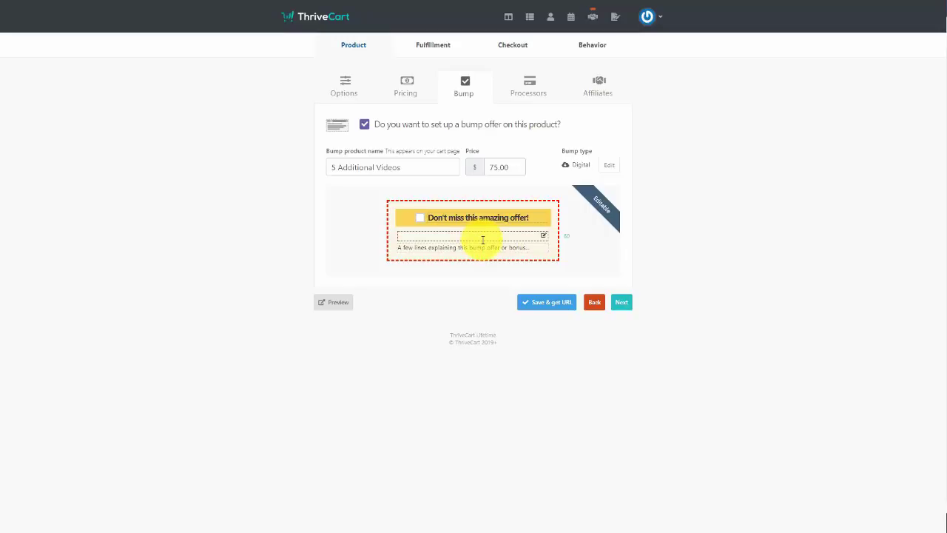
text(Special One Time Only Offer - $75)
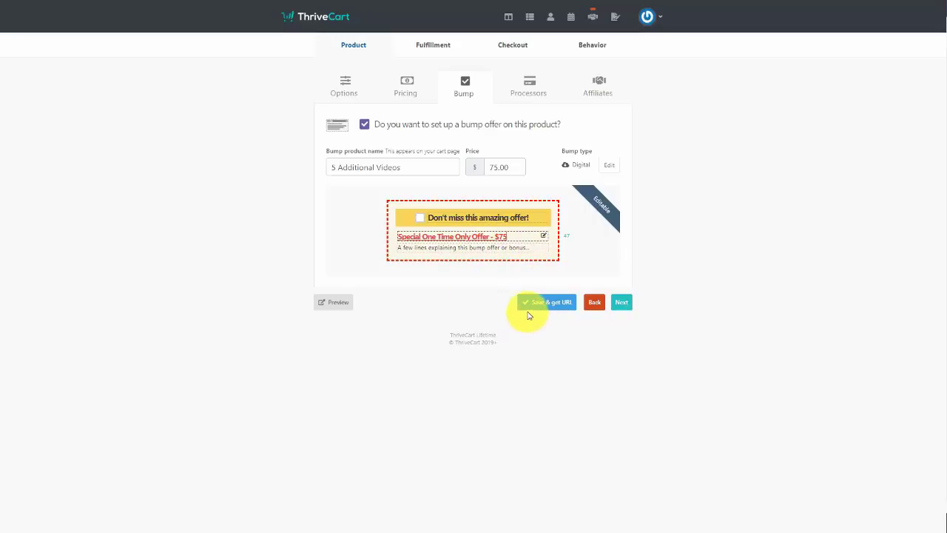
click(533, 305)
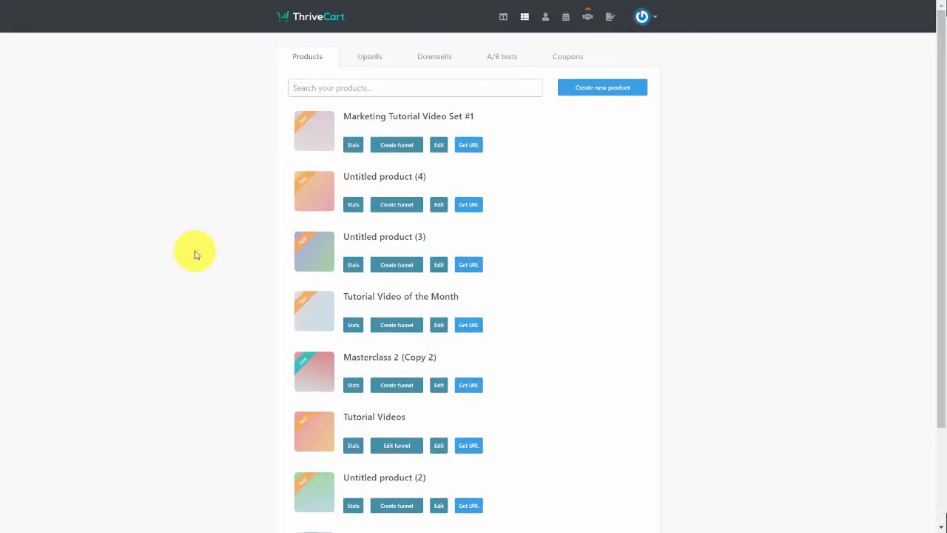
Create and enable a sales funnel with Advanced Tutorial Videos as upsell #1
click(404, 148)
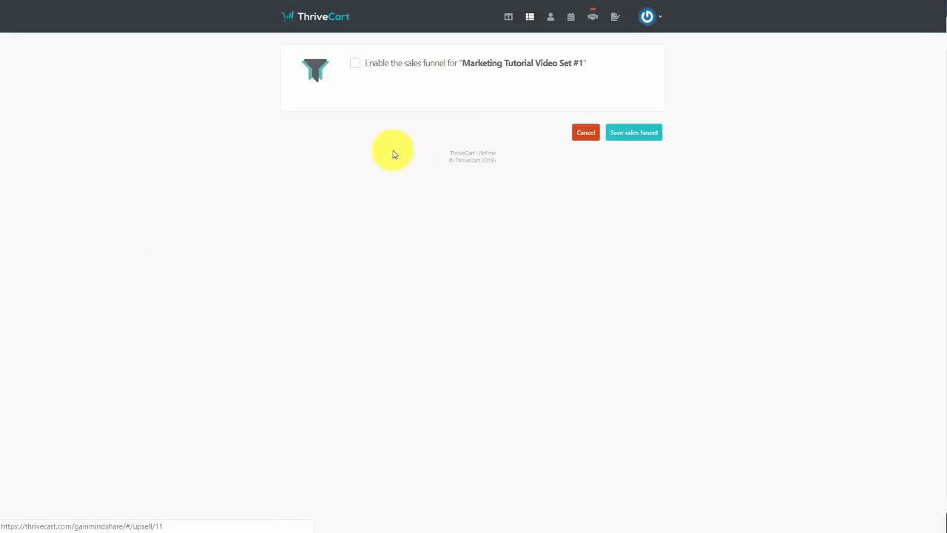
click(355, 70)
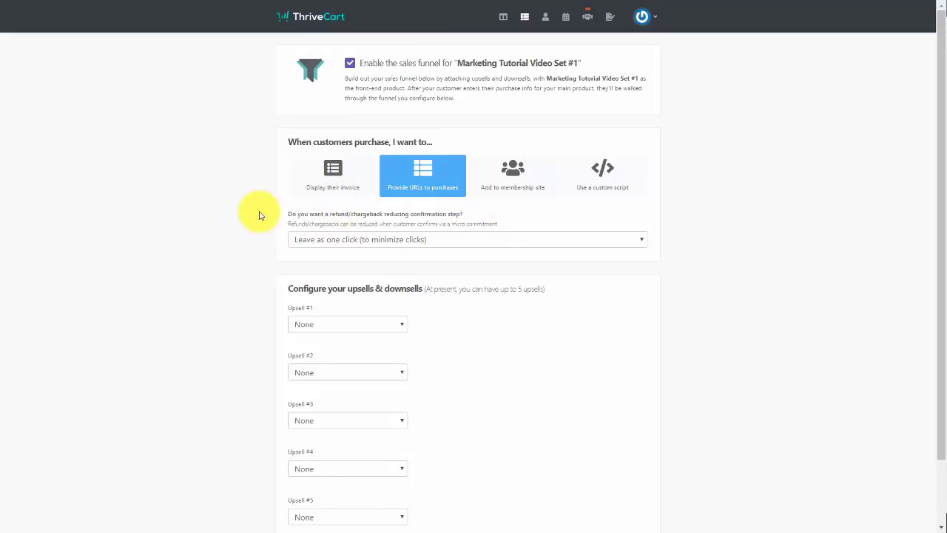
scroll(259, 215, down, 2)
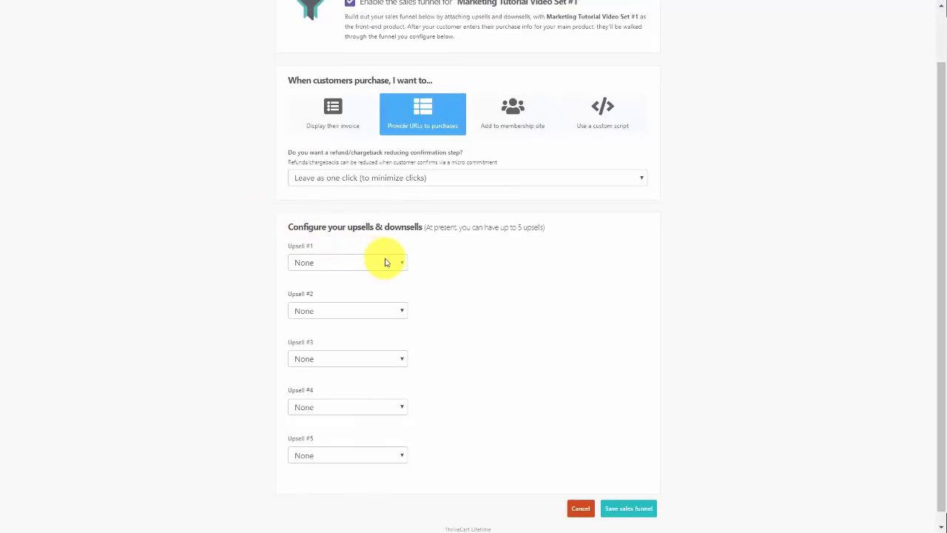
click(385, 262)
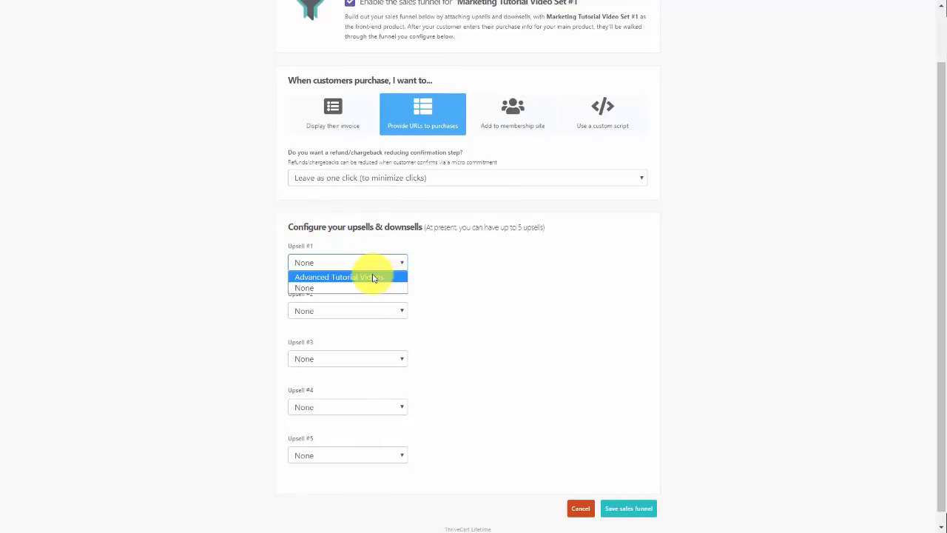
click(373, 277)
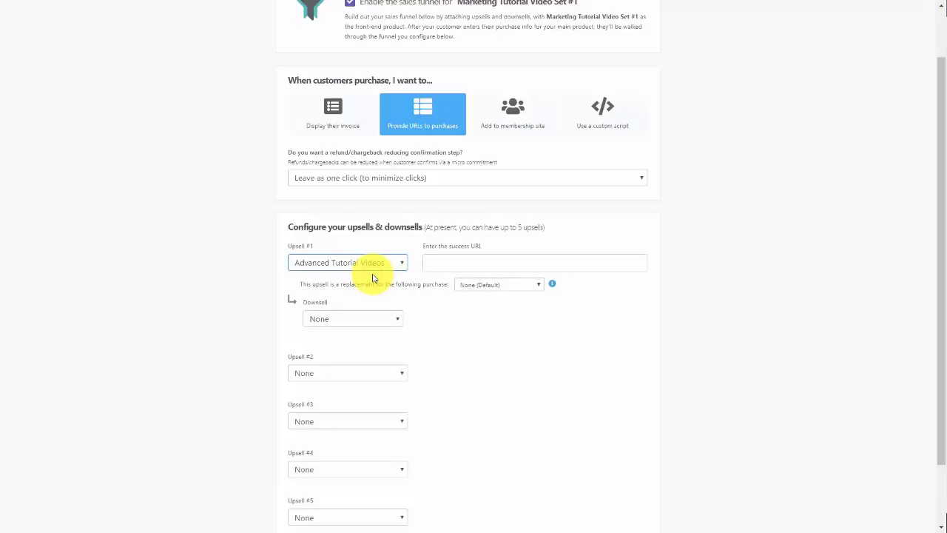
click(469, 259)
text(http://haon.biz.cfwop/advtutorials)
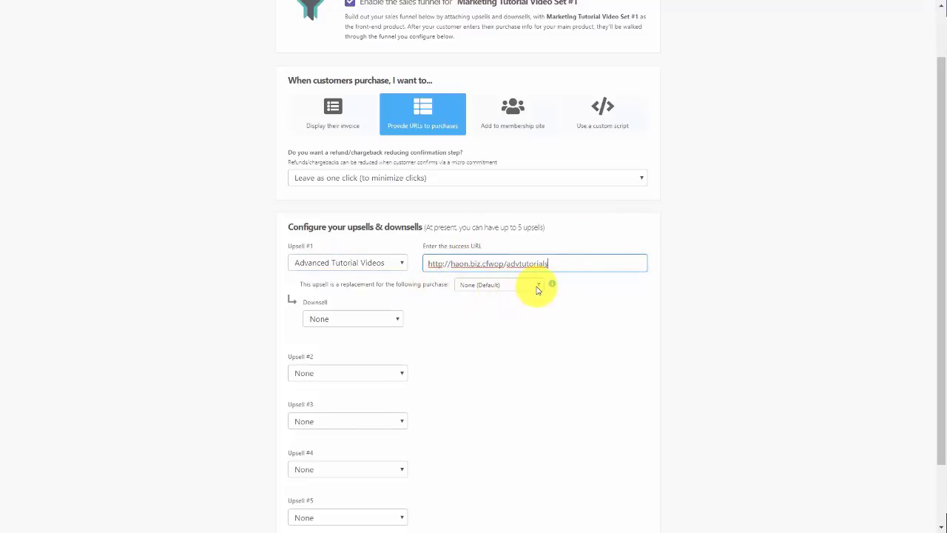
click(494, 314)
scroll(496, 333, down, 2)
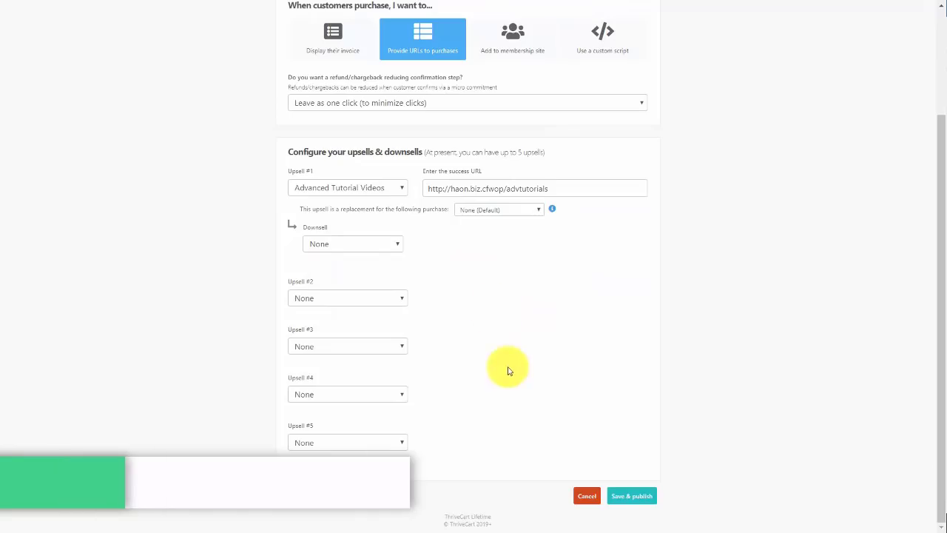
click(614, 495)
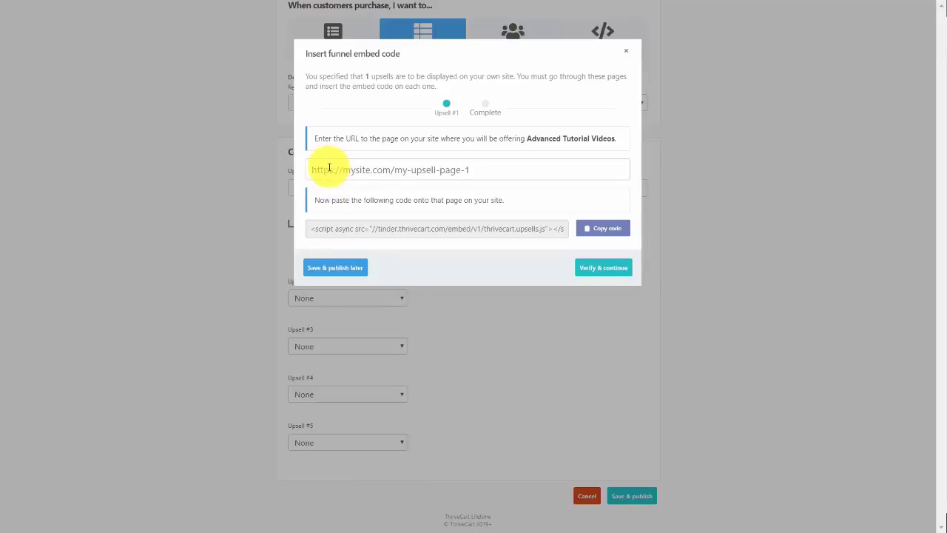
Enter the advtu1 upsell page URL (haon.biz/cfwop/advtu1) and copy the funnel embed code
click(329, 168)
text(http//haon.biz/cfwop/advtu1)
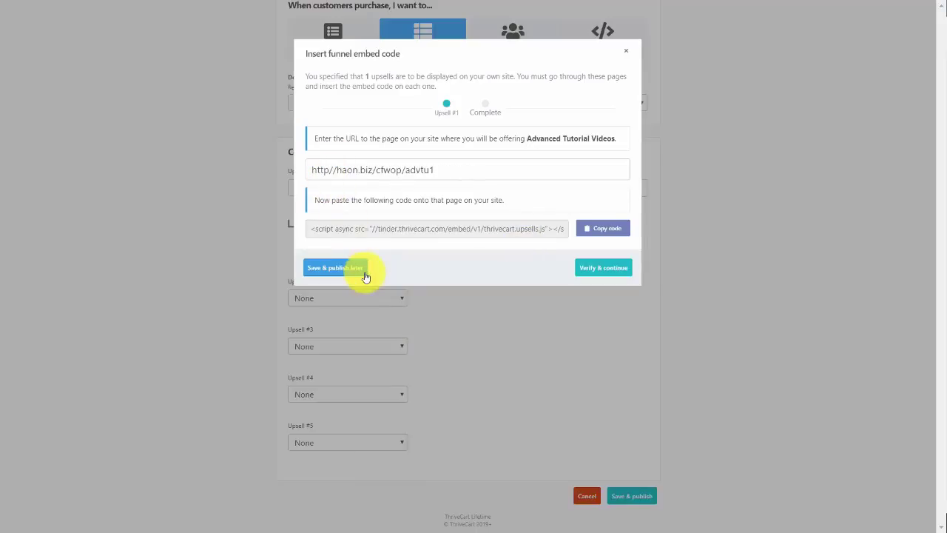
click(593, 234)
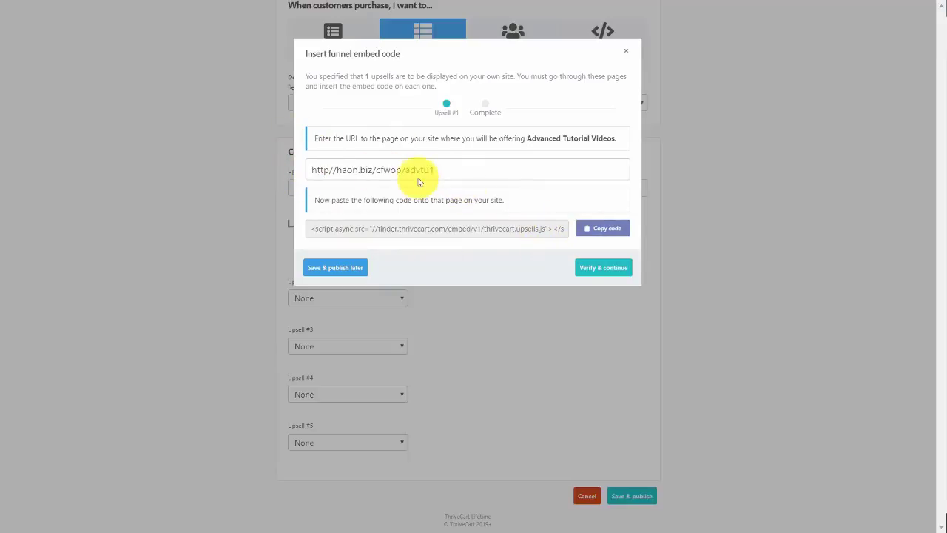
Paste the ThriveCart embed code into the advtu1 page's Custom HTML block, update, and preview it
key(alt+Tab)
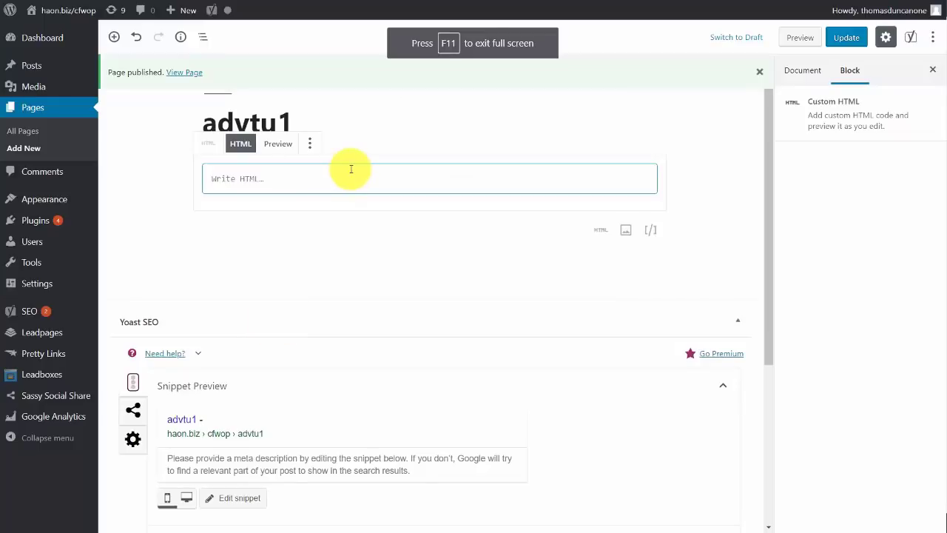
click(351, 170)
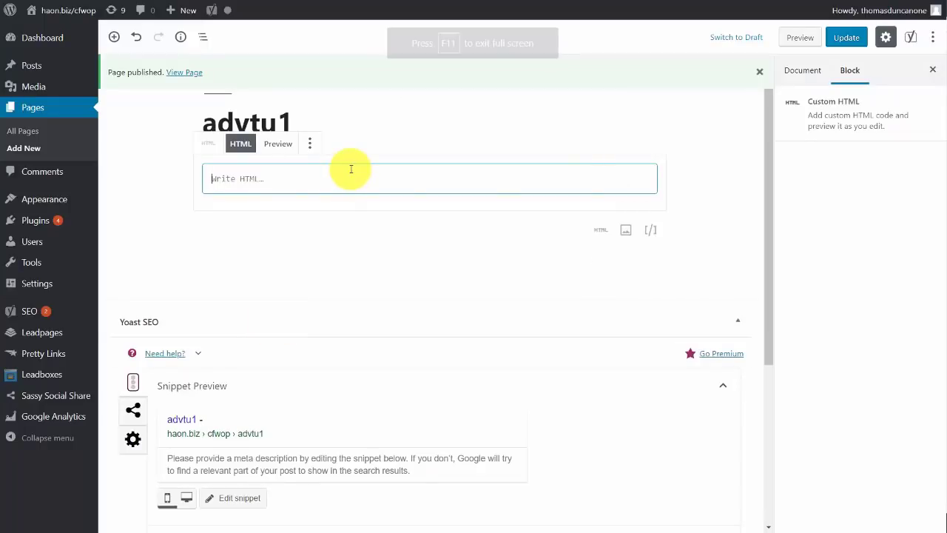
key(ctrl+v)
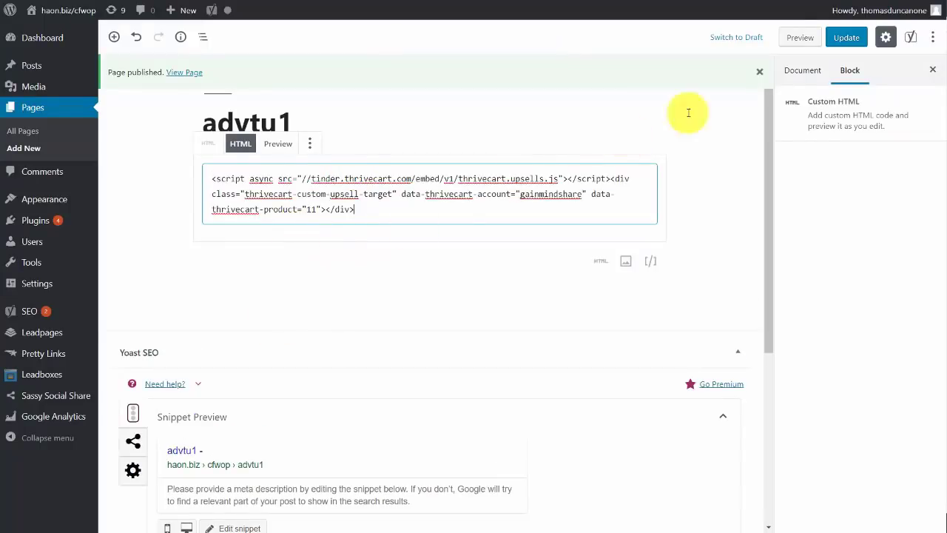
click(842, 38)
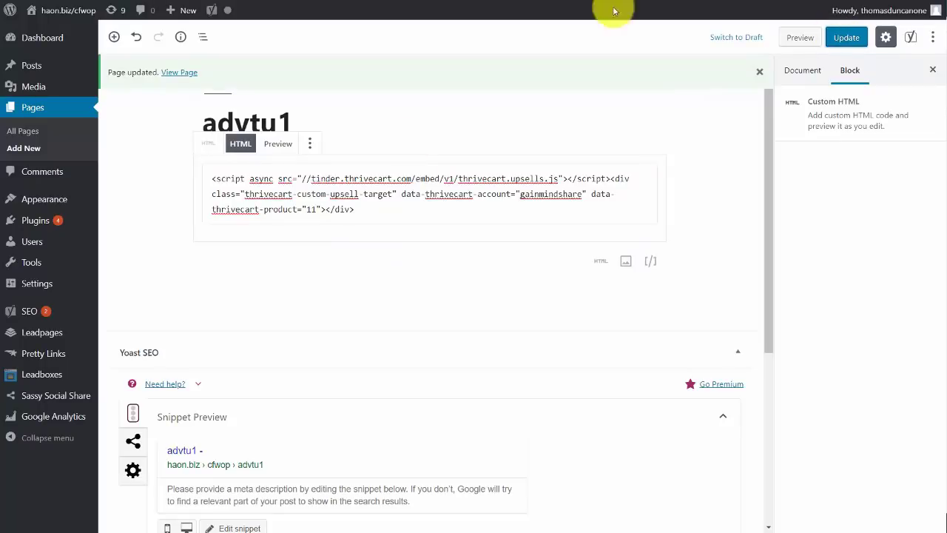
click(278, 144)
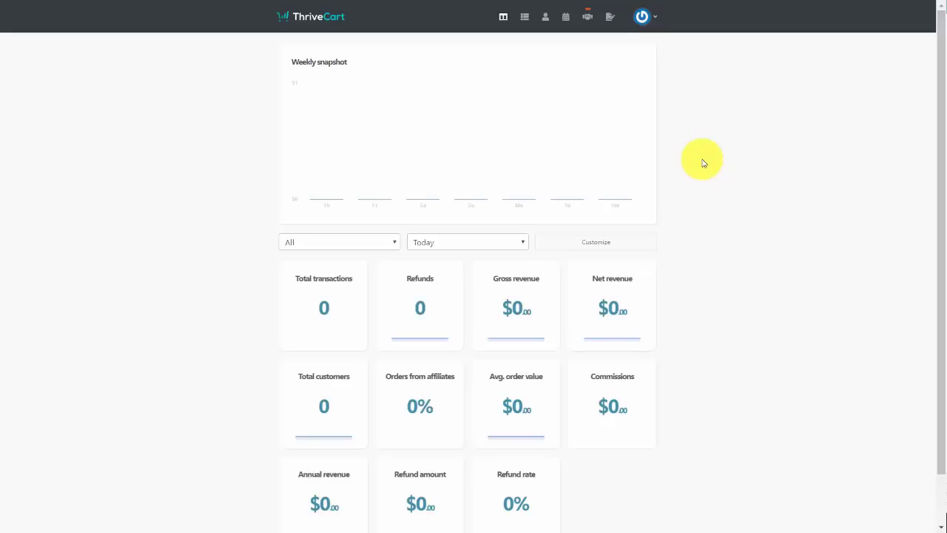
Start a new partner contract for the existing partner that includes Marketing Tutorial Video Set #1
click(608, 14)
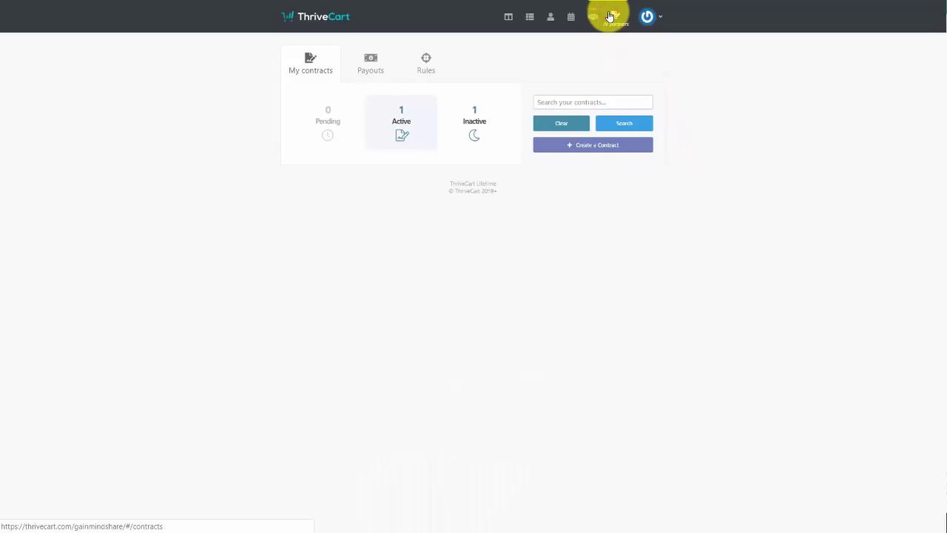
click(574, 150)
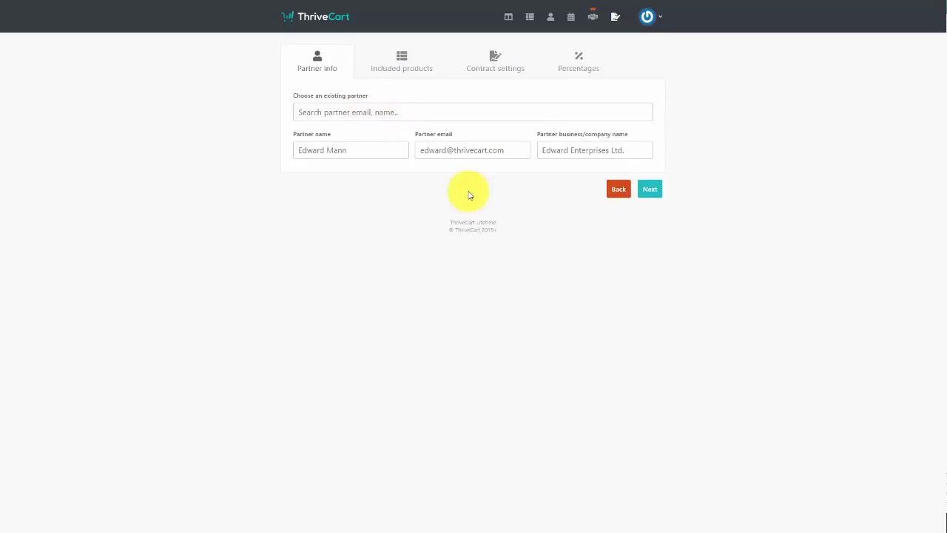
click(378, 109)
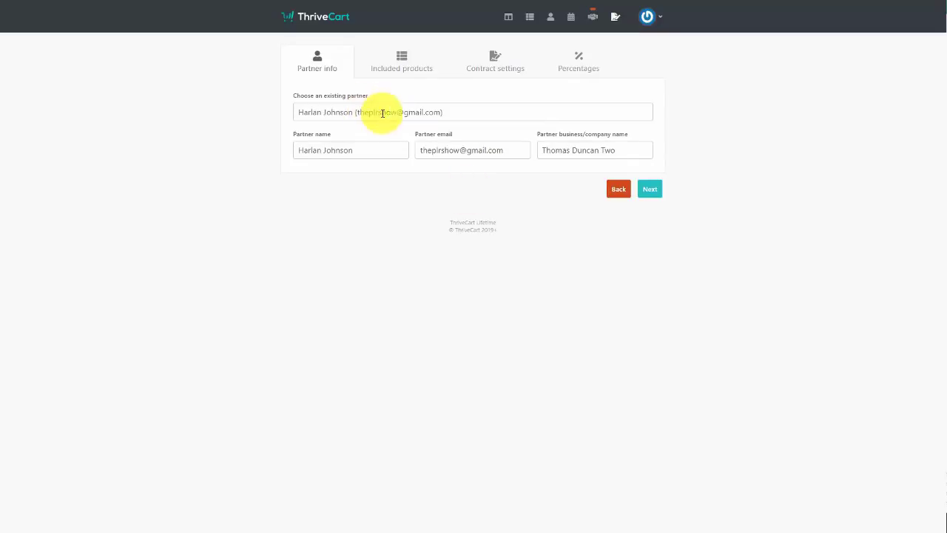
click(648, 190)
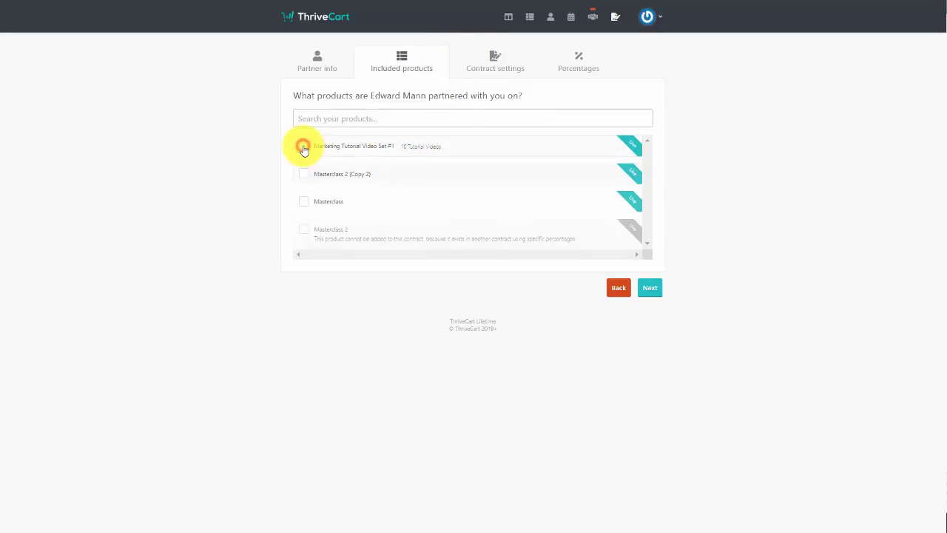
click(303, 147)
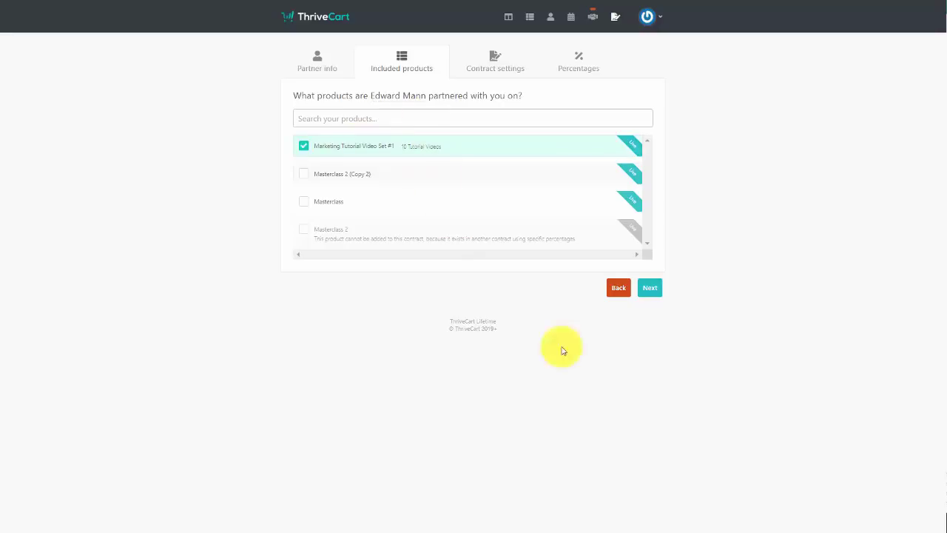
click(651, 289)
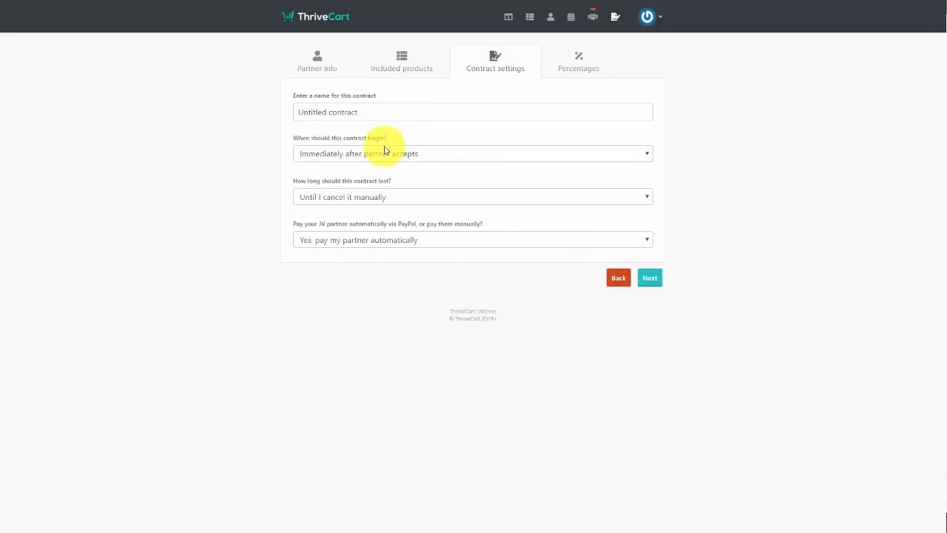
Name the contract 'Video Tutorial Product Partnership' and choose manual payouts outside ThriveCart
click(392, 112)
key(ctrl+v)
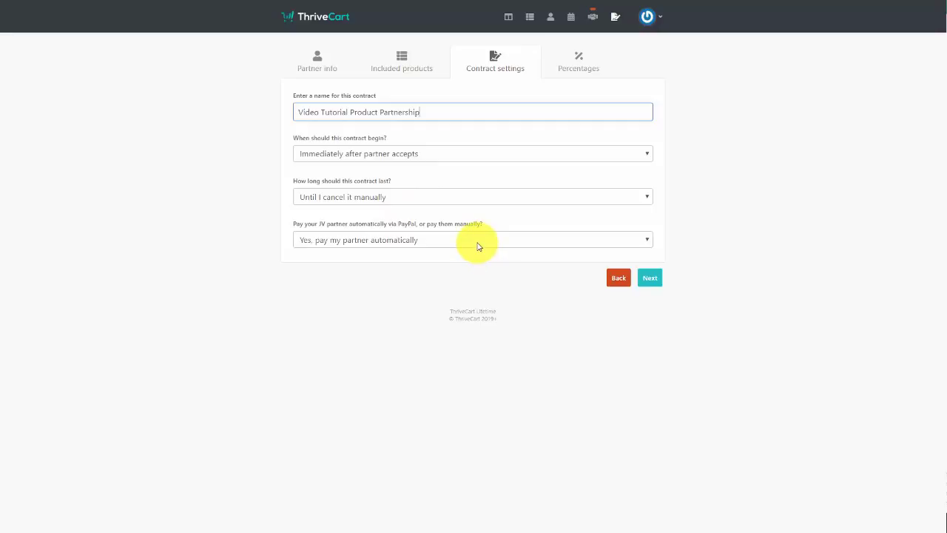
click(477, 244)
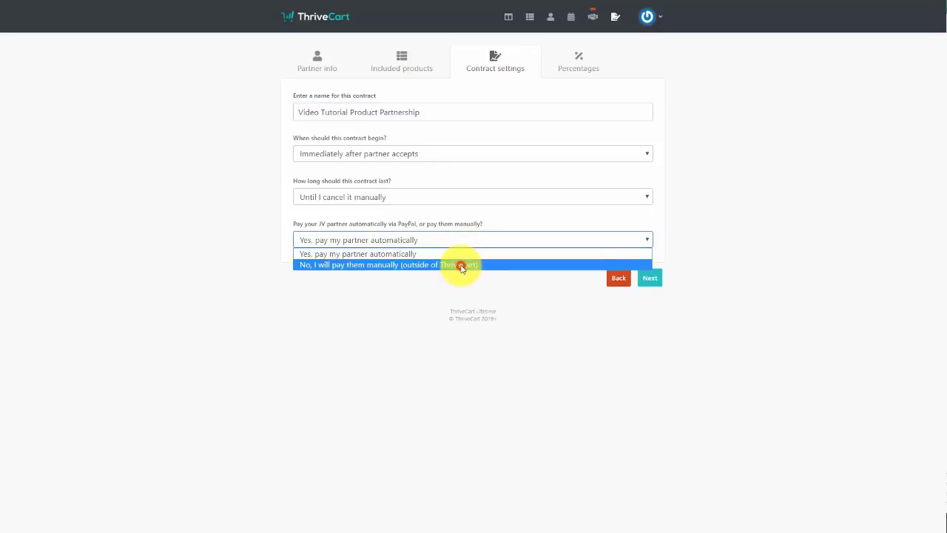
click(457, 264)
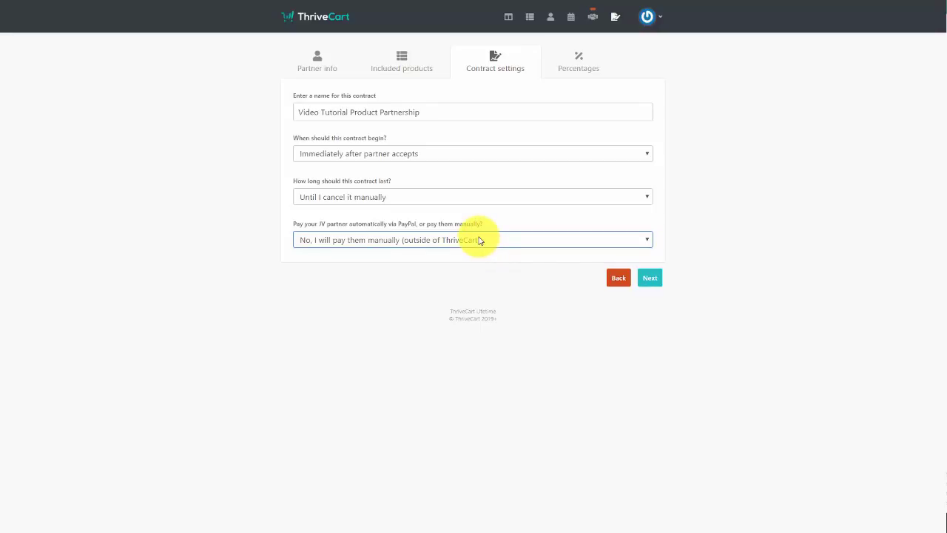
click(478, 240)
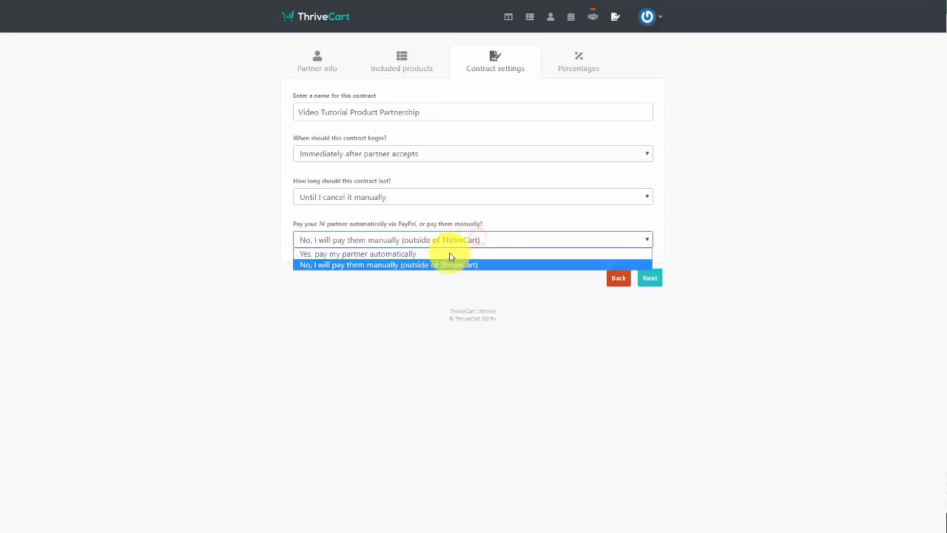
click(448, 253)
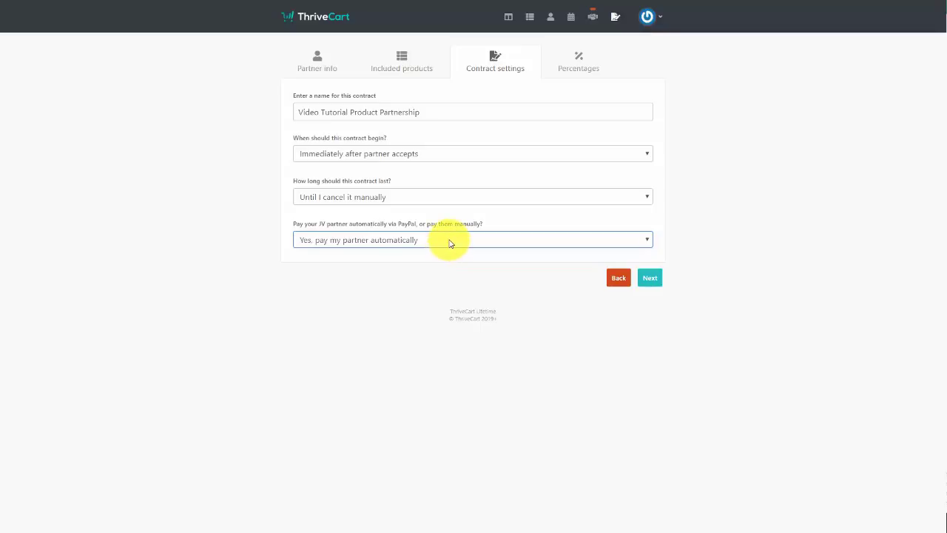
click(449, 241)
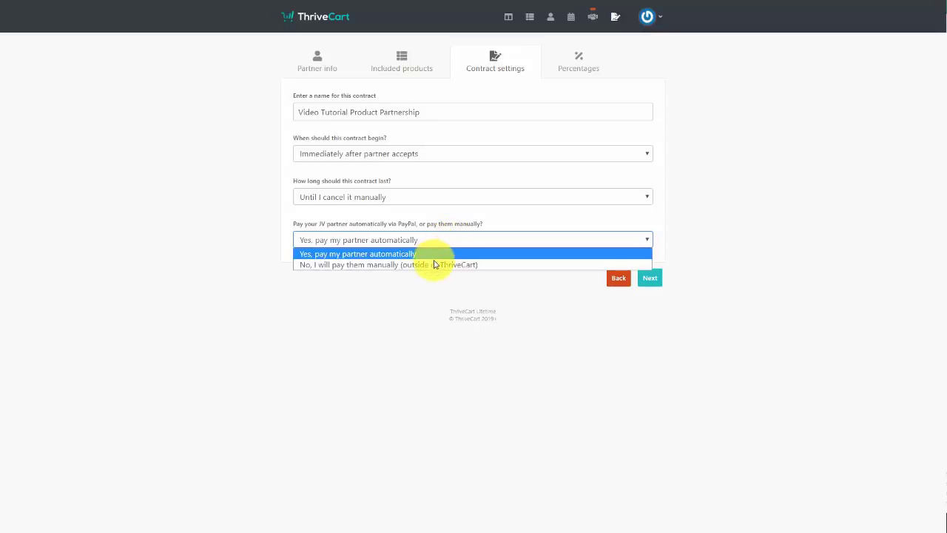
click(433, 264)
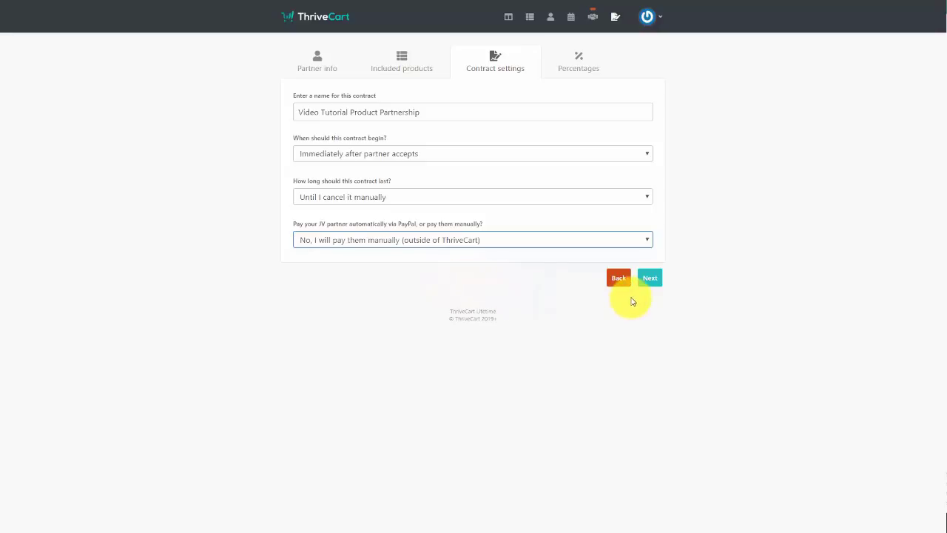
Finish the contract through the Percentages step, then follow the email's acceptance link
click(649, 282)
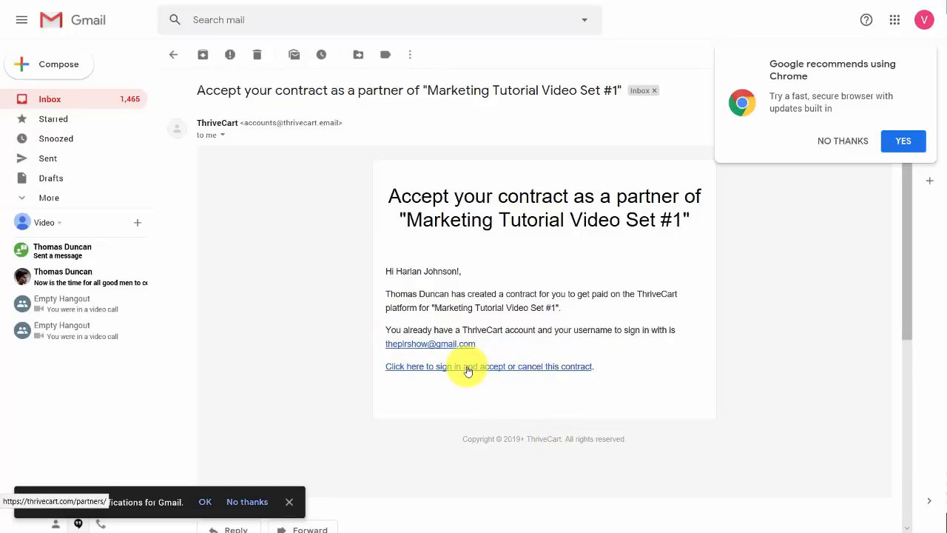
click(468, 370)
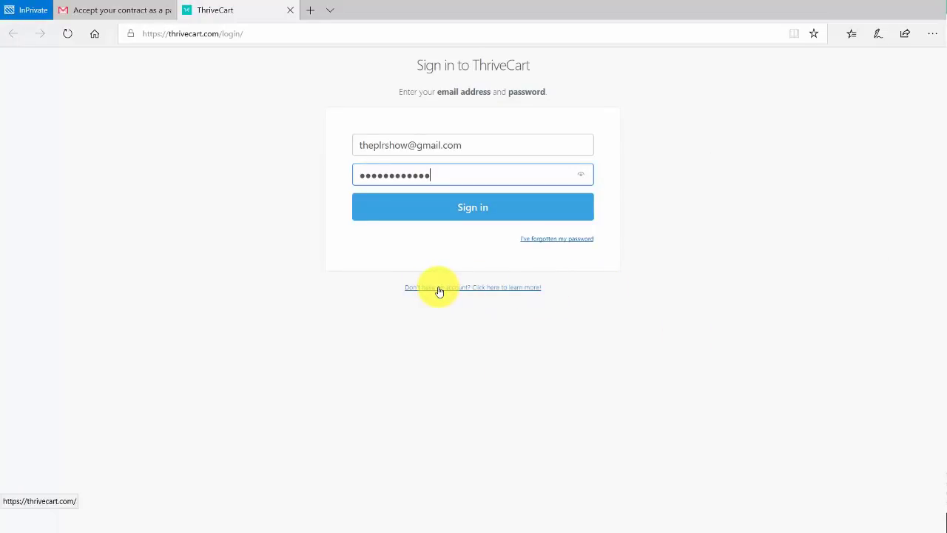
Sign in as the partner and accept the pending Video Tutorial Product Partnership contract
click(466, 203)
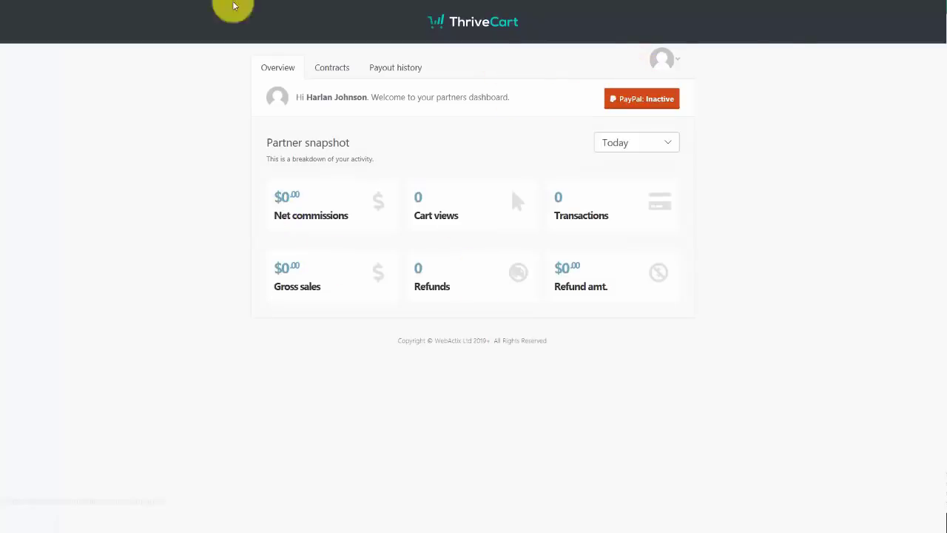
click(340, 69)
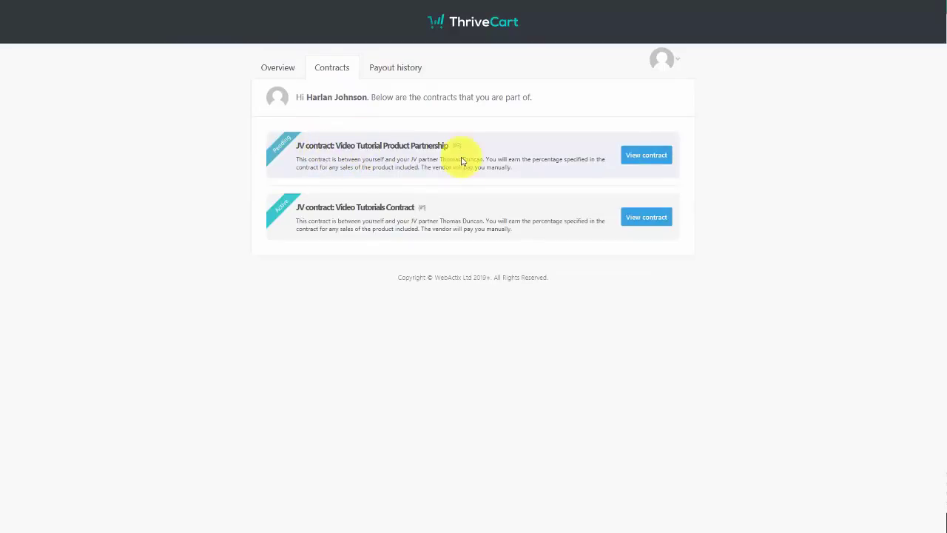
click(635, 157)
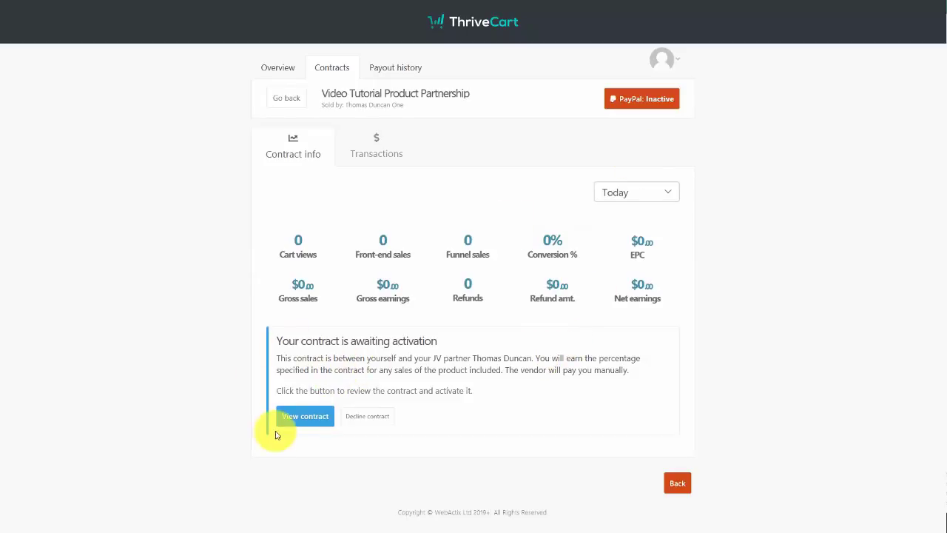
click(317, 418)
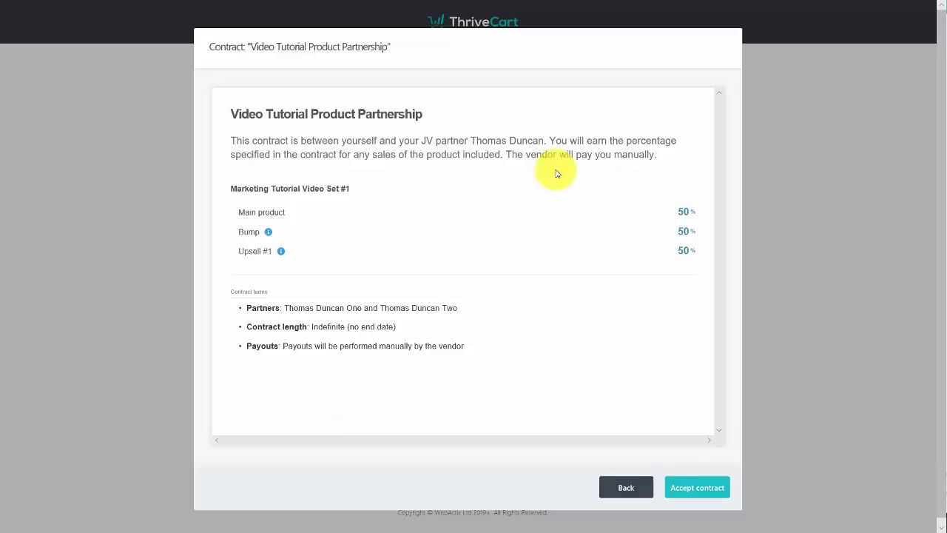
click(704, 496)
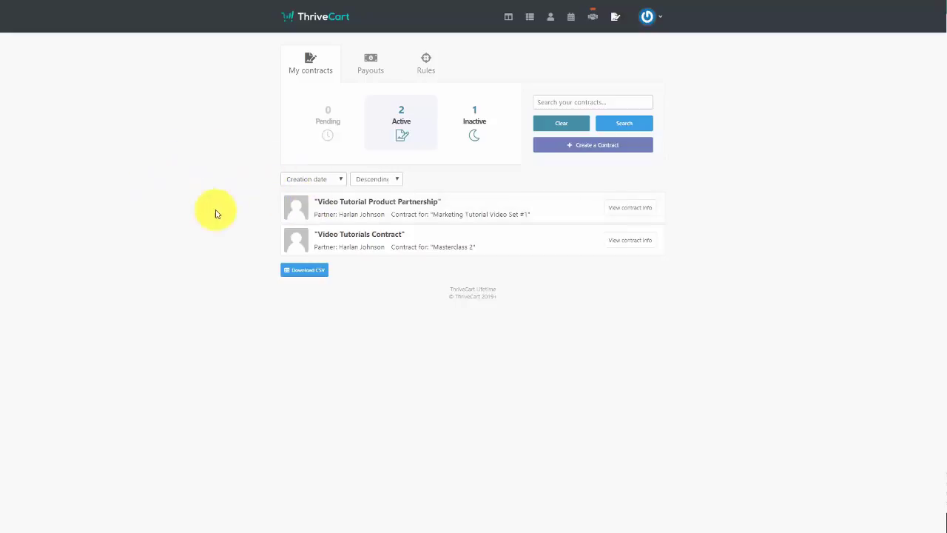
Cancel the Video Tutorial Product Partnership and Video Tutorials Contract contracts, then go back to the list
click(626, 209)
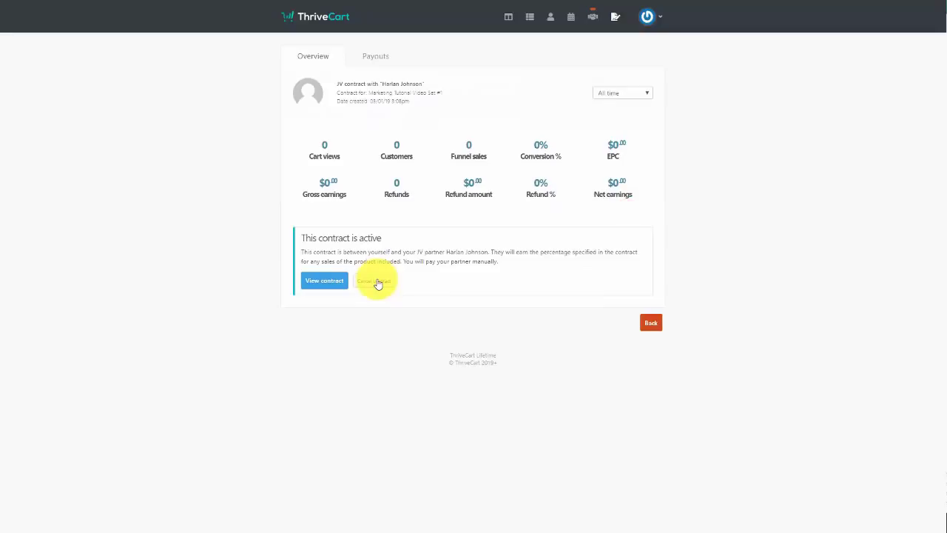
click(375, 282)
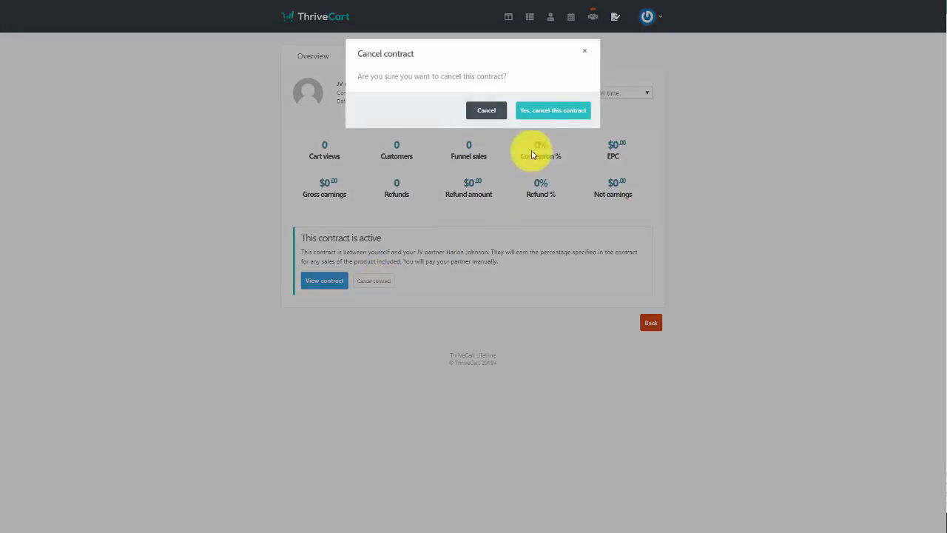
click(548, 109)
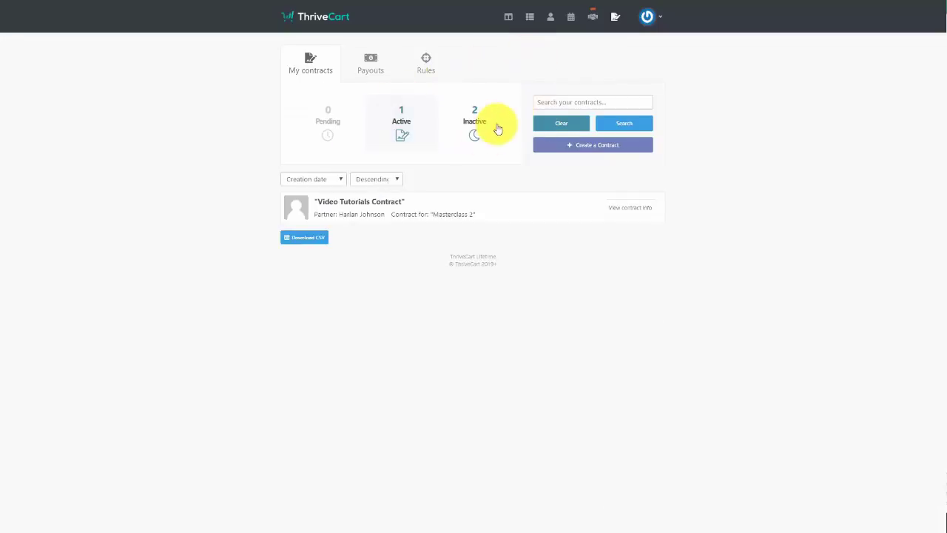
click(626, 211)
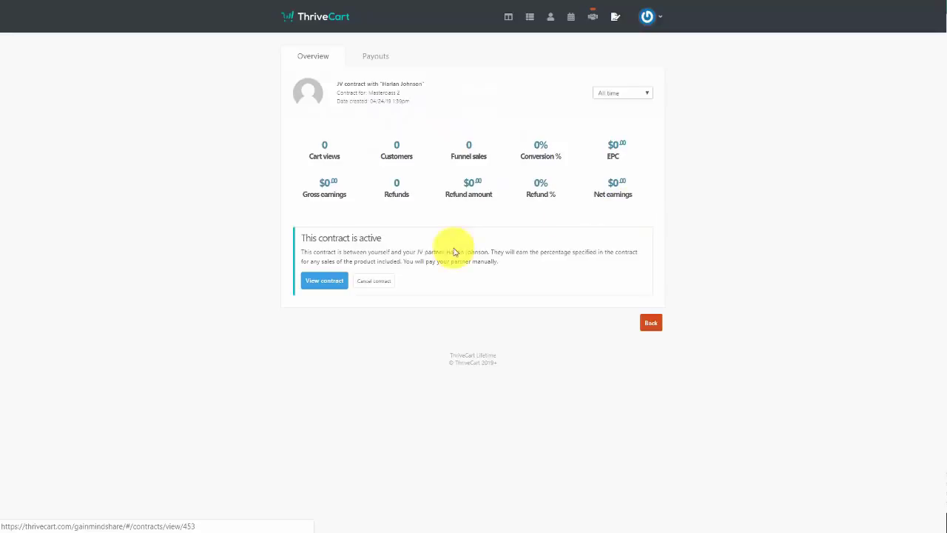
click(376, 280)
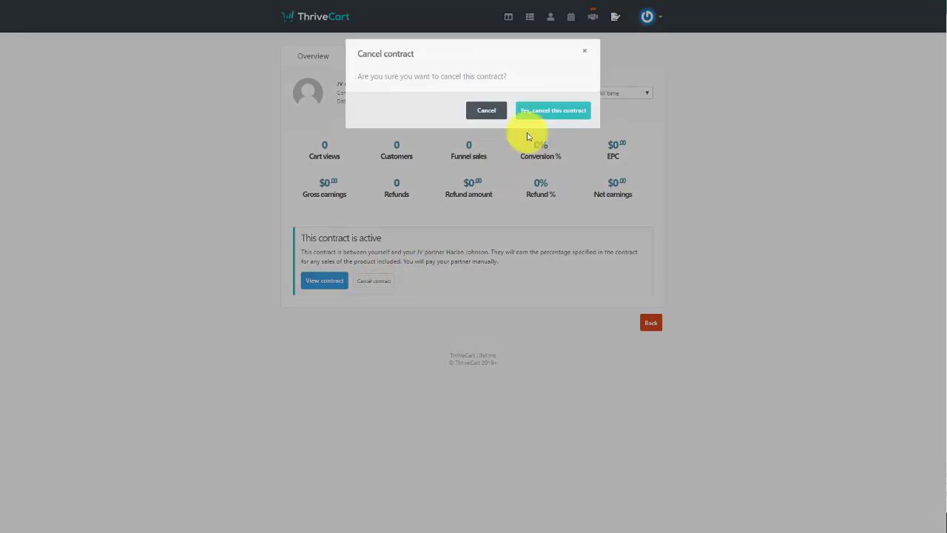
click(551, 111)
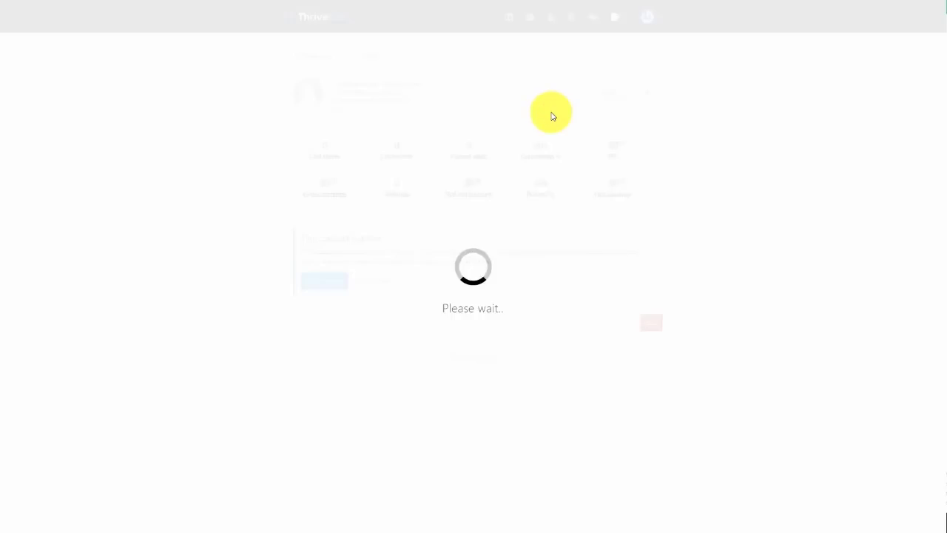
click(615, 17)
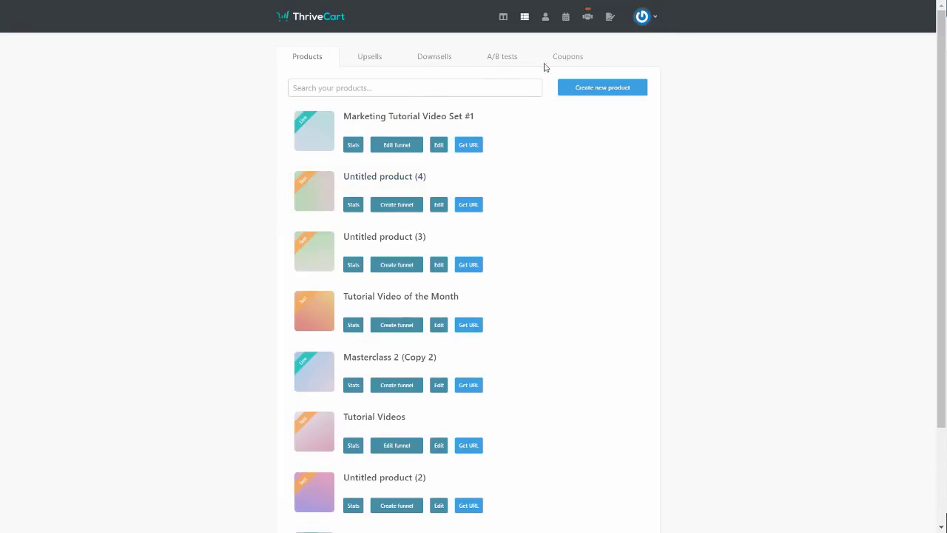
click(566, 16)
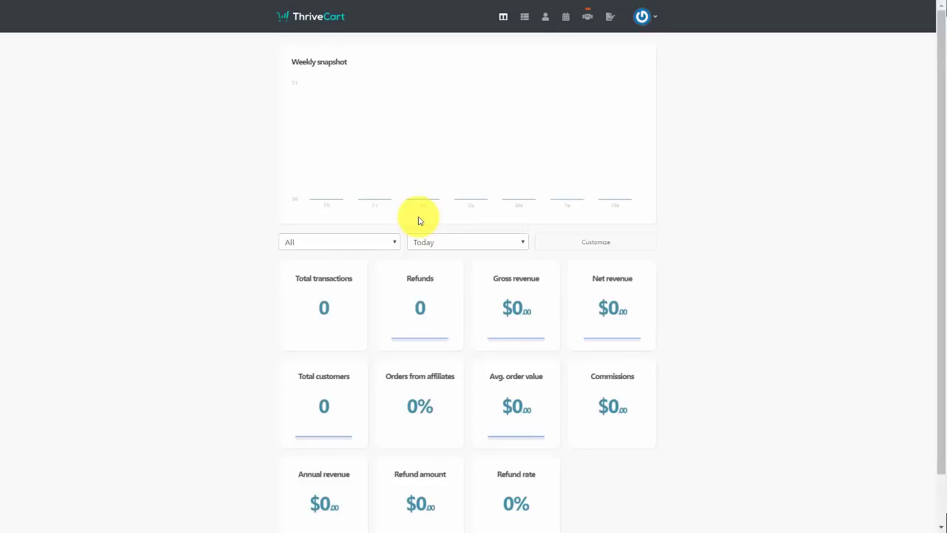
click(524, 17)
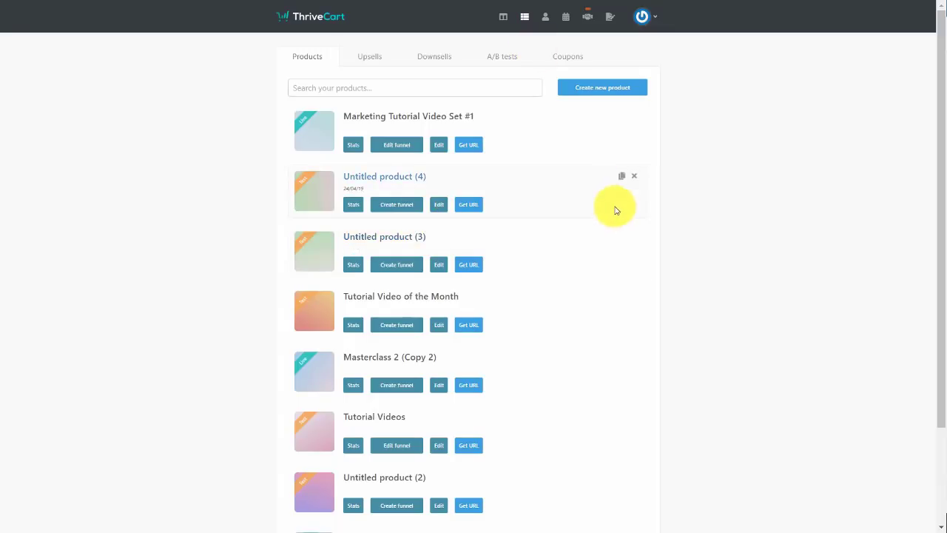